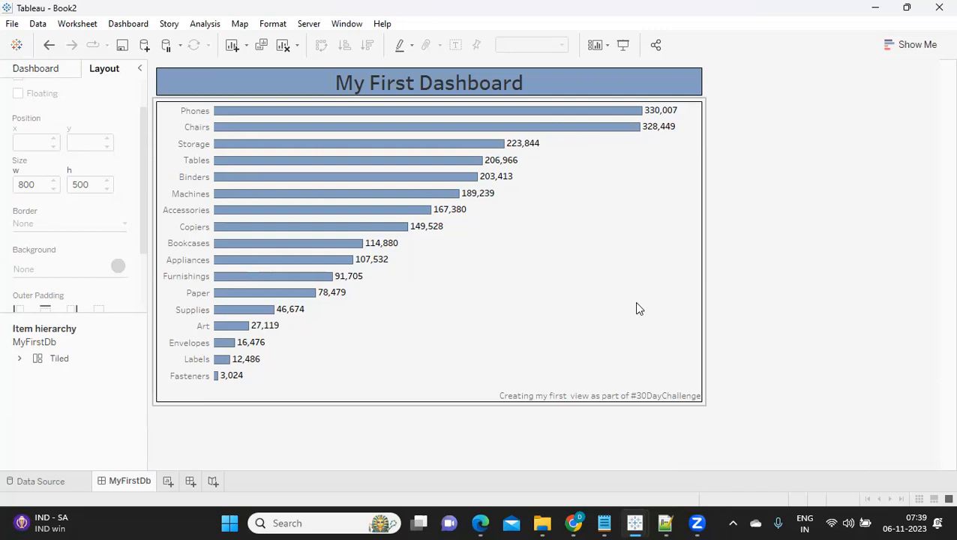
- Go to the source worksheet of the sales bar chart on the dashboard
{"action": "left_click", "coordinate": [636, 308]}
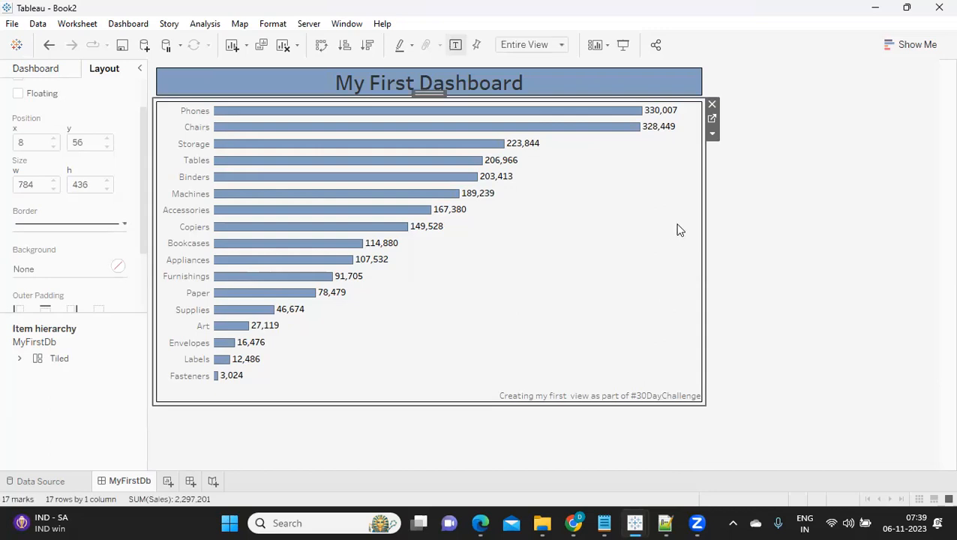
{"action": "left_click", "coordinate": [712, 119]}
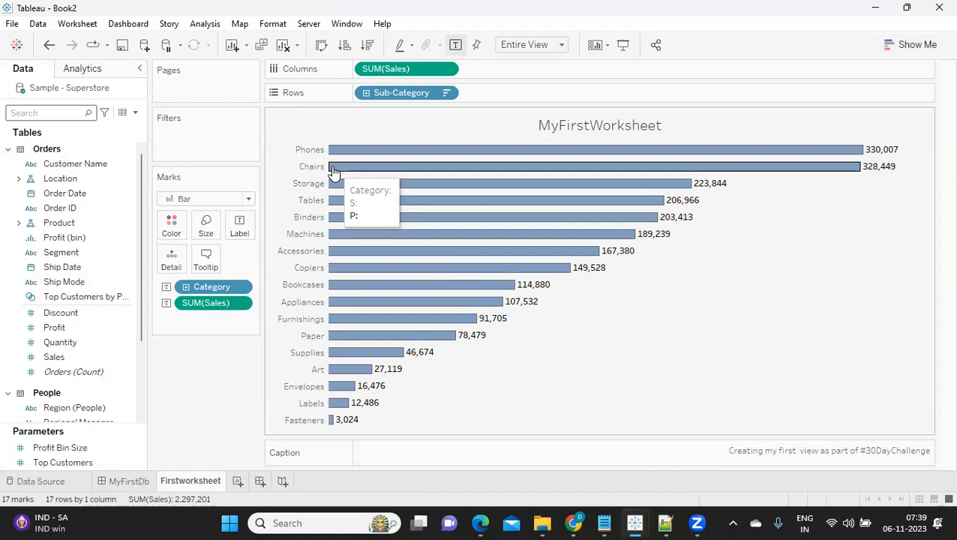
- Switch to the #30DayChallenge notes in Notepad and add the line "What is the data that you are working on ?" under DAY9
{"action": "mouse_move", "coordinate": [602, 515]}
{"action": "left_click", "coordinate": [602, 456]}
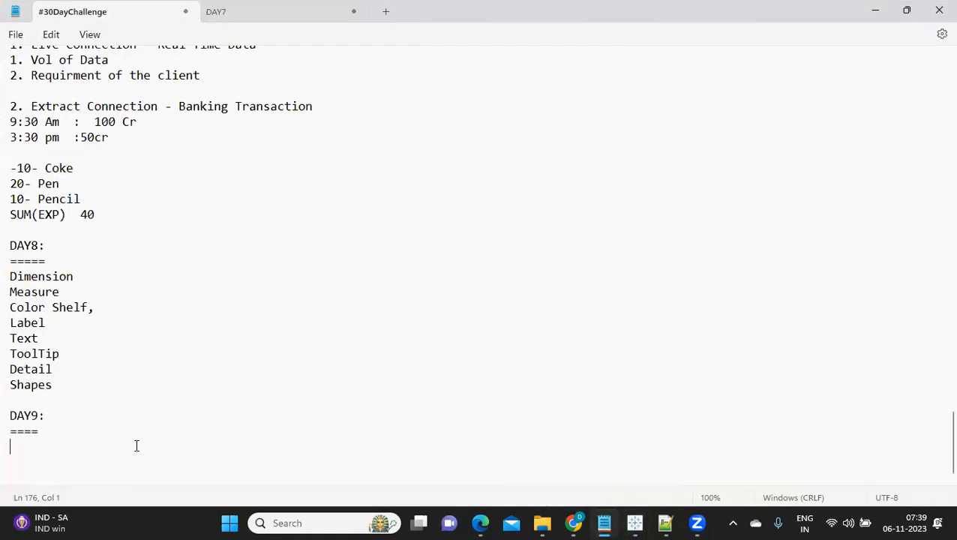
{"action": "type", "text": "What is the dat"}
{"action": "key", "text": "BackSpace"}
{"action": "type", "text": "a tat yo"}
{"action": "key", "text": "BackSpace"}
{"action": "key", "text": "BackSpace"}
{"action": "key", "text": "BackSpace"}
{"action": "key", "text": "BackSpace"}
{"action": "key", "text": "BackSpace"}
{"action": "type", "text": "hat you are working on ?"}
{"action": "key", "text": "Return"}
- Add the line "How much of data do you really need." below the first DAY9 question
{"action": "type", "text": "How much of data y"}
{"action": "key", "text": "BackSpace"}
{"action": "type", "text": "do you really n"}
{"action": "mouse_move", "coordinate": [105, 523]}
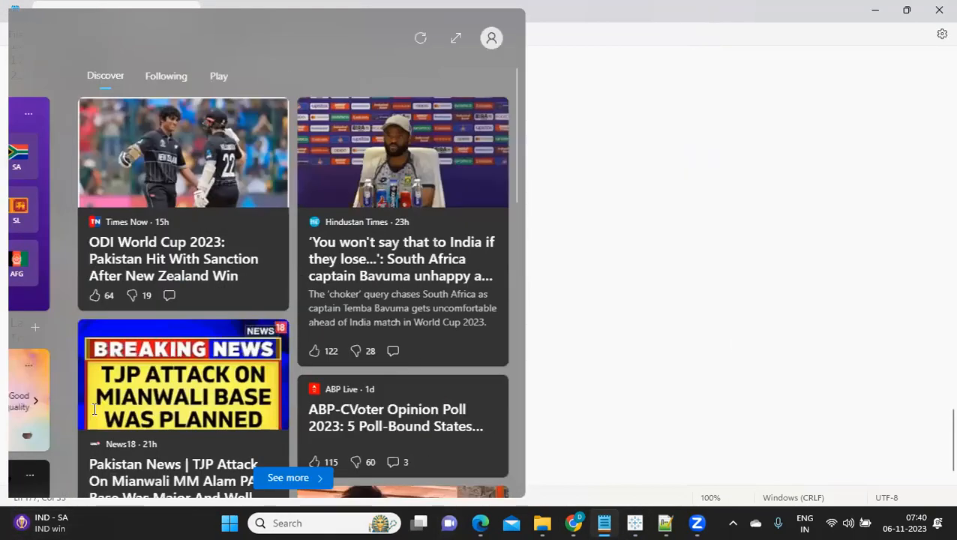
{"action": "type", "text": "eed."}
{"action": "key", "text": "Return"}
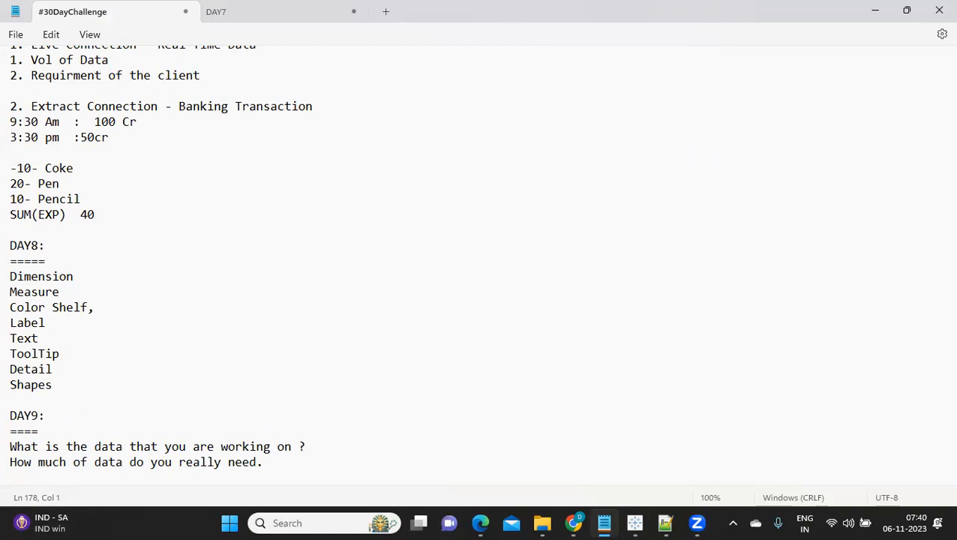
- Leave a blank line after the DAY9 questions and write "limit the data-"
{"action": "scroll", "coordinate": [177, 442], "scroll_direction": "down", "scroll_amount": 1}
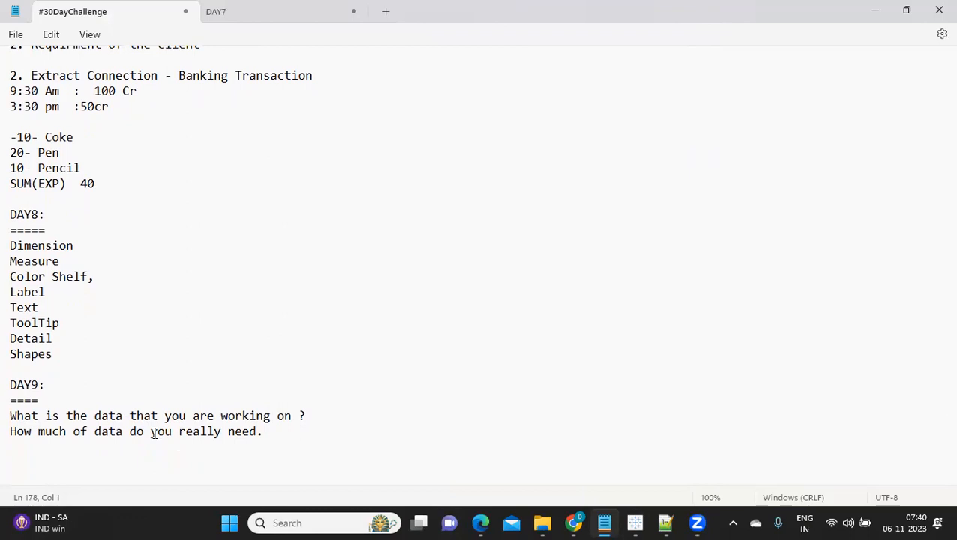
{"action": "left_click", "coordinate": [276, 425]}
{"action": "key", "text": "Return"}
{"action": "mouse_move", "coordinate": [408, 523]}
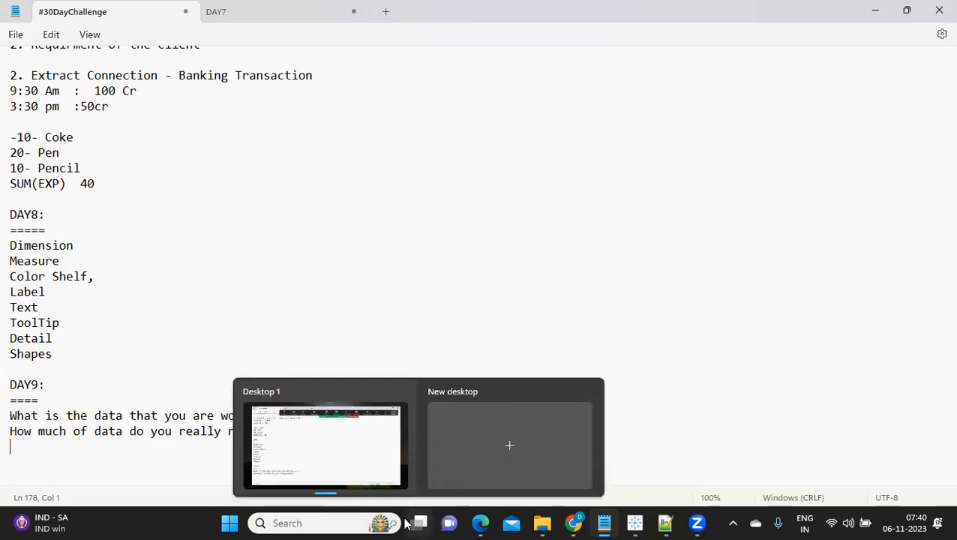
{"action": "key", "text": "Return"}
{"action": "type", "text": "limit the data-"}
{"action": "key", "text": "Return"}
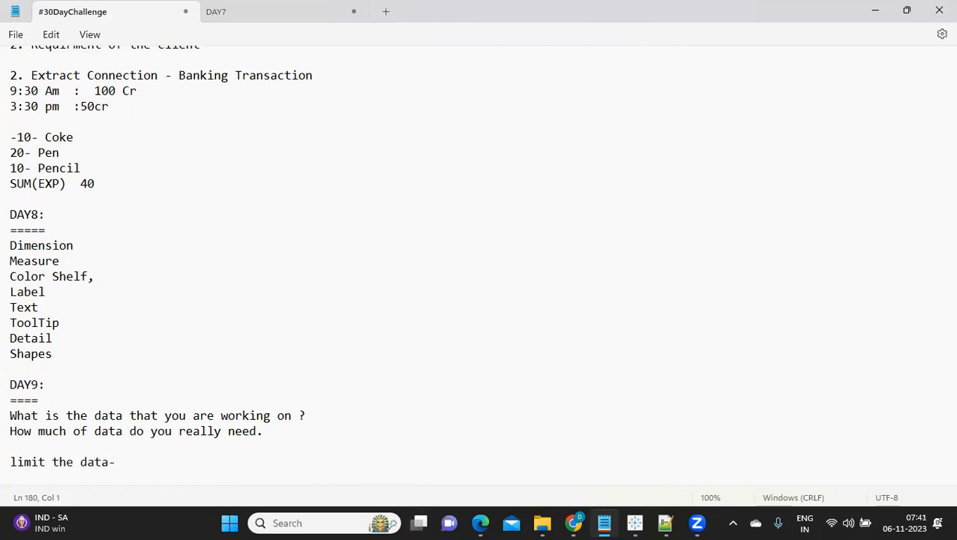
- Write "it is a method of restricting data." below the "limit the data-" line and highlight that sentence briefly
{"action": "key", "text": "alt+Tab"}
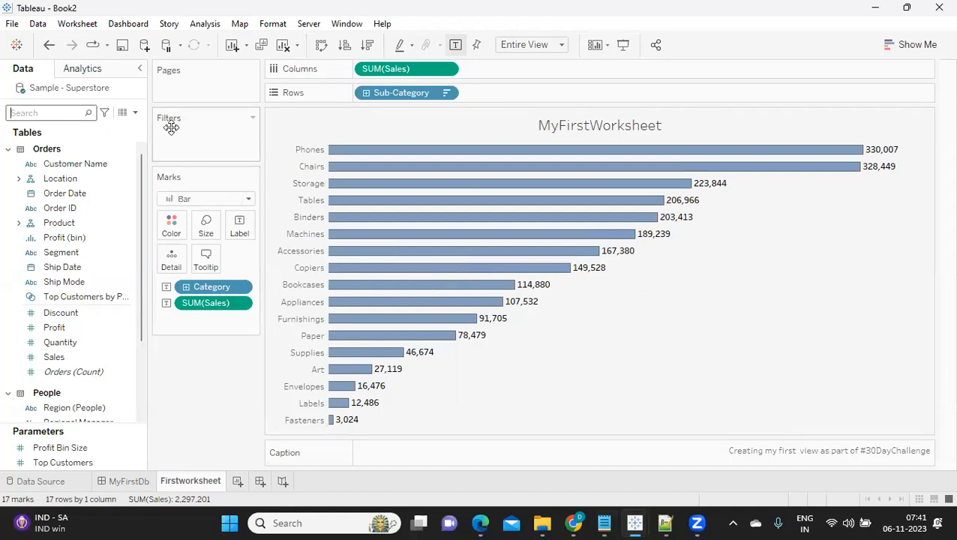
{"action": "key", "text": "alt+Tab"}
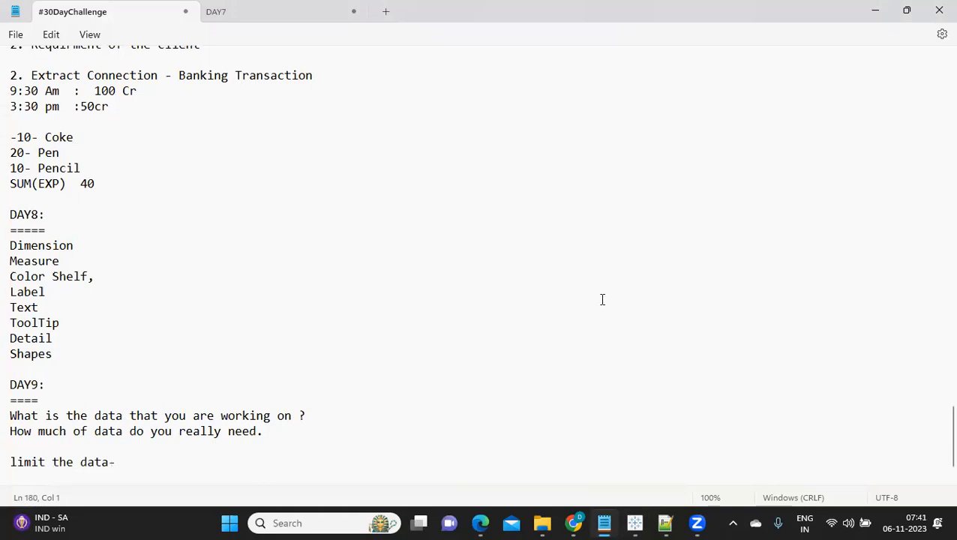
{"action": "type", "text": "it is a method of restricting data."}
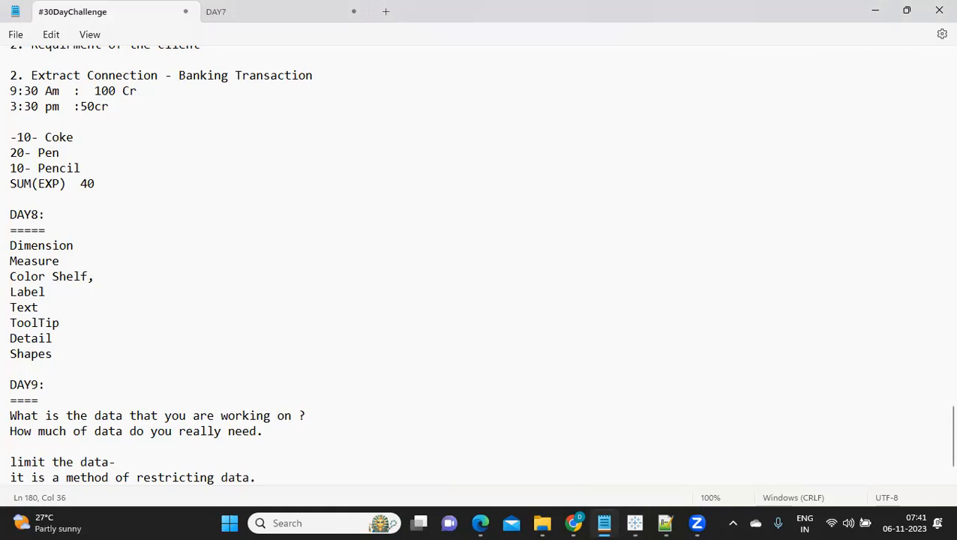
{"action": "left_click_drag", "start_coordinate": [263, 478], "coordinate": [16, 481]}
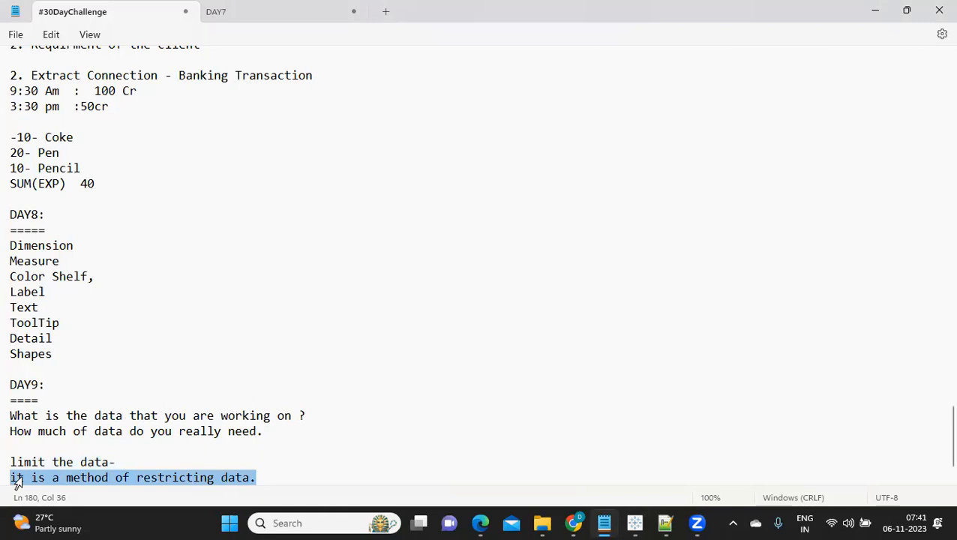
{"action": "scroll", "coordinate": [16, 481], "scroll_direction": "down", "scroll_amount": 1}
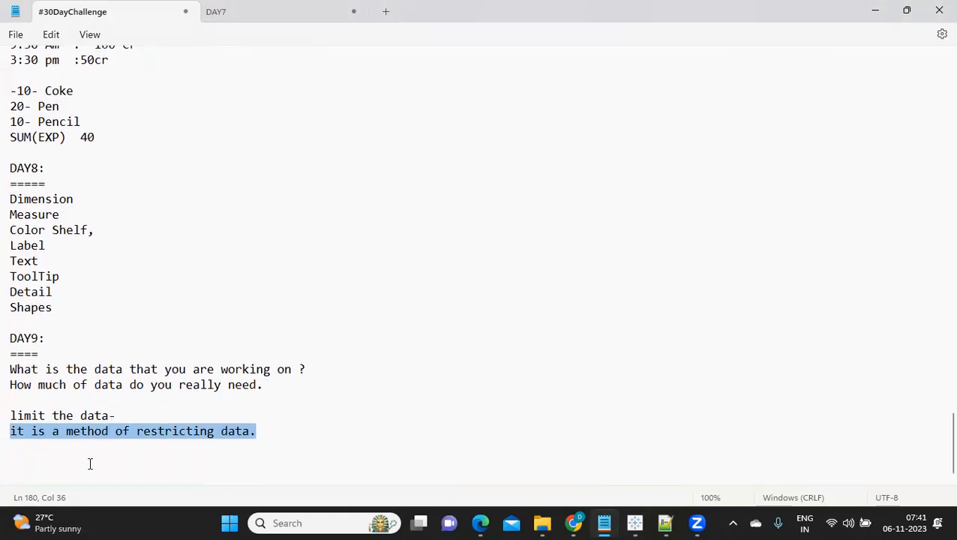
{"action": "left_click", "coordinate": [274, 438]}
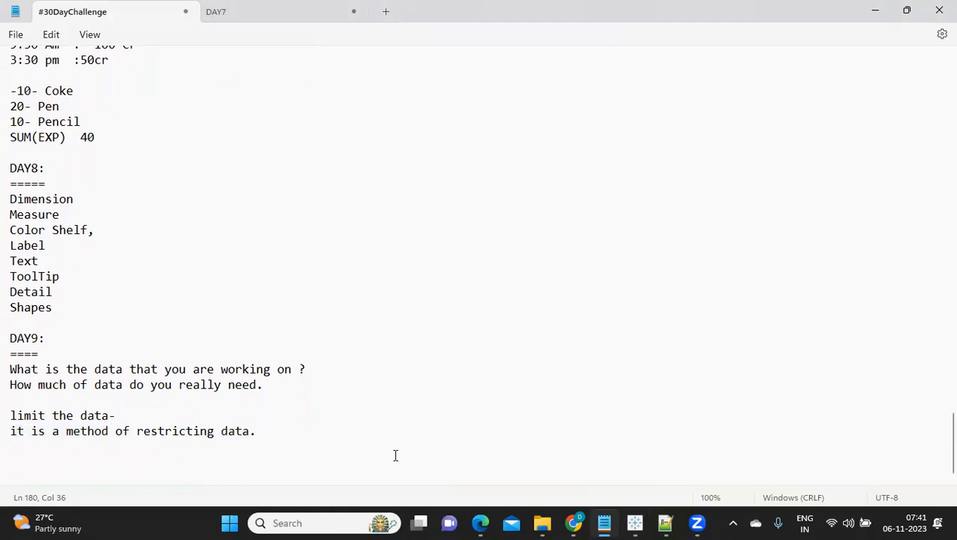
- Switch to the Book2 workbook in Tableau, search the fields for "su" and remove Category from the marks
{"action": "mouse_move", "coordinate": [649, 523]}
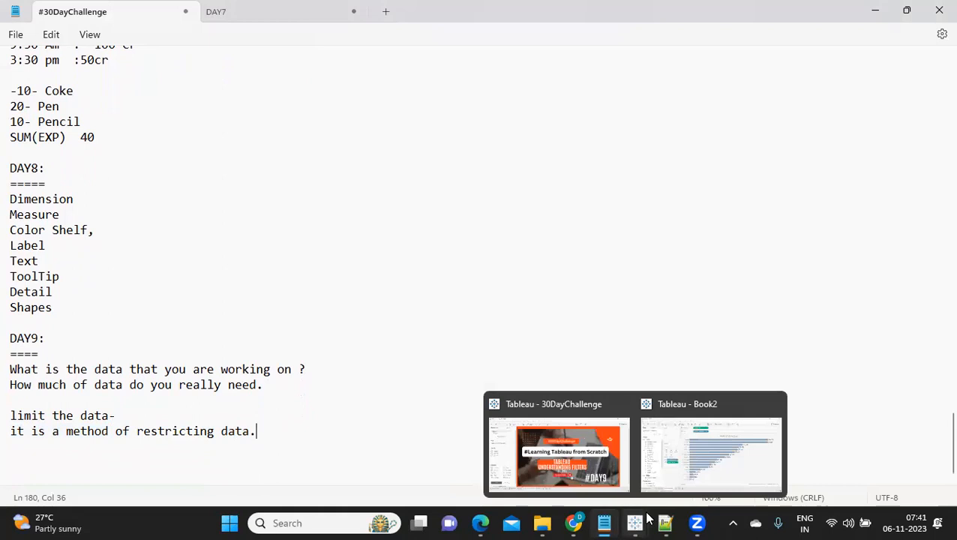
{"action": "left_click", "coordinate": [716, 450]}
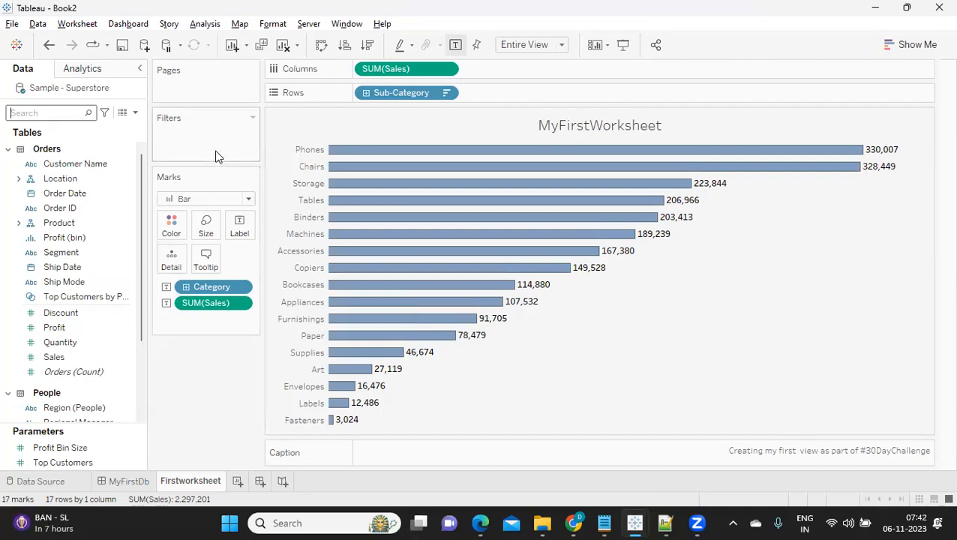
{"action": "type", "text": "su"}
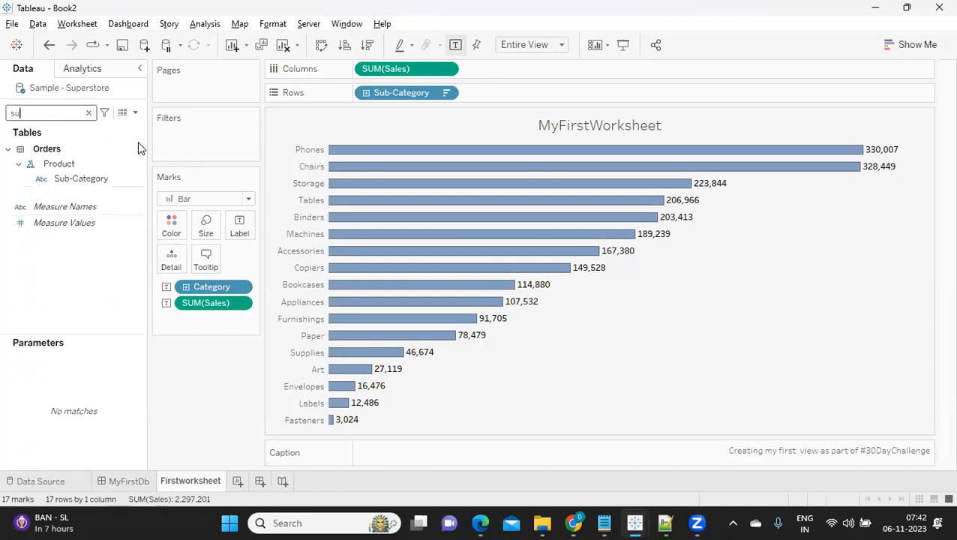
{"action": "left_click", "coordinate": [76, 183]}
{"action": "left_click_drag", "start_coordinate": [207, 287], "coordinate": [205, 359]}
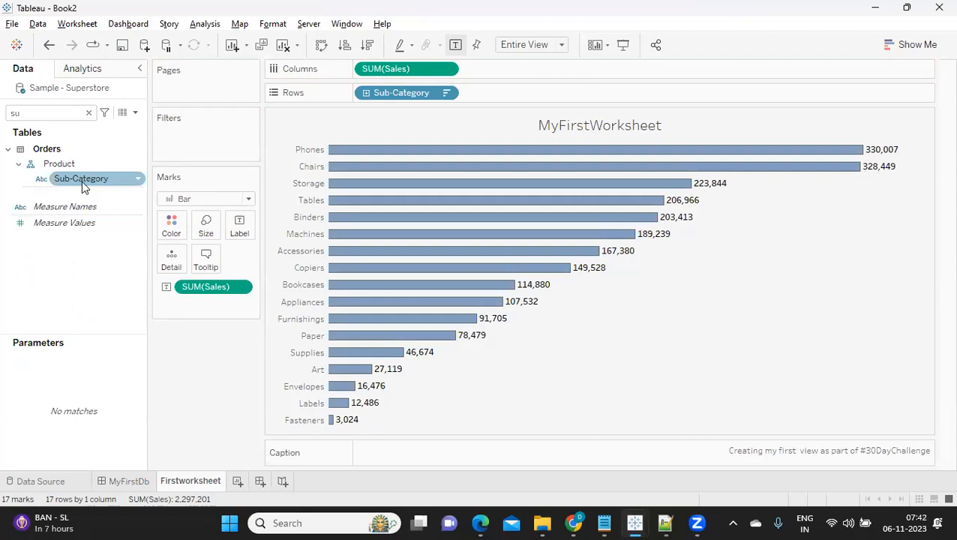
- Add Sub-Category as a filter on the worksheet and look through its list of values
{"action": "left_click_drag", "start_coordinate": [82, 181], "coordinate": [188, 143]}
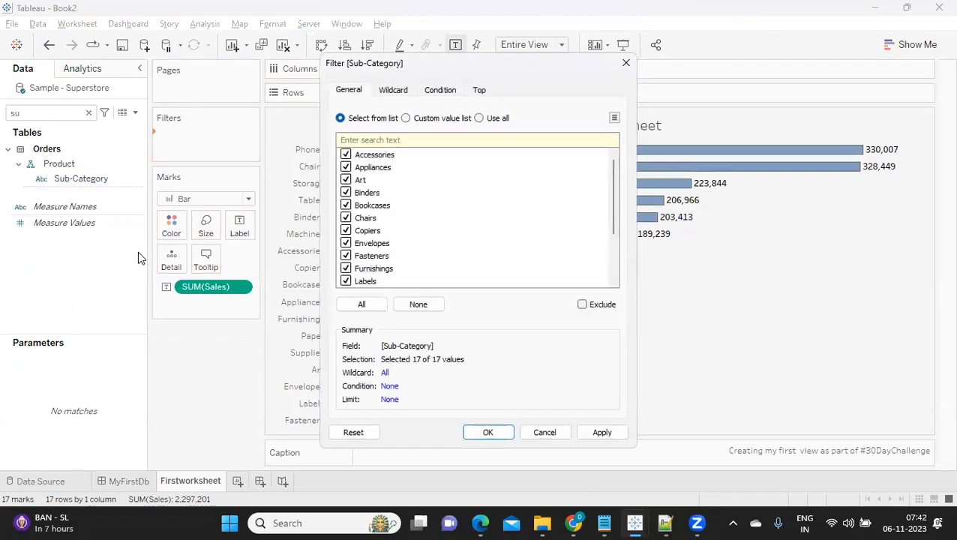
{"action": "left_click_drag", "start_coordinate": [363, 70], "coordinate": [319, 105]}
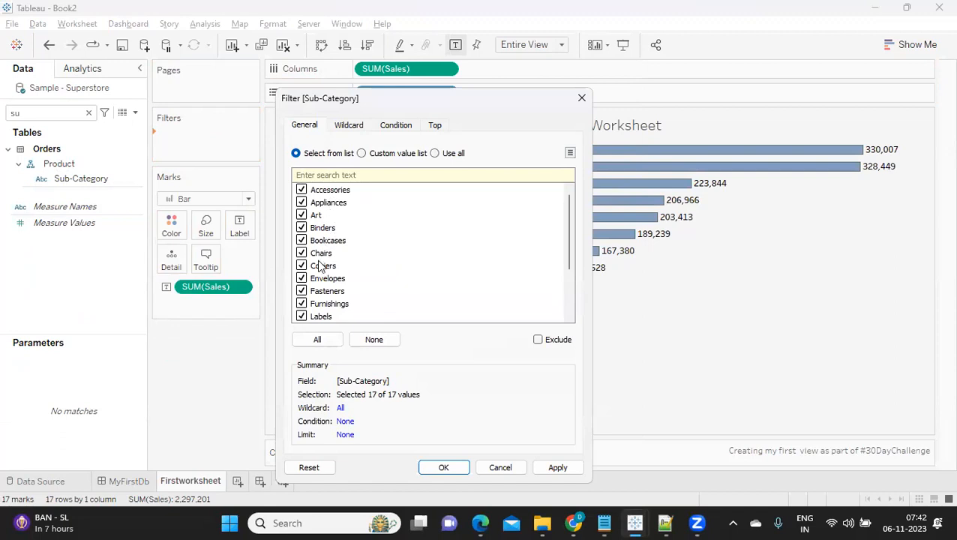
{"action": "scroll", "coordinate": [321, 267], "scroll_direction": "down", "scroll_amount": 2}
{"action": "scroll", "coordinate": [321, 266], "scroll_direction": "up", "scroll_amount": 2}
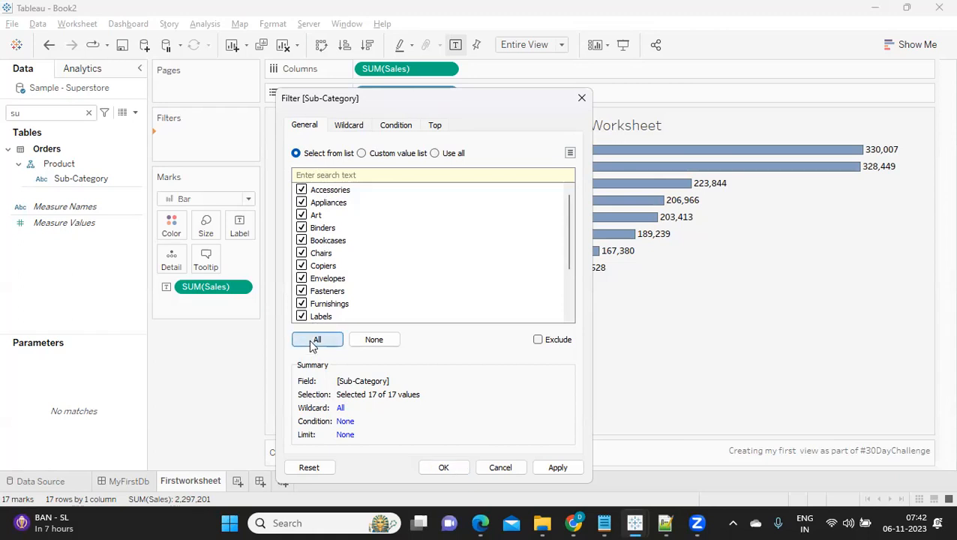
- Limit the Sub-Category filter selection to Accessories, Appliances, Art, Binders and Bookcases
{"action": "left_click", "coordinate": [376, 341]}
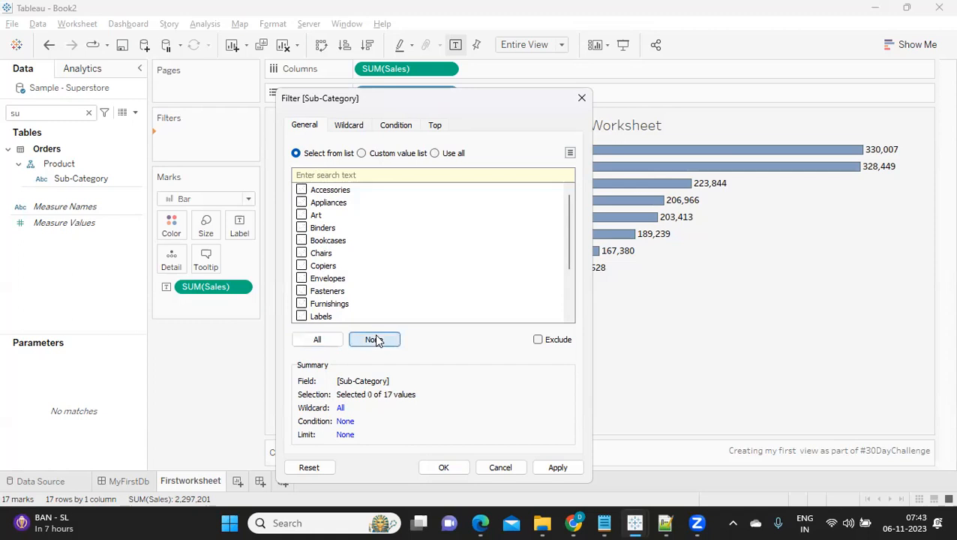
{"action": "left_click", "coordinate": [301, 190]}
{"action": "left_click", "coordinate": [301, 202]}
{"action": "left_click", "coordinate": [302, 216]}
{"action": "left_click", "coordinate": [301, 228]}
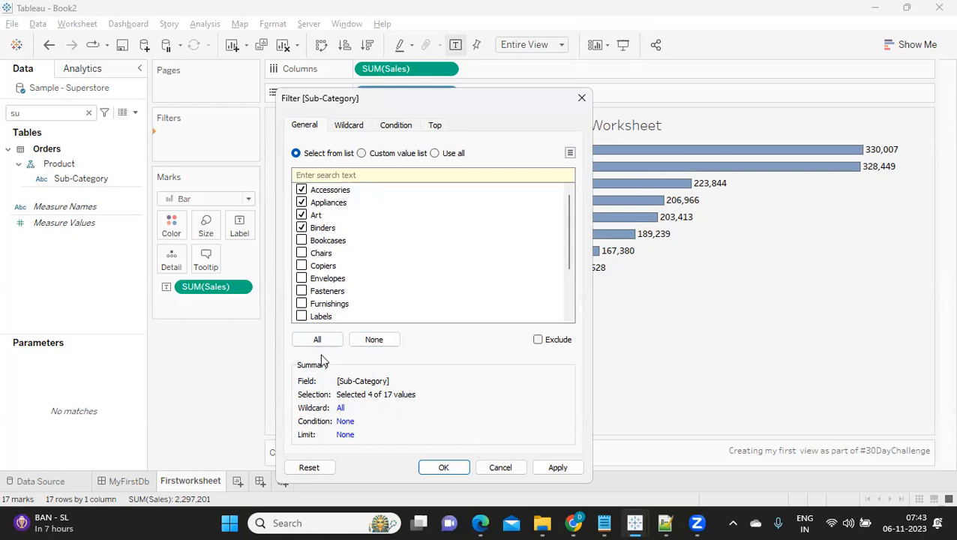
{"action": "left_click", "coordinate": [303, 240]}
- Compare how the selected sub-categories appear in the custom value list and in the selection list
{"action": "left_click", "coordinate": [362, 153]}
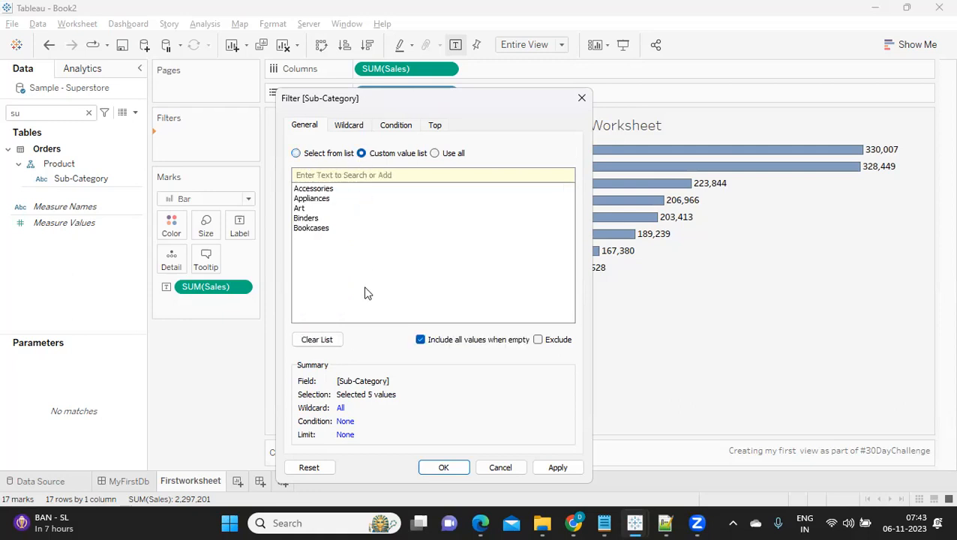
{"action": "left_click", "coordinate": [297, 153]}
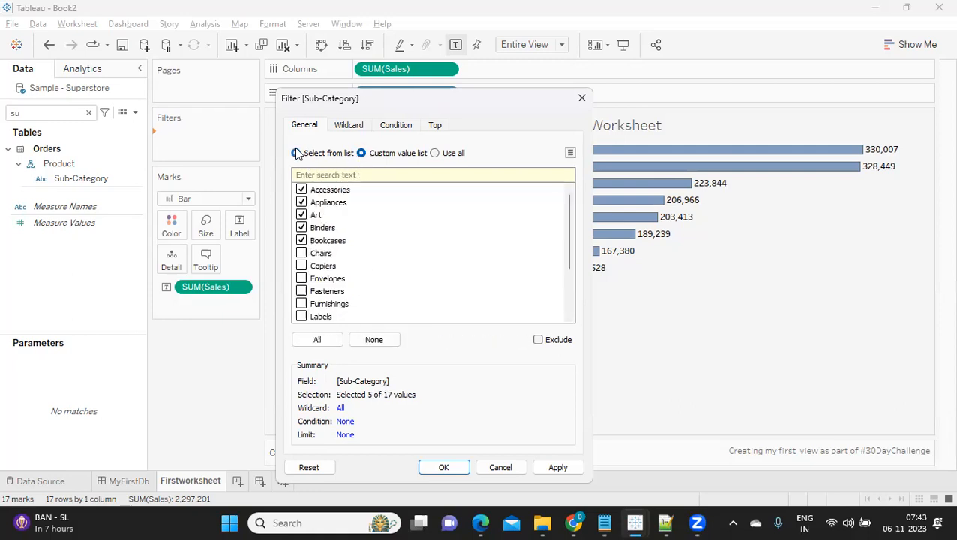
{"action": "left_click", "coordinate": [362, 153]}
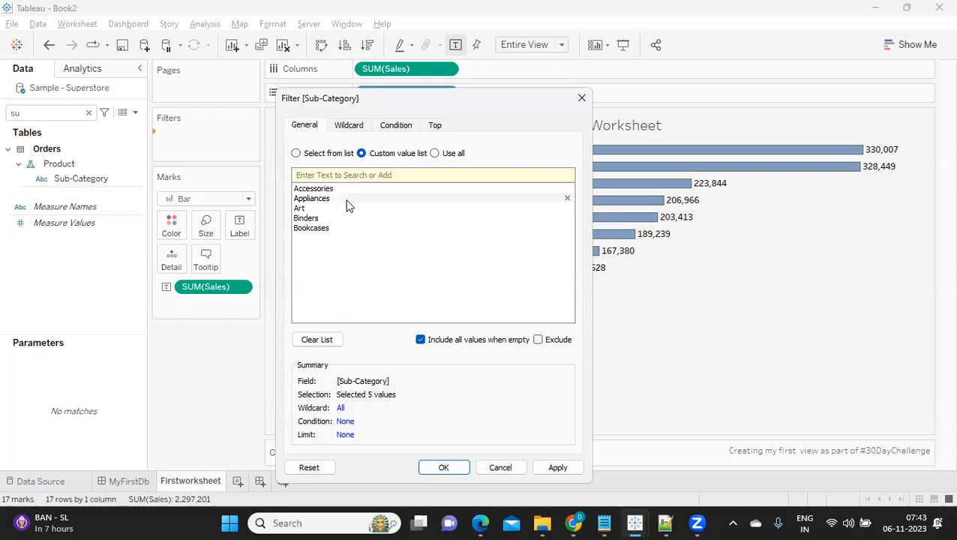
{"action": "left_click", "coordinate": [295, 154]}
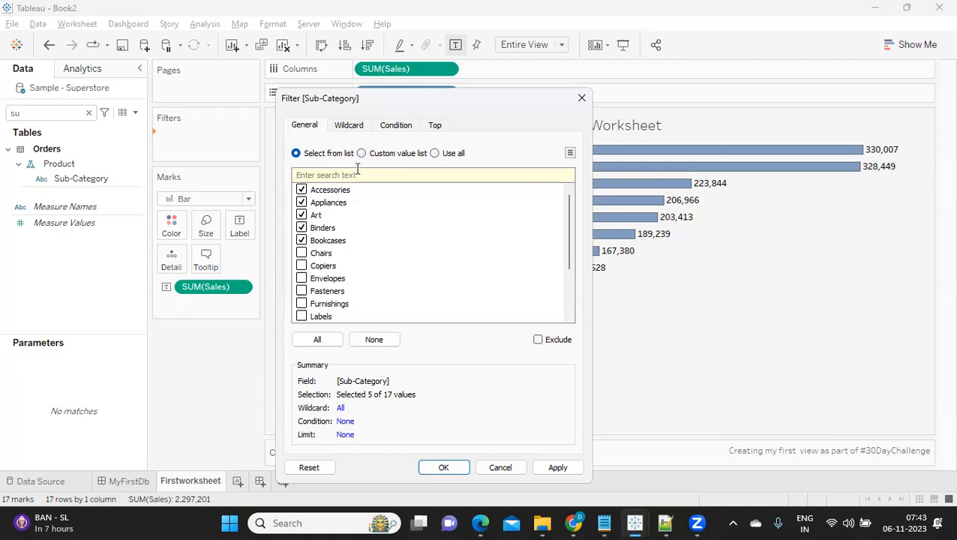
- Clear the selected sub-categories, add Art to the custom value list and apply the filter
{"action": "left_click", "coordinate": [374, 339]}
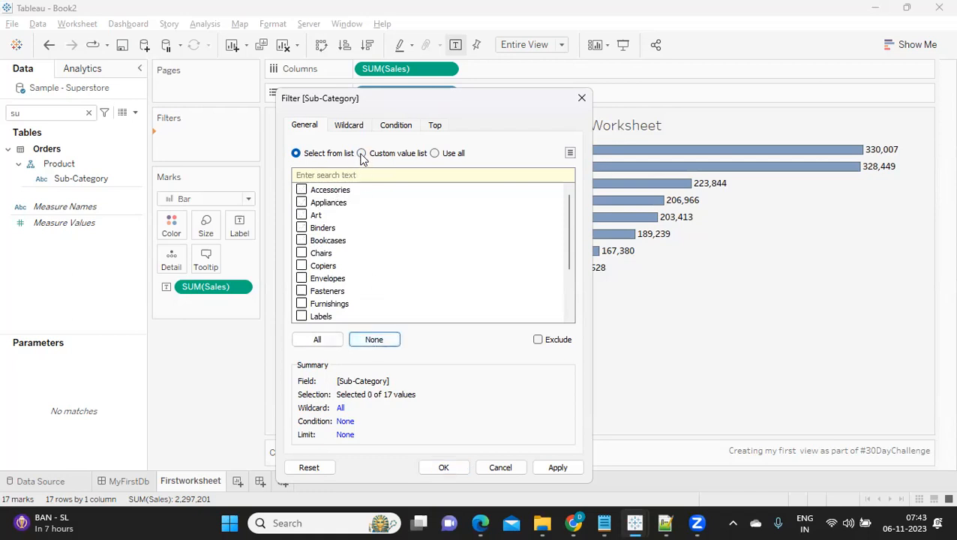
{"action": "left_click", "coordinate": [361, 151]}
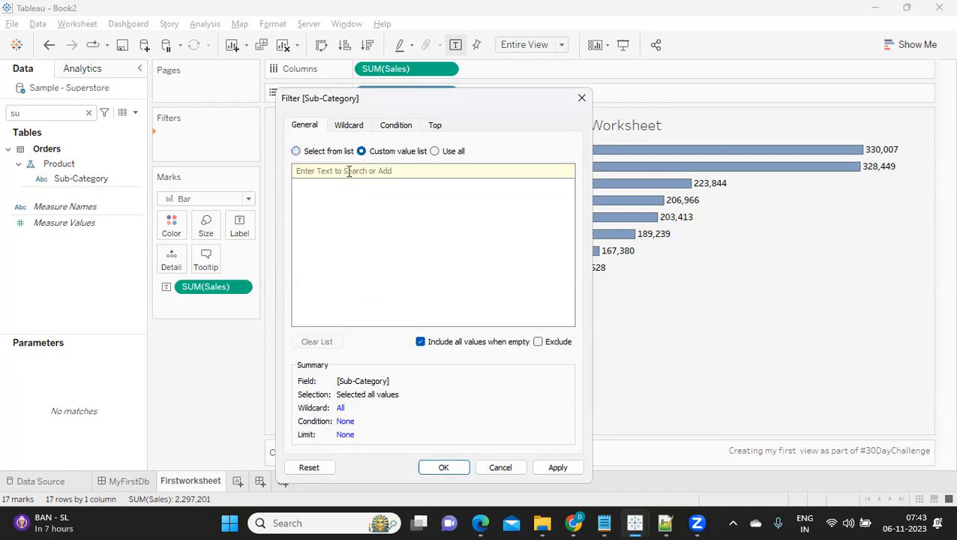
{"action": "type", "text": "Art"}
{"action": "double_click", "coordinate": [303, 171]}
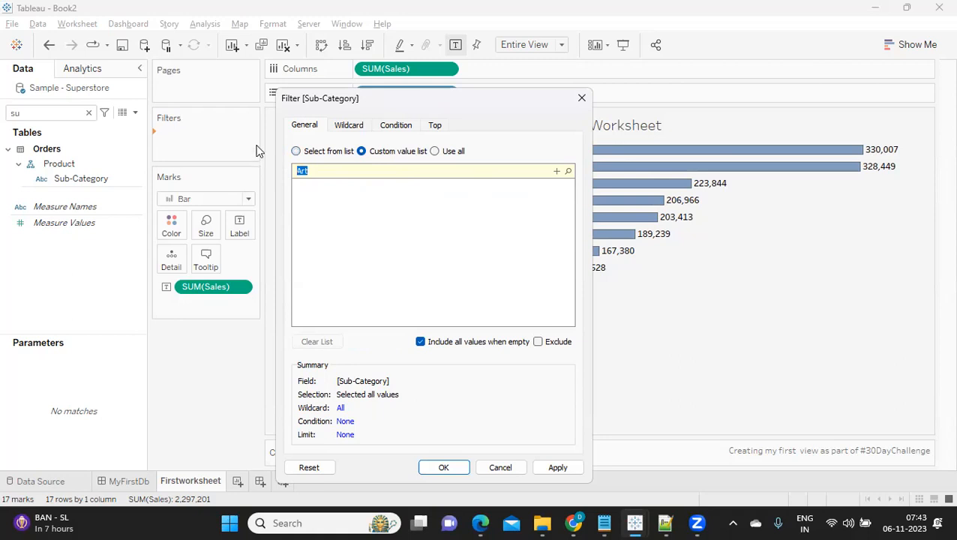
{"action": "left_click", "coordinate": [556, 171]}
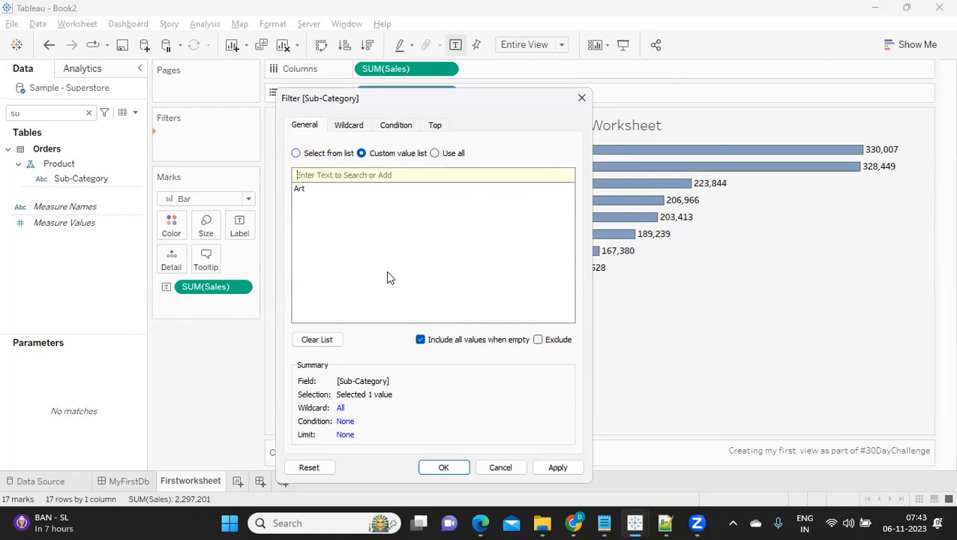
{"action": "left_click", "coordinate": [302, 189]}
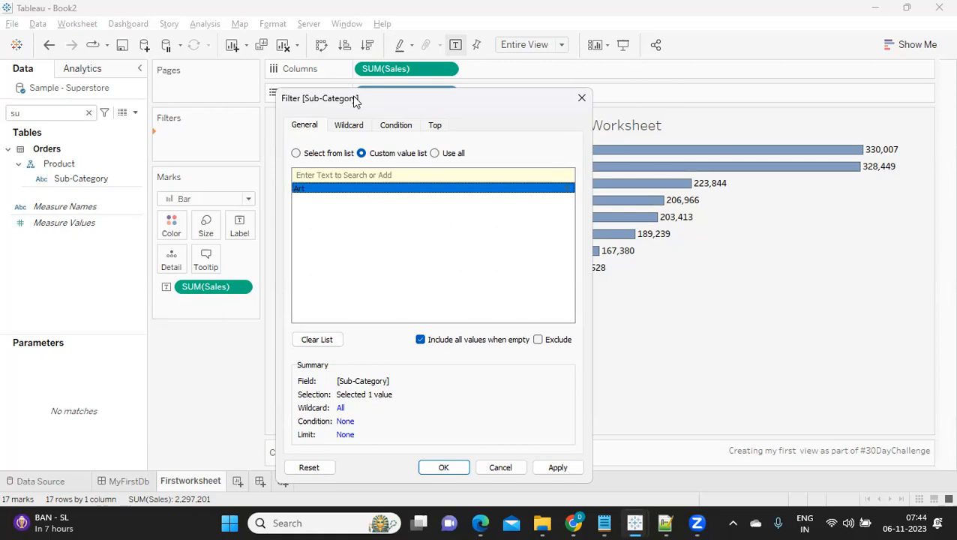
{"action": "left_click_drag", "start_coordinate": [353, 98], "coordinate": [491, 87]}
{"action": "left_click", "coordinate": [696, 459]}
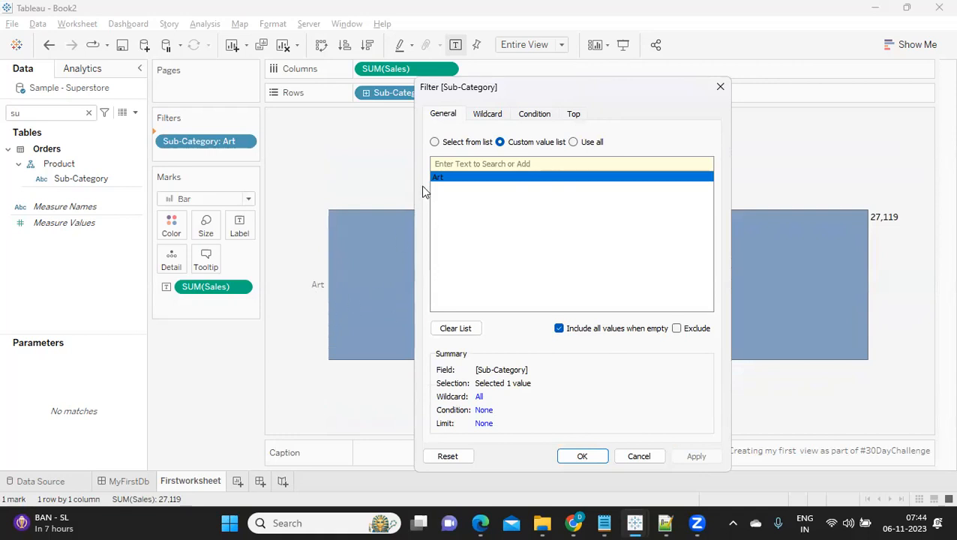
- Select all sub-categories from the General value list and apply the filter
{"action": "left_click", "coordinate": [434, 142]}
{"action": "left_click", "coordinate": [441, 192]}
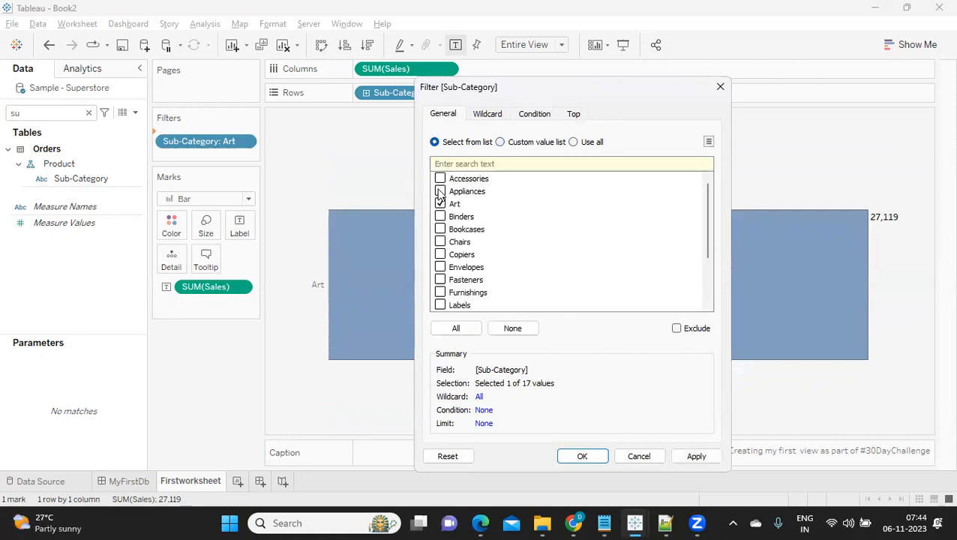
{"action": "left_click", "coordinate": [455, 328]}
{"action": "mouse_move", "coordinate": [697, 522]}
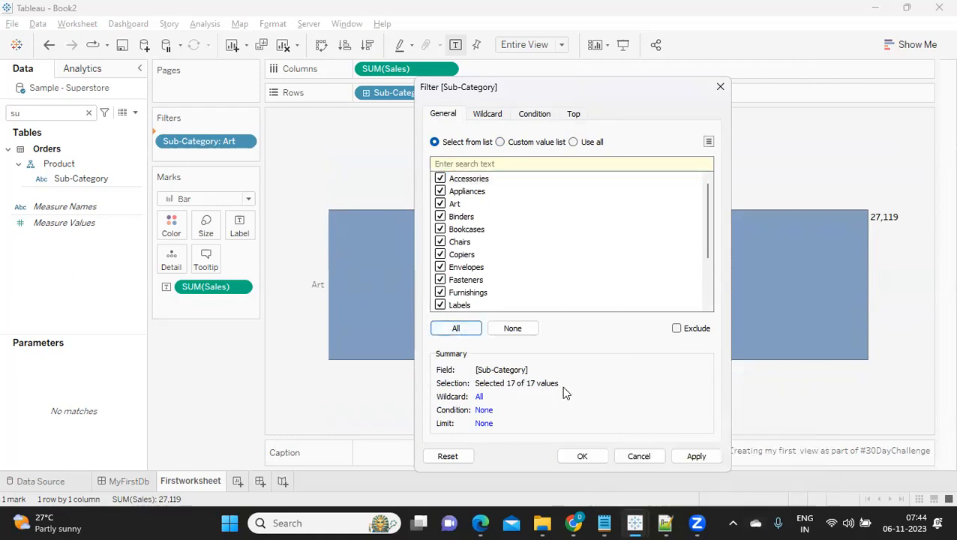
{"action": "left_click", "coordinate": [687, 458]}
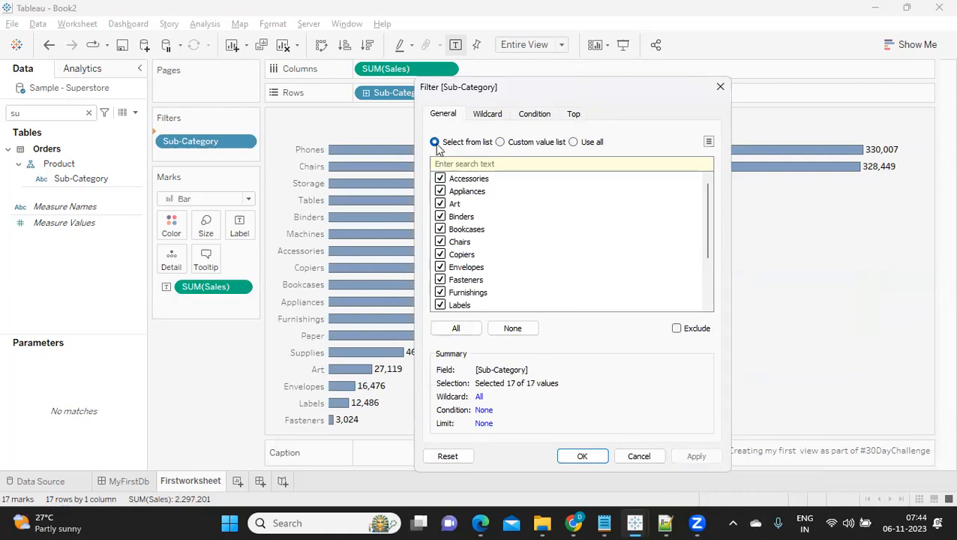
- Compare the custom value list, Use all and Select from list modes of the General filter settings
{"action": "left_click", "coordinate": [501, 141]}
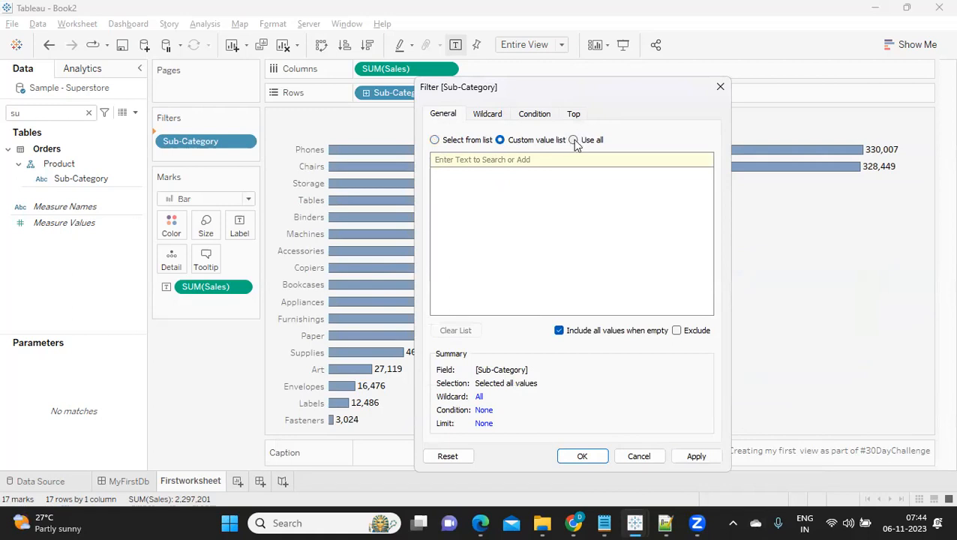
{"action": "left_click", "coordinate": [573, 139]}
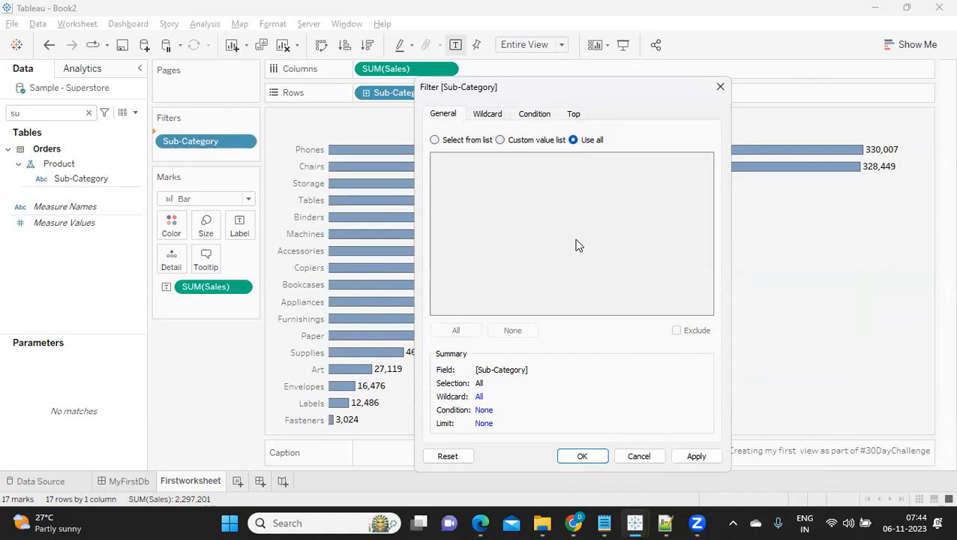
{"action": "left_click", "coordinate": [434, 142]}
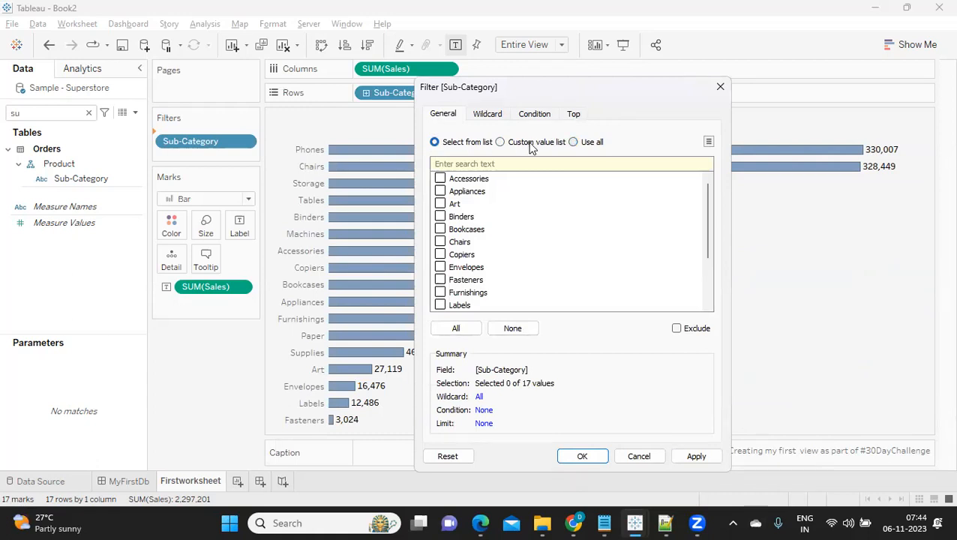
{"action": "left_click", "coordinate": [573, 142]}
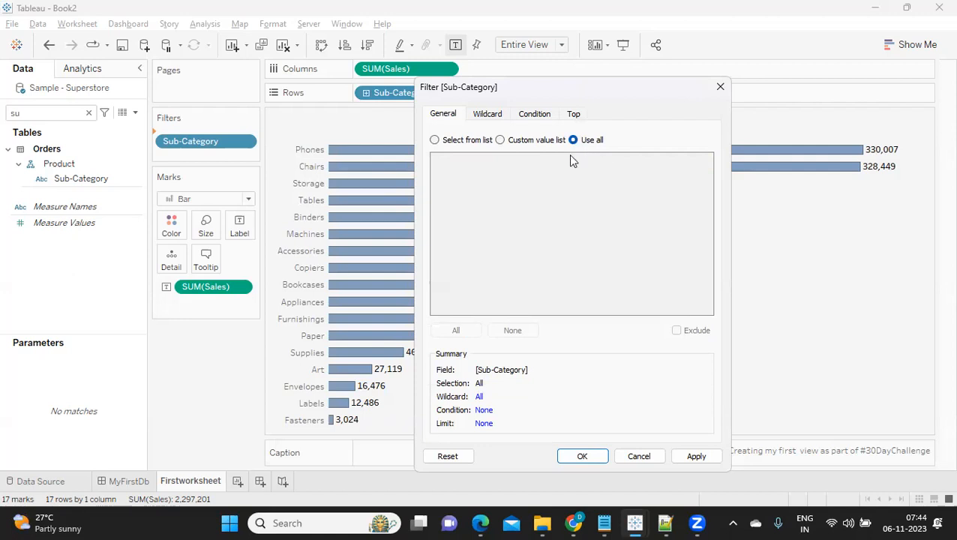
{"action": "left_click", "coordinate": [434, 141]}
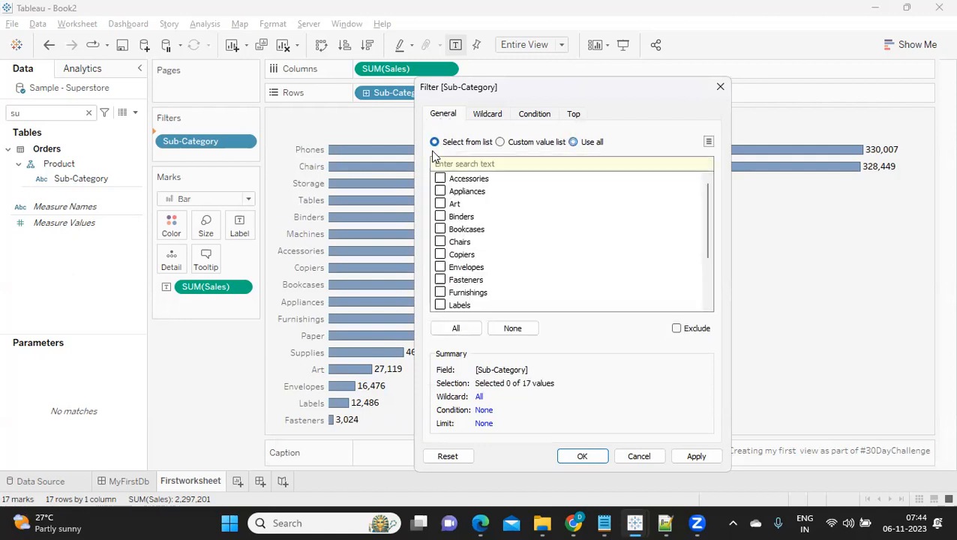
- Show the Wildcard settings of the Sub-Category filter and start SQL Server Management Studio in the background
{"action": "left_click", "coordinate": [487, 116]}
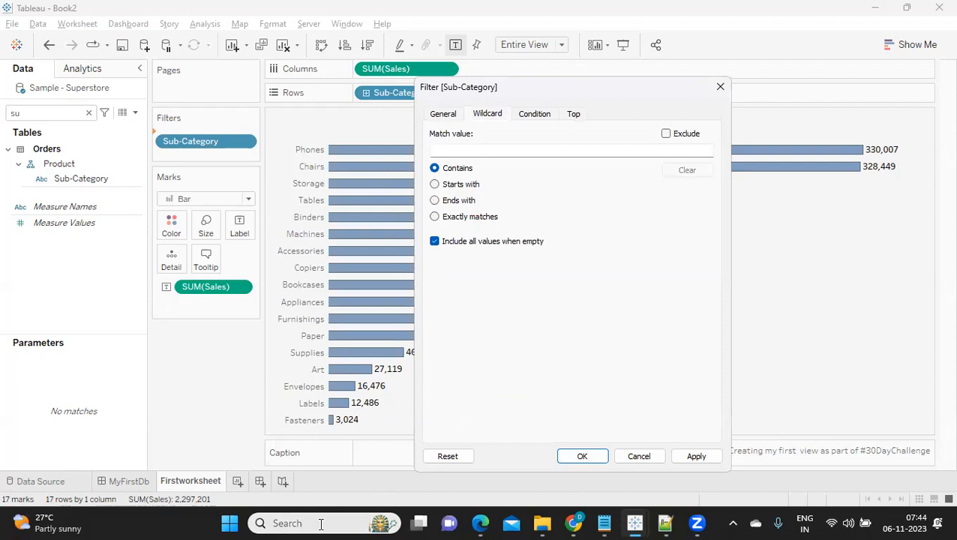
{"action": "left_click", "coordinate": [315, 523]}
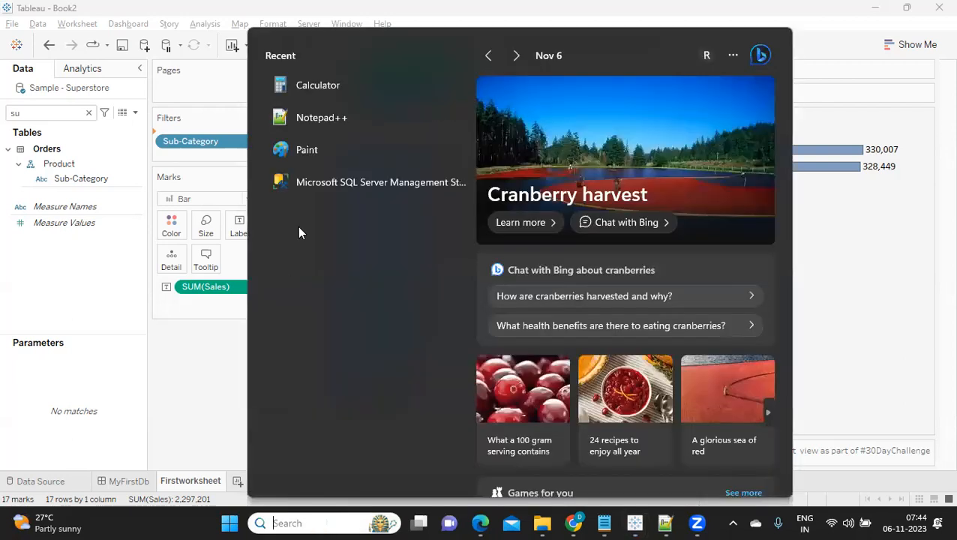
{"action": "key", "text": "Escape"}
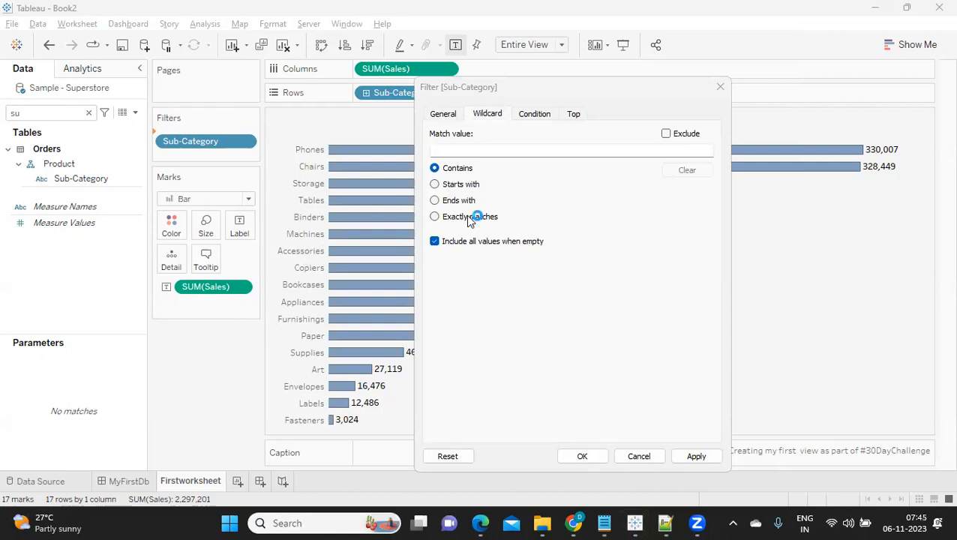
- Apply a wildcard filter that keeps sub-categories containing "a"
{"action": "left_click", "coordinate": [449, 149]}
{"action": "type", "text": "a"}
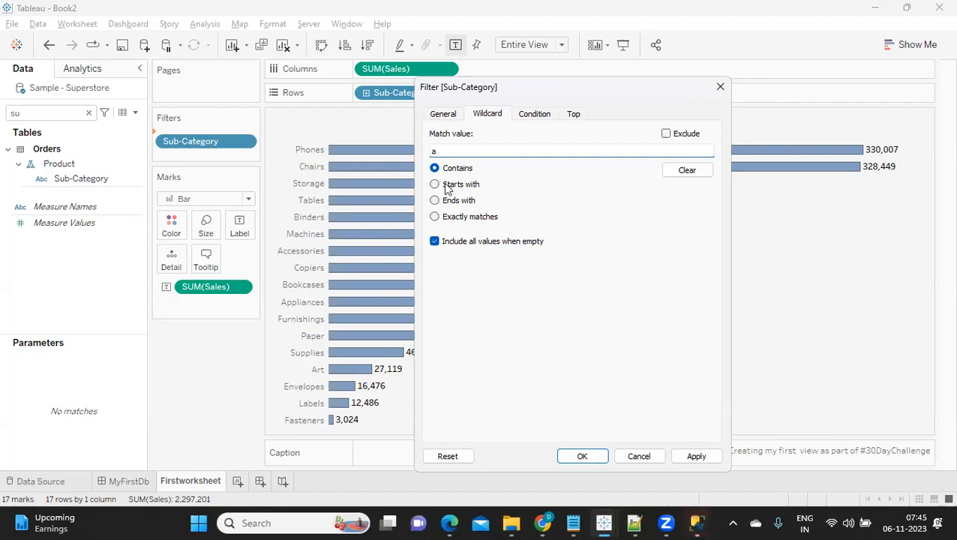
{"action": "left_click", "coordinate": [696, 456]}
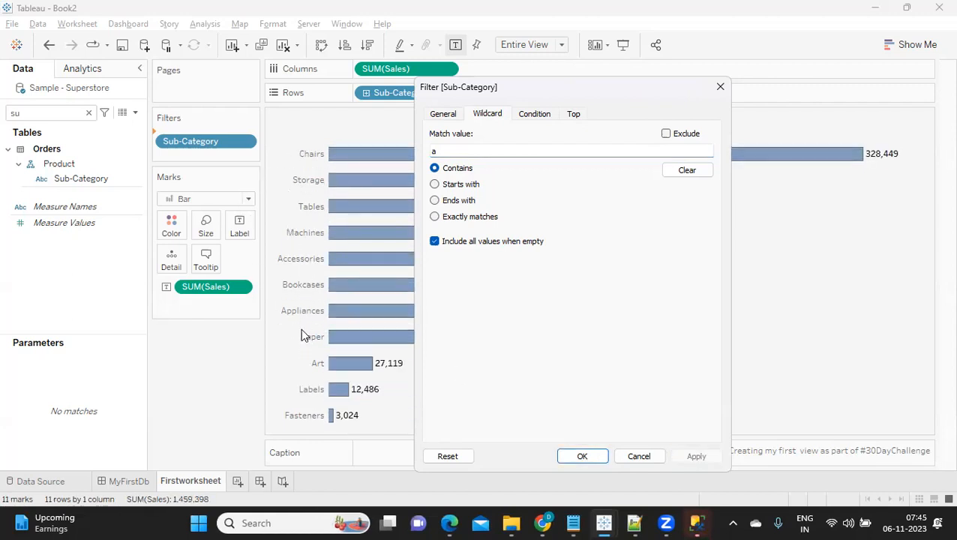
- Apply the wildcard as an exclusion of sub-categories containing "a", and switch it back to including them
{"action": "left_click", "coordinate": [666, 133]}
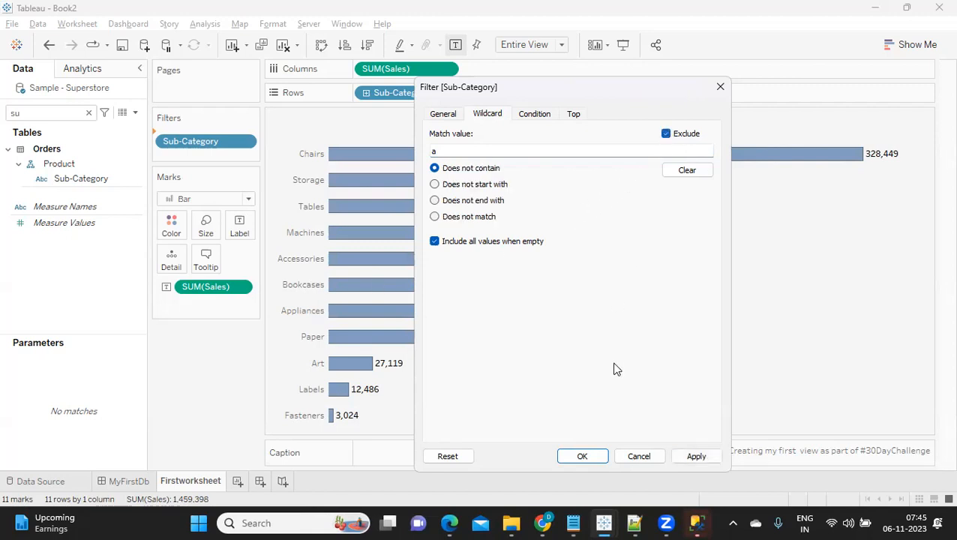
{"action": "left_click", "coordinate": [688, 462]}
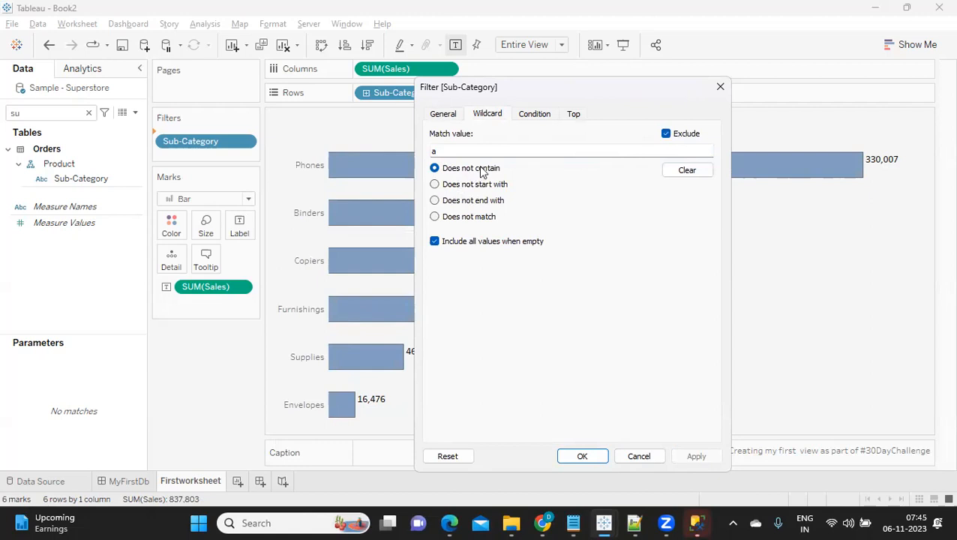
{"action": "left_click", "coordinate": [665, 135]}
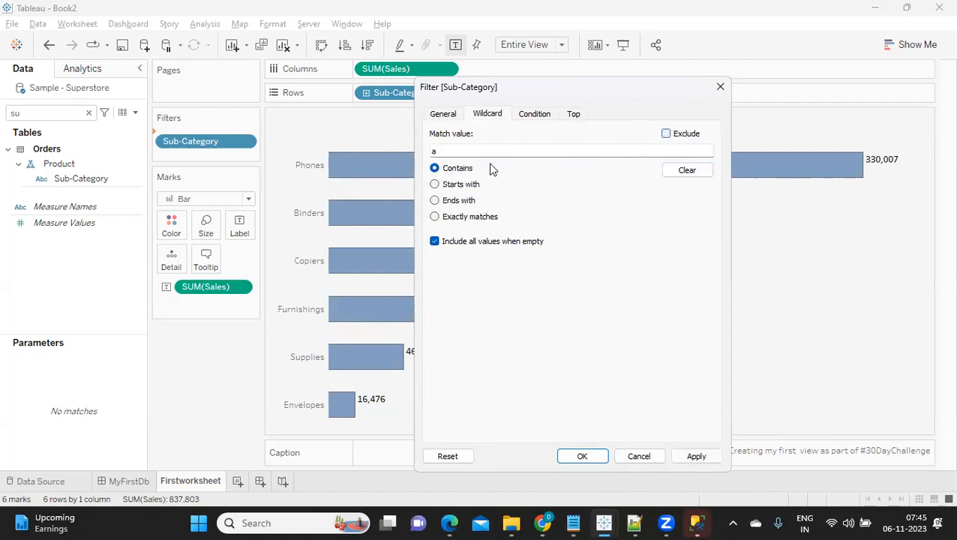
{"action": "left_click", "coordinate": [696, 456]}
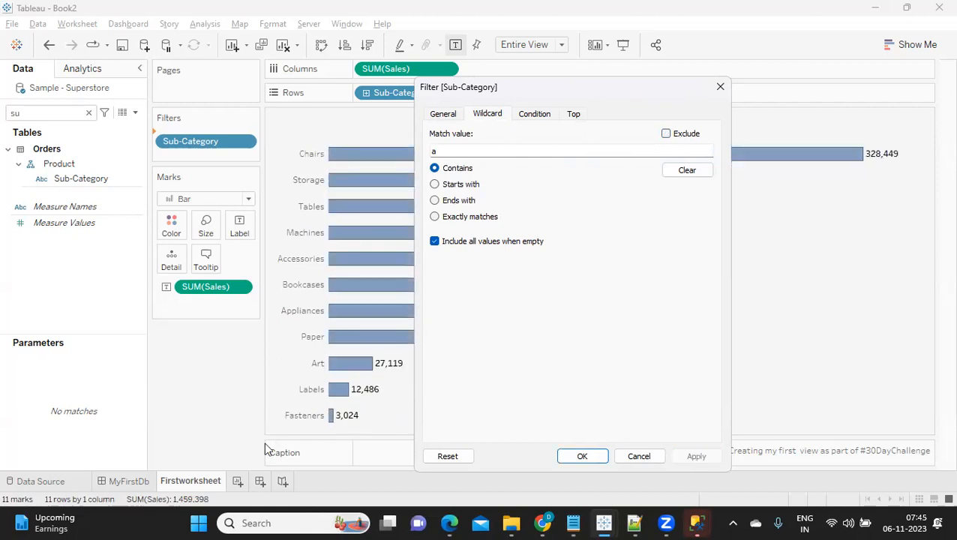
- Change the wildcard filter to sub-categories that start with "A" and apply it
{"action": "left_click", "coordinate": [434, 184]}
{"action": "left_click_drag", "start_coordinate": [441, 150], "coordinate": [421, 148]}
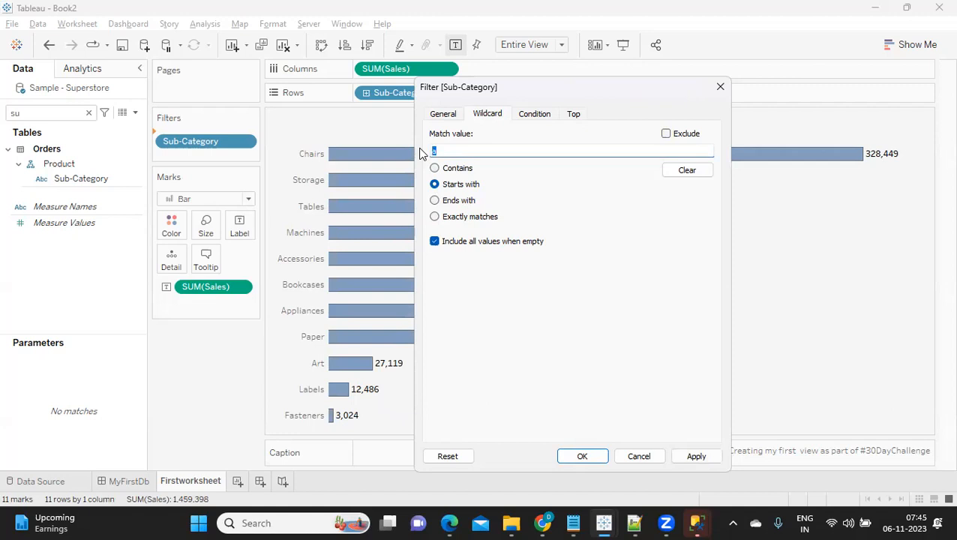
{"action": "key", "text": "BackSpace"}
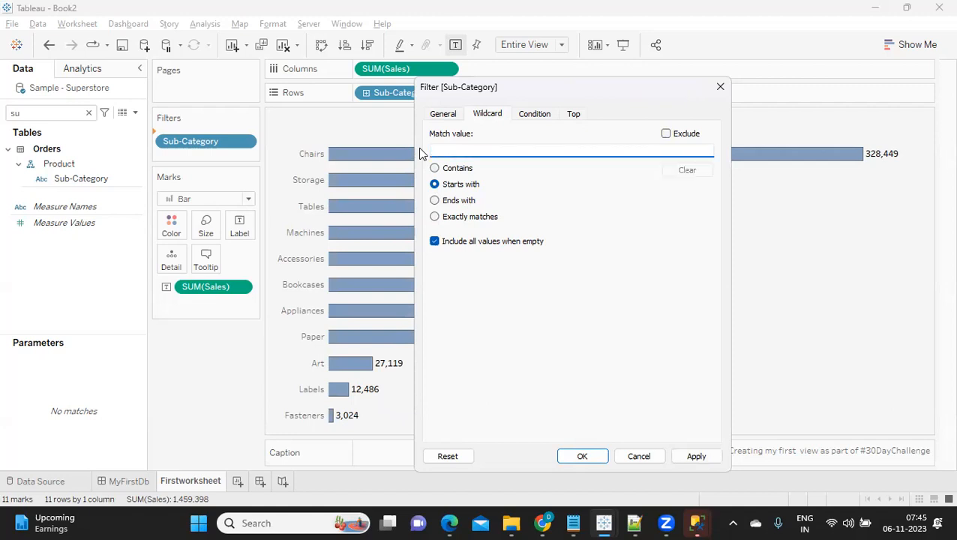
{"action": "type", "text": "A"}
{"action": "left_click", "coordinate": [695, 456]}
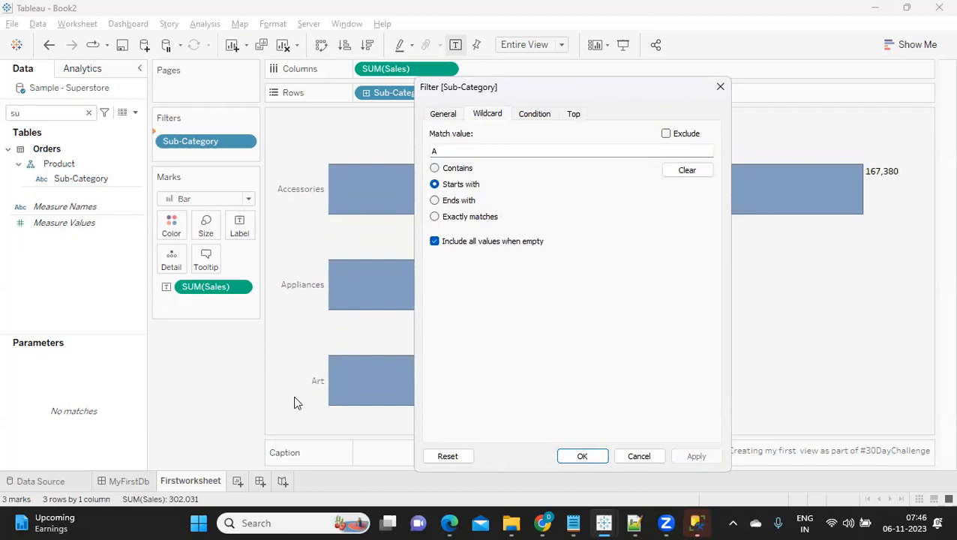
- Apply the wildcard filter as Ends with for "A", and again with the match value "s"
{"action": "left_click", "coordinate": [435, 201]}
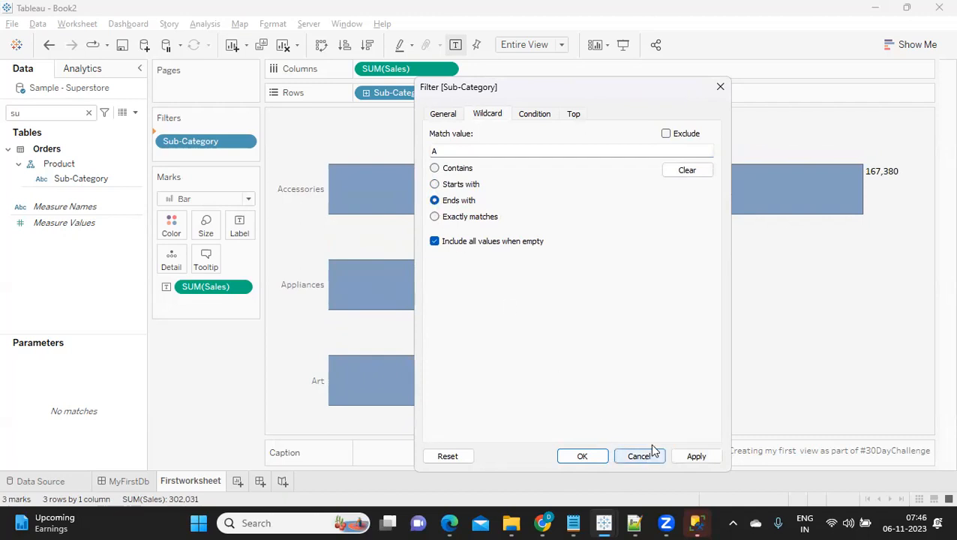
{"action": "left_click", "coordinate": [687, 459]}
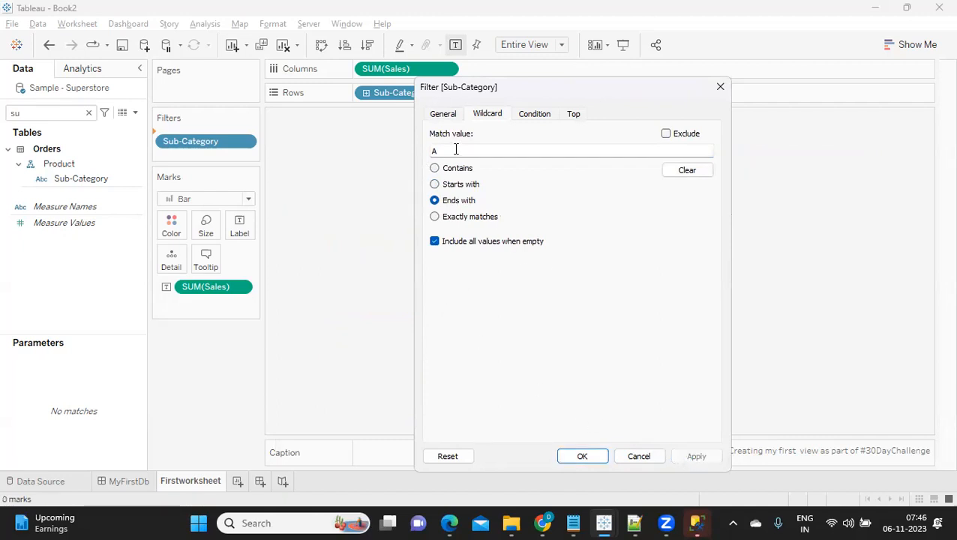
{"action": "double_click", "coordinate": [432, 151]}
{"action": "type", "text": "s"}
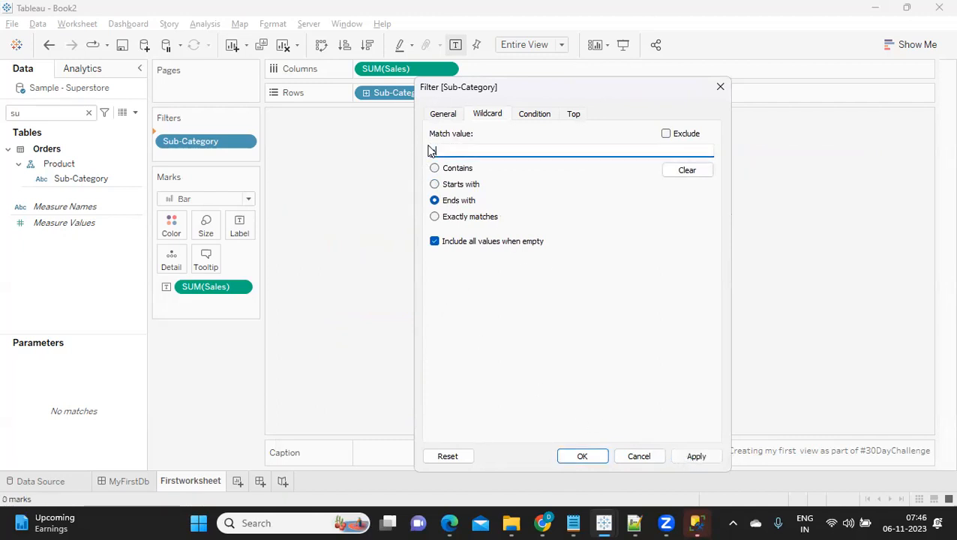
{"action": "left_click", "coordinate": [687, 457]}
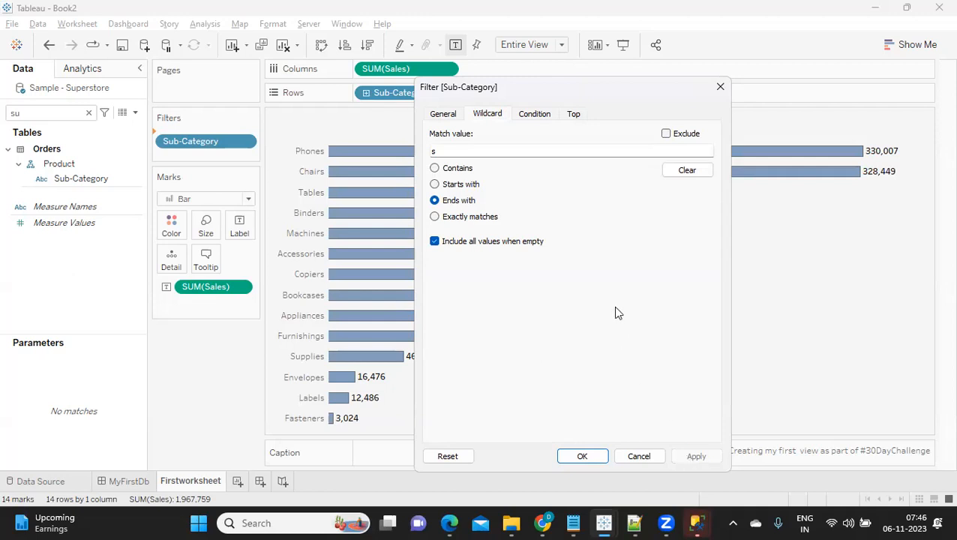
- Replace the Ends with match value with "t" and apply the filter
{"action": "left_click_drag", "start_coordinate": [453, 150], "coordinate": [421, 151]}
{"action": "type", "text": "t"}
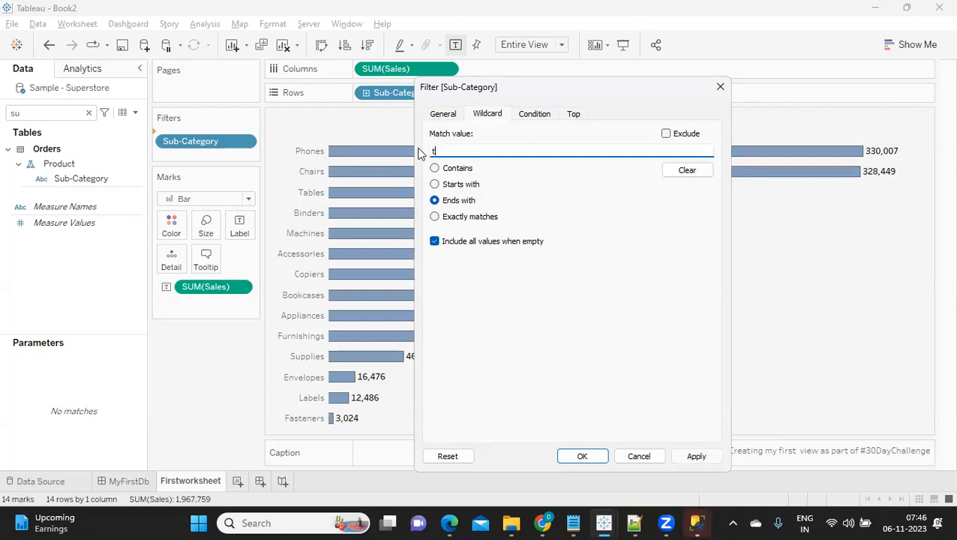
{"action": "left_click", "coordinate": [697, 461]}
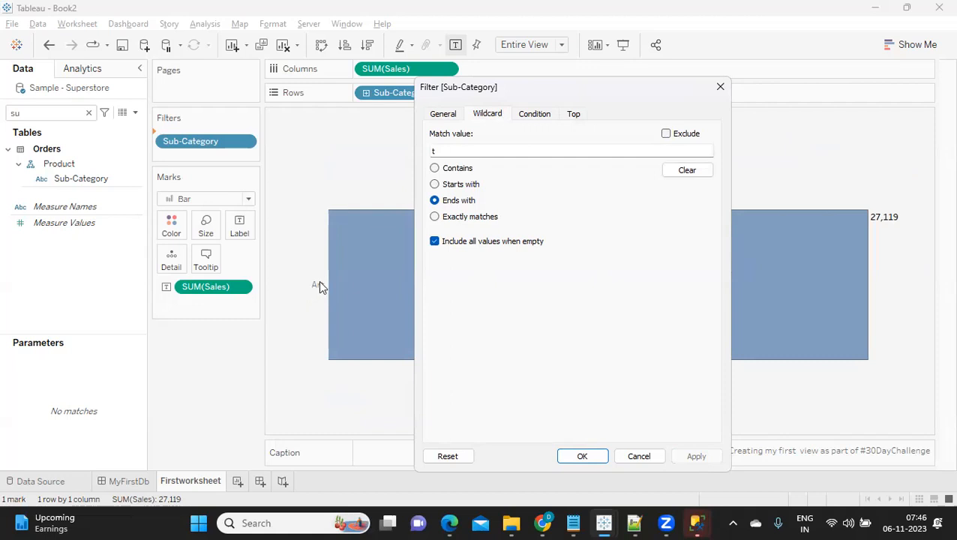
- Switch the wildcard filter to Exactly matches for the value "t" and apply it
{"action": "double_click", "coordinate": [457, 150]}
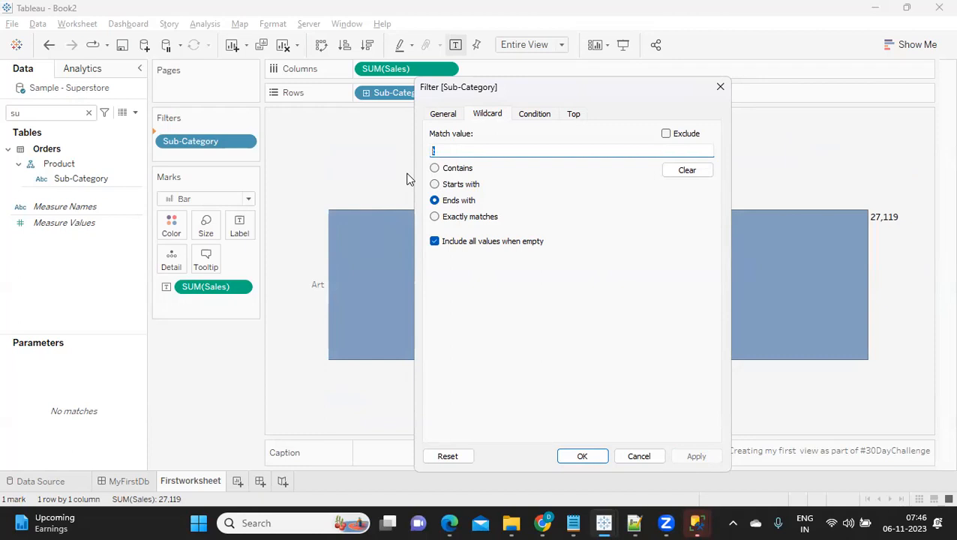
{"action": "left_click", "coordinate": [435, 217]}
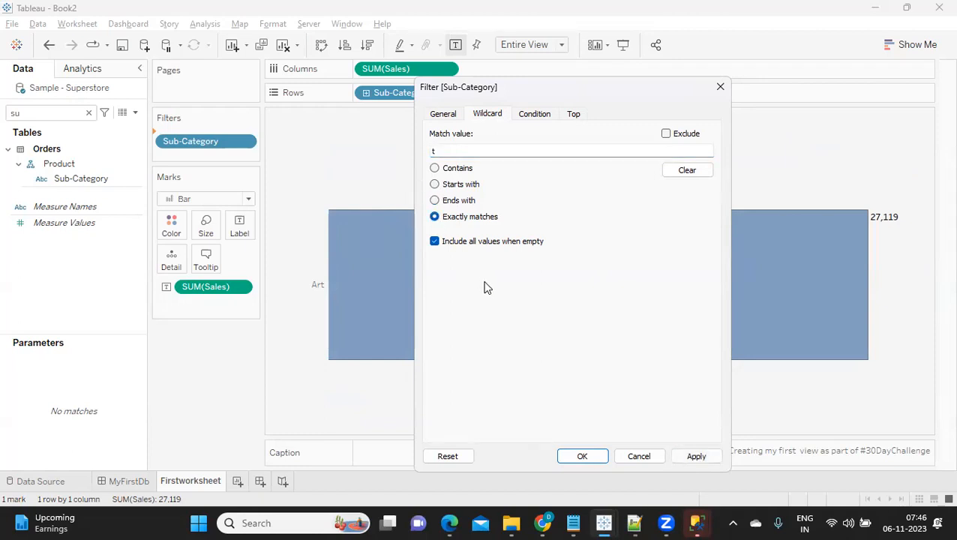
{"action": "left_click_drag", "start_coordinate": [462, 150], "coordinate": [422, 145]}
{"action": "left_click", "coordinate": [705, 456]}
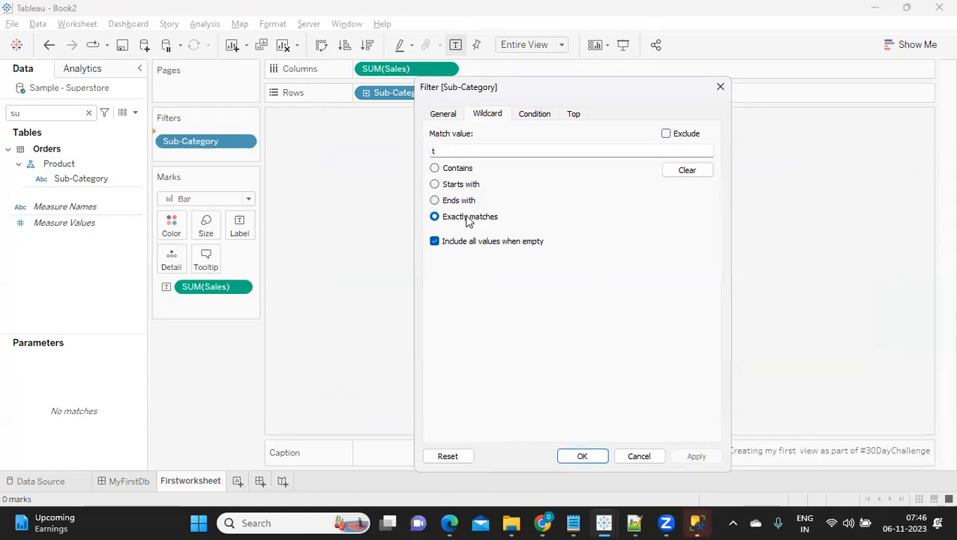
- Set the exact-match value to "Art" and apply the wildcard filter
{"action": "left_click_drag", "start_coordinate": [444, 149], "coordinate": [417, 147]}
{"action": "type", "text": "Art"}
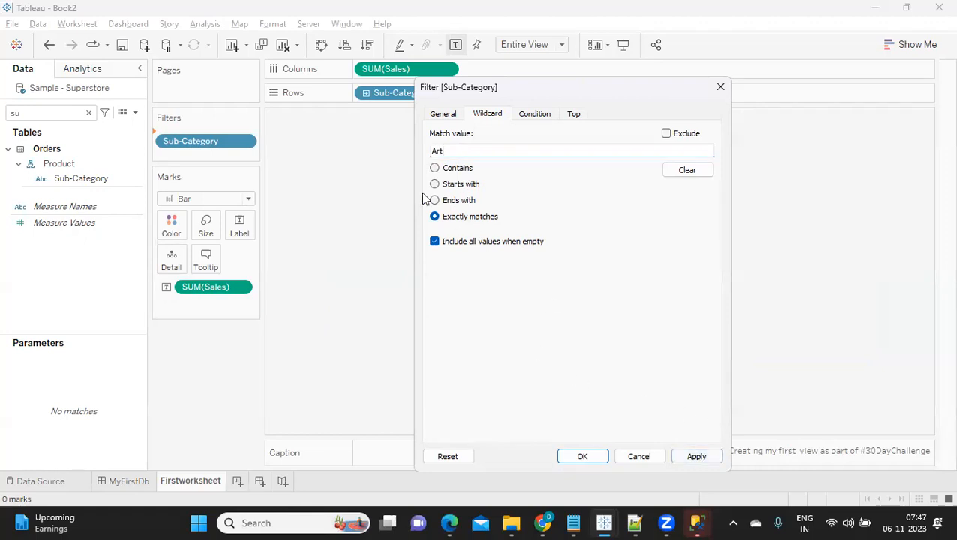
{"action": "left_click_drag", "start_coordinate": [443, 149], "coordinate": [423, 146]}
{"action": "left_click", "coordinate": [710, 456]}
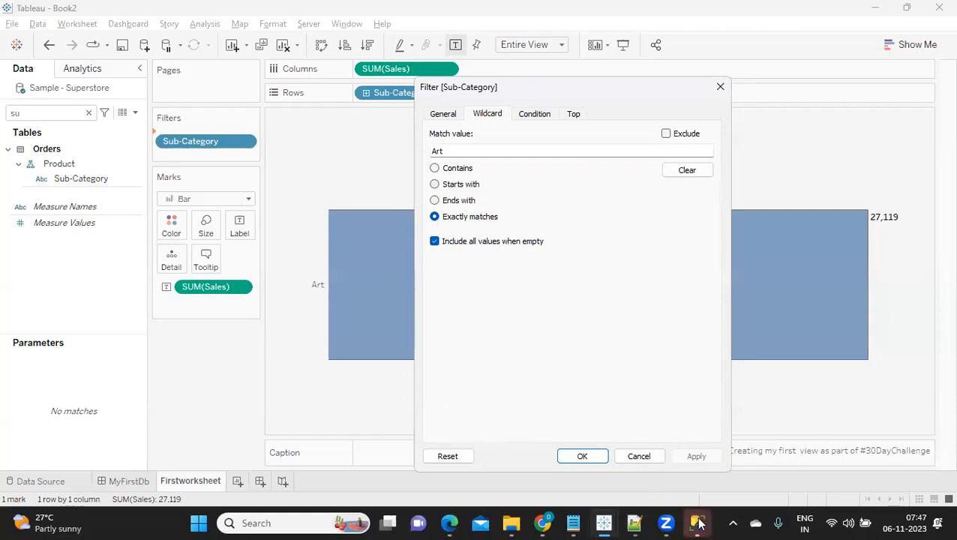
- Switch to SQL Server Management Studio and connect to the local database server
{"action": "mouse_move", "coordinate": [697, 523]}
{"action": "left_click", "coordinate": [750, 473]}
{"action": "left_click", "coordinate": [436, 275]}
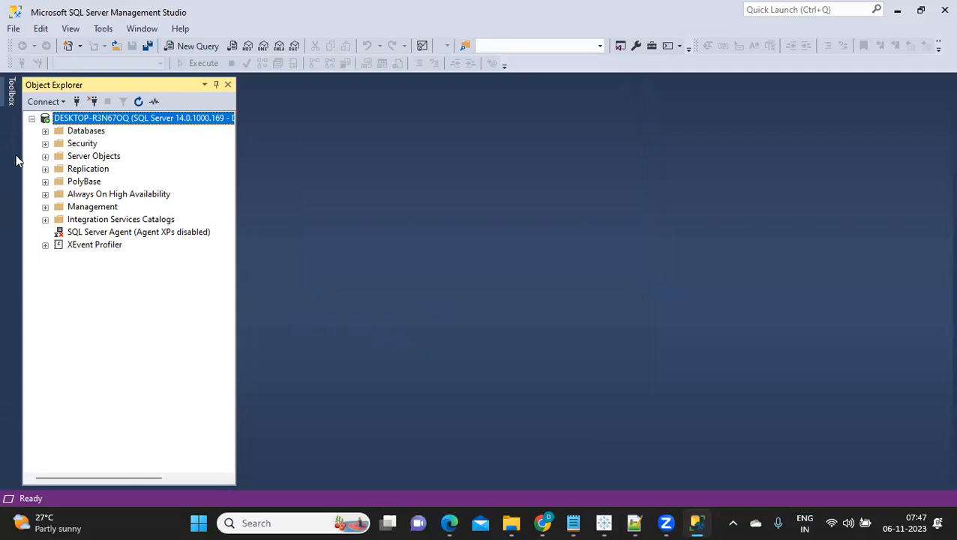
- Expand the server's databases, open a new query, and write and execute SELECT * FROM EMP
{"action": "left_click", "coordinate": [45, 131]}
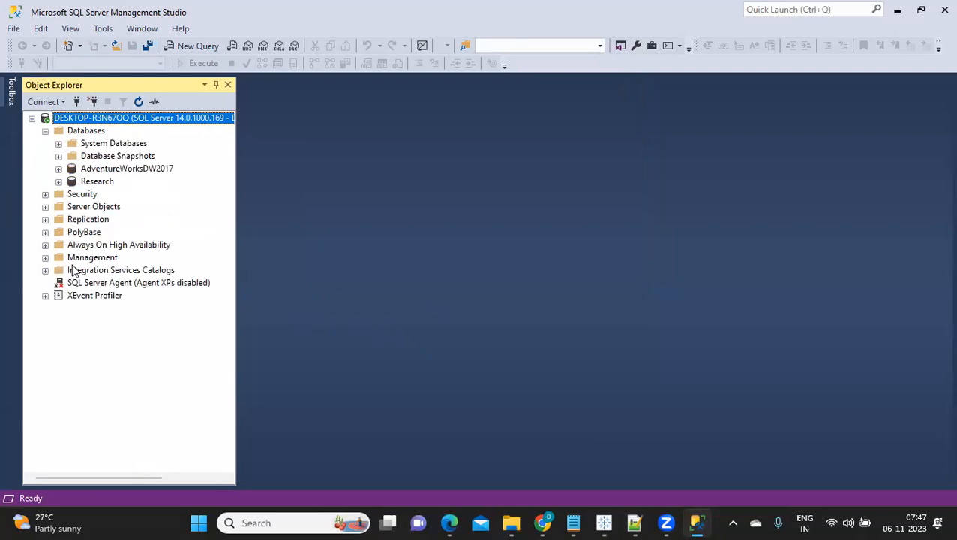
{"action": "left_click", "coordinate": [170, 47]}
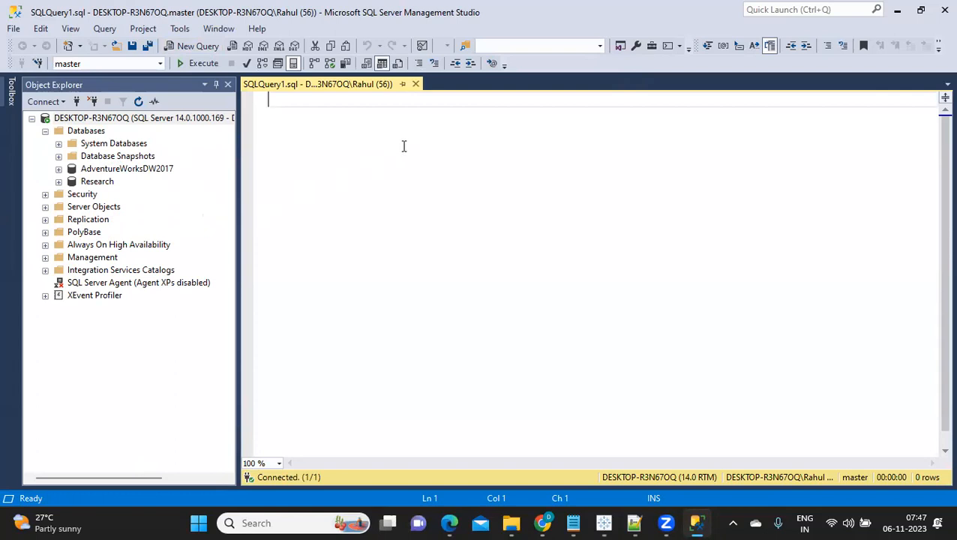
{"action": "type", "text": "SELECT "}
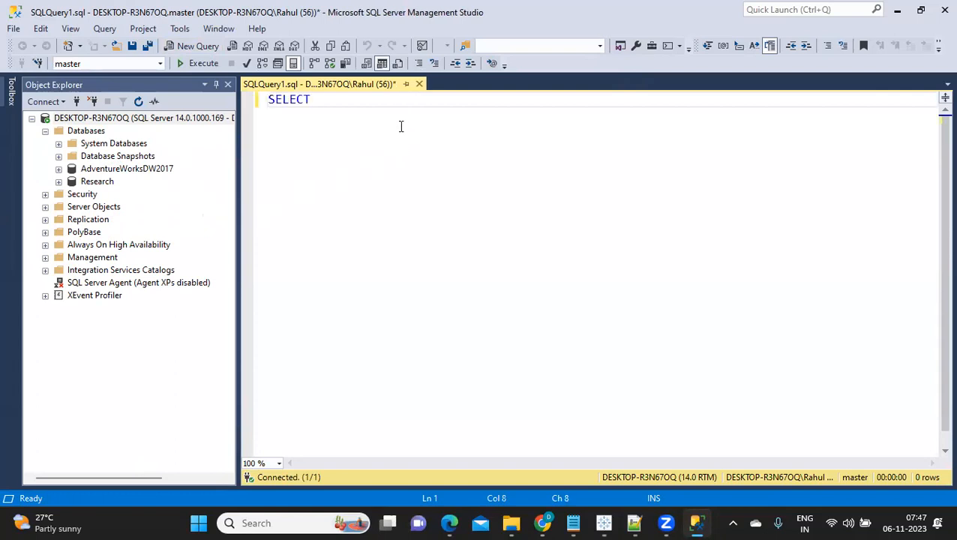
{"action": "type", "text": "* FROM EMP"}
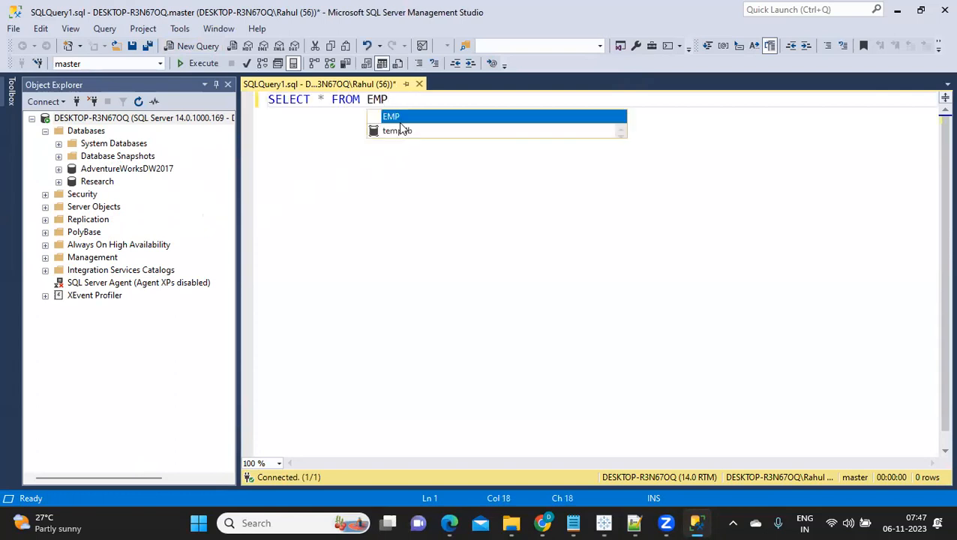
{"action": "left_click_drag", "start_coordinate": [391, 99], "coordinate": [217, 99]}
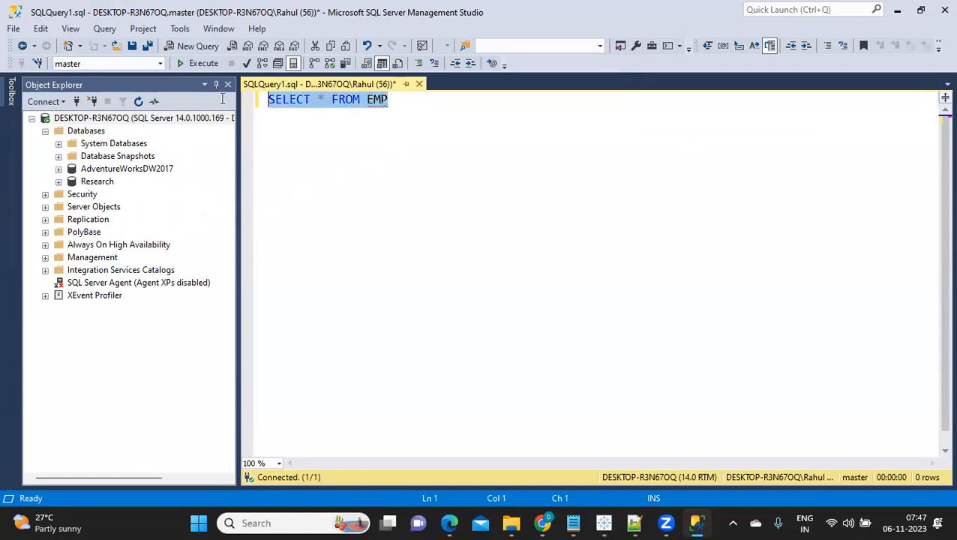
{"action": "left_click", "coordinate": [197, 63]}
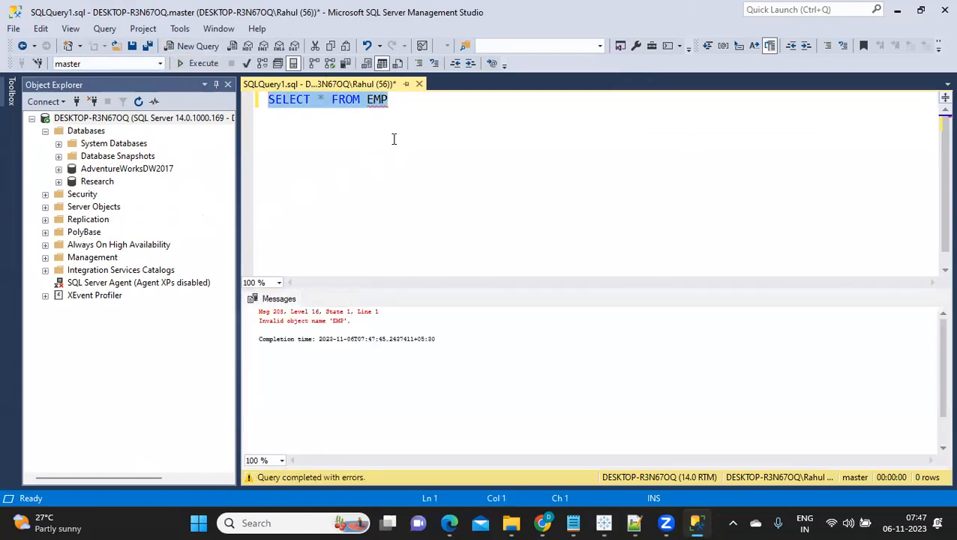
- Switch the query's database to AdventureWorksDW2017 and execute the SELECT * FROM EMP statement again
{"action": "left_click", "coordinate": [404, 98]}
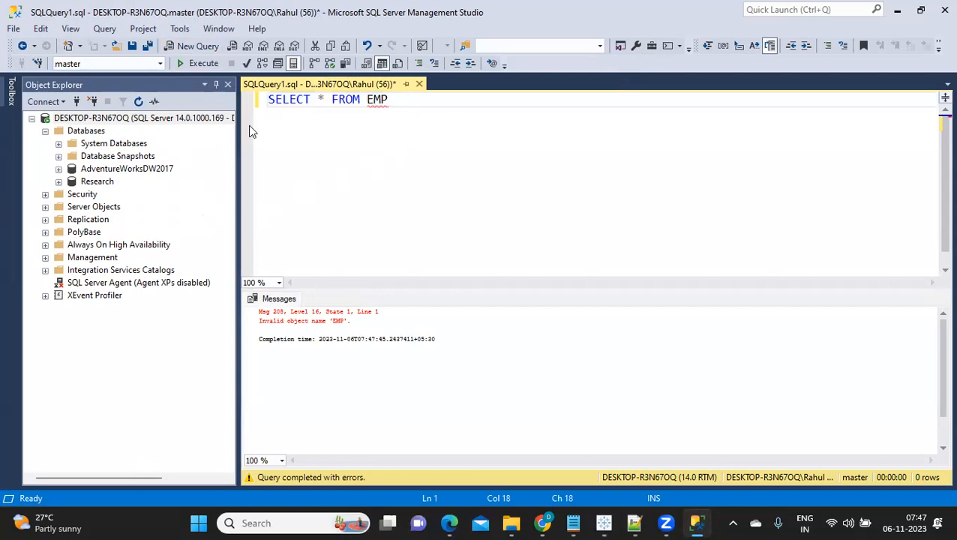
{"action": "left_click", "coordinate": [159, 63]}
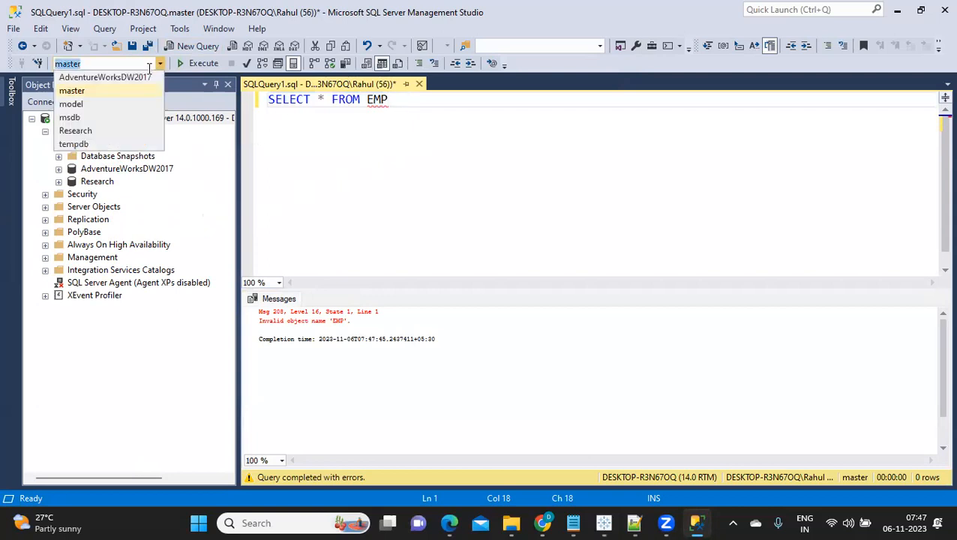
{"action": "left_click", "coordinate": [135, 77]}
{"action": "left_click_drag", "start_coordinate": [389, 100], "coordinate": [240, 90]}
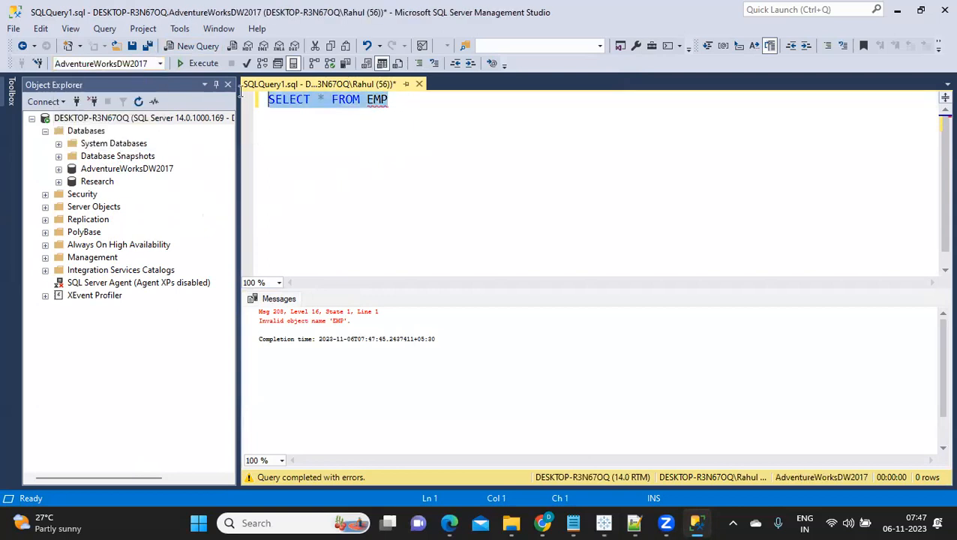
{"action": "left_click", "coordinate": [199, 64]}
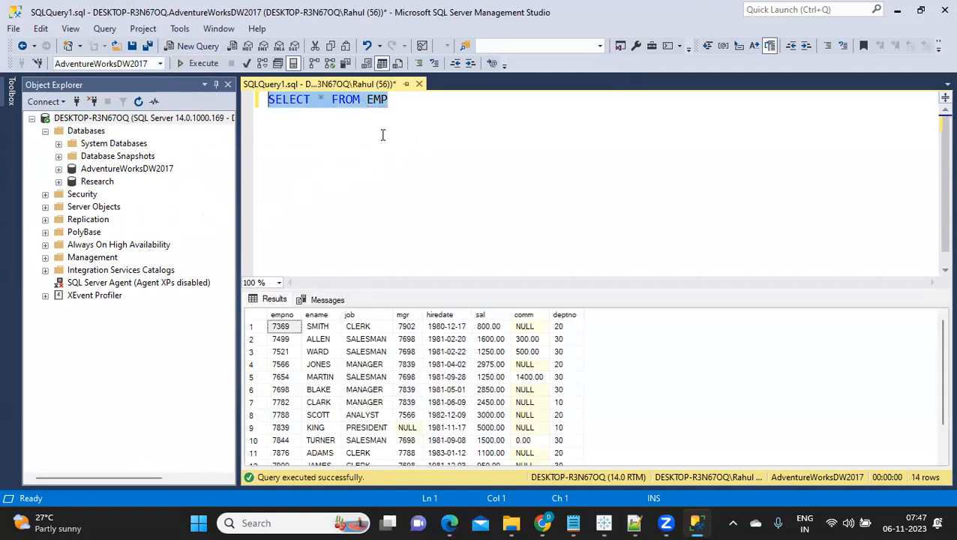
- Add the query SELECT * FROM EMP WHERE ENAME LIKE 'A%' below the first statement and execute only that line
{"action": "left_click", "coordinate": [396, 99]}
{"action": "key", "text": "Return"}
{"action": "type", "text": "SELECT * FROM EMP WHERE ENAME LIKE '"}
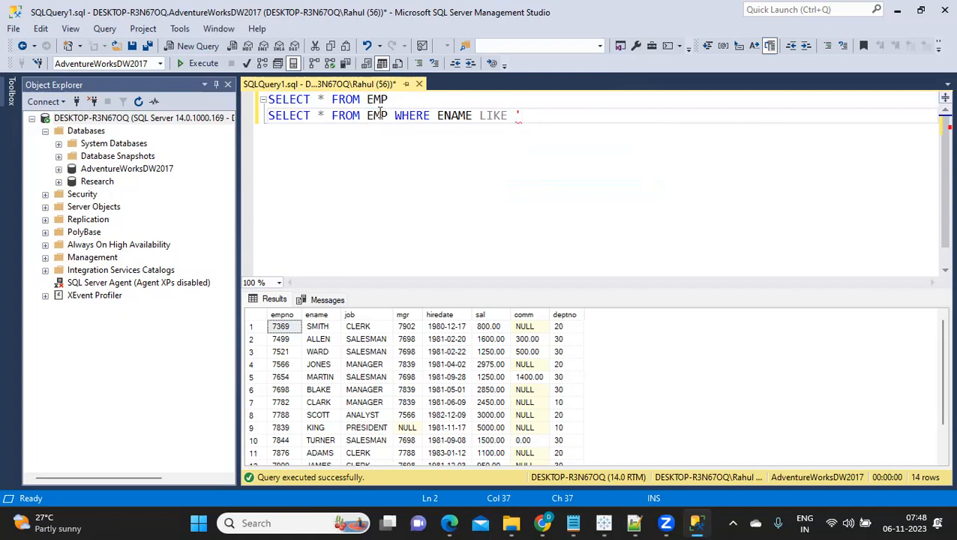
{"action": "left_click", "coordinate": [316, 344]}
{"action": "scroll", "coordinate": [339, 368], "scroll_direction": "down", "scroll_amount": 1}
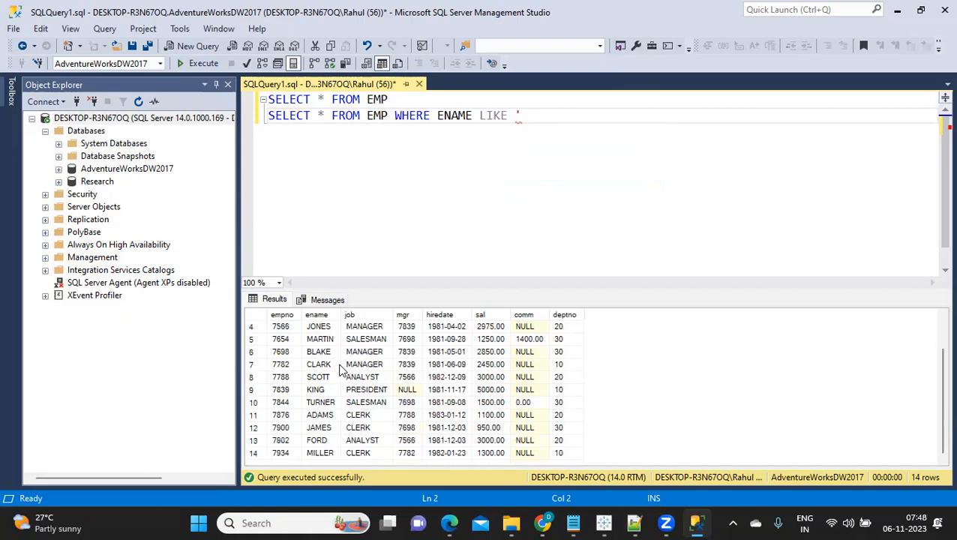
{"action": "scroll", "coordinate": [340, 367], "scroll_direction": "up", "scroll_amount": 1}
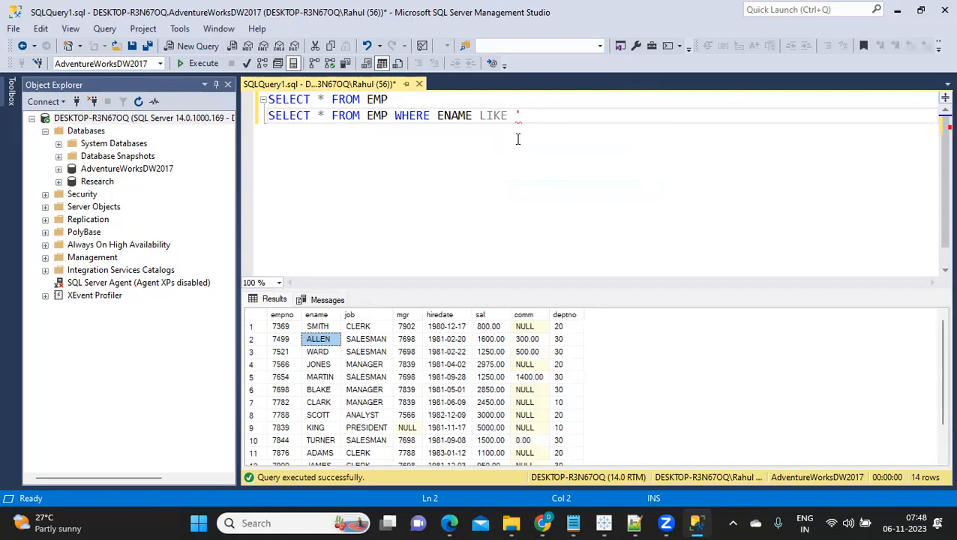
{"action": "left_click", "coordinate": [524, 118]}
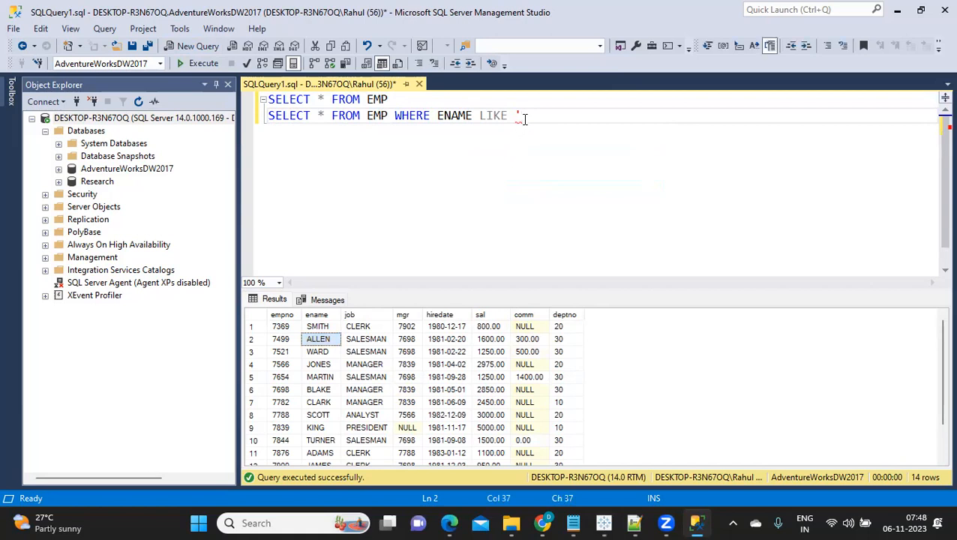
{"action": "type", "text": "%"}
{"action": "type", "text": "%"}
{"action": "left_click_drag", "start_coordinate": [554, 116], "coordinate": [264, 116]}
{"action": "key", "text": "F5"}
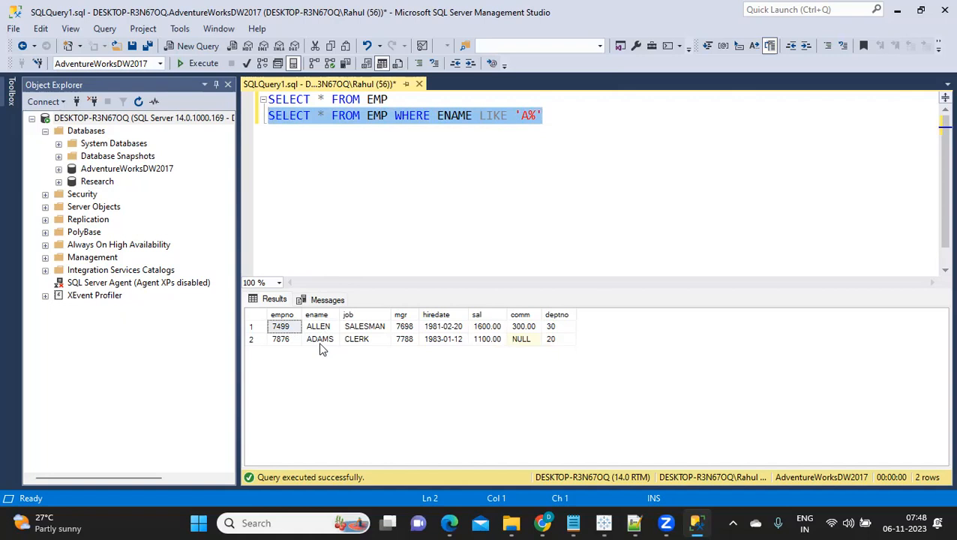
- Highlight the percent wildcard and the whole A% pattern in the LIKE condition
{"action": "left_click", "coordinate": [524, 117]}
{"action": "left_click_drag", "start_coordinate": [527, 116], "coordinate": [537, 115]}
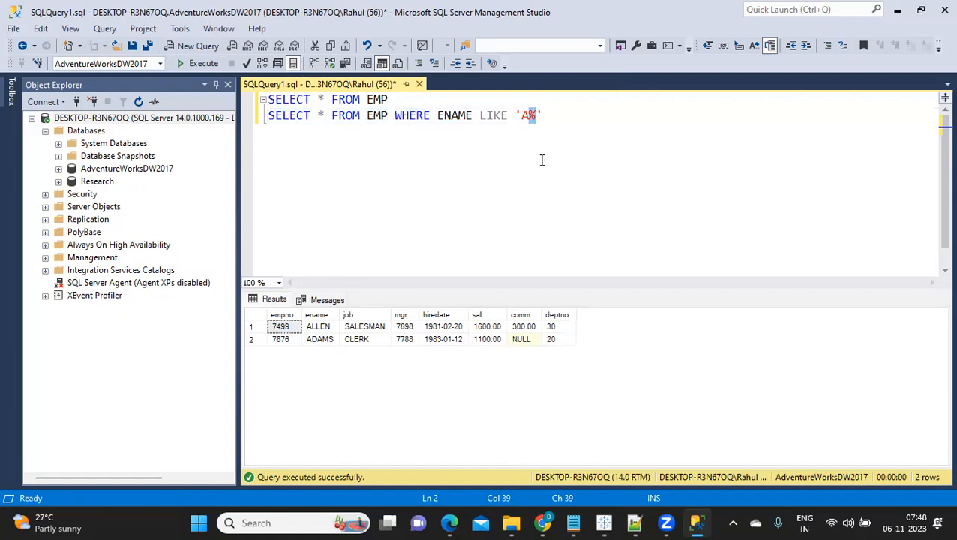
{"action": "left_click_drag", "start_coordinate": [521, 115], "coordinate": [537, 115]}
{"action": "left_click", "coordinate": [525, 133]}
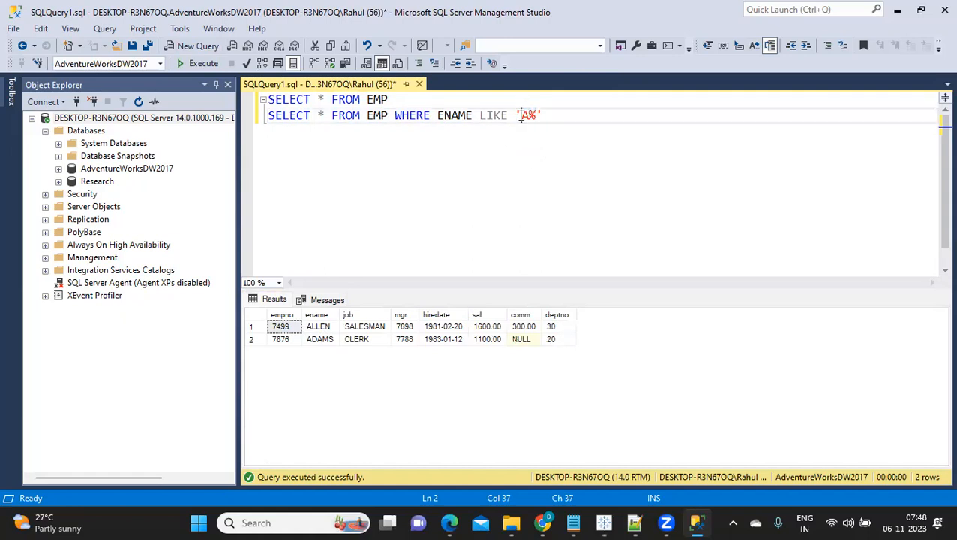
{"action": "type", "text": "%"}
- Copy the 'A%' query and insert the comment --STARTING WITH A on a new line above it
{"action": "left_click_drag", "start_coordinate": [529, 115], "coordinate": [260, 114]}
{"action": "key", "text": "ctrl+c"}
{"action": "key", "text": "BackSpace"}
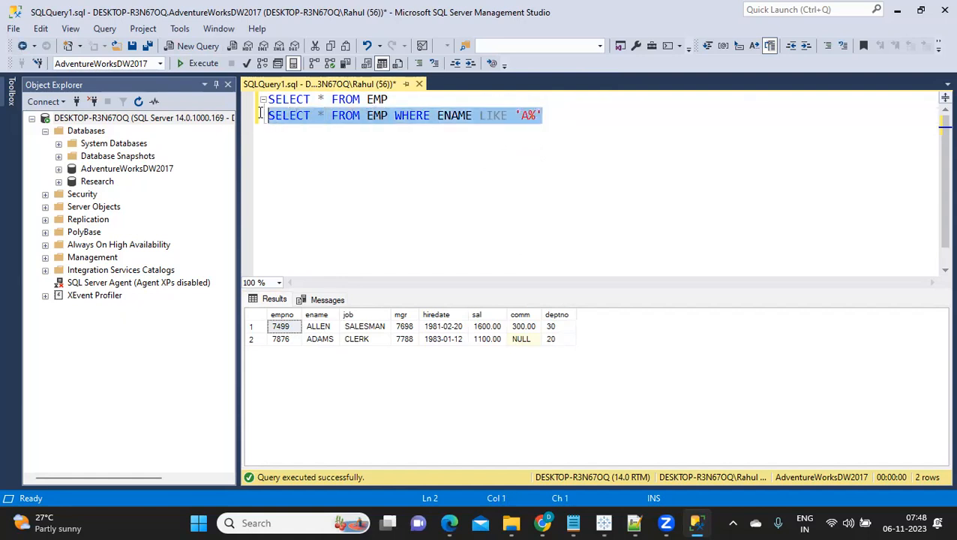
{"action": "left_click", "coordinate": [428, 100]}
{"action": "key", "text": "Return"}
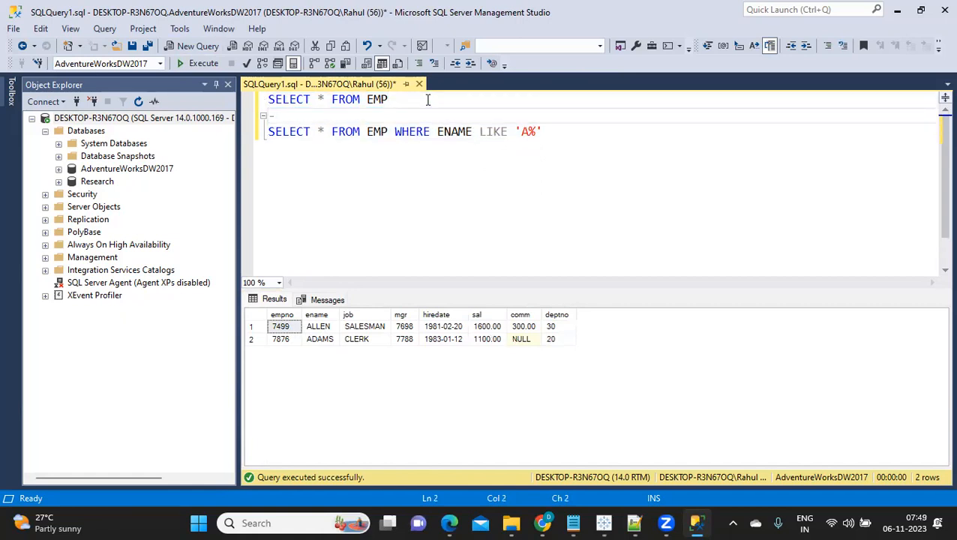
{"action": "type", "text": "--STARTING WITH"}
{"action": "type", "text": "A"}
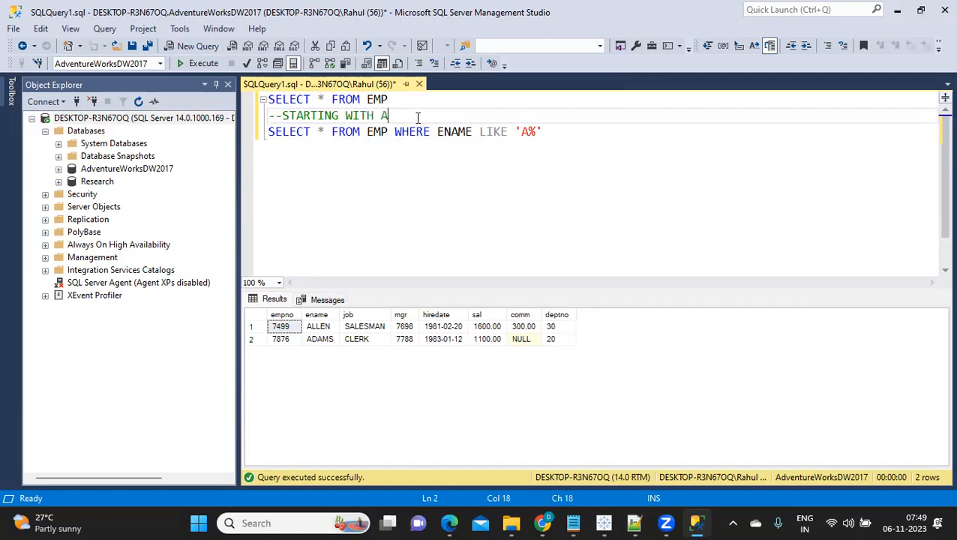
- Add the comment --CONTAINS A below the 'A%' query and paste the copied query under it
{"action": "left_click", "coordinate": [545, 128]}
{"action": "key", "text": "Return"}
{"action": "type", "text": "--CONT"}
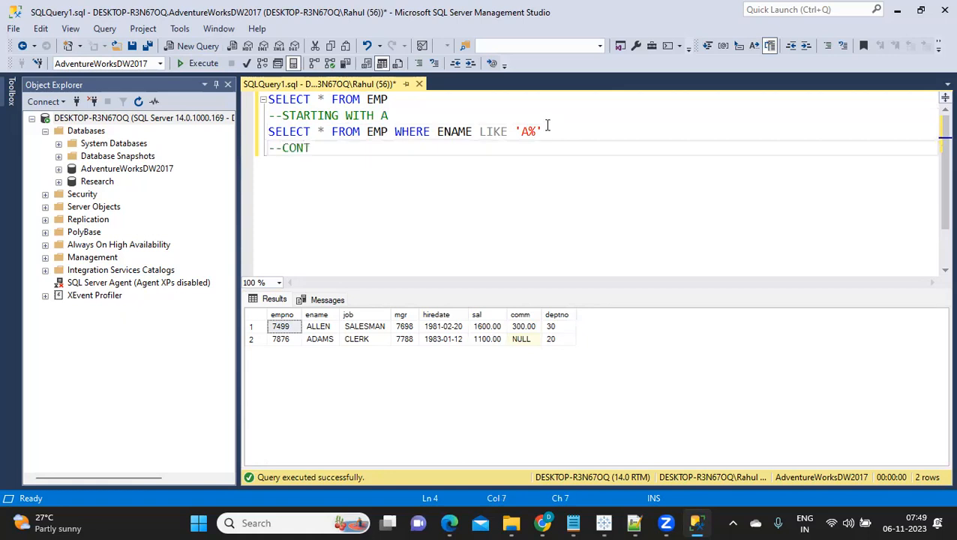
{"action": "type", "text": "AINS A"}
{"action": "key", "text": "Return"}
{"action": "key", "text": "ctrl+v"}
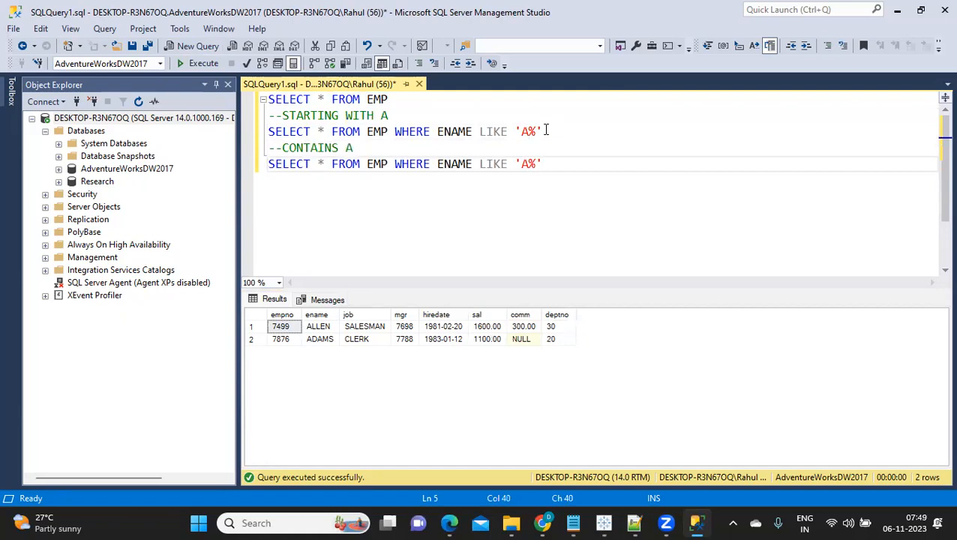
- Change the pattern in the query under --CONTAINS A to '%A%' and execute only that query
{"action": "left_click", "coordinate": [522, 164]}
{"action": "type", "text": "%"}
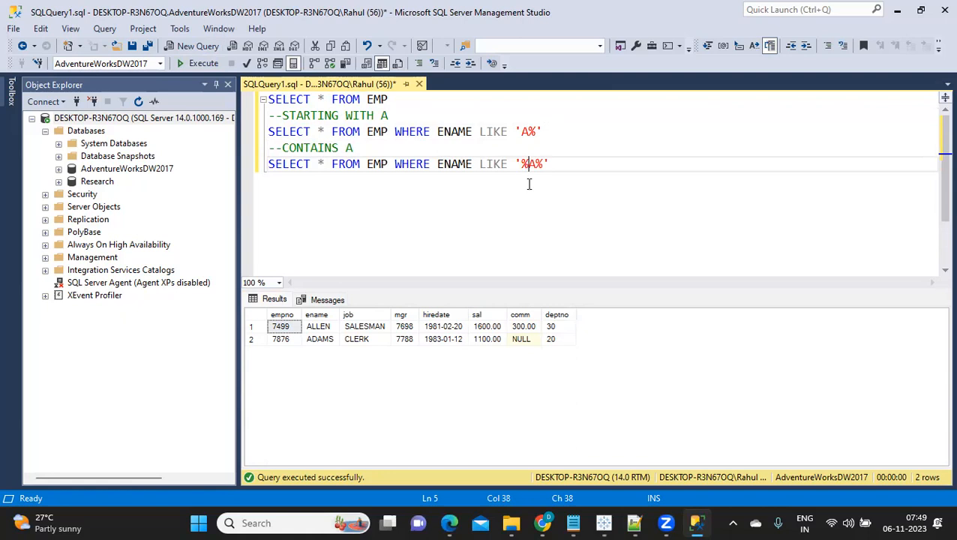
{"action": "left_click_drag", "start_coordinate": [550, 164], "coordinate": [237, 171]}
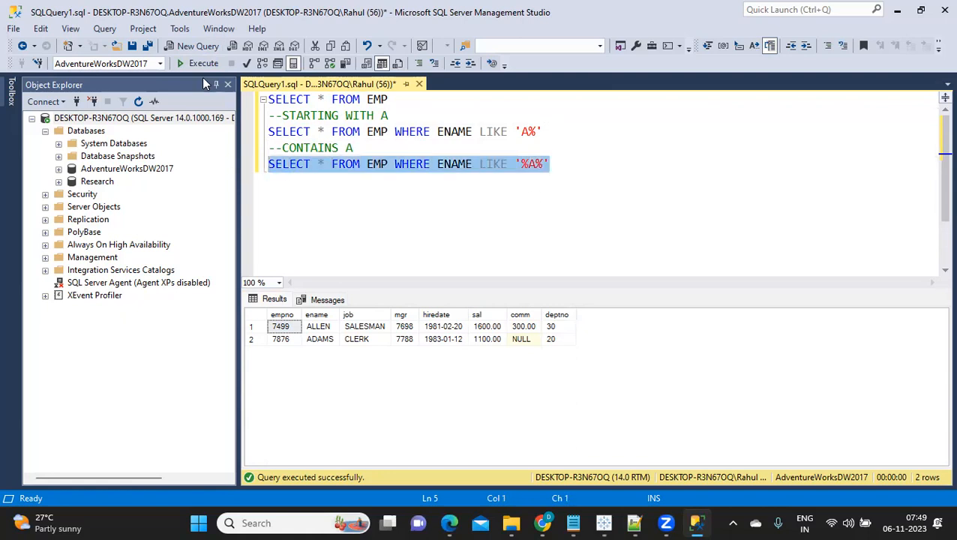
{"action": "key", "text": "F5"}
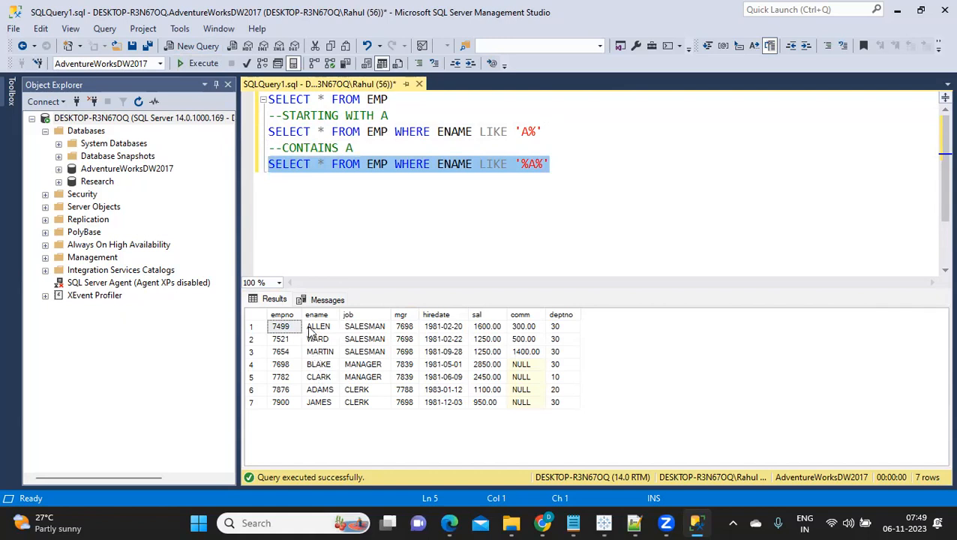
- Copy the '%A%' query, add the comment --ENDSWITH S below it, and paste the copy under the comment
{"action": "left_click", "coordinate": [466, 180]}
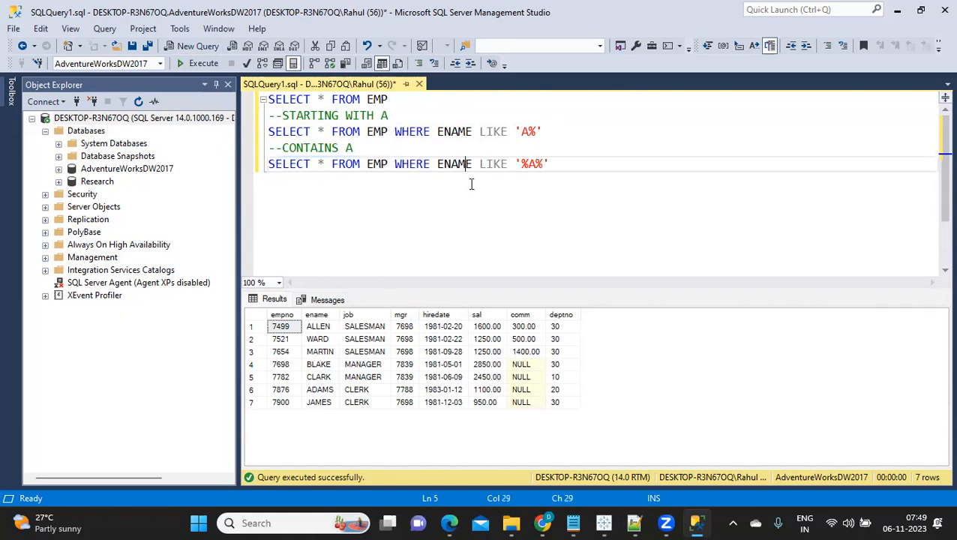
{"action": "double_click", "coordinate": [530, 165]}
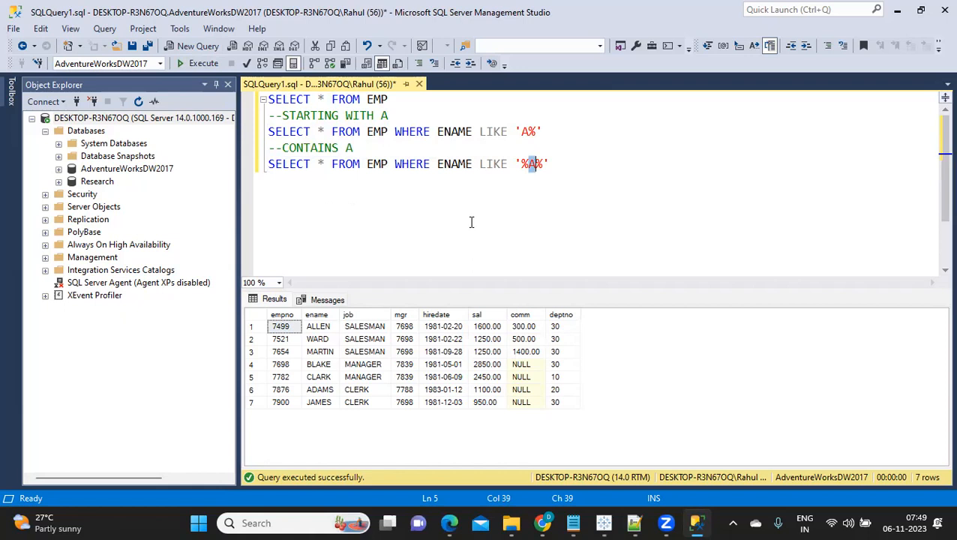
{"action": "left_click_drag", "start_coordinate": [572, 164], "coordinate": [258, 159]}
{"action": "key", "text": "ctrl+c"}
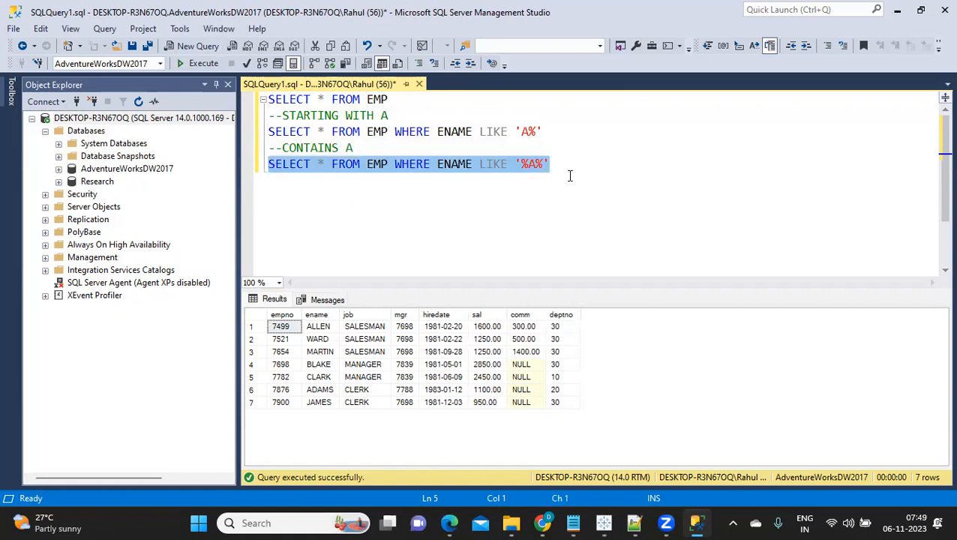
{"action": "left_click", "coordinate": [576, 168]}
{"action": "key", "text": "Return"}
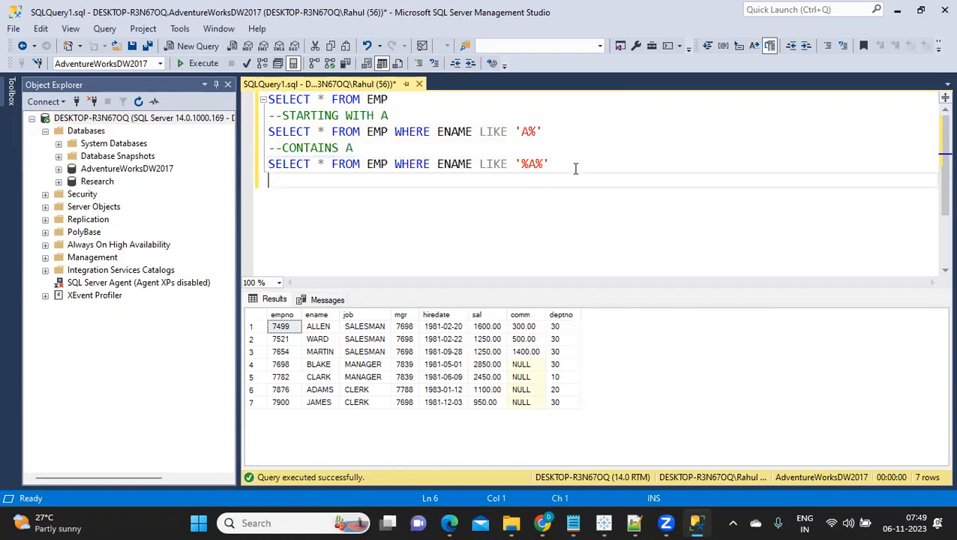
{"action": "type", "text": "--"}
{"action": "type", "text": "CONT"}
{"action": "key", "text": "BackSpace"}
{"action": "key", "text": "BackSpace"}
{"action": "key", "text": "BackSpace"}
{"action": "key", "text": "BackSpace"}
{"action": "type", "text": "ENDSWITH "}
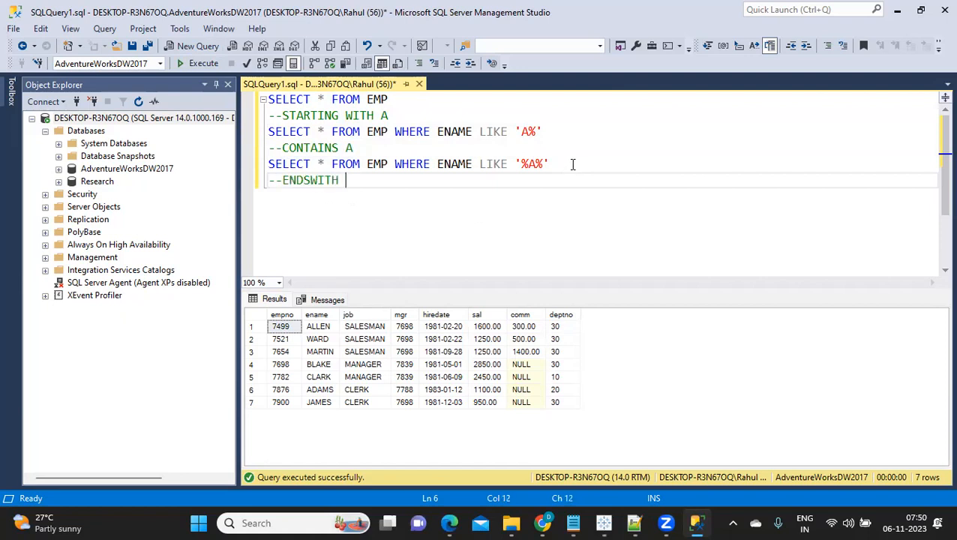
{"action": "type", "text": "S"}
{"action": "key", "text": "Return"}
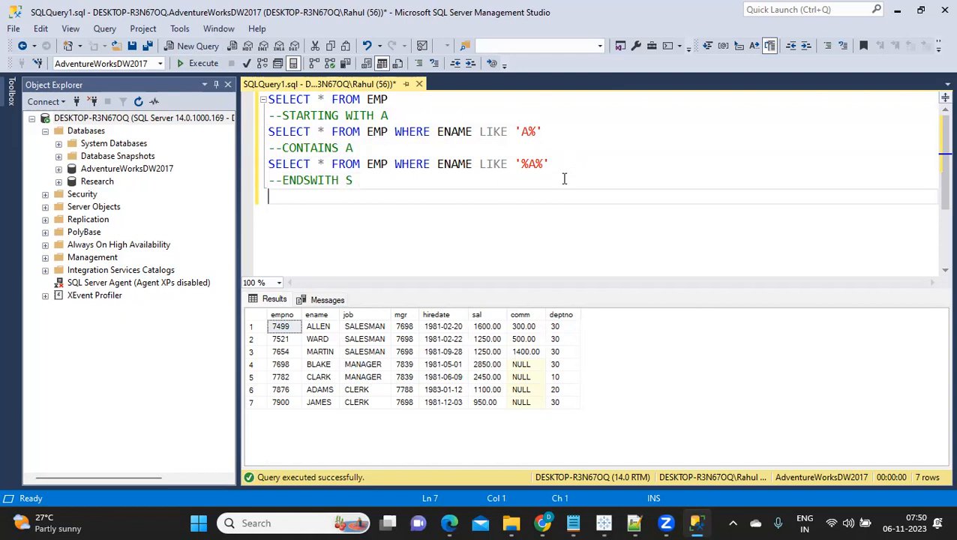
{"action": "key", "text": "ctrl+v"}
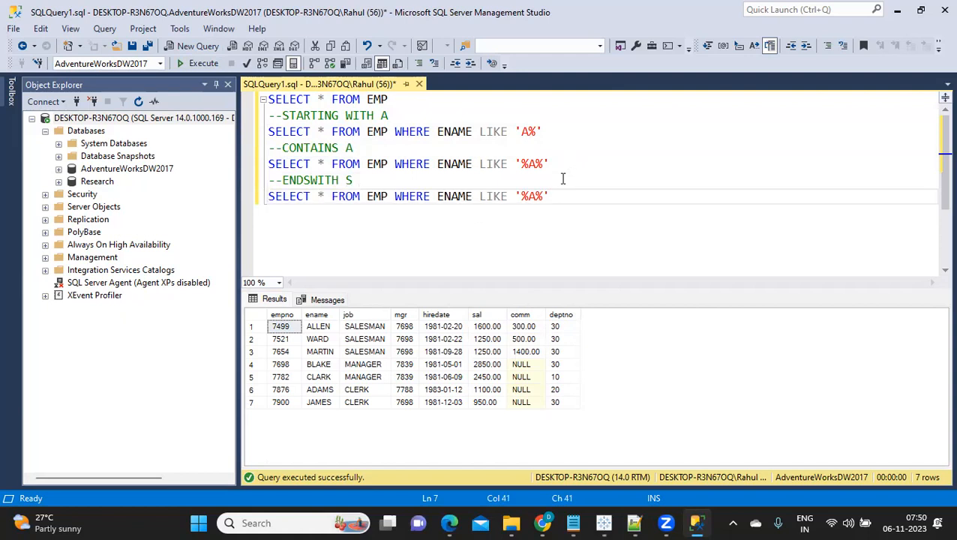
- Shorten the pattern in the query under --ENDSWITH S to '%A' and execute only that query
{"action": "key", "text": "Left"}
{"action": "key", "text": "Left"}
{"action": "key", "text": "Left"}
{"action": "left_click", "coordinate": [544, 212]}
{"action": "key", "text": "BackSpace"}
{"action": "left_click_drag", "start_coordinate": [555, 196], "coordinate": [270, 190]}
{"action": "key", "text": "F5"}
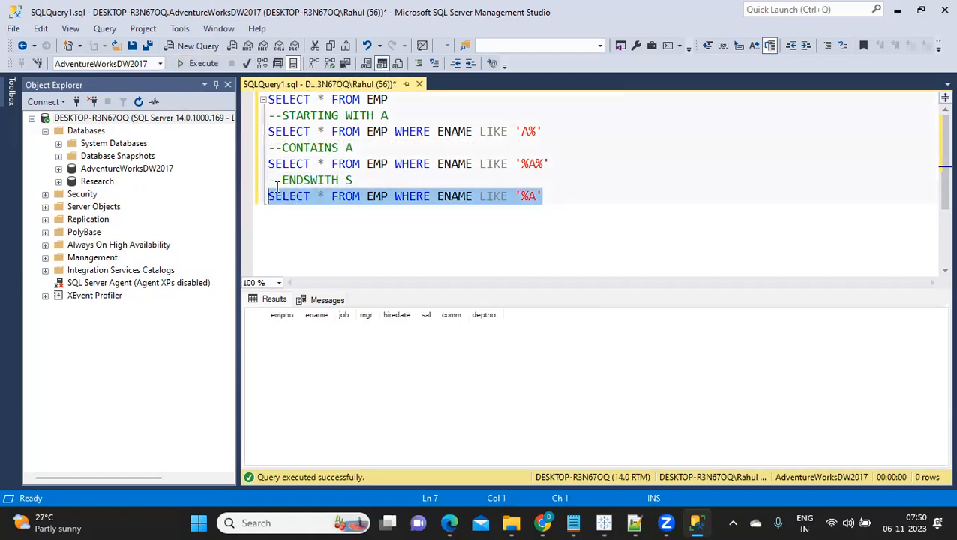
- Change the pattern in the query under --ENDSWITH S to '%S' and execute only that query
{"action": "left_click", "coordinate": [528, 197]}
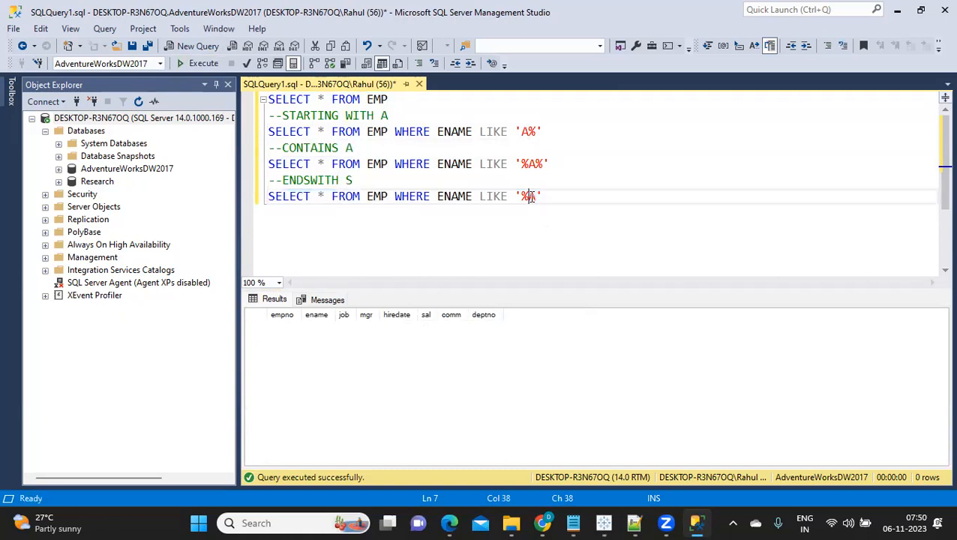
{"action": "left_click_drag", "start_coordinate": [528, 197], "coordinate": [236, 196]}
{"action": "type", "text": "S"}
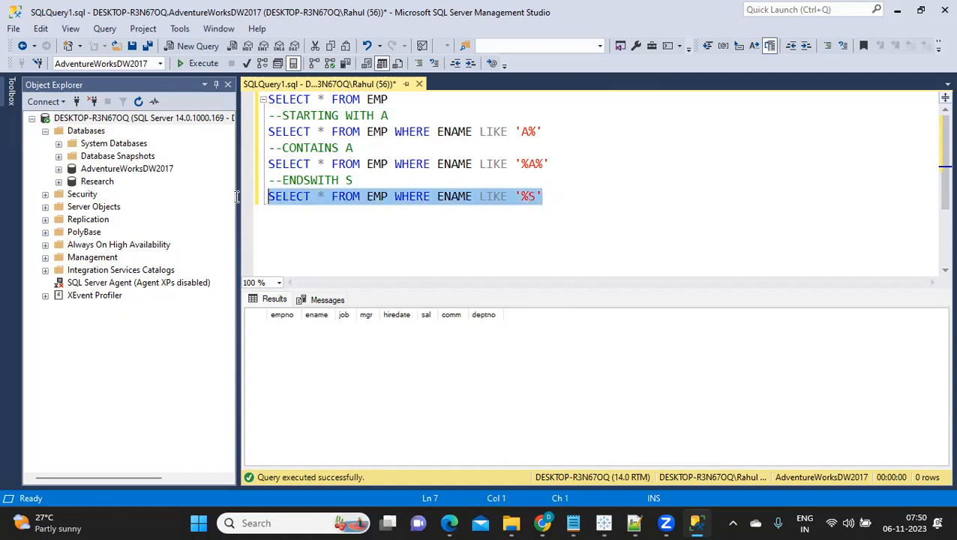
{"action": "left_click", "coordinate": [201, 63]}
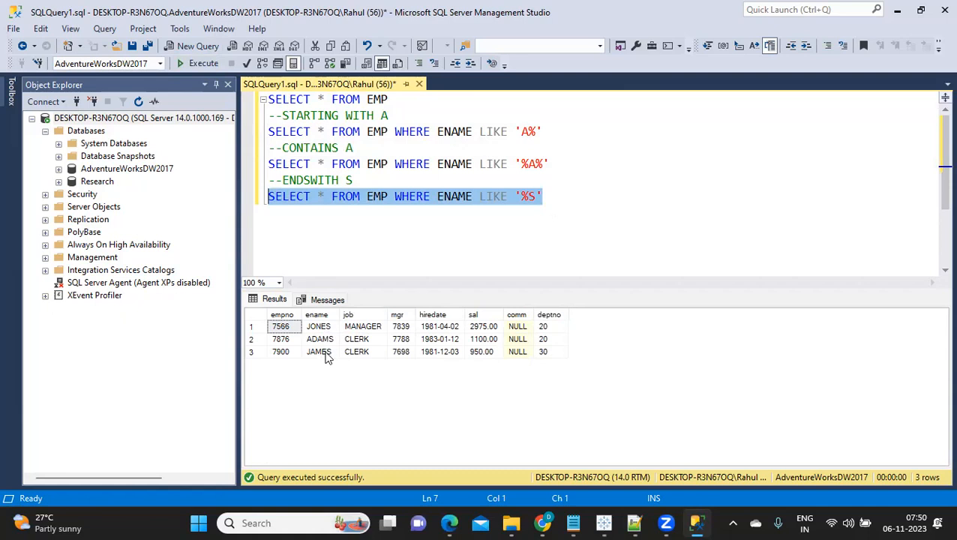
- Highlight the three commented LIKE queries and switch to the Tableau Book2 workbook to compare them with the wildcard options
{"action": "left_click", "coordinate": [418, 221]}
{"action": "left_click_drag", "start_coordinate": [545, 197], "coordinate": [263, 118]}
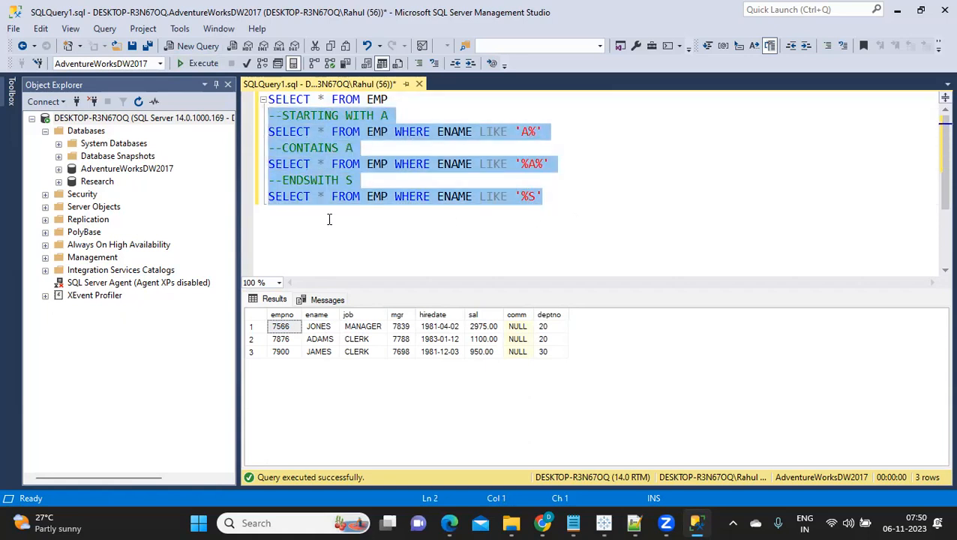
{"action": "mouse_move", "coordinate": [600, 523]}
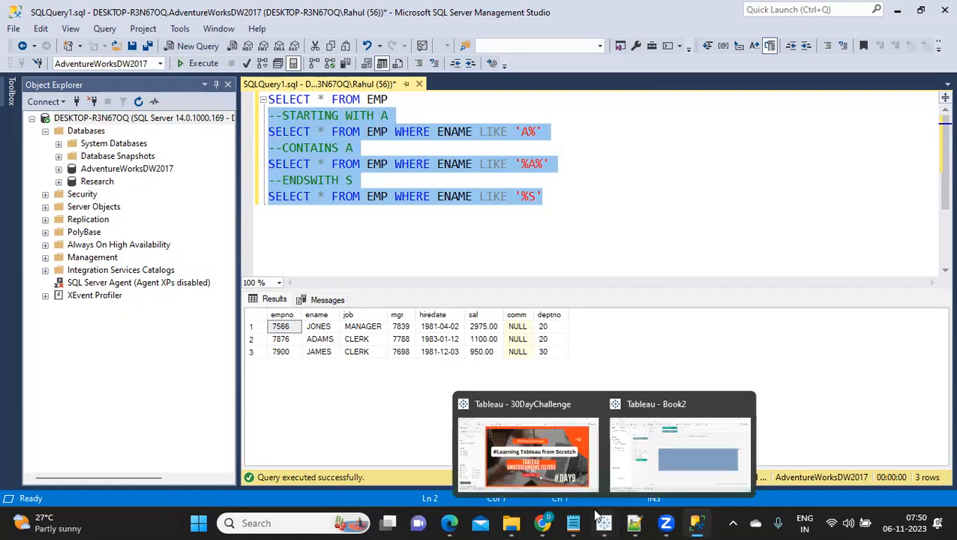
{"action": "left_click", "coordinate": [672, 468]}
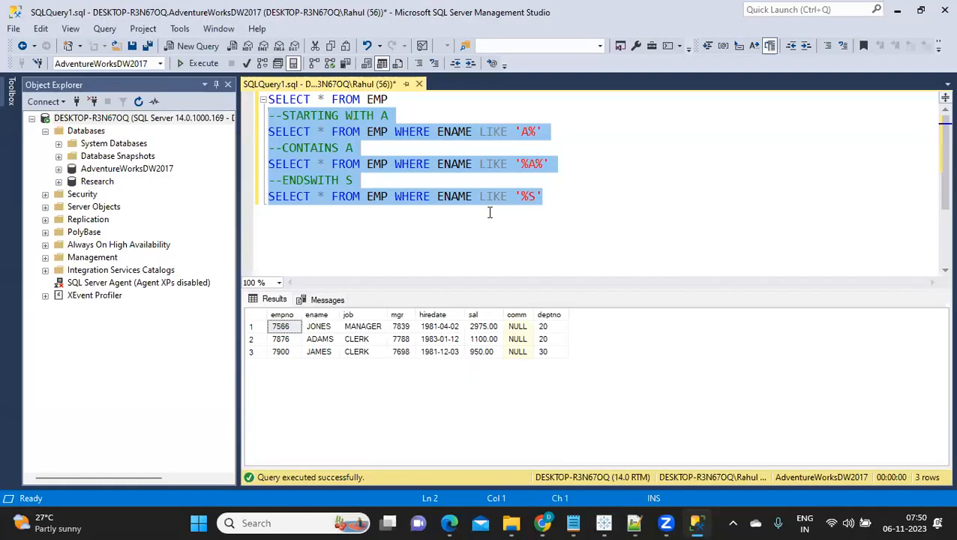
- Copy the '%S' query in SSMS and paste the copy two lines below it
{"action": "left_click", "coordinate": [493, 197]}
{"action": "double_click", "coordinate": [498, 197]}
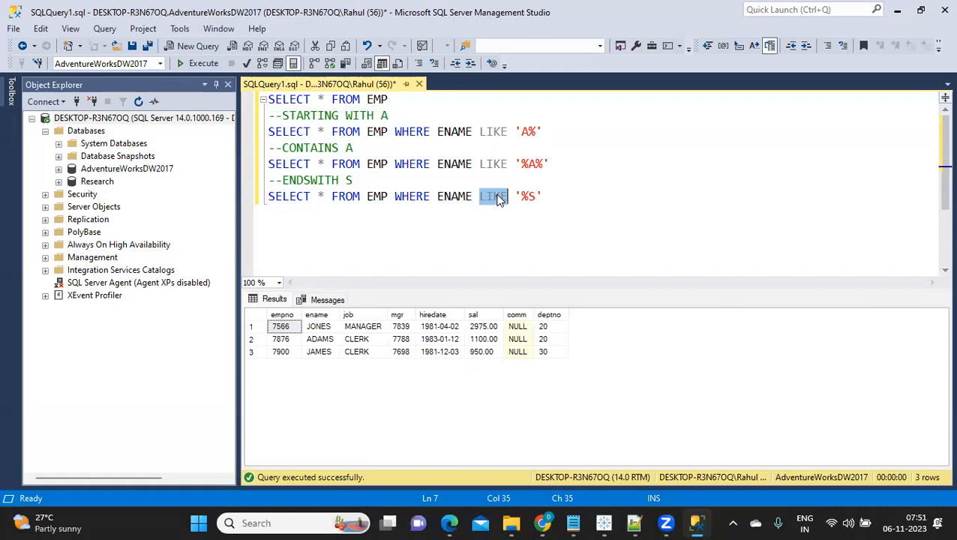
{"action": "left_click_drag", "start_coordinate": [566, 198], "coordinate": [200, 190]}
{"action": "key", "text": "ctrl+c"}
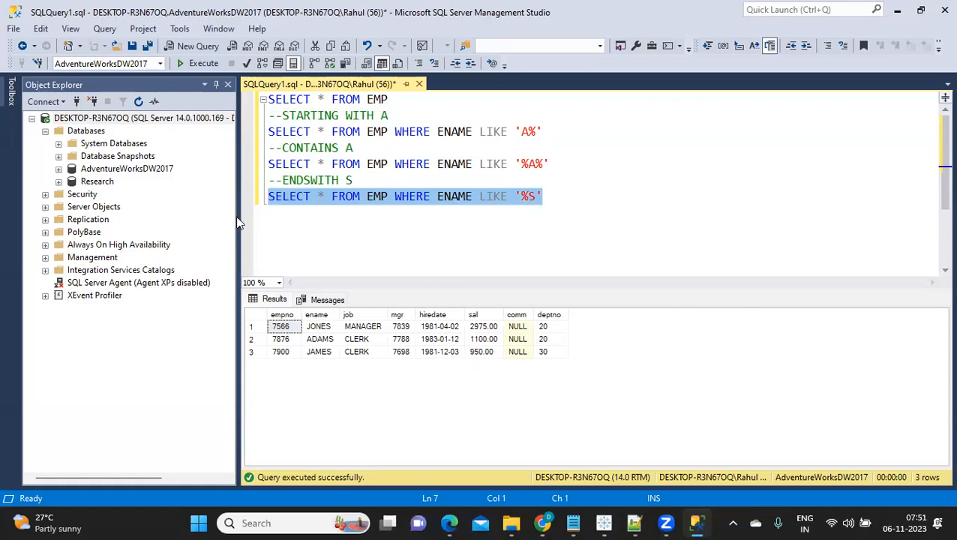
{"action": "left_click", "coordinate": [275, 219]}
{"action": "left_click", "coordinate": [571, 197]}
{"action": "key", "text": "Return"}
{"action": "key", "text": "Return"}
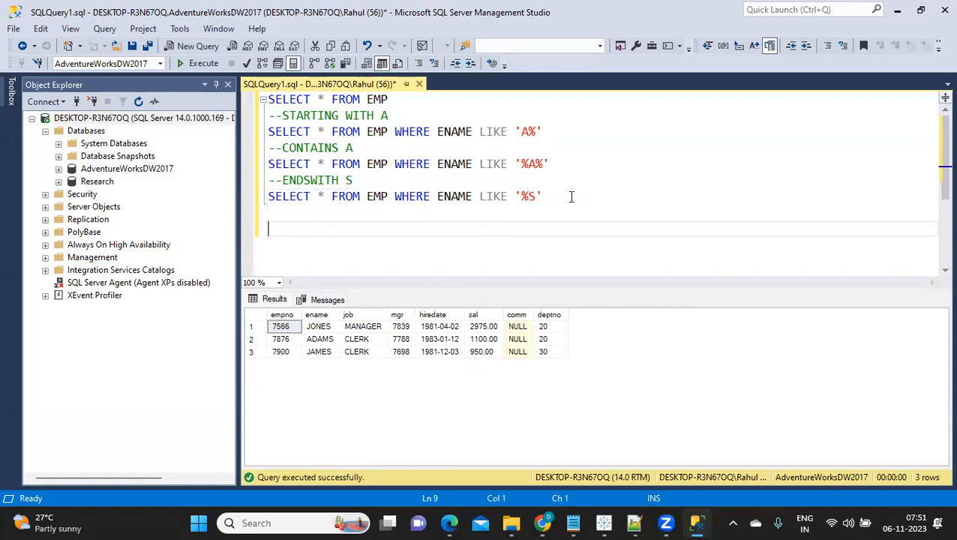
{"action": "key", "text": "ctrl+v"}
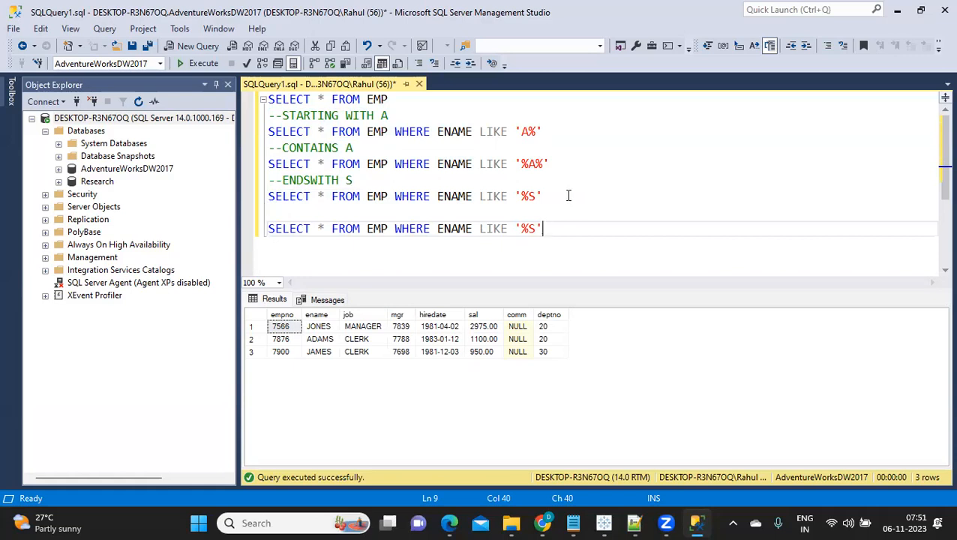
- Replace LIKE '%S' in the pasted query with = and a full employee name from the results, and execute only that query
{"action": "mouse_move", "coordinate": [487, 228]}
{"action": "left_mouse_down"}
{"action": "mouse_move", "coordinate": [508, 229]}
{"action": "mouse_move", "coordinate": [481, 232]}
{"action": "left_mouse_up"}
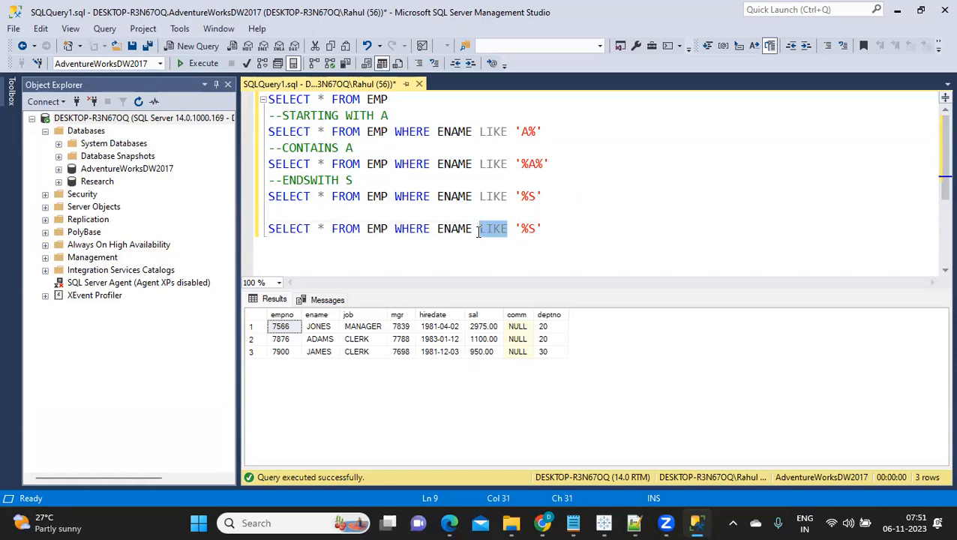
{"action": "key", "text": "BackSpace"}
{"action": "type", "text": "="}
{"action": "left_click_drag", "start_coordinate": [501, 228], "coordinate": [523, 228]}
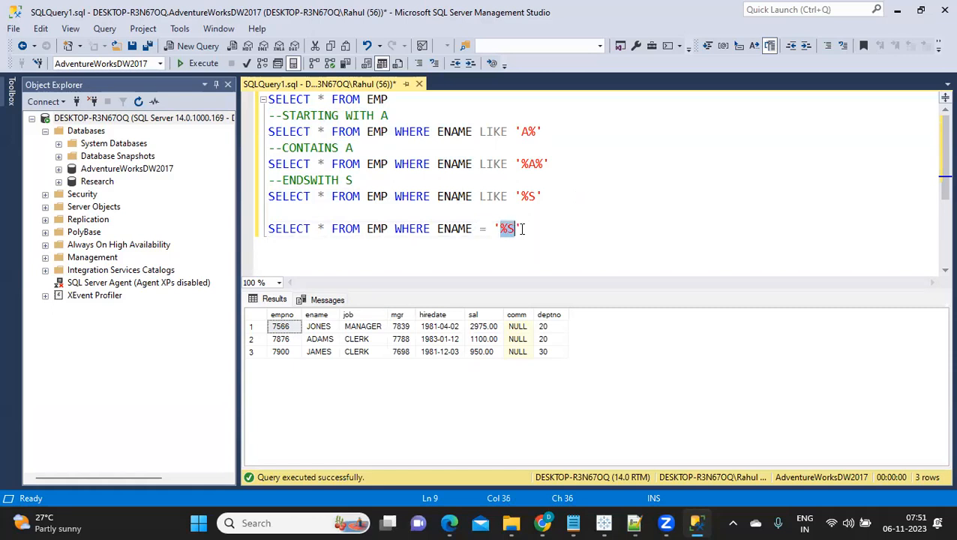
{"action": "type", "text": "JAEM"}
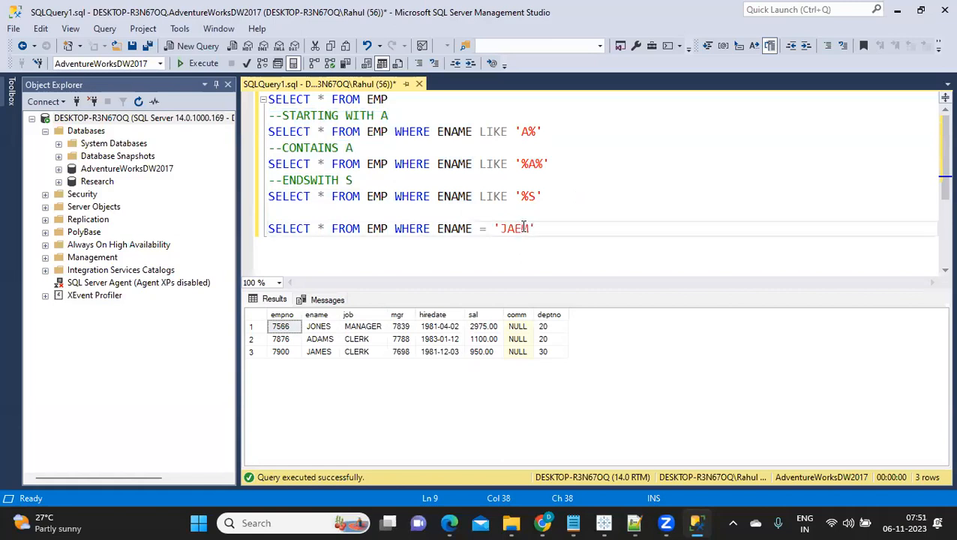
{"action": "key", "text": "BackSpace"}
{"action": "type", "text": "MES"}
{"action": "left_click_drag", "start_coordinate": [584, 229], "coordinate": [249, 234]}
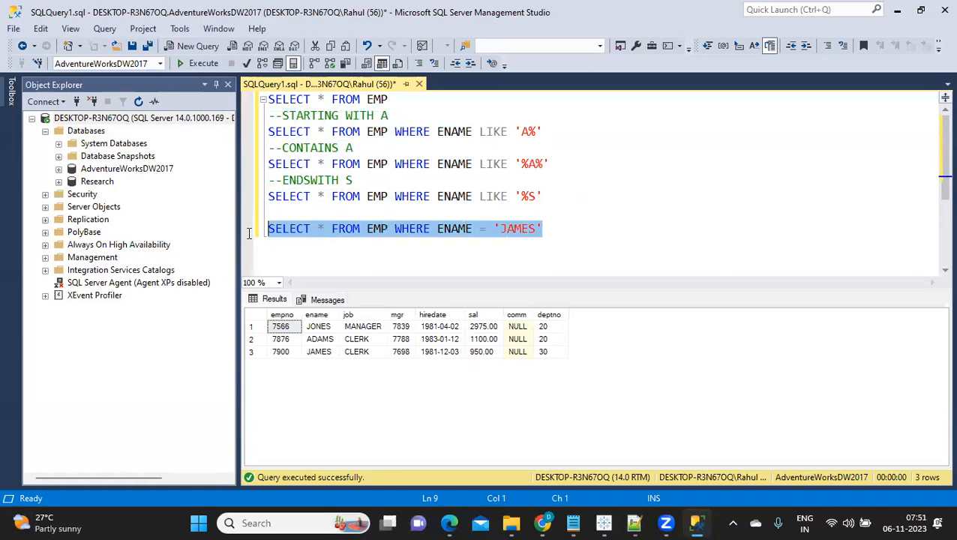
{"action": "key", "text": "F5"}
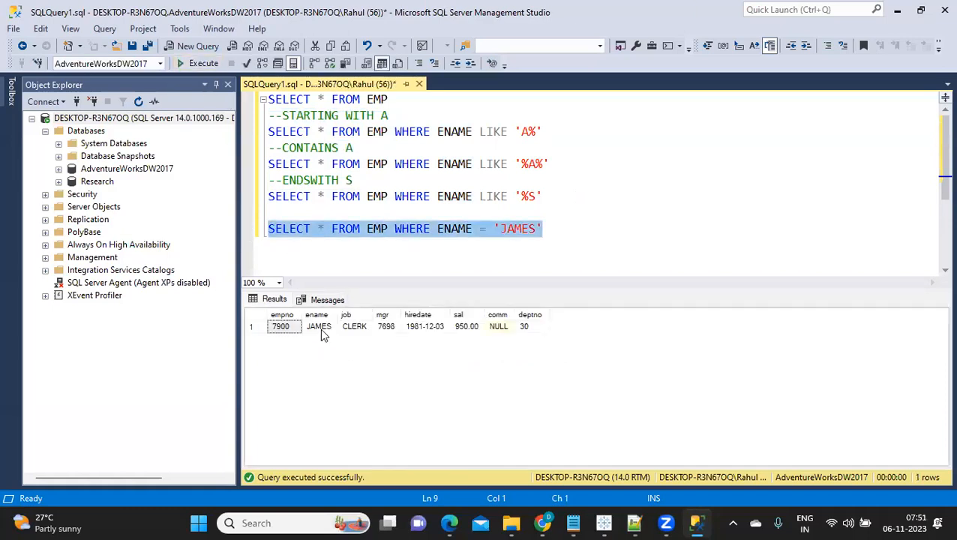
- Add the comment --EXACT MATCH above the equality query and switch back to Tableau
{"action": "left_click", "coordinate": [285, 212]}
{"action": "type", "text": "--EXACT MATCH"}
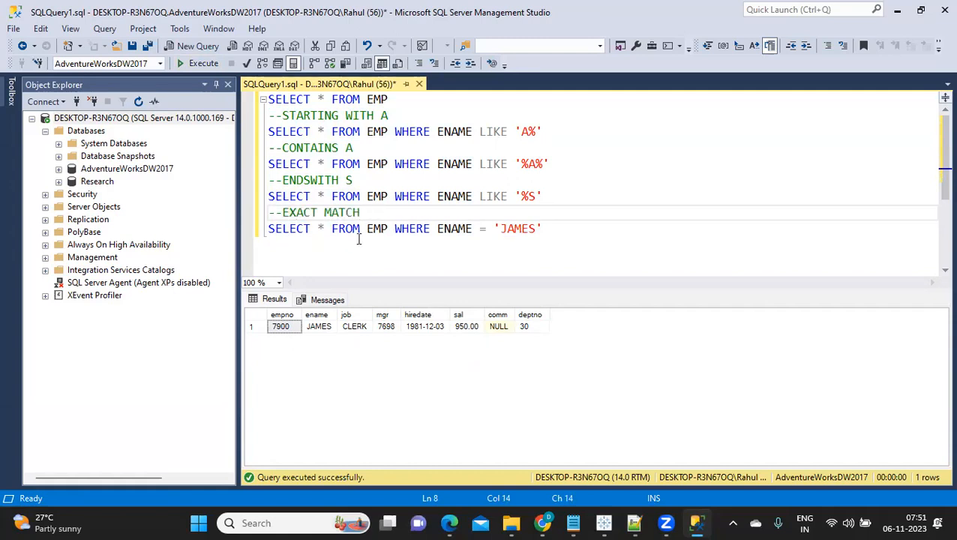
{"action": "key", "text": "alt+Tab"}
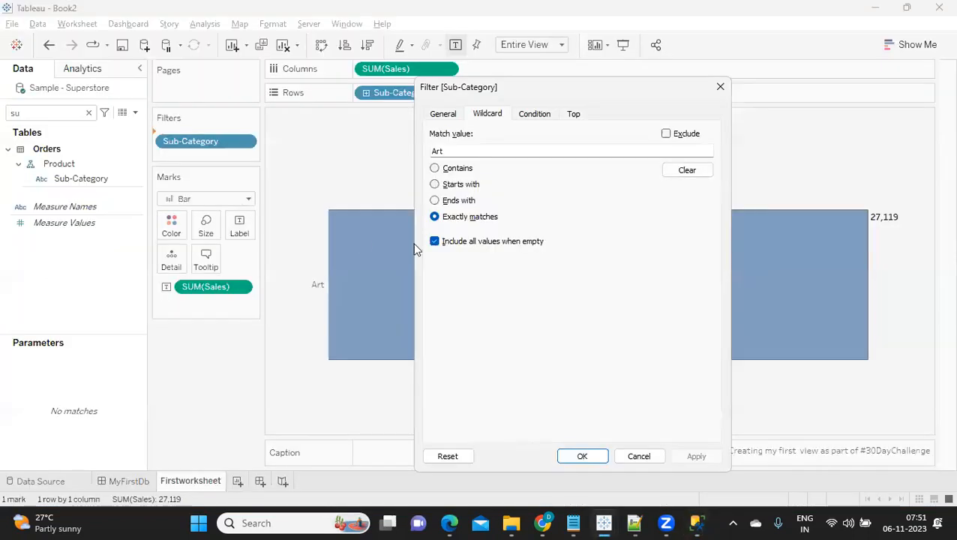
- Clear the wildcard match value in the Sub-Category filter, apply it, and move the dialog off the chart
{"action": "left_click_drag", "start_coordinate": [540, 149], "coordinate": [432, 148]}
{"action": "key", "text": "BackSpace"}
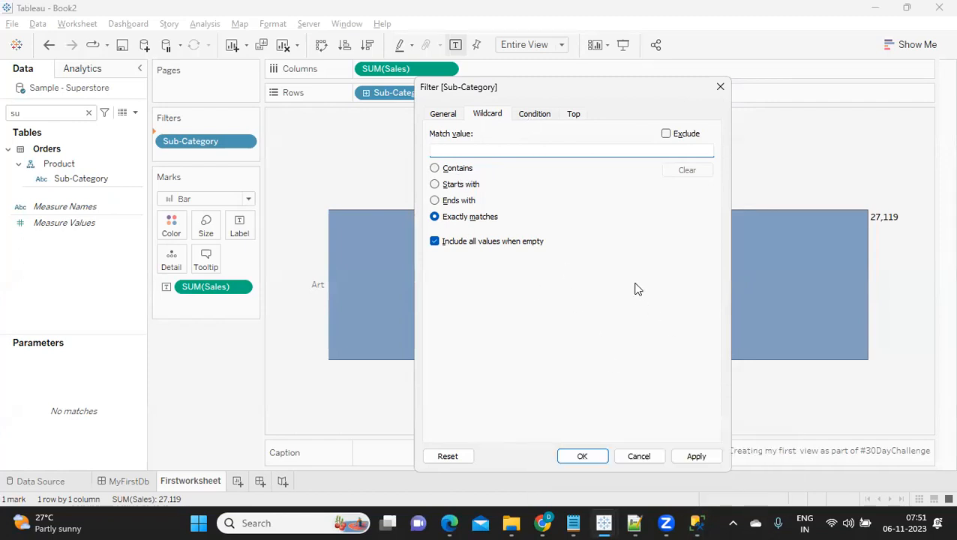
{"action": "left_click", "coordinate": [696, 456]}
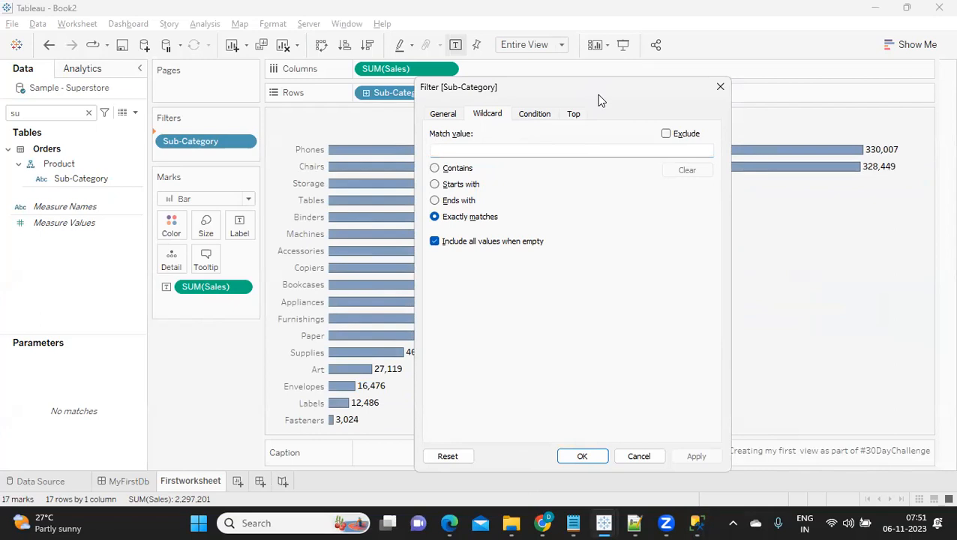
{"action": "left_click_drag", "start_coordinate": [599, 100], "coordinate": [173, 88]}
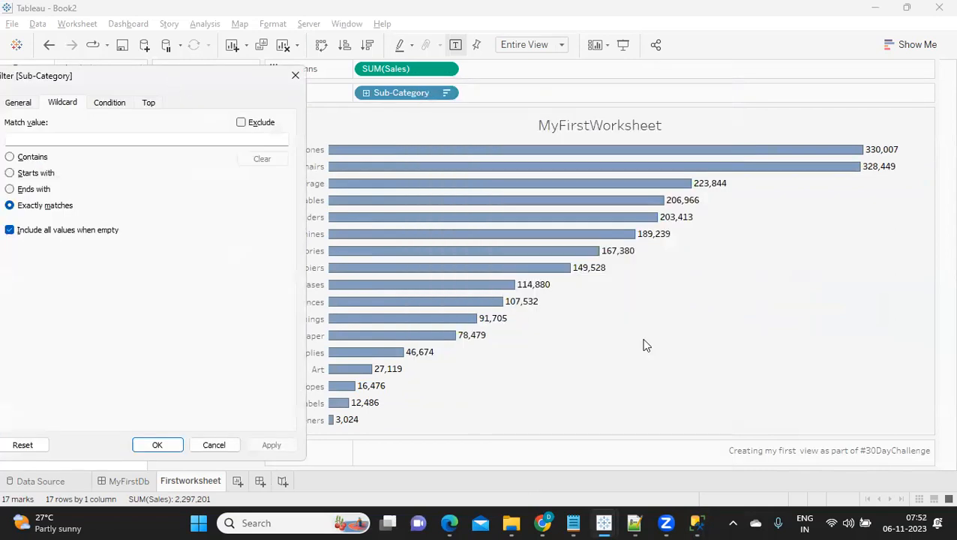
- Set a By field condition on the Sub-Category filter for Sum of Sales <= 50000 and apply it
{"action": "left_click", "coordinate": [109, 103]}
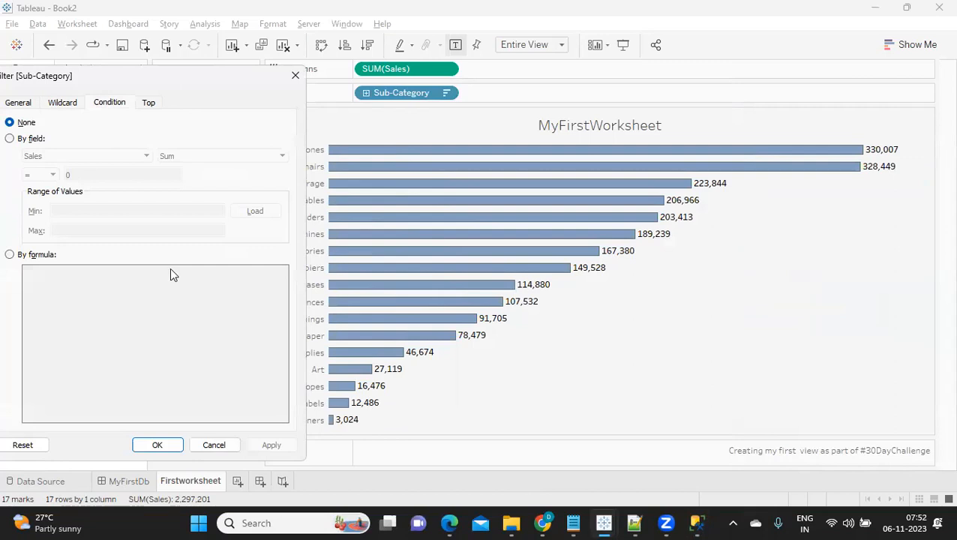
{"action": "left_click_drag", "start_coordinate": [101, 80], "coordinate": [154, 82]}
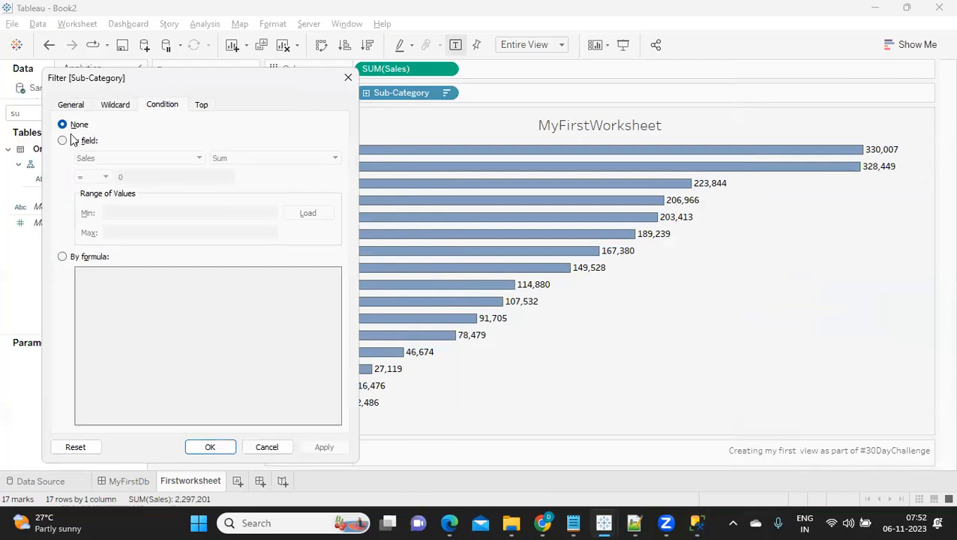
{"action": "left_click", "coordinate": [63, 142]}
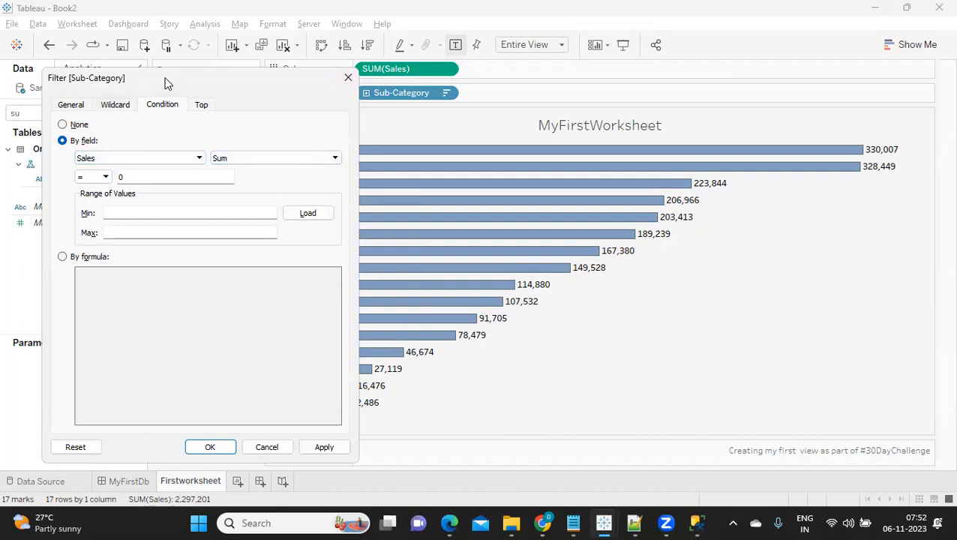
{"action": "left_click_drag", "start_coordinate": [167, 83], "coordinate": [114, 75]}
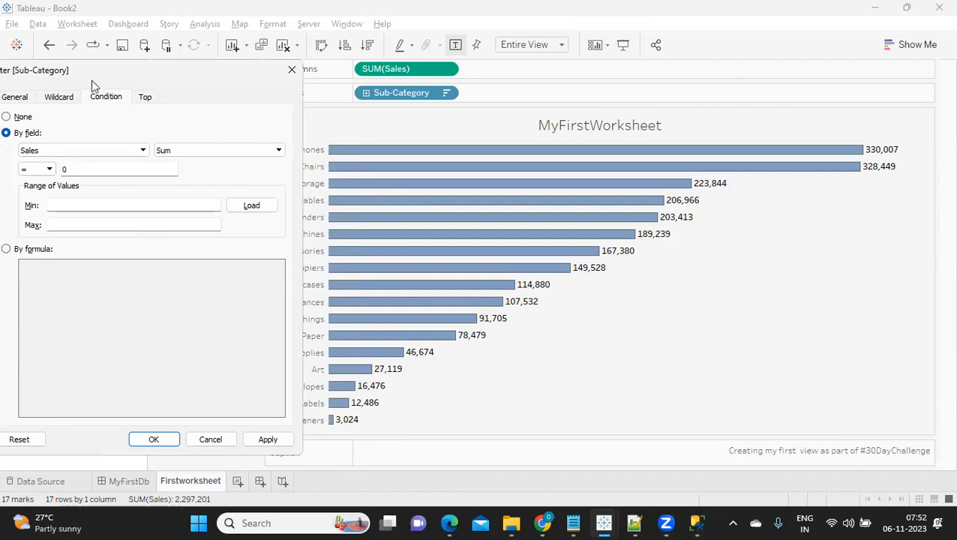
{"action": "left_click_drag", "start_coordinate": [99, 79], "coordinate": [118, 75]}
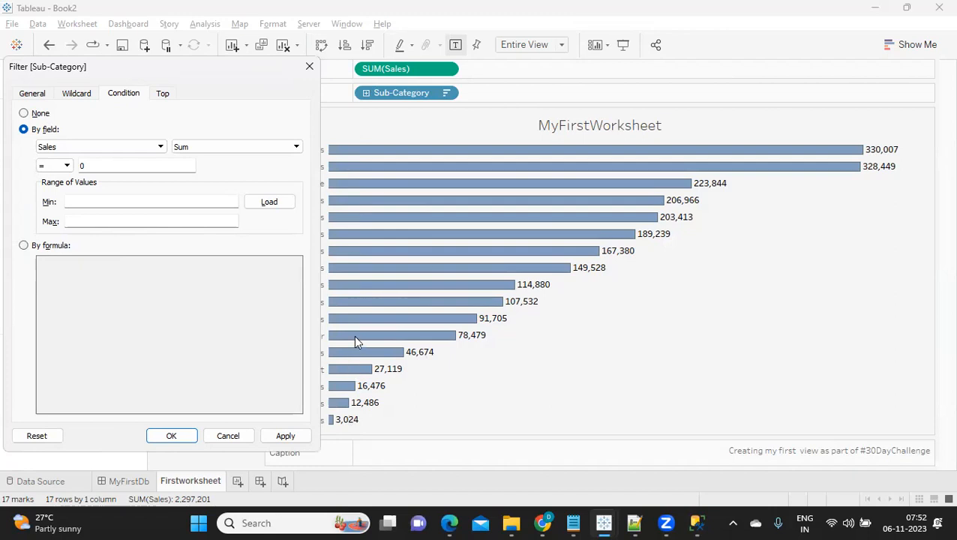
{"action": "left_click", "coordinate": [63, 166]}
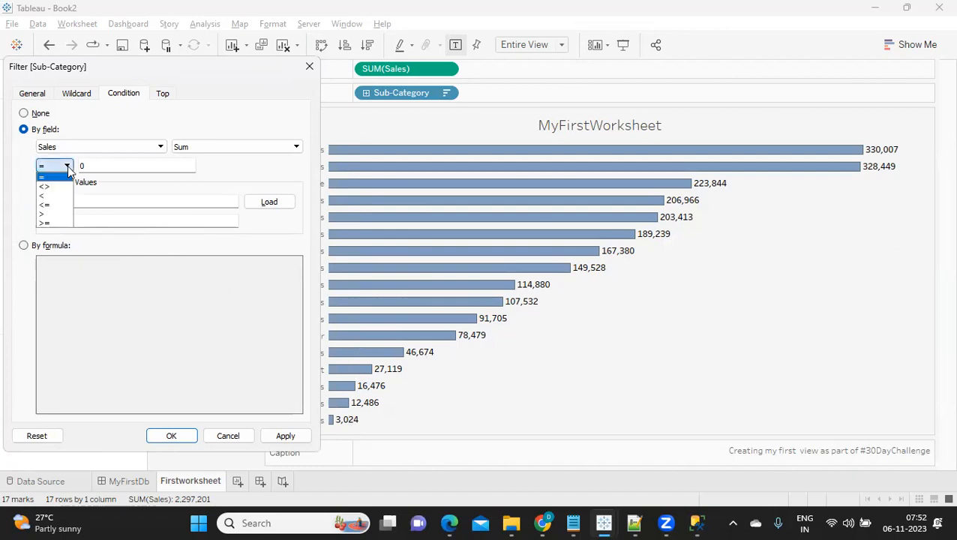
{"action": "left_click", "coordinate": [64, 205]}
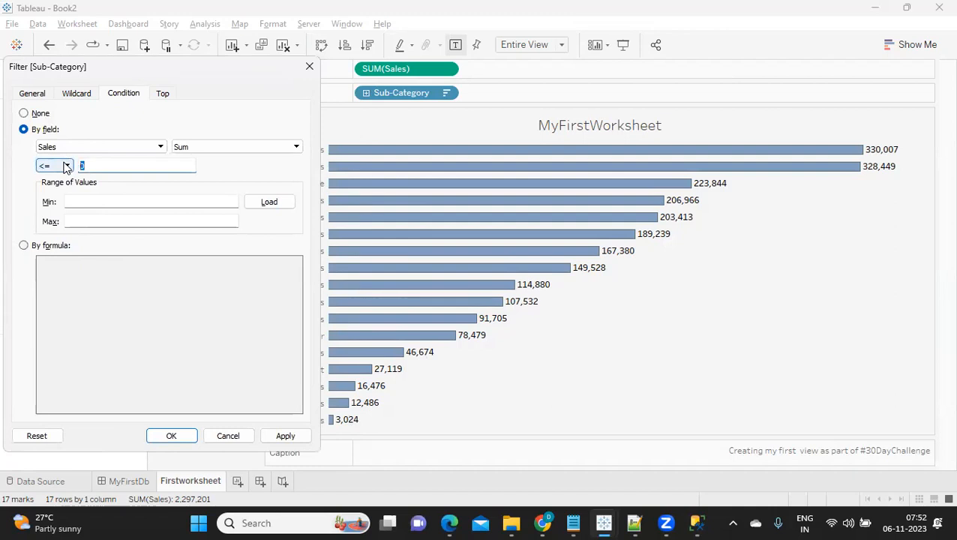
{"action": "left_click", "coordinate": [104, 165]}
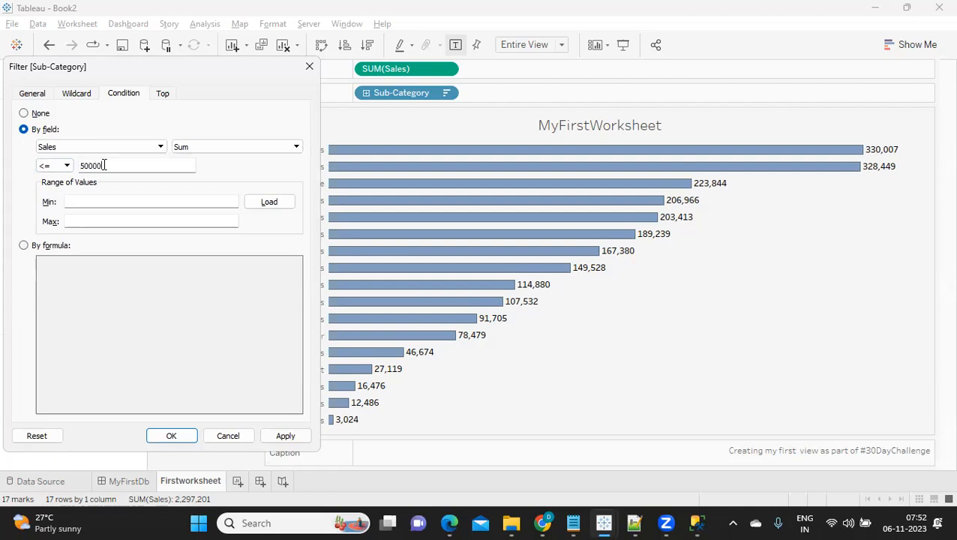
{"action": "left_click", "coordinate": [285, 435]}
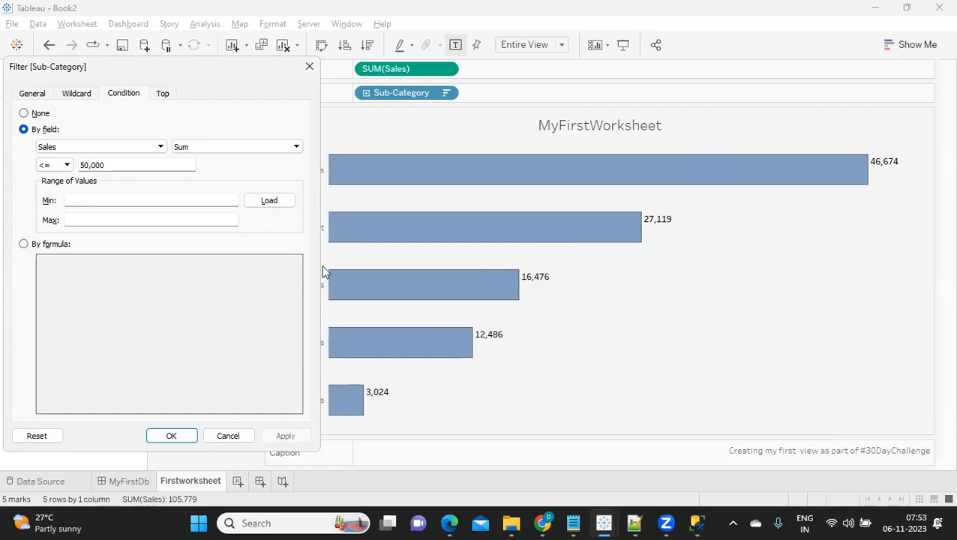
- Load the condition's range of values, set the Sub-Category filter condition to None, and apply it
{"action": "left_click", "coordinate": [276, 203]}
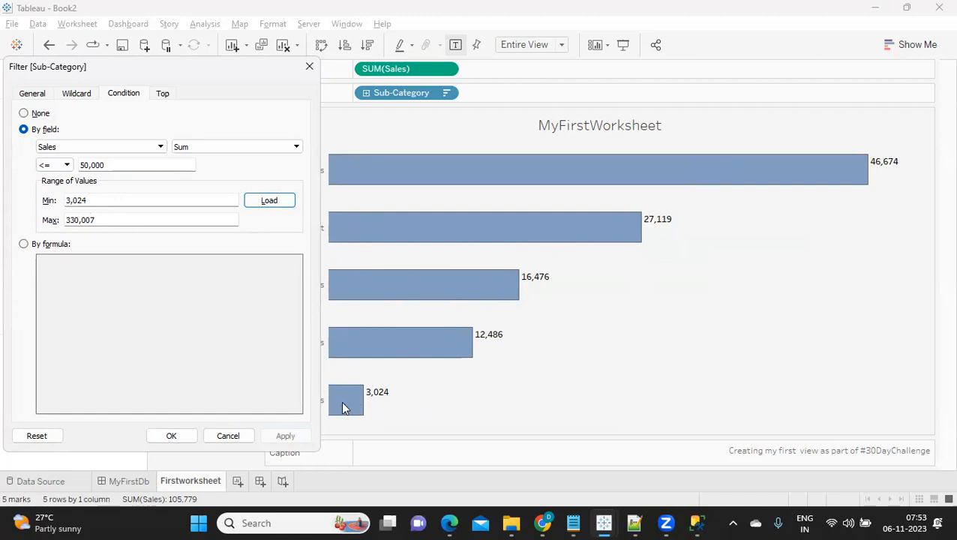
{"action": "left_click", "coordinate": [26, 114]}
{"action": "left_click", "coordinate": [285, 436]}
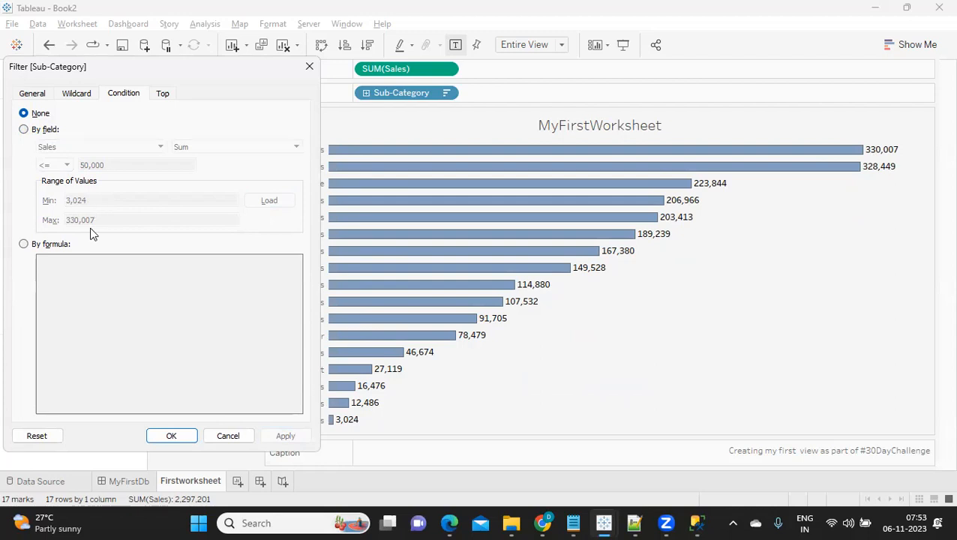
- Set a By formula condition of SUM([Sales])<=50000 on the Sub-Category filter and apply it
{"action": "left_click", "coordinate": [24, 245]}
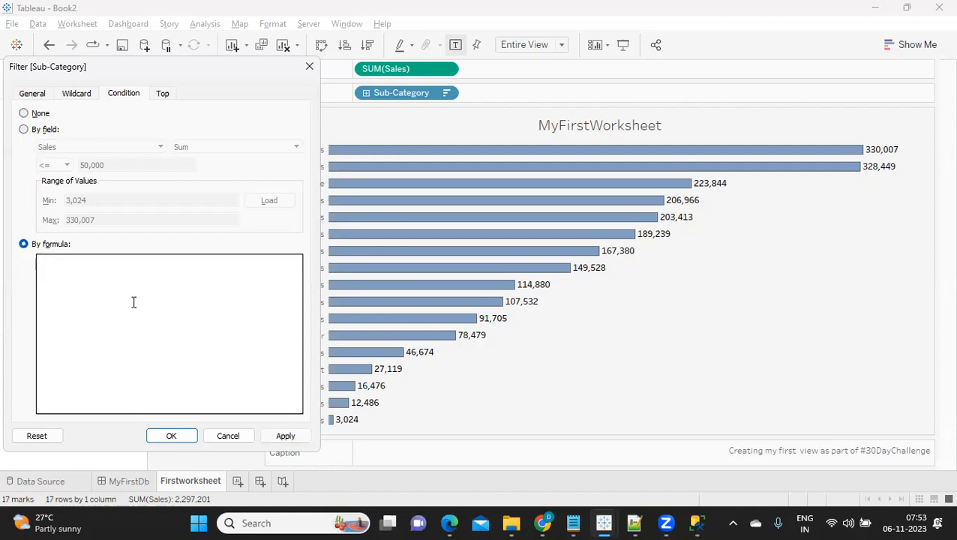
{"action": "type", "text": "SUM"}
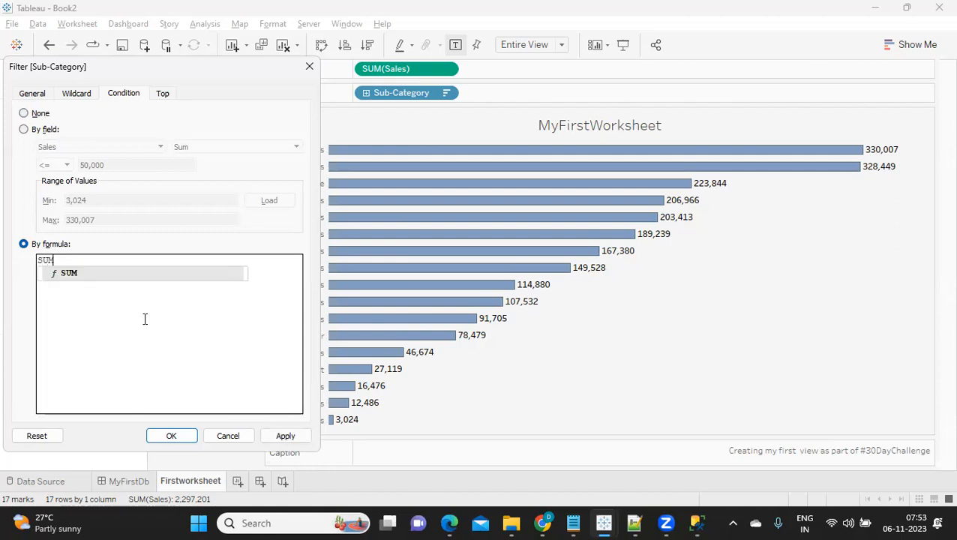
{"action": "type", "text": "([Sa"}
{"action": "key", "text": "Return"}
{"action": "type", "text": ")<"}
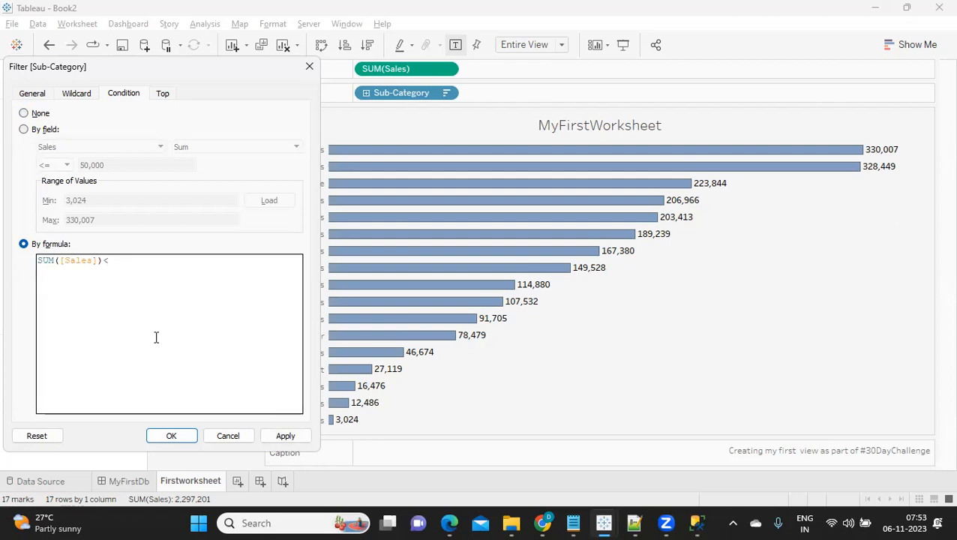
{"action": "type", "text": "=500000"}
{"action": "left_click", "coordinate": [282, 436]}
{"action": "key", "text": "BackSpace"}
{"action": "left_click", "coordinate": [286, 442]}
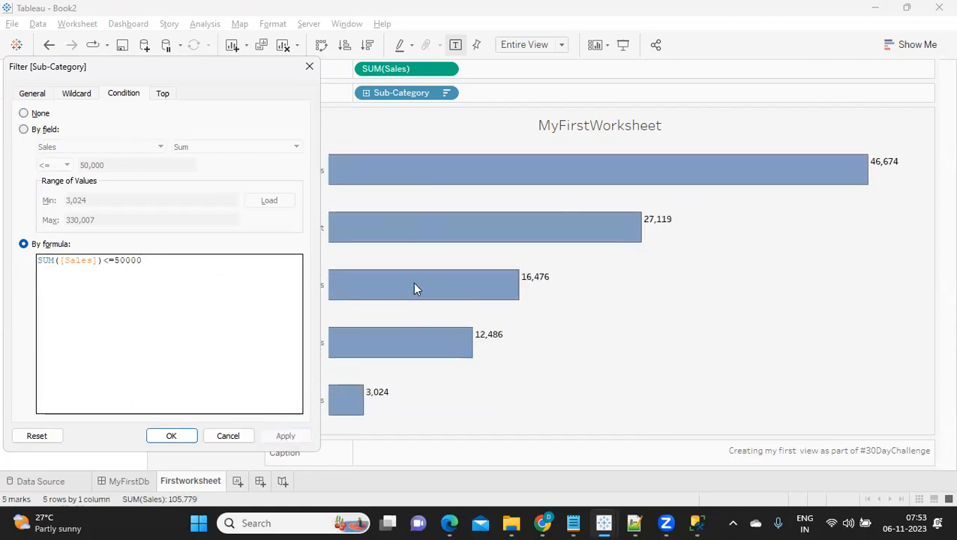
{"action": "left_click_drag", "start_coordinate": [142, 260], "coordinate": [36, 261]}
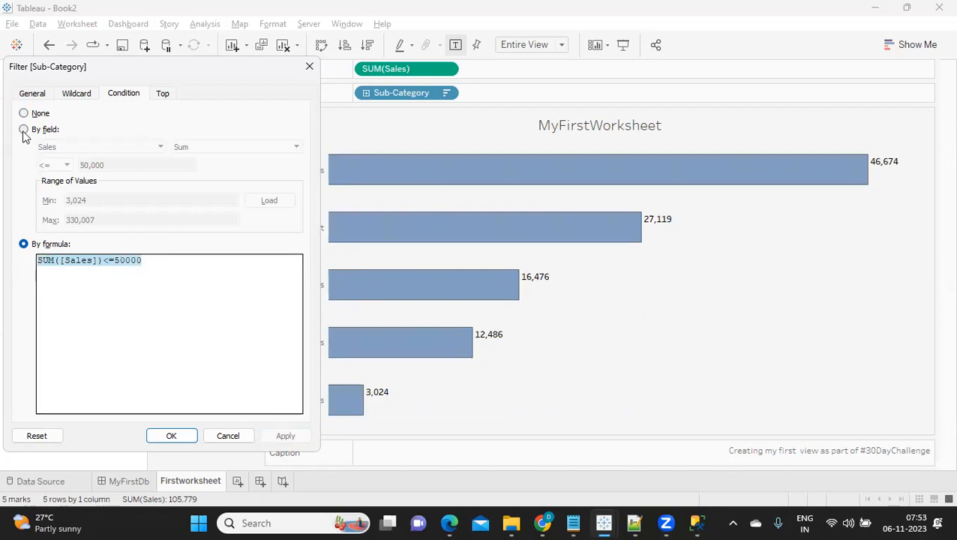
{"action": "left_click", "coordinate": [147, 297]}
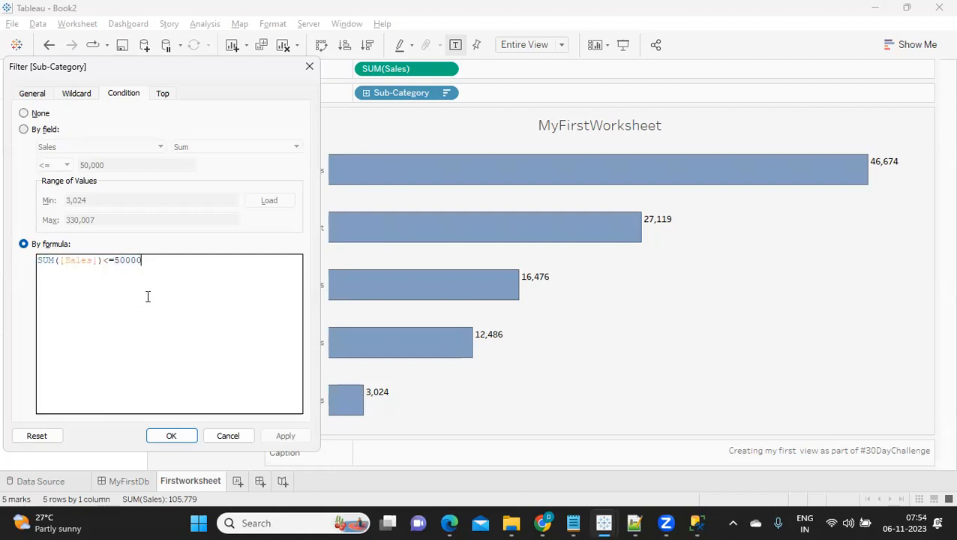
{"action": "left_click_drag", "start_coordinate": [180, 261], "coordinate": [39, 261]}
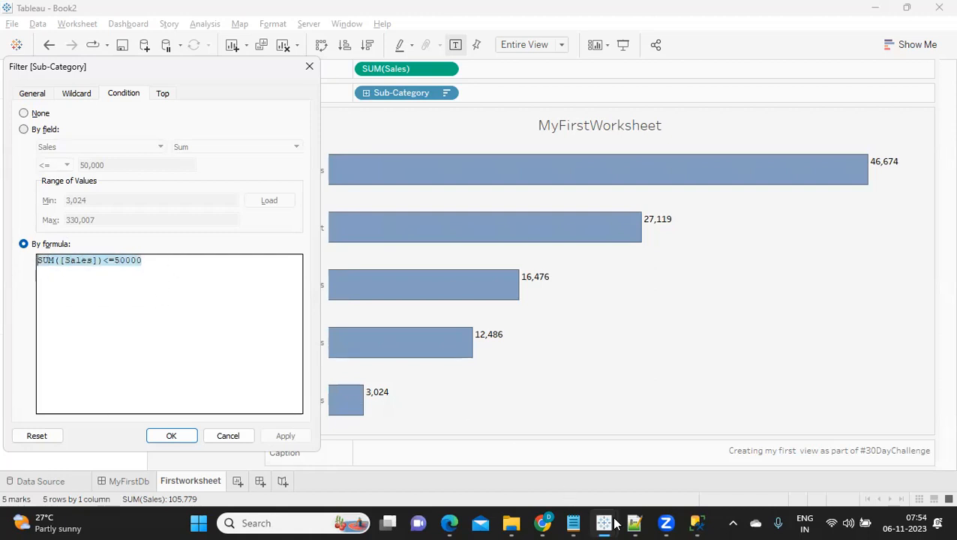
- Switch to SQL Server Management Studio, add SELECT * FROM EMP below the exact-match query, and run only that statement
{"action": "mouse_move", "coordinate": [699, 523]}
{"action": "left_click", "coordinate": [697, 466]}
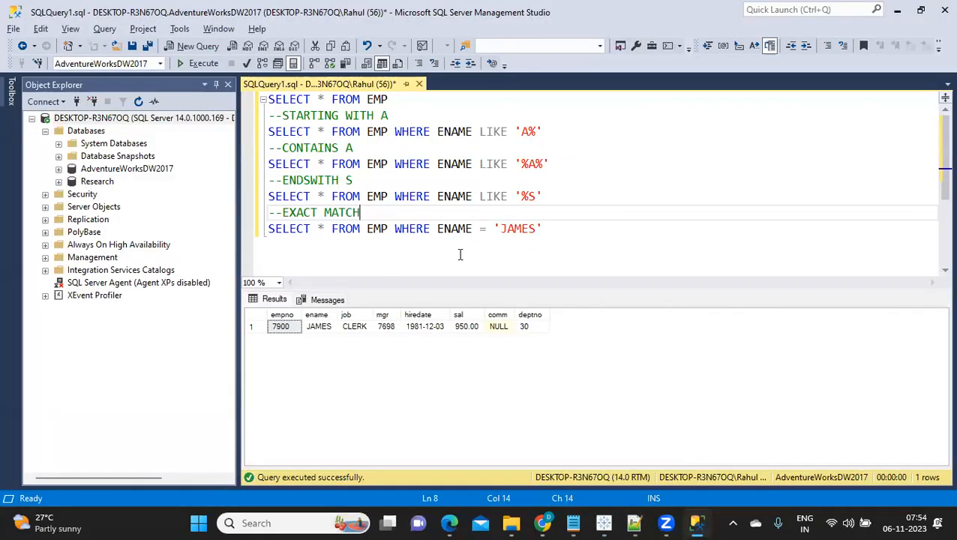
{"action": "left_click", "coordinate": [589, 228]}
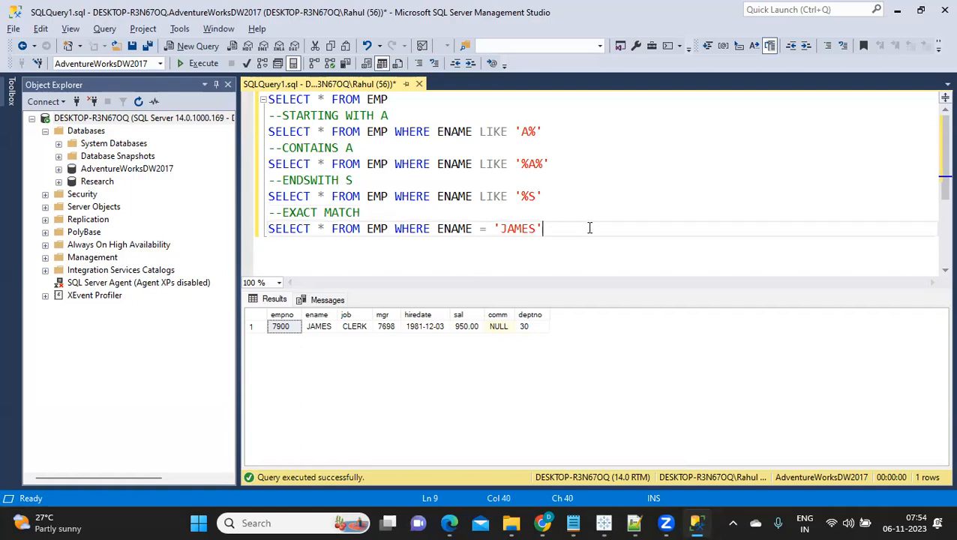
{"action": "key", "text": "Return"}
{"action": "key", "text": "Return"}
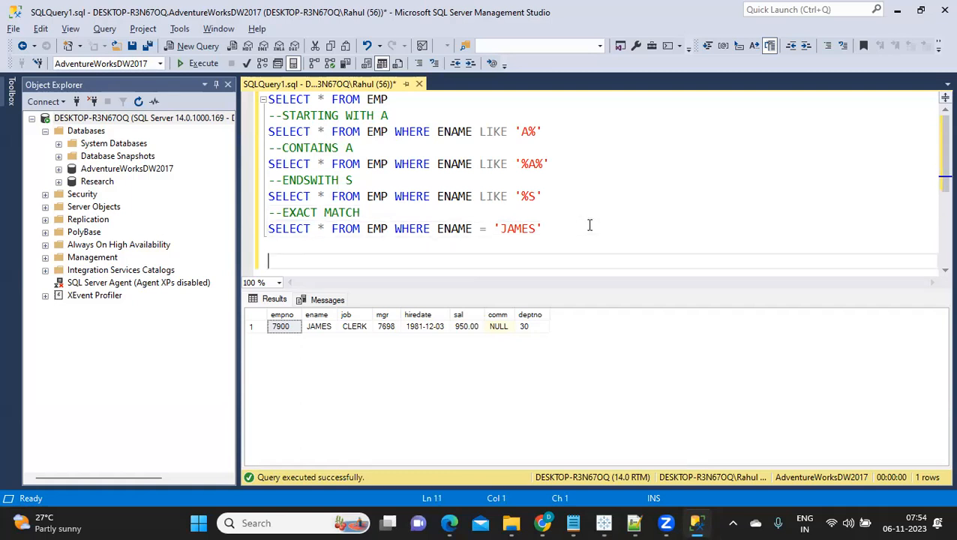
{"action": "type", "text": "SELECT * FROM EMP"}
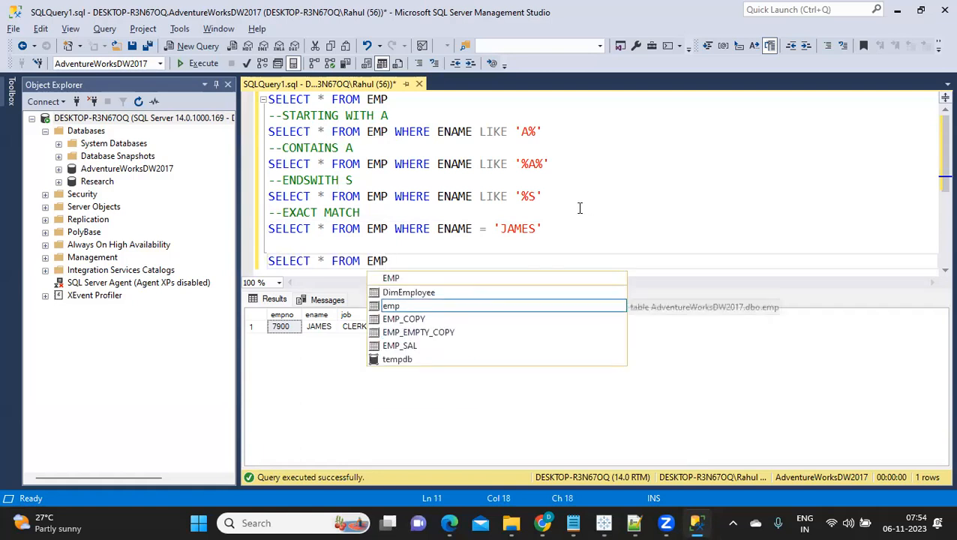
{"action": "left_click_drag", "start_coordinate": [396, 260], "coordinate": [268, 218]}
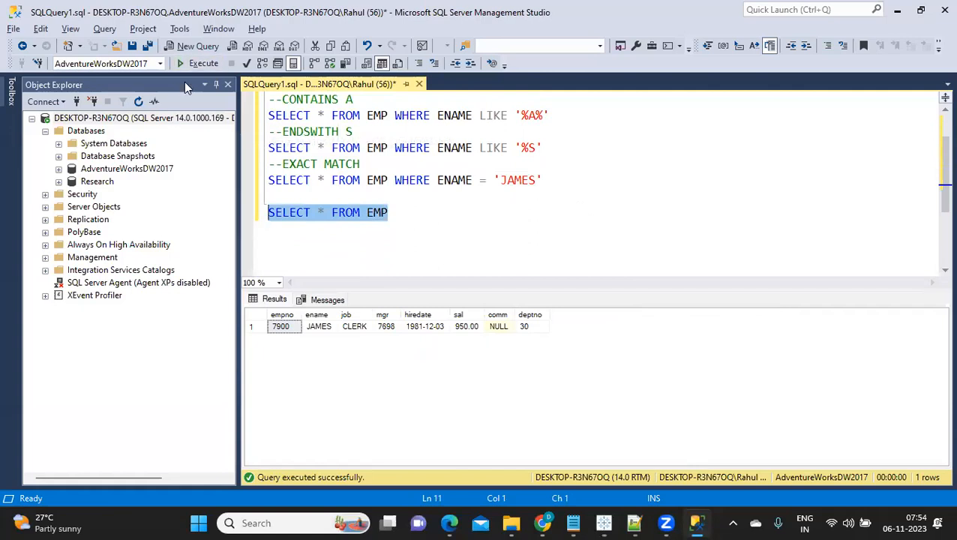
{"action": "key", "text": "F5"}
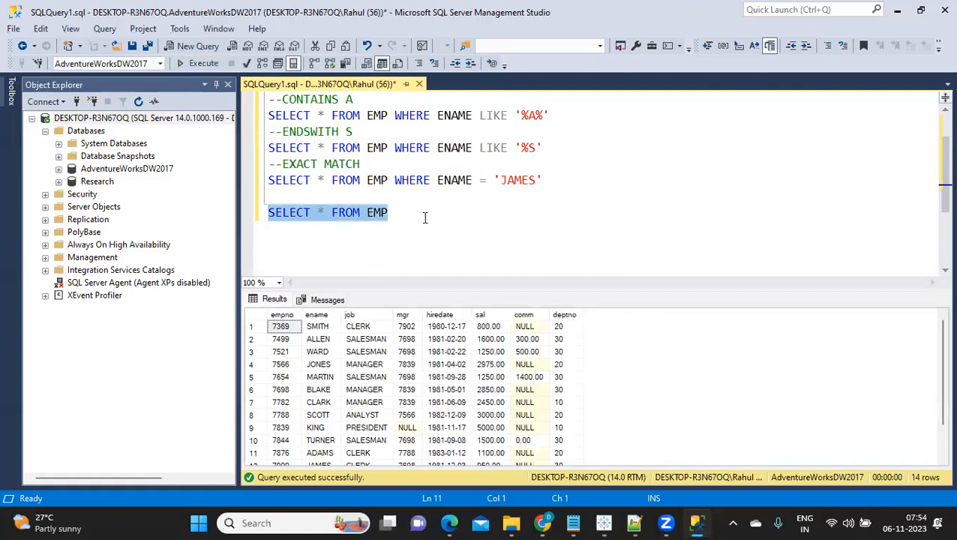
- Write a query below it selecting DEPTNO,SUM(SAL) from EMP with GROUP BY DEPTNO, and run only that statement
{"action": "left_click", "coordinate": [424, 214]}
{"action": "key", "text": "Return"}
{"action": "type", "text": "SELECT"}
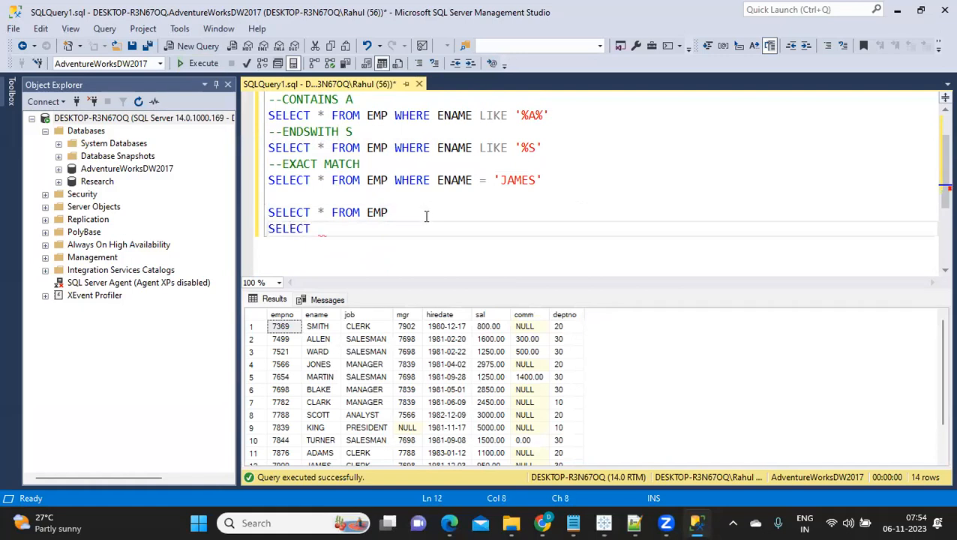
{"action": "type", "text": " DEPTN"}
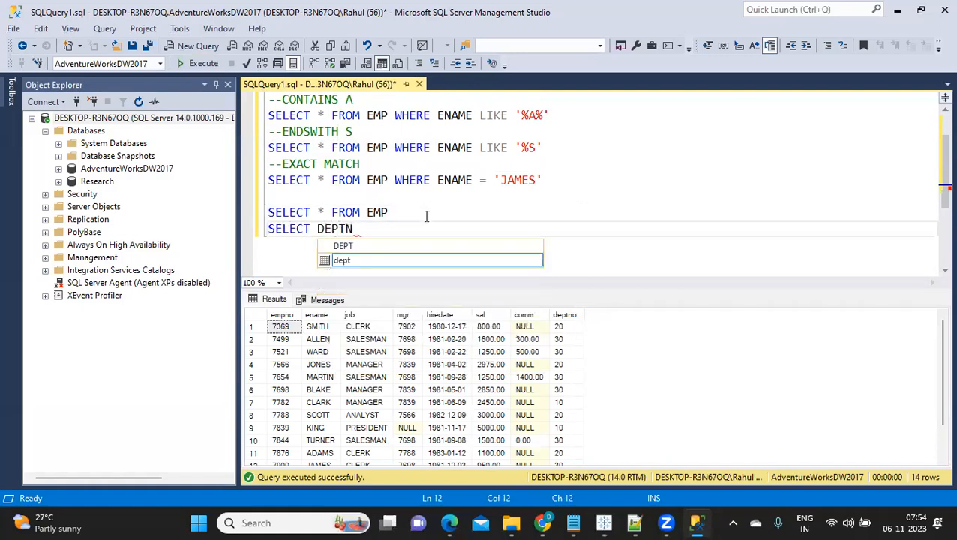
{"action": "type", "text": "O,S"}
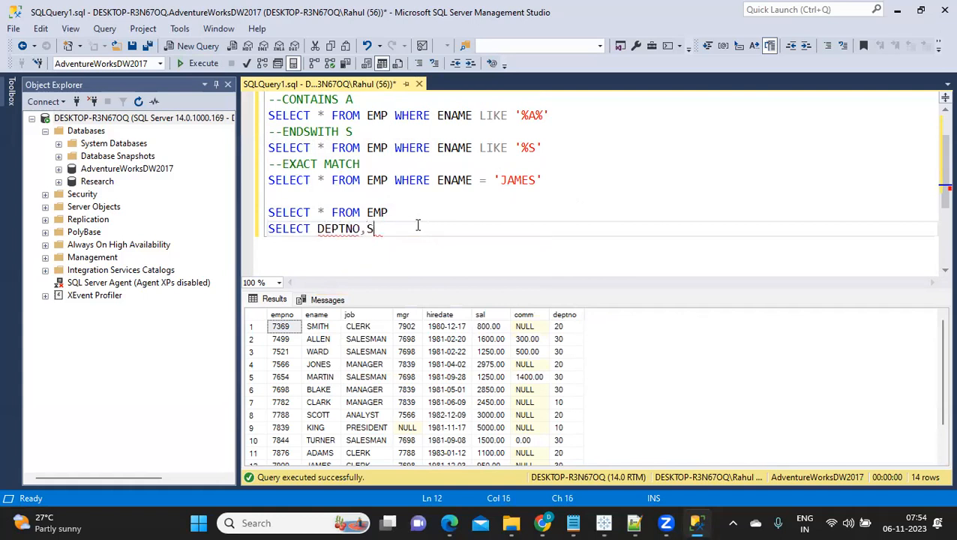
{"action": "type", "text": "UM(SAL"}
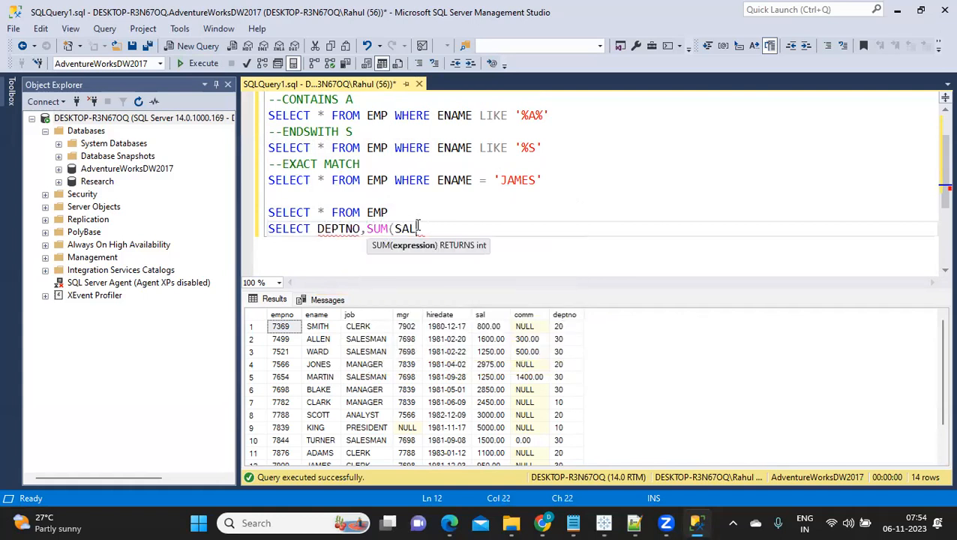
{"action": "type", "text": ") FRO"}
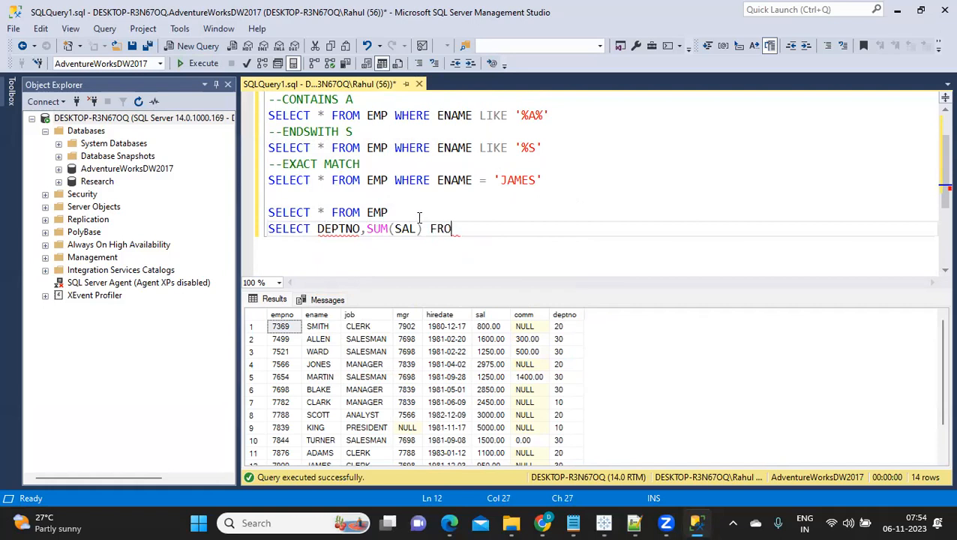
{"action": "type", "text": " EMP GROUP "}
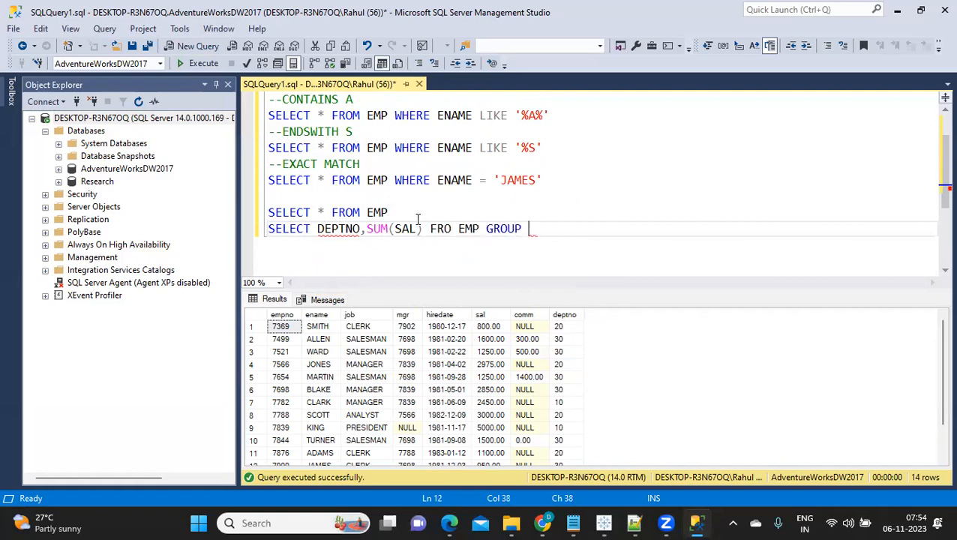
{"action": "type", "text": "BY DEPTNO"}
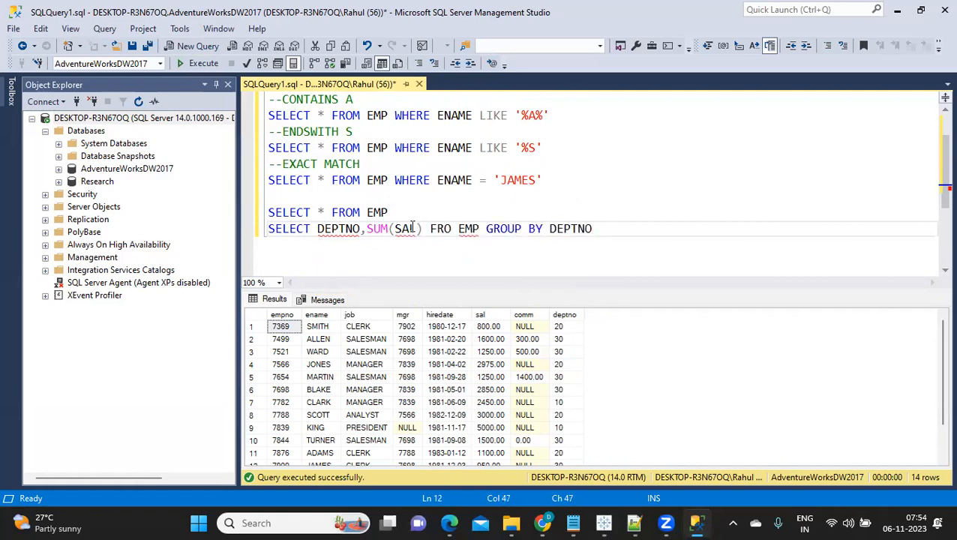
{"action": "left_click_drag", "start_coordinate": [594, 229], "coordinate": [268, 231]}
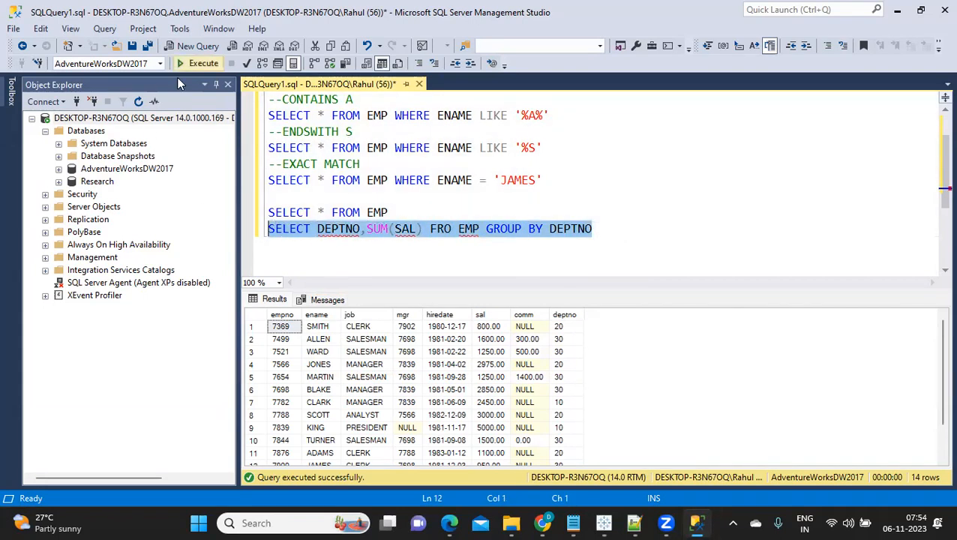
{"action": "key", "text": "F5"}
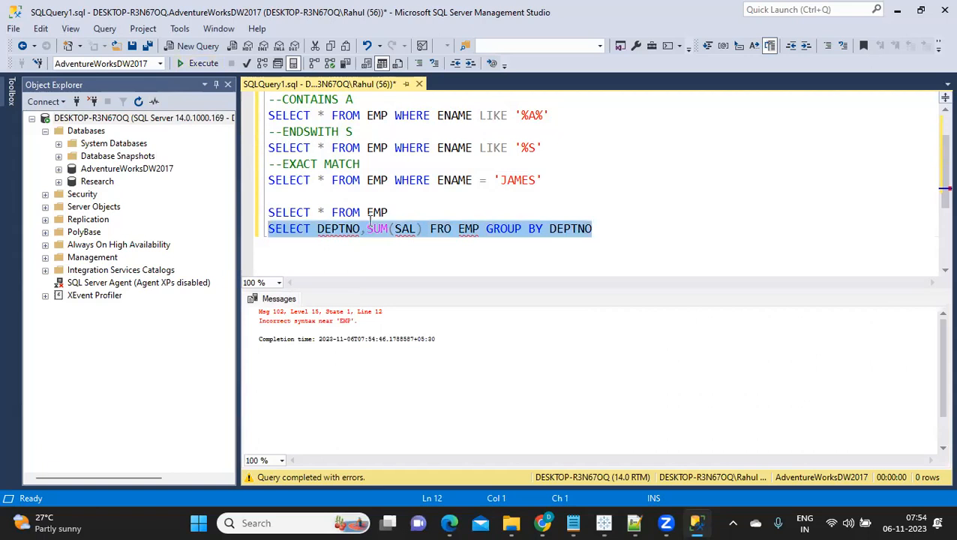
- Correct FRO to FROM in the grouped salary query and run that statement again
{"action": "left_click", "coordinate": [453, 229]}
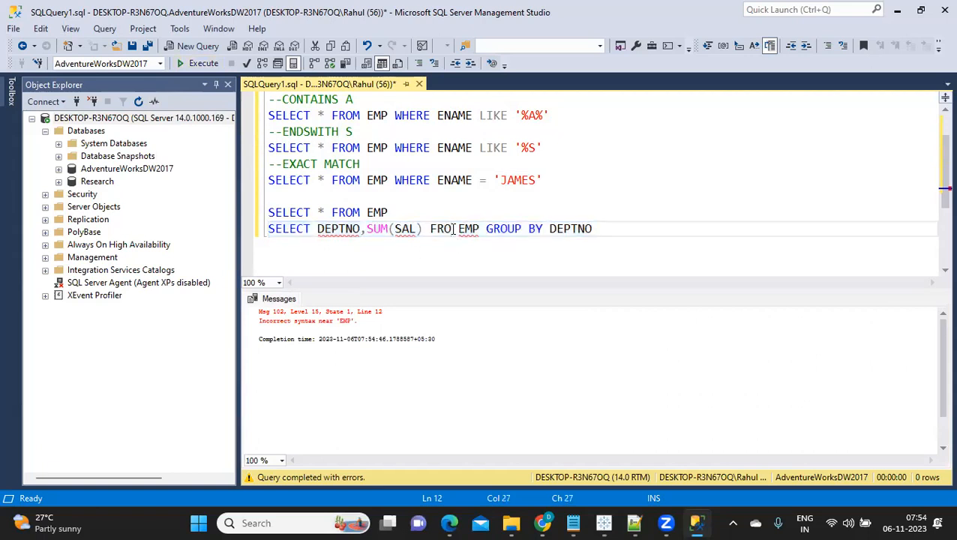
{"action": "type", "text": "M"}
{"action": "left_click_drag", "start_coordinate": [609, 229], "coordinate": [268, 231]}
{"action": "left_click", "coordinate": [199, 63]}
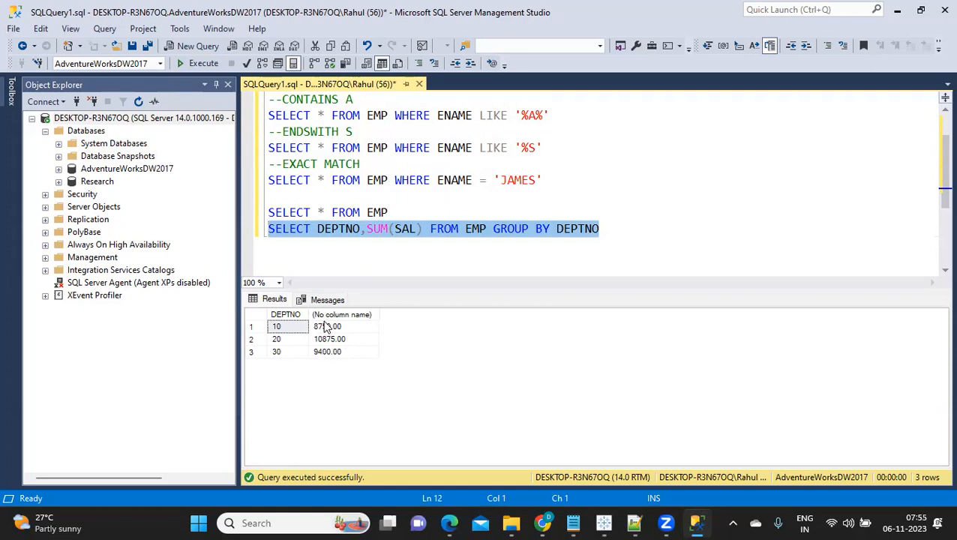
- Add a dash after the grouped query and the note TRY TO GET LIST OF DEPTNO WHOSE SAL IS >9000 on the next line
{"action": "left_click", "coordinate": [320, 234]}
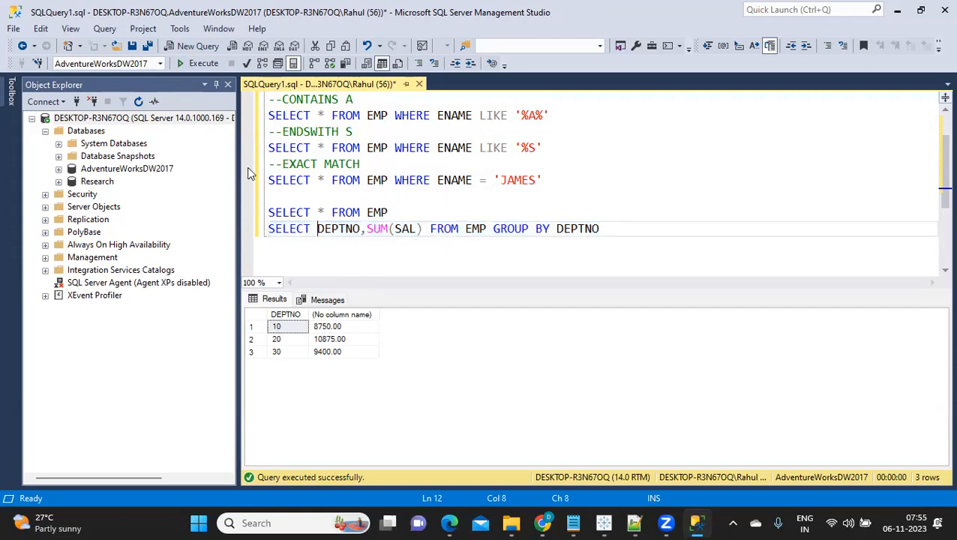
{"action": "key", "text": "Left"}
{"action": "left_click", "coordinate": [668, 228]}
{"action": "type", "text": "- T"}
{"action": "key", "text": "BackSpace"}
{"action": "key", "text": "Return"}
{"action": "type", "text": "TRY"}
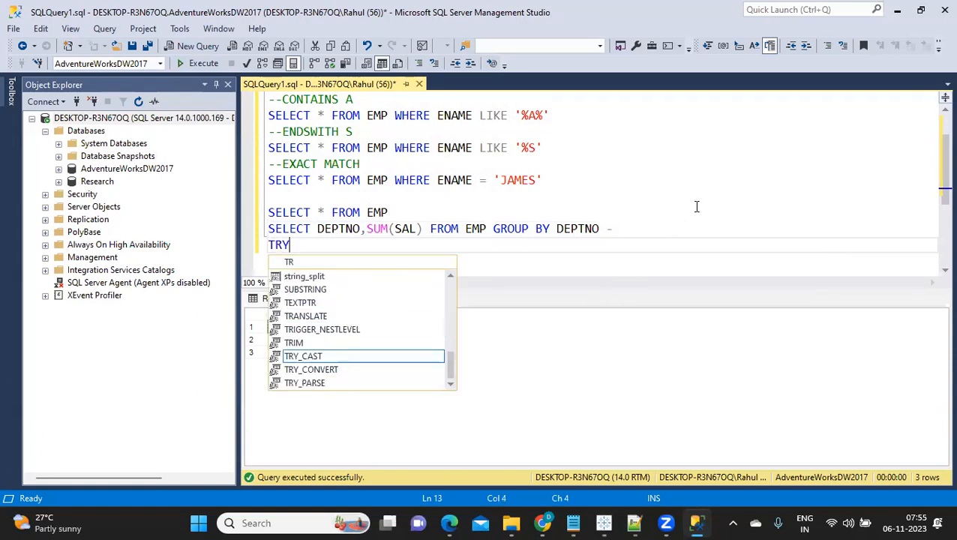
{"action": "type", "text": " TO GET LIST OF DEPTNO WHOSE SAL IS "}
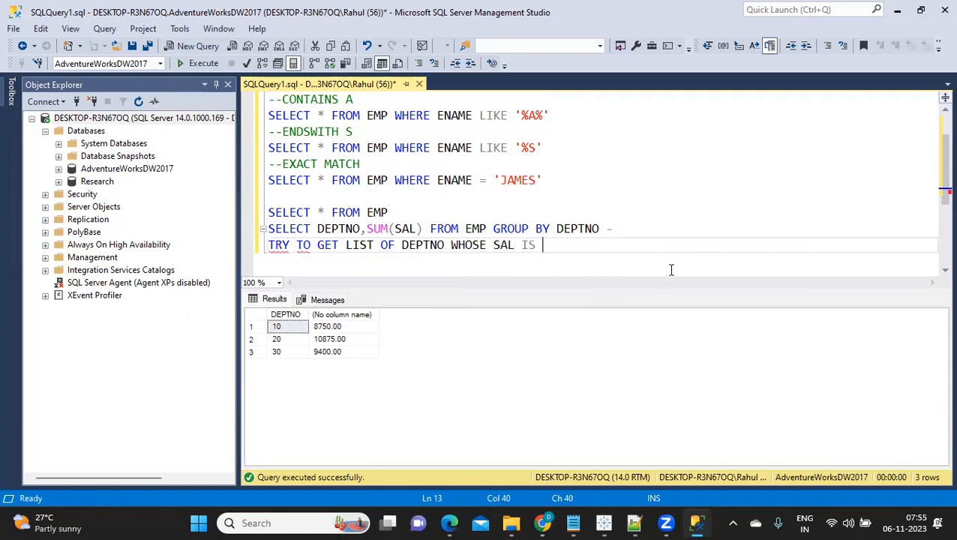
{"action": "type", "text": ">9000"}
- Switch back to the Tableau Book2 workbook, set the Sub-Category filter condition to None, and apply it
{"action": "mouse_move", "coordinate": [604, 523]}
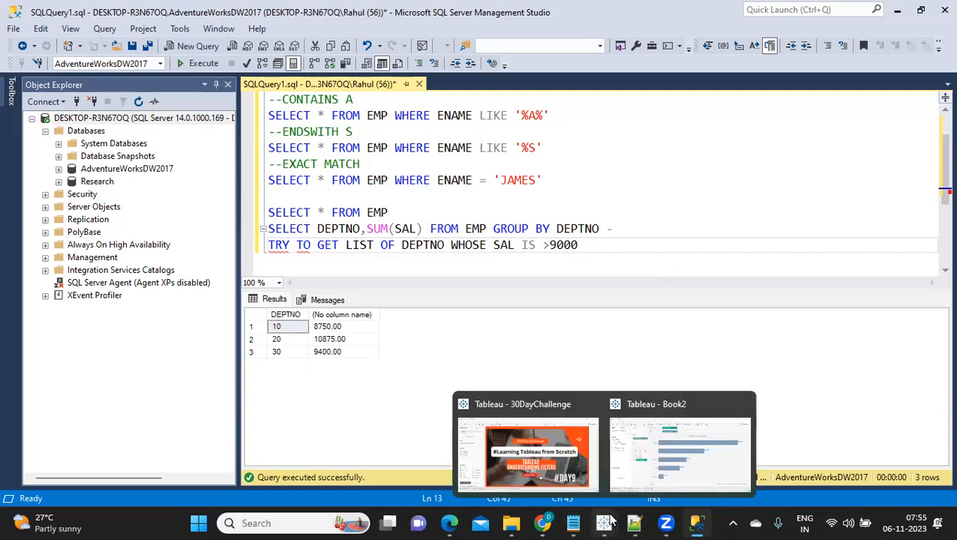
{"action": "left_click", "coordinate": [640, 472]}
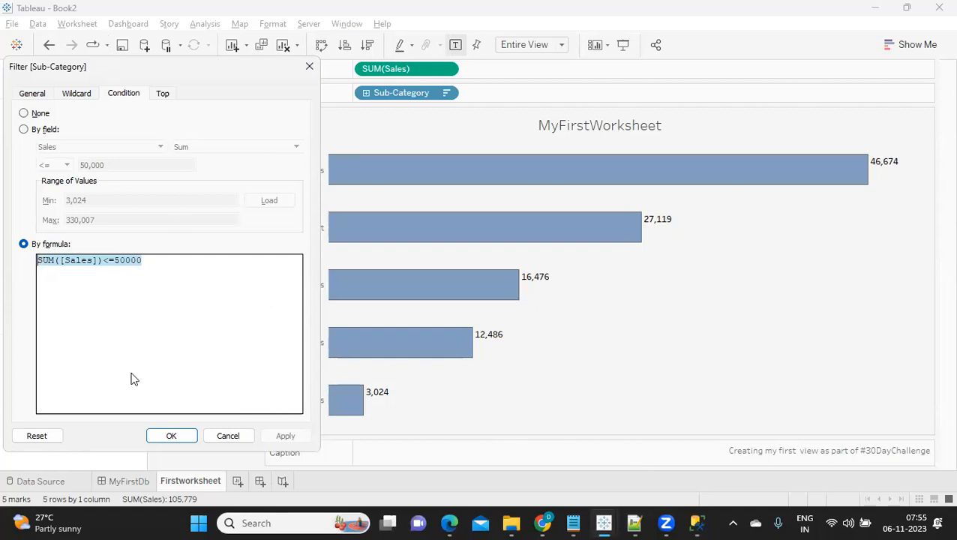
{"action": "left_click", "coordinate": [23, 113]}
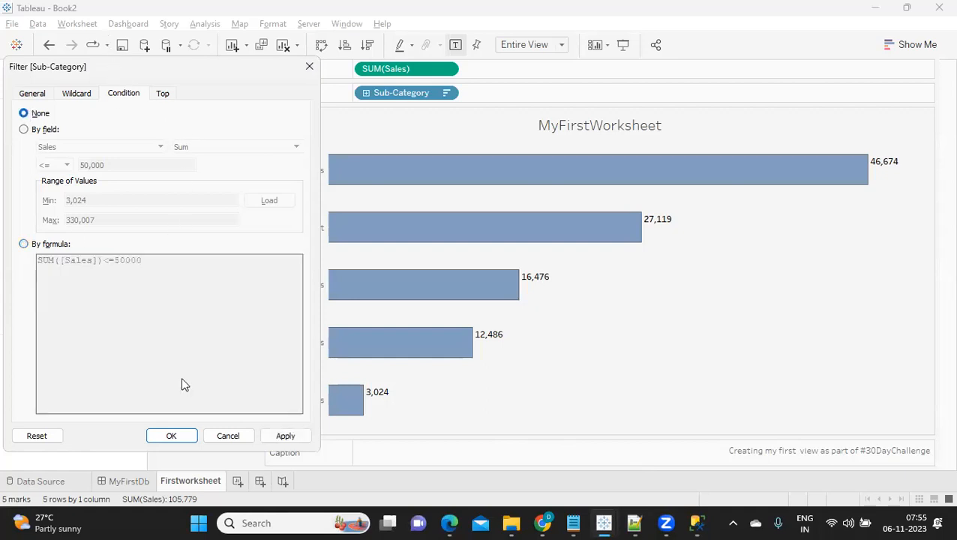
{"action": "left_click", "coordinate": [285, 435]}
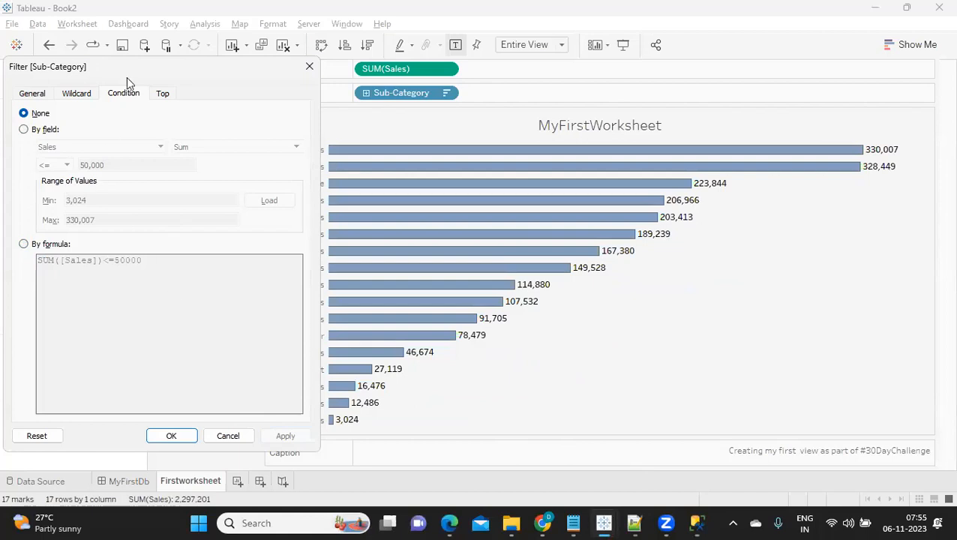
- Set the Sub-Category Top filter by field to Top 5 by Sum of Sales, apply it, and move the dialog off the chart
{"action": "left_click_drag", "start_coordinate": [126, 77], "coordinate": [202, 111]}
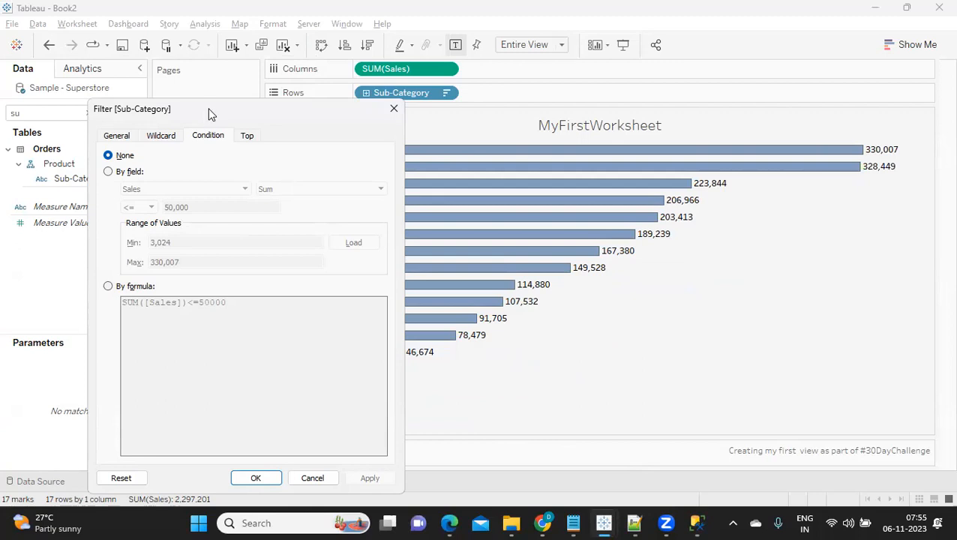
{"action": "left_click_drag", "start_coordinate": [209, 109], "coordinate": [211, 107]}
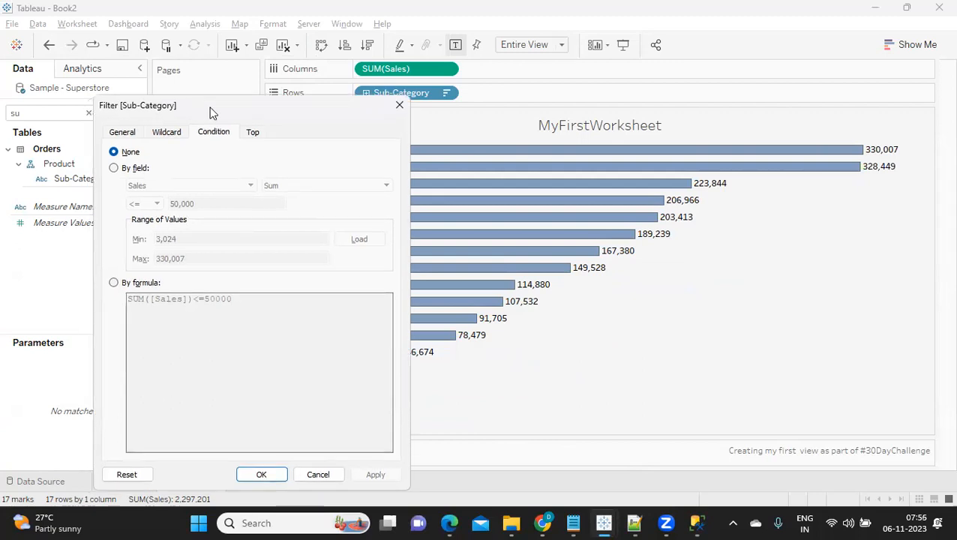
{"action": "left_click", "coordinate": [248, 135]}
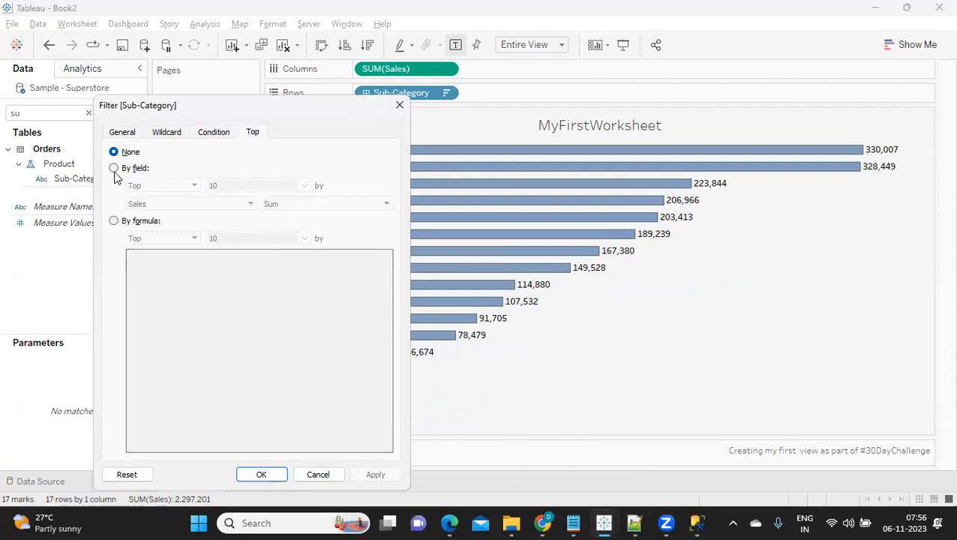
{"action": "left_click", "coordinate": [115, 168]}
{"action": "left_click", "coordinate": [212, 185]}
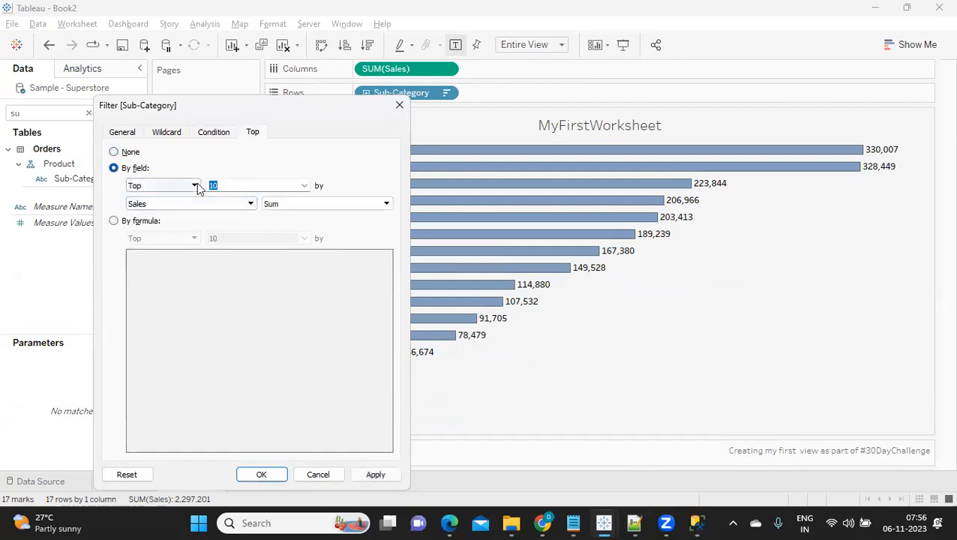
{"action": "type", "text": "5"}
{"action": "left_click", "coordinate": [211, 186]}
{"action": "left_click", "coordinate": [376, 475]}
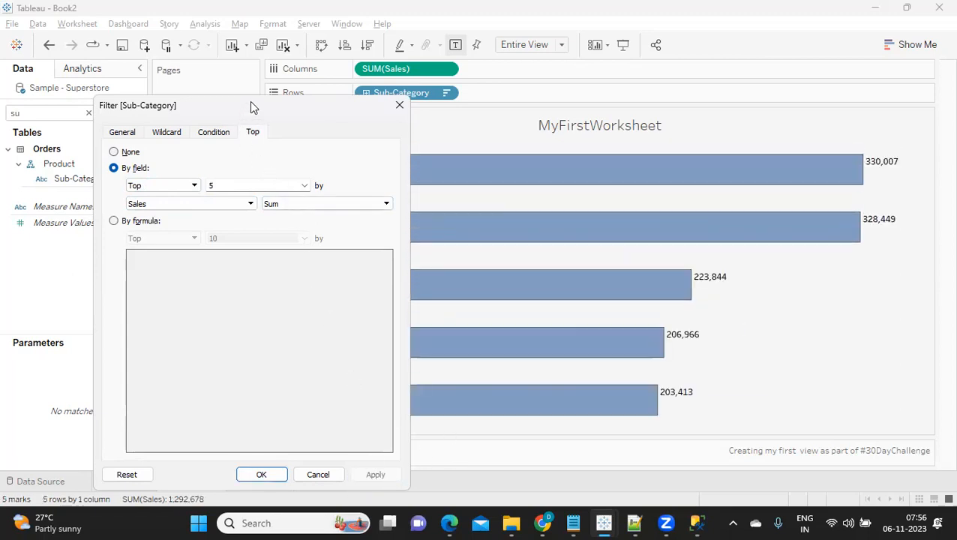
{"action": "left_click_drag", "start_coordinate": [250, 107], "coordinate": [124, 85]}
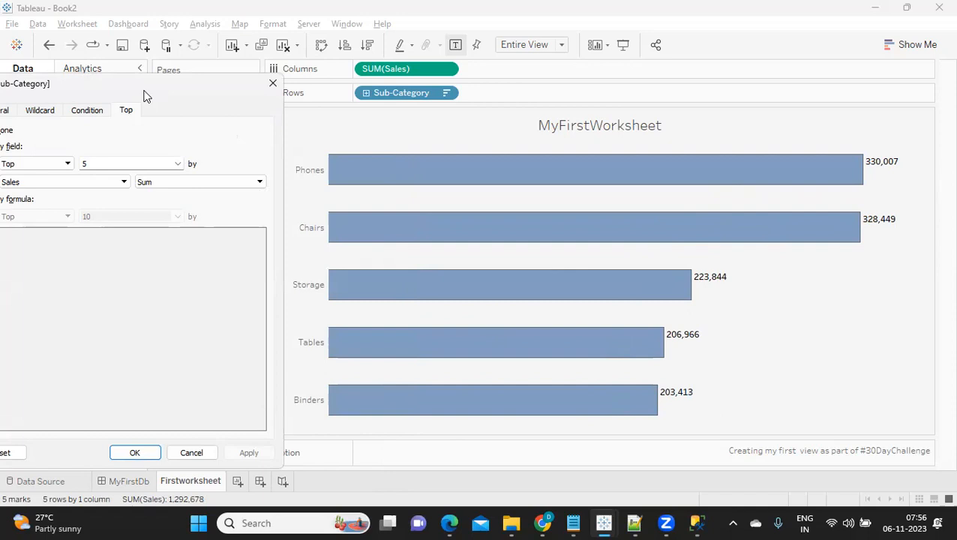
- Change the Sub-Category Top filter by field to Bottom 5 by Sum of Sales, apply it and close the filter dialog
{"action": "left_click_drag", "start_coordinate": [150, 83], "coordinate": [281, 93]}
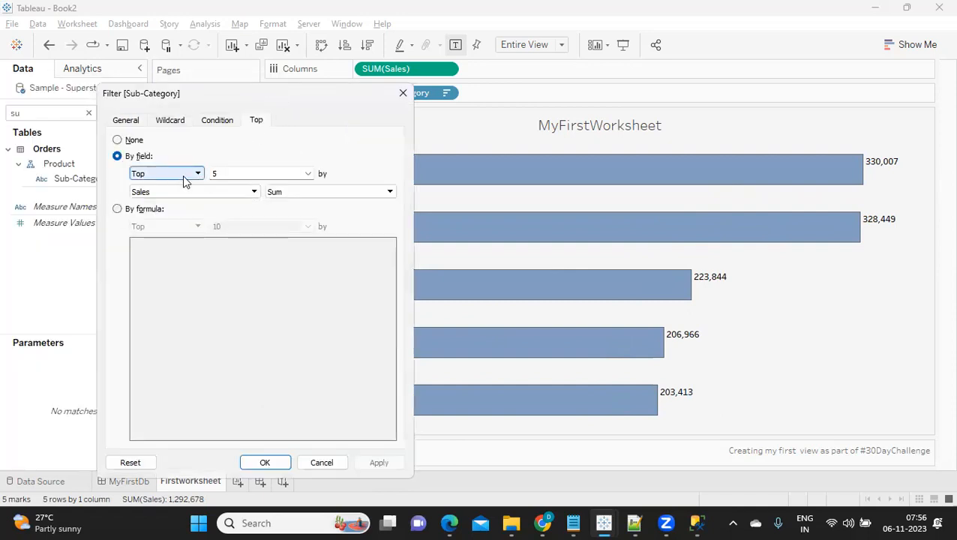
{"action": "left_click", "coordinate": [182, 175]}
{"action": "left_click", "coordinate": [170, 207]}
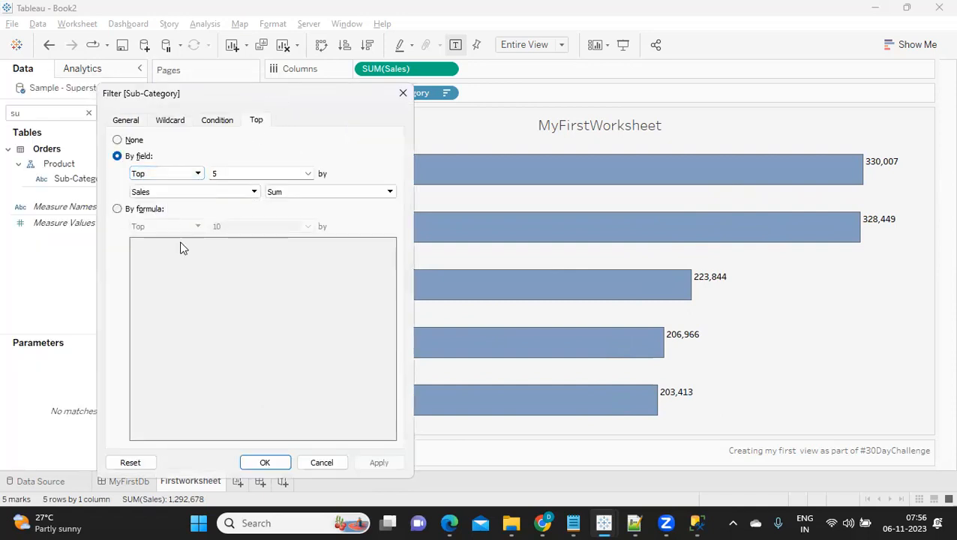
{"action": "left_click", "coordinate": [187, 173]}
{"action": "left_click", "coordinate": [166, 194]}
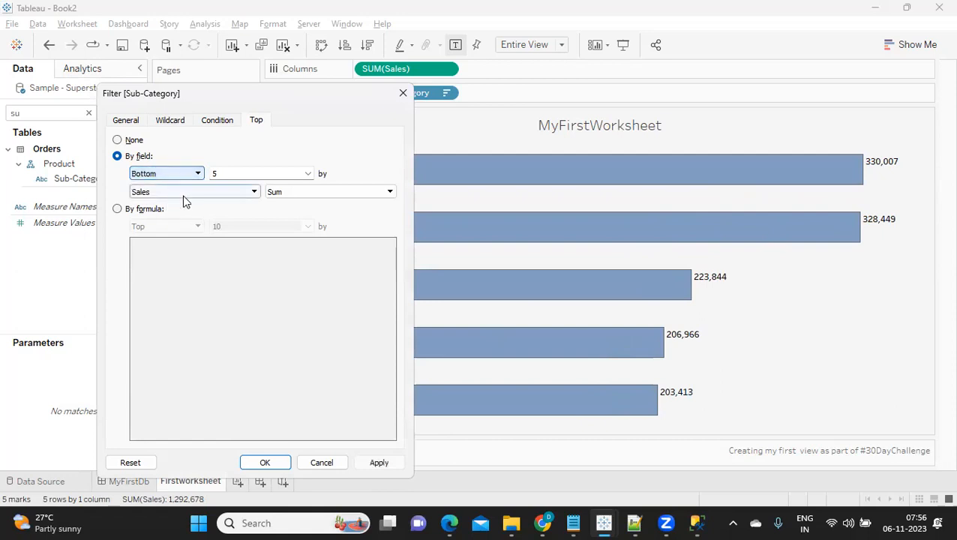
{"action": "left_click", "coordinate": [395, 464]}
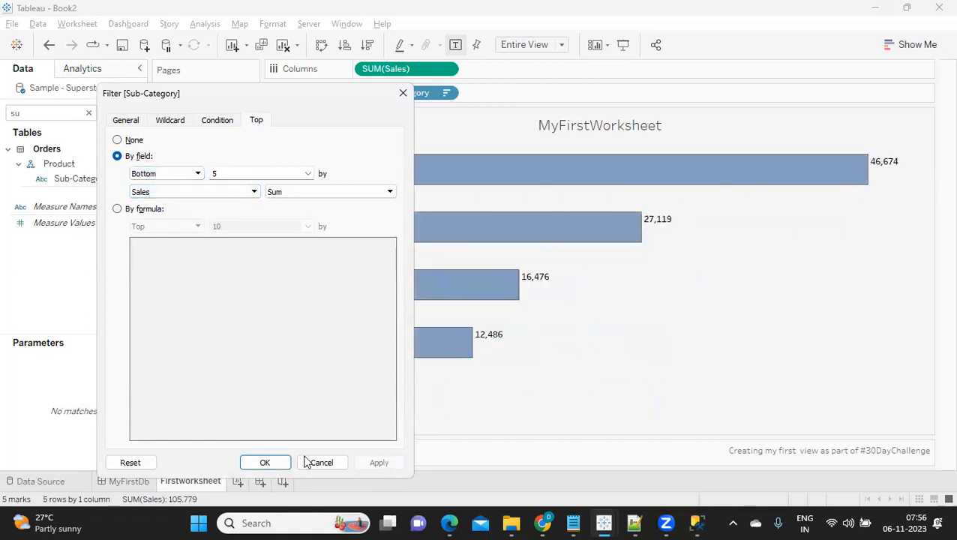
{"action": "left_click", "coordinate": [264, 463]}
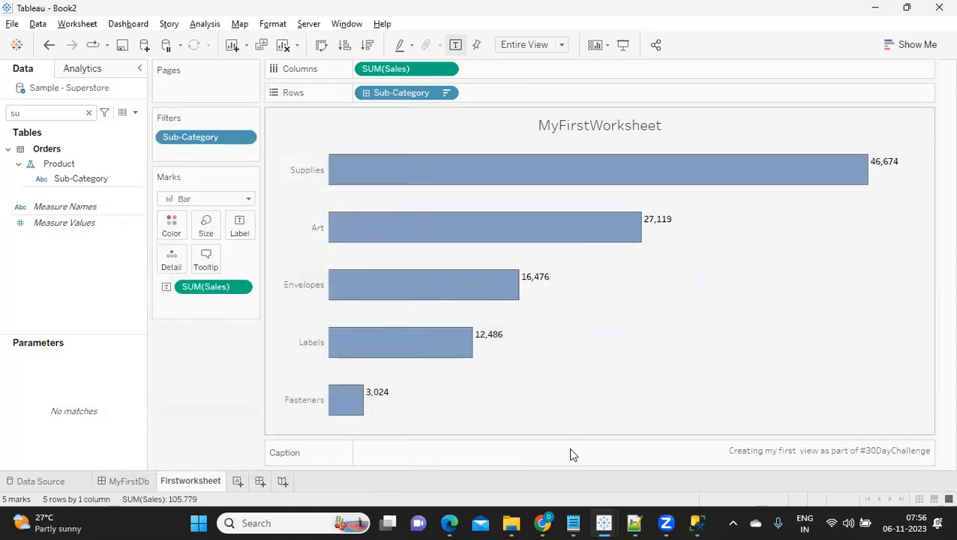
- Switch to the SQLQuery1.sql window in SQL Server Management Studio
{"action": "left_click", "coordinate": [634, 523]}
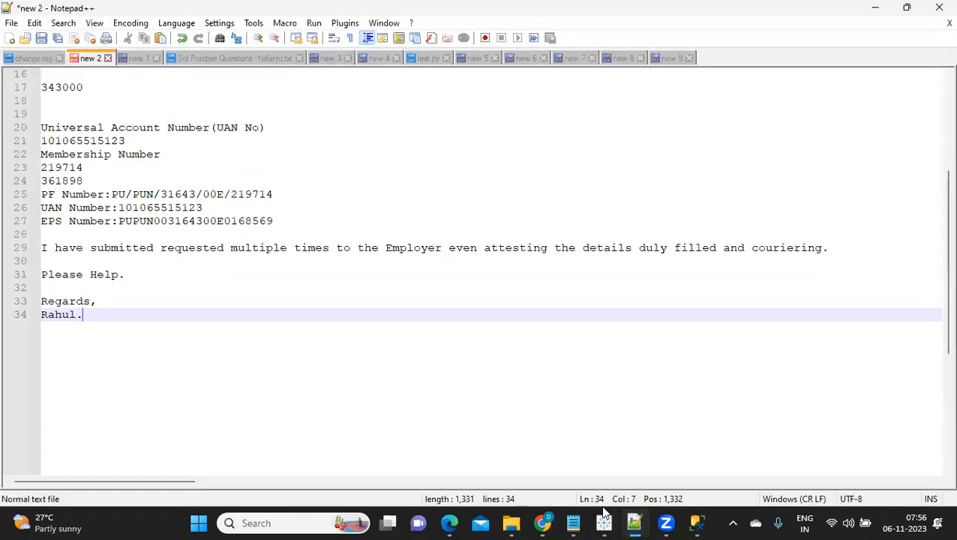
{"action": "mouse_move", "coordinate": [634, 523]}
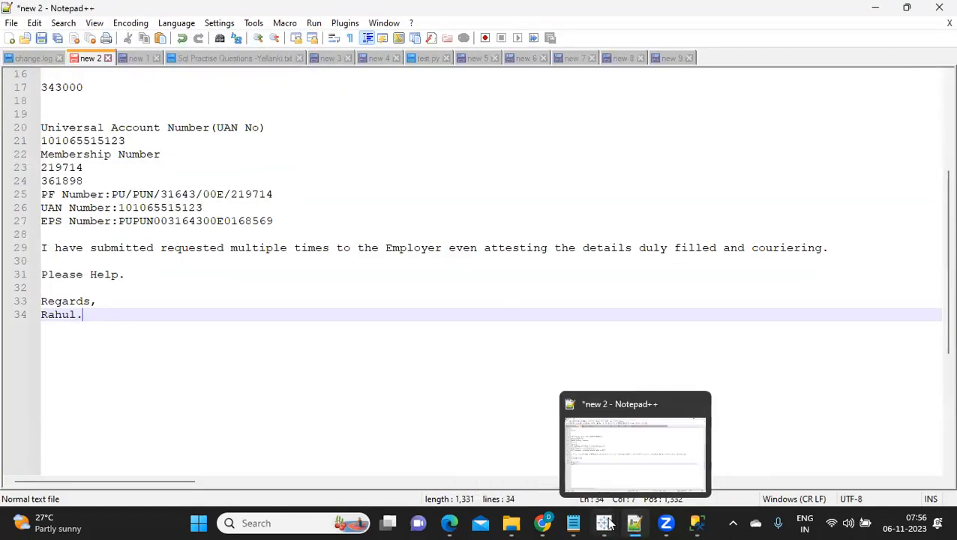
{"action": "left_click", "coordinate": [636, 473]}
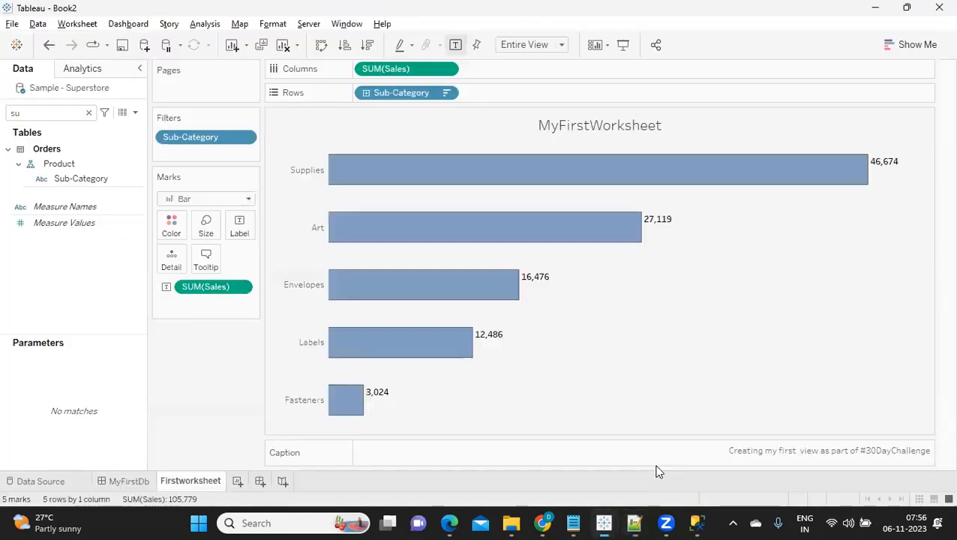
{"action": "left_click", "coordinate": [574, 523]}
{"action": "mouse_move", "coordinate": [688, 523]}
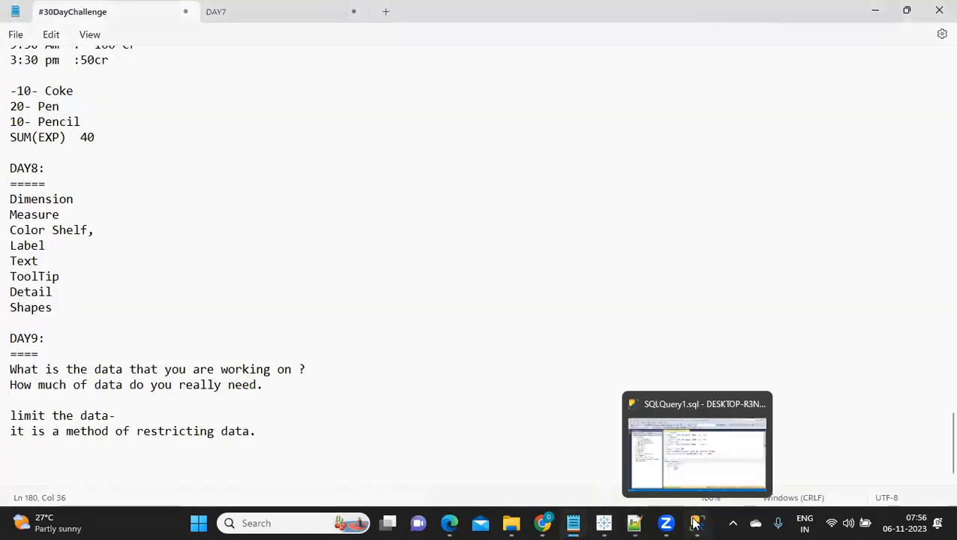
{"action": "left_click", "coordinate": [692, 467]}
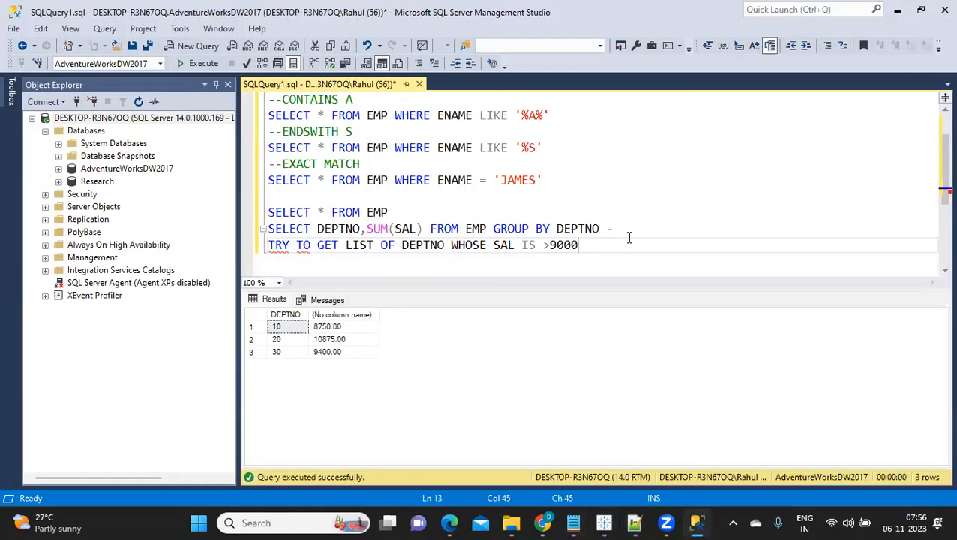
- Add the practice note TRY TO GET LIST OF TOP 3 EMPLOYESS on a new line below the DEPTNO note
{"action": "key", "text": "Return"}
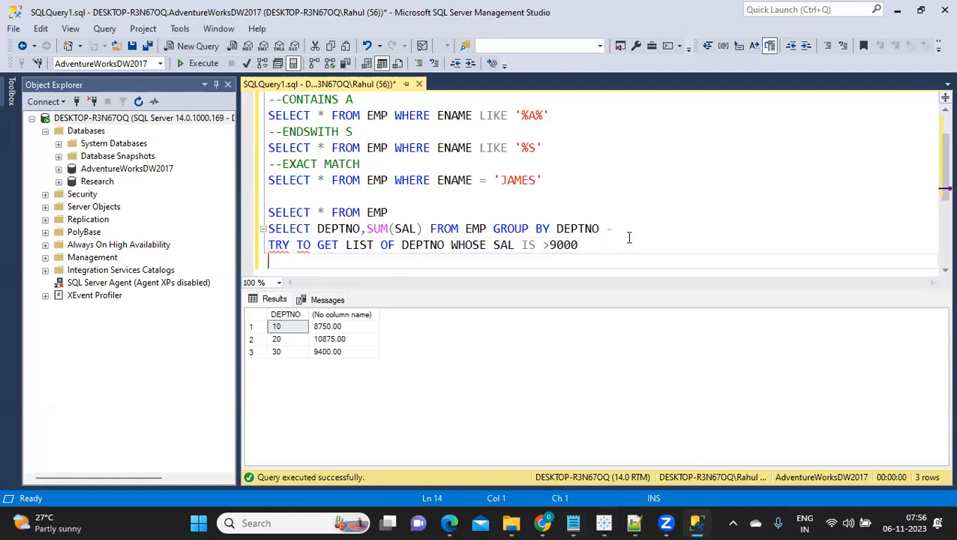
{"action": "type", "text": "try to"}
{"action": "key", "text": "BackSpace"}
{"action": "key", "text": "BackSpace"}
{"action": "key", "text": "BackSpace"}
{"action": "key", "text": "BackSpace"}
{"action": "key", "text": "BackSpace"}
{"action": "key", "text": "BackSpace"}
{"action": "type", "text": "TRY TO GET LIST OF "}
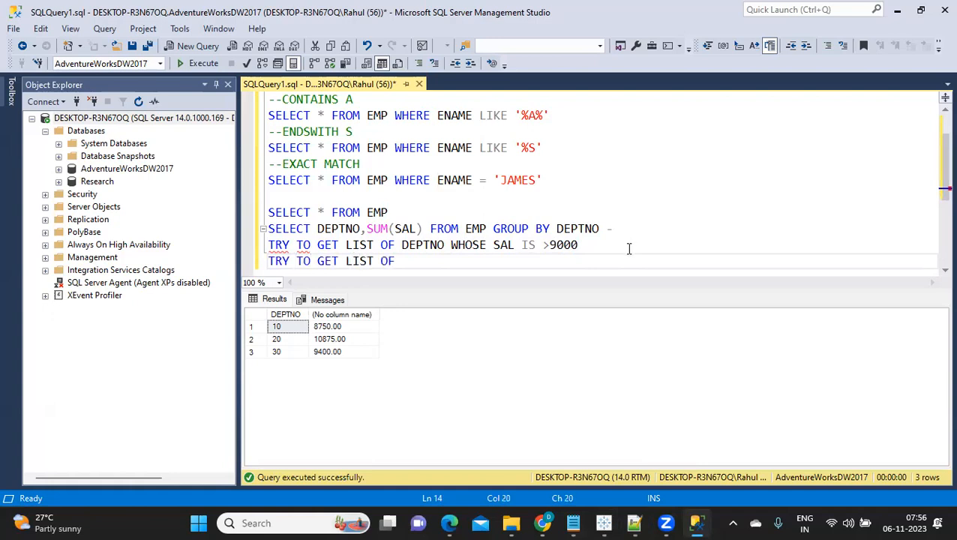
{"action": "type", "text": "TOP 3 EMPL"}
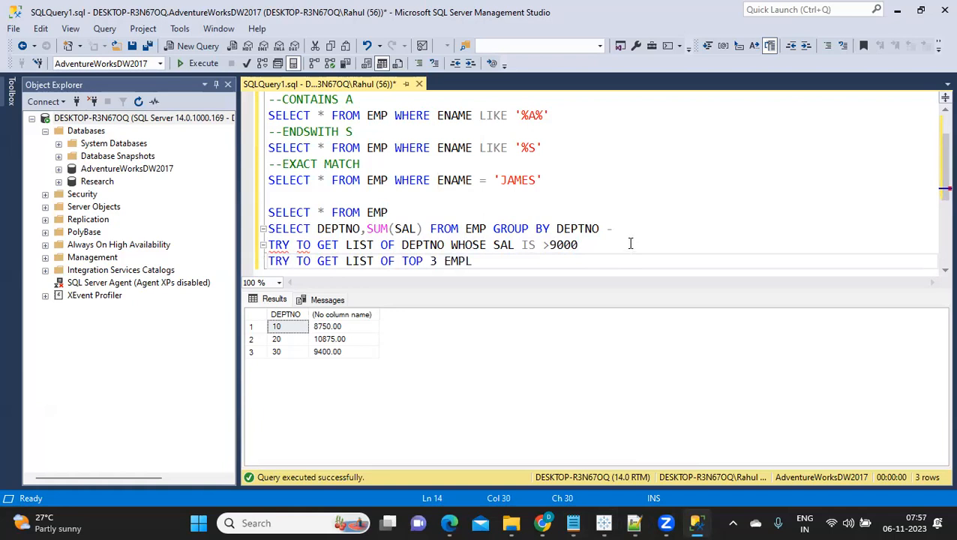
{"action": "type", "text": "OYESS"}
- Add the practice note TRY TO GET LIST OF BOTTOM 3 EMPLOYEES on the line below the top 3 note
{"action": "key", "text": "Return"}
{"action": "type", "text": "TYR"}
{"action": "key", "text": "BackSpace"}
{"action": "key", "text": "BackSpace"}
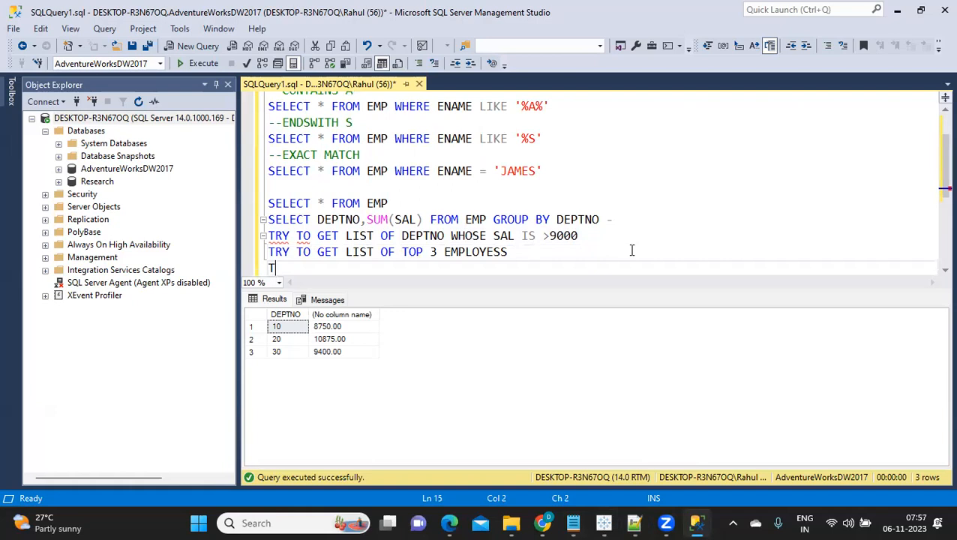
{"action": "type", "text": "RY TO GE"}
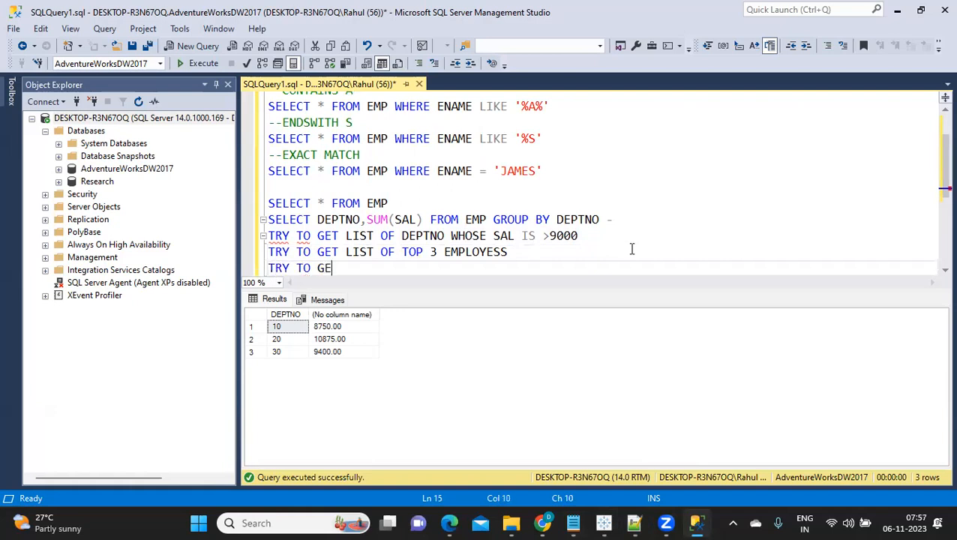
{"action": "type", "text": "T LIST OF BOTTOM "}
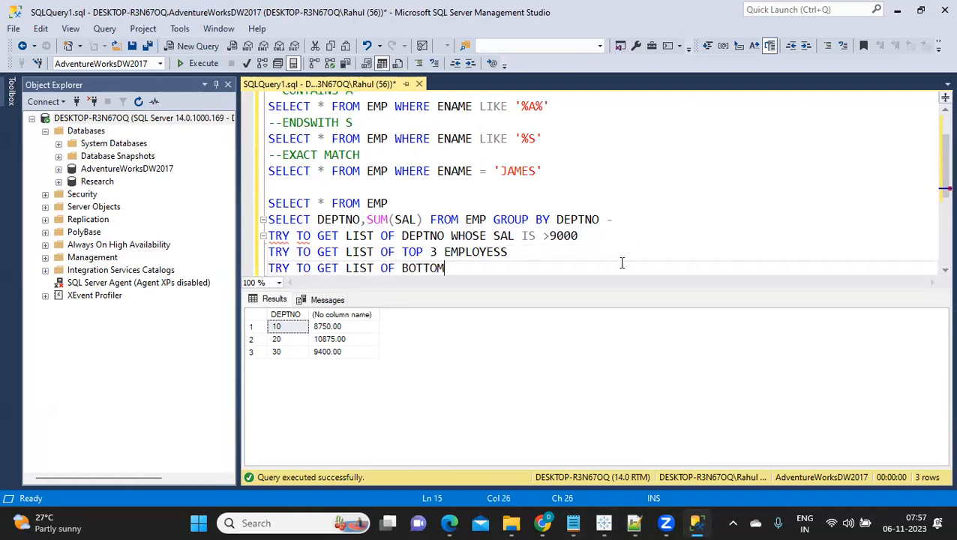
{"action": "type", "text": "3 EMPLOYEES"}
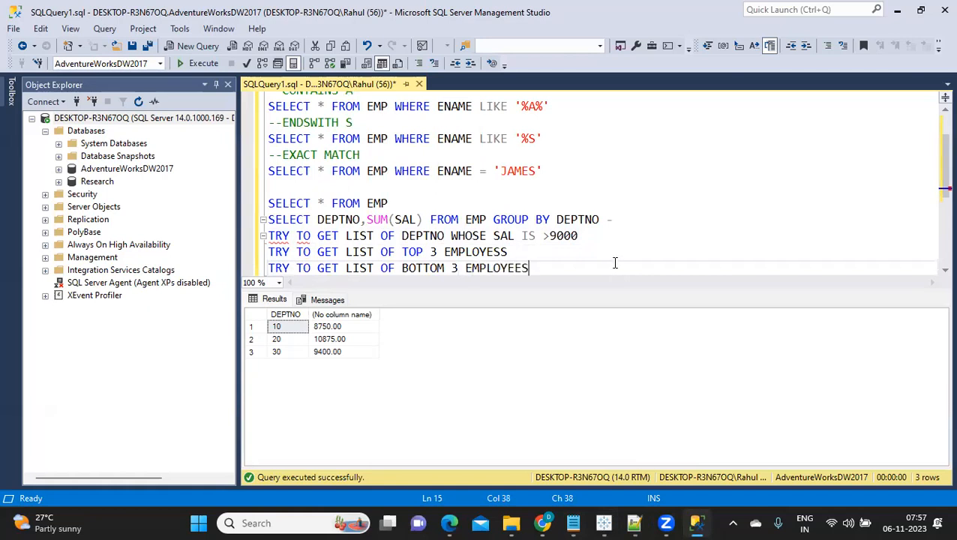
- Highlight the practice notes at the end of the query to review them, ending on the top 3 and bottom 3 lines
{"action": "left_click_drag", "start_coordinate": [566, 267], "coordinate": [255, 240]}
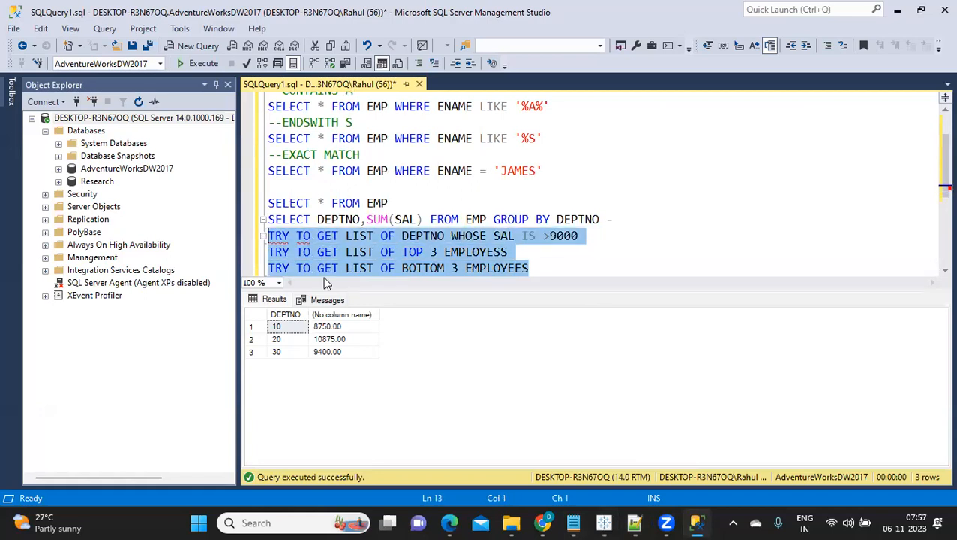
{"action": "left_click", "coordinate": [475, 266]}
{"action": "left_click_drag", "start_coordinate": [518, 254], "coordinate": [229, 255]}
{"action": "left_click", "coordinate": [531, 267]}
{"action": "left_click_drag", "start_coordinate": [531, 267], "coordinate": [248, 255]}
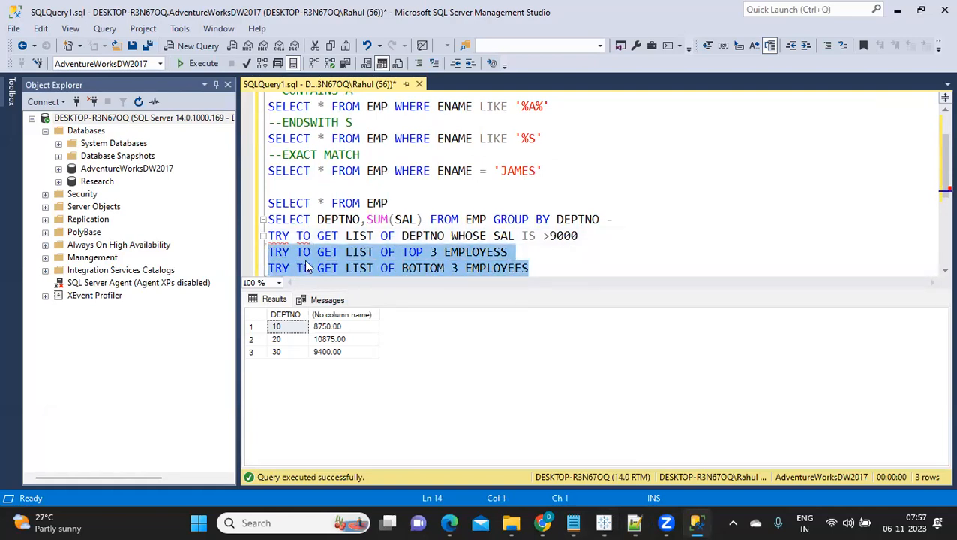
{"action": "left_click", "coordinate": [353, 258]}
{"action": "left_click_drag", "start_coordinate": [540, 267], "coordinate": [207, 256]}
- Switch back to the Tableau Book2 workbook and look over the Sub-Category filter settings without changing them
{"action": "mouse_move", "coordinate": [607, 524]}
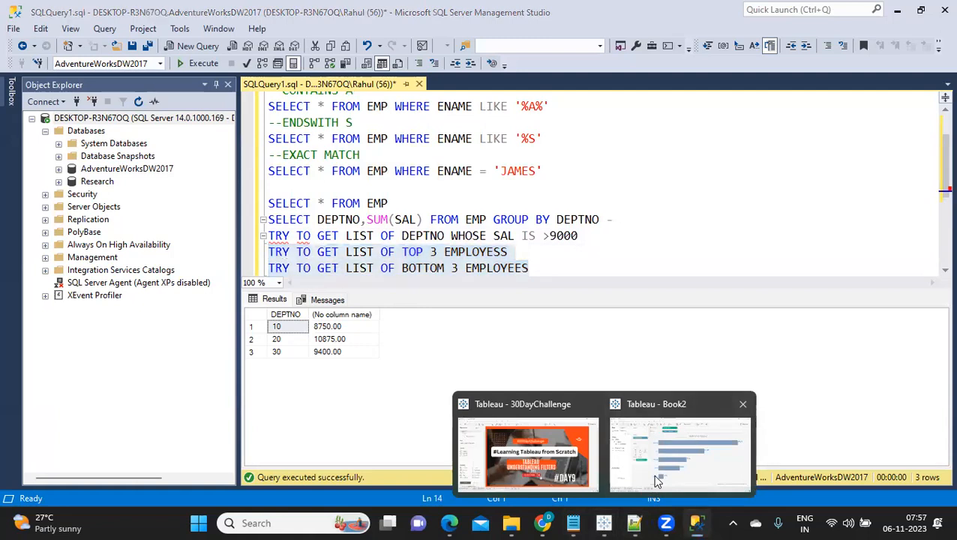
{"action": "left_click", "coordinate": [652, 474]}
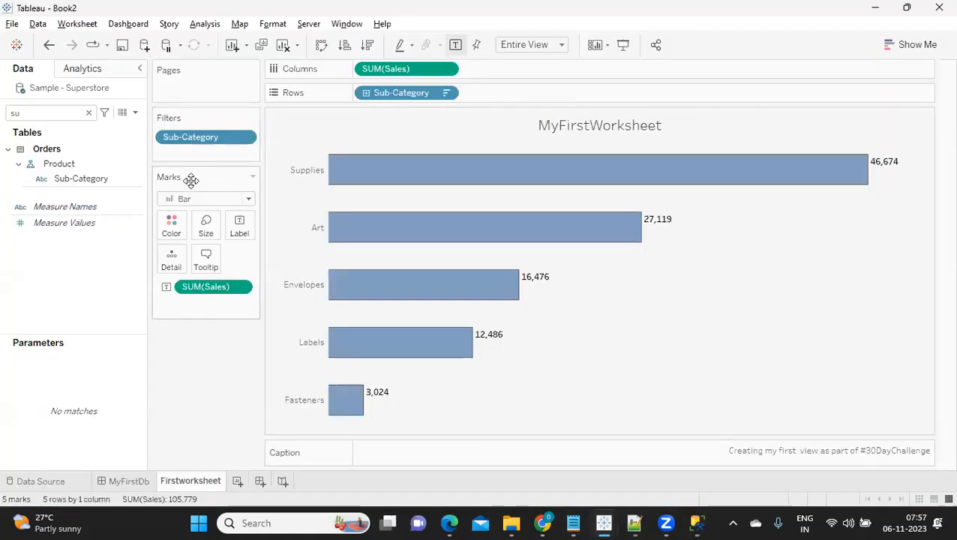
{"action": "left_click", "coordinate": [244, 140]}
{"action": "left_click", "coordinate": [197, 155]}
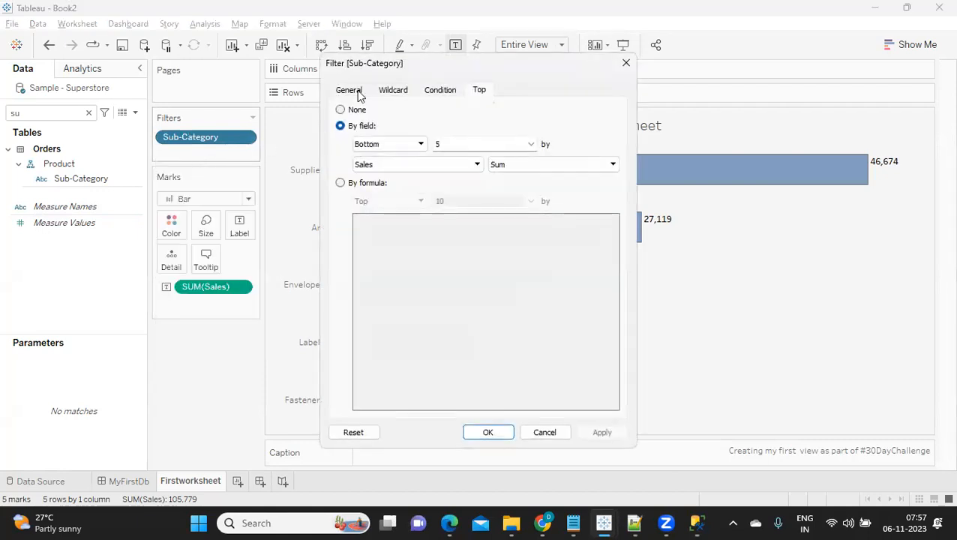
{"action": "left_click", "coordinate": [495, 478]}
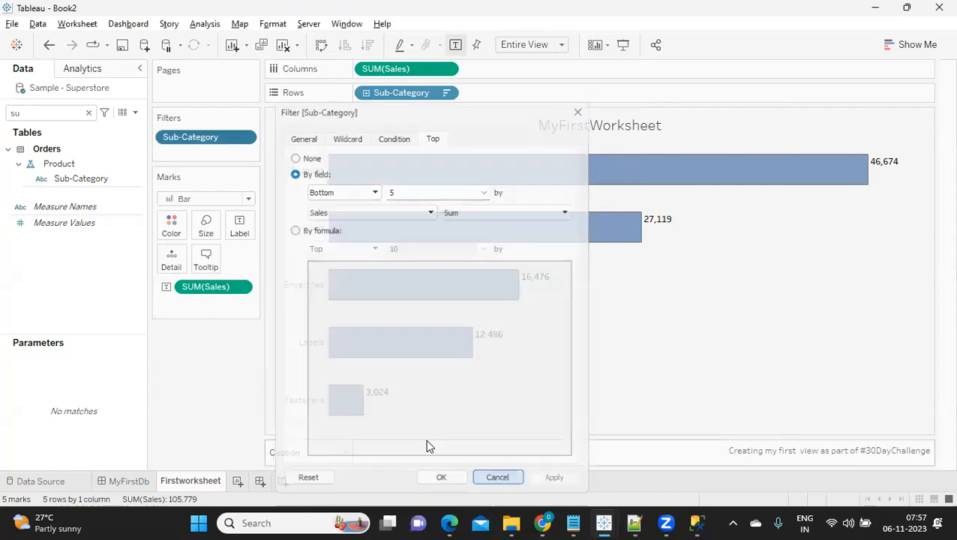
- Remove the Sub-Category filter from the worksheet and start a new filter on Sales aggregated as Sum
{"action": "left_click_drag", "start_coordinate": [191, 137], "coordinate": [202, 371]}
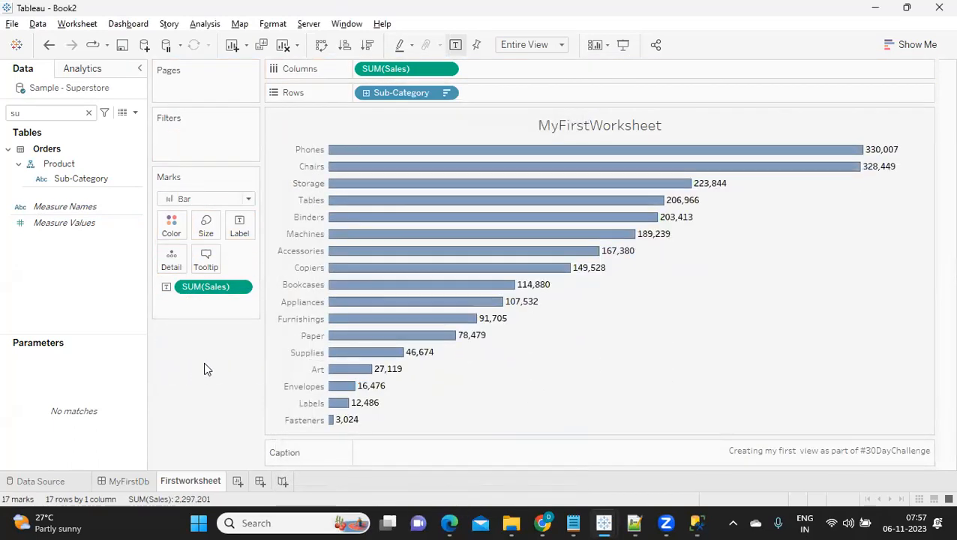
{"action": "left_click", "coordinate": [89, 114]}
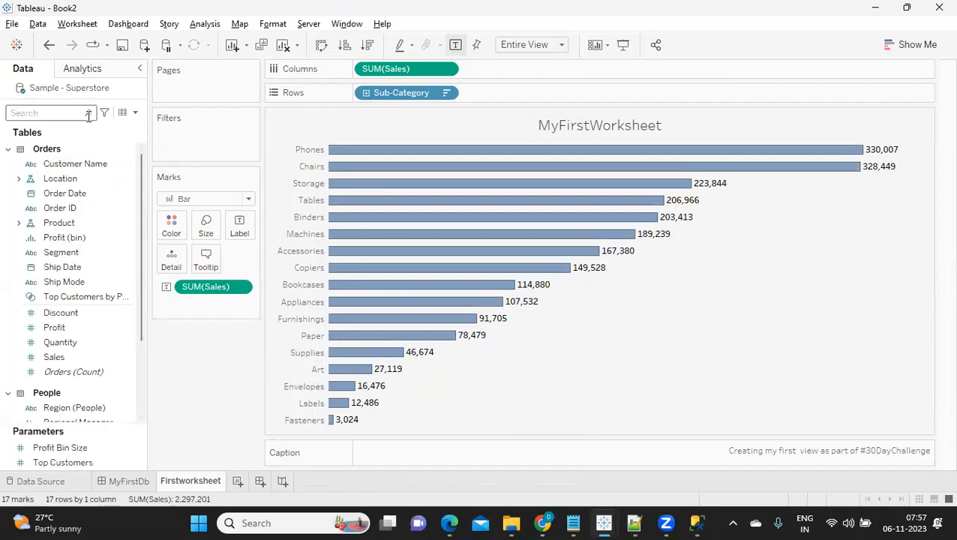
{"action": "type", "text": "SA"}
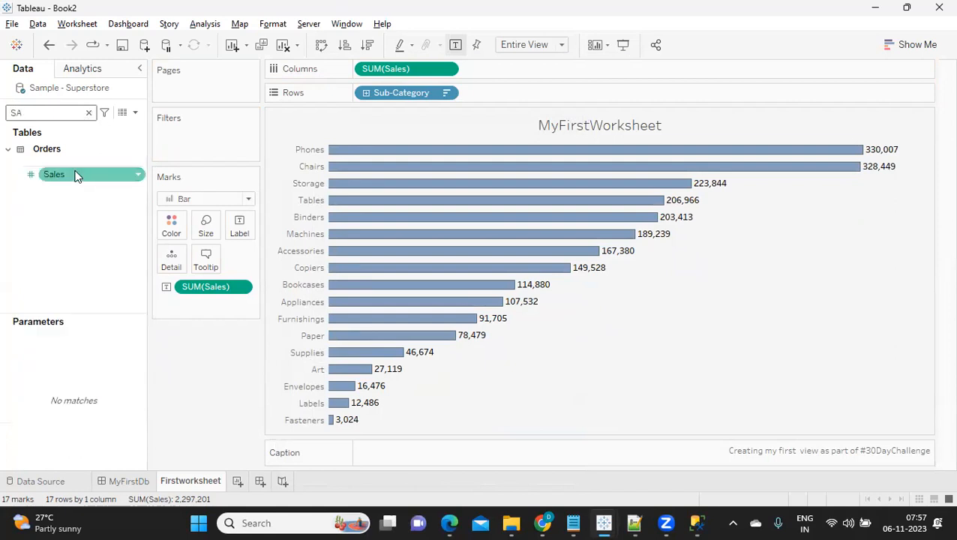
{"action": "left_click_drag", "start_coordinate": [77, 175], "coordinate": [177, 142]}
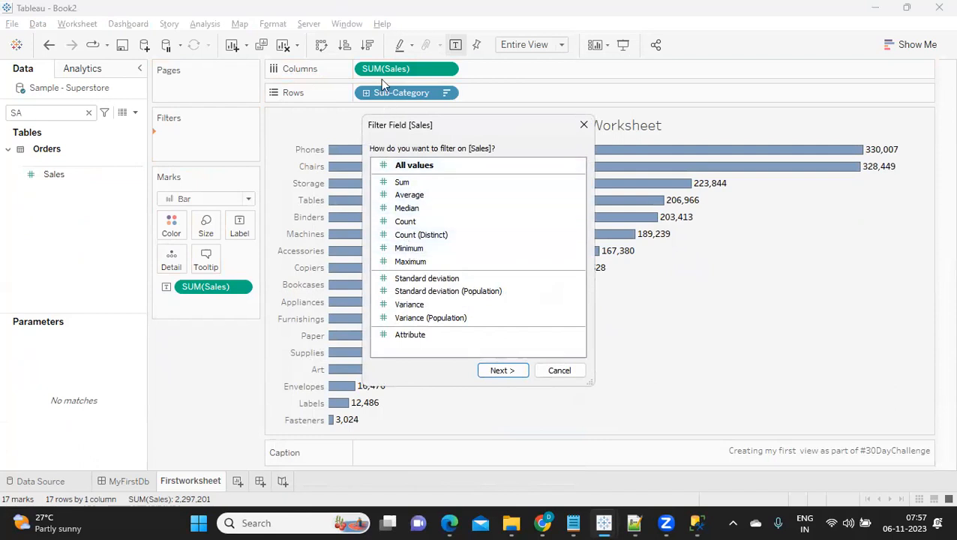
{"action": "left_click", "coordinate": [399, 184]}
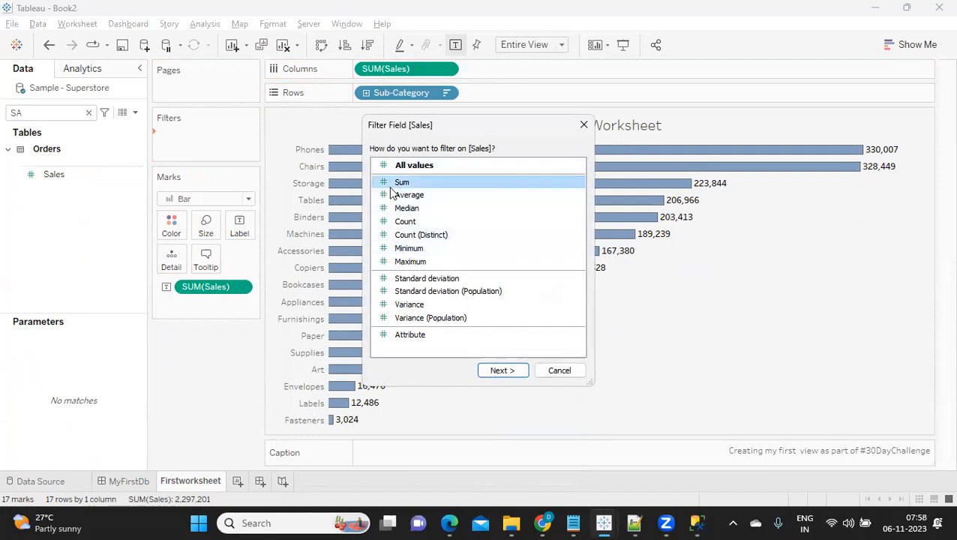
{"action": "left_click", "coordinate": [495, 371]}
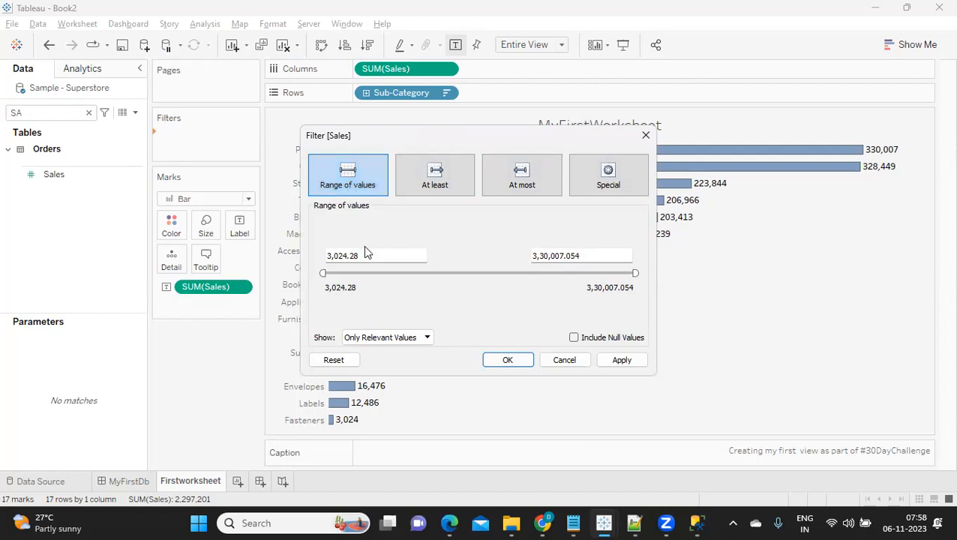
- Examine the minimum and maximum of the Sales range of values, moving the filter dialog off the Sub-Category labels
{"action": "left_click_drag", "start_coordinate": [363, 256], "coordinate": [316, 257]}
{"action": "left_click_drag", "start_coordinate": [604, 255], "coordinate": [494, 254]}
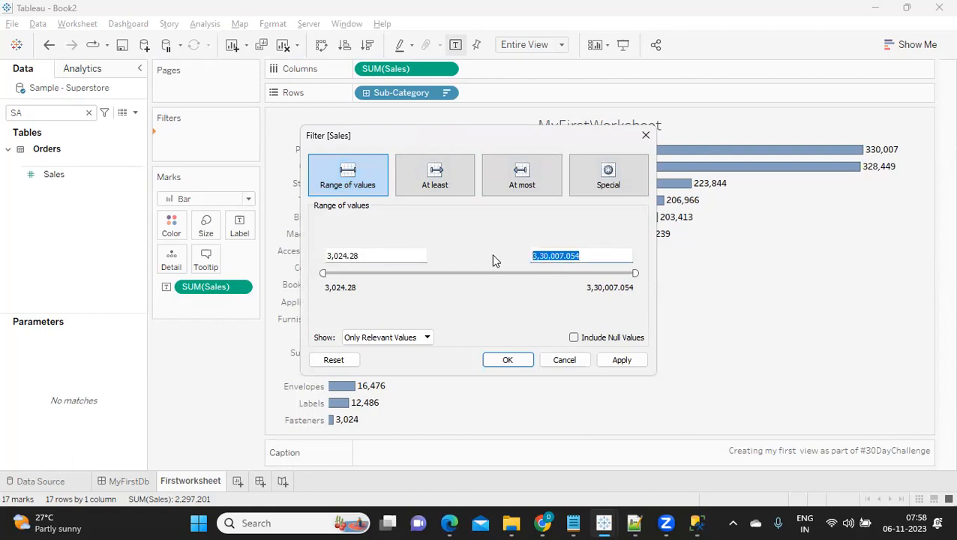
{"action": "left_click", "coordinate": [414, 148]}
{"action": "left_click_drag", "start_coordinate": [498, 143], "coordinate": [671, 129]}
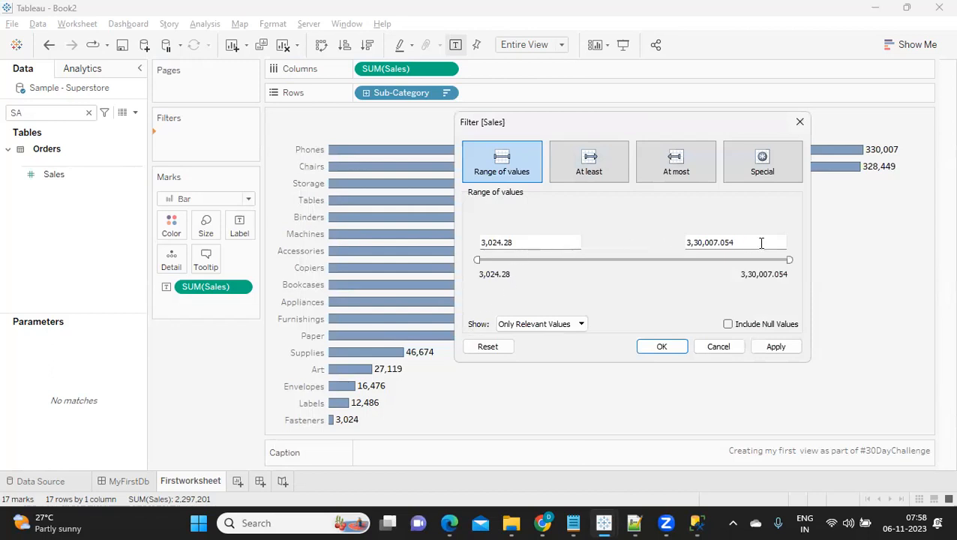
{"action": "mouse_move", "coordinate": [480, 261]}
{"action": "left_mouse_down"}
{"action": "mouse_move", "coordinate": [493, 260]}
{"action": "mouse_move", "coordinate": [477, 265]}
{"action": "left_mouse_up"}
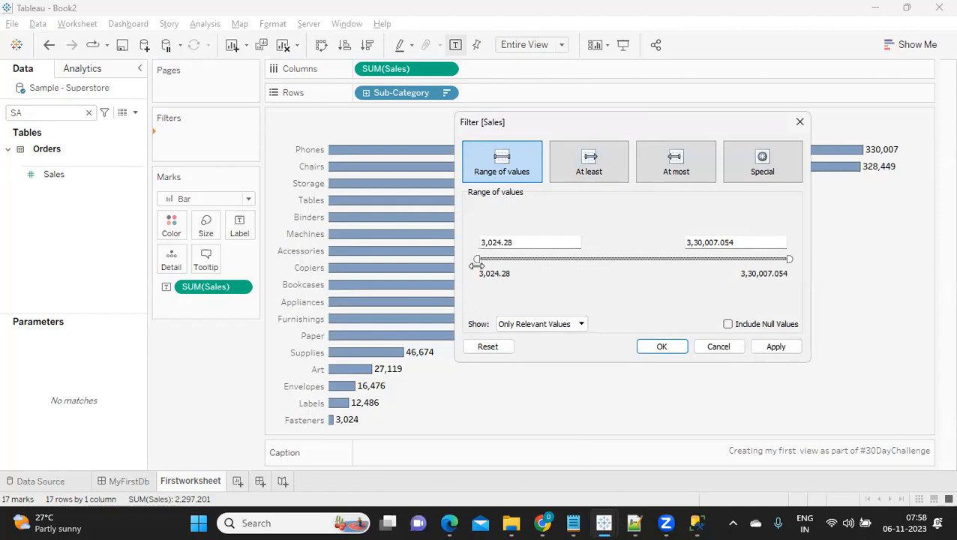
- Limit the Sales filter to a range of values from 10,000 to 20,000, apply it and move the dialog off the bars
{"action": "left_click_drag", "start_coordinate": [556, 244], "coordinate": [446, 237]}
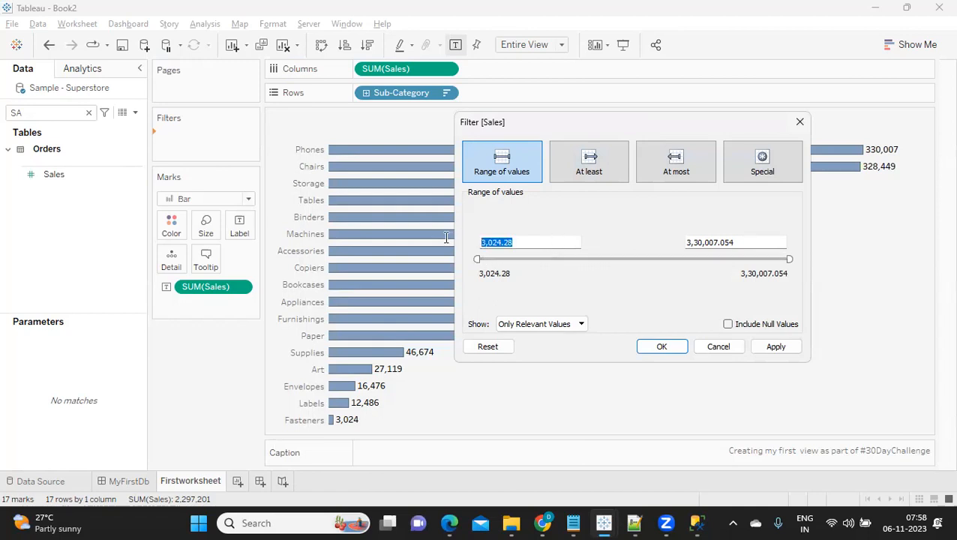
{"action": "type", "text": "100"}
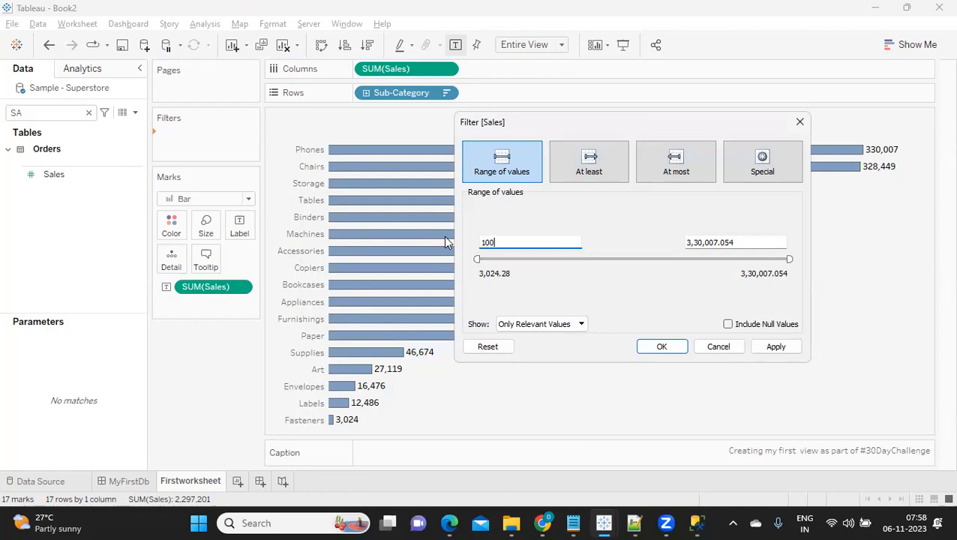
{"action": "type", "text": "00"}
{"action": "left_click_drag", "start_coordinate": [768, 240], "coordinate": [660, 237]}
{"action": "type", "text": "20,00000"}
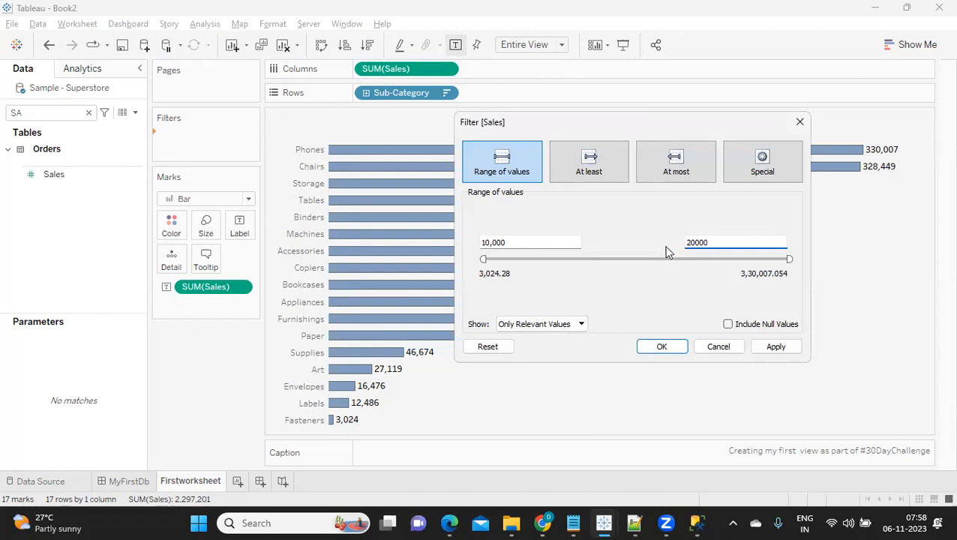
{"action": "left_click", "coordinate": [774, 349]}
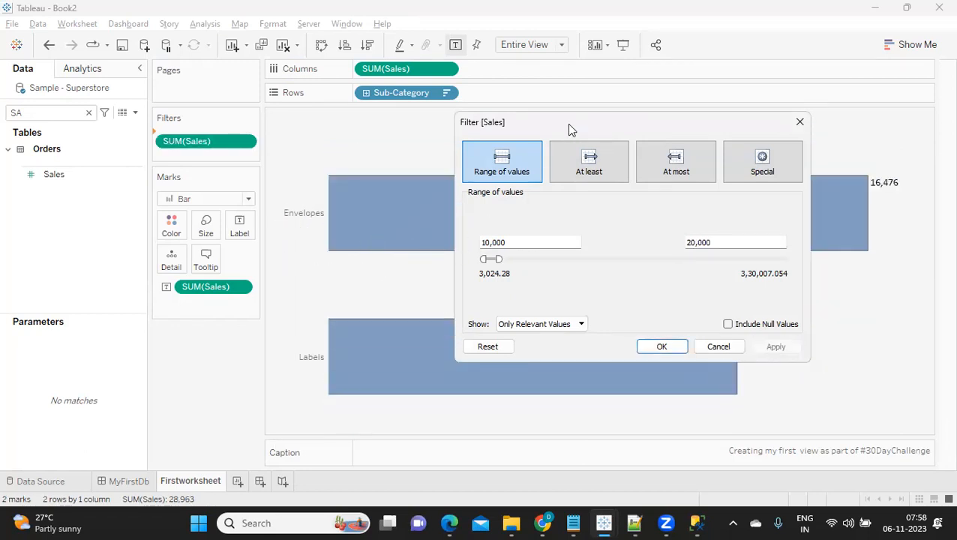
{"action": "left_click_drag", "start_coordinate": [568, 125], "coordinate": [255, 136]}
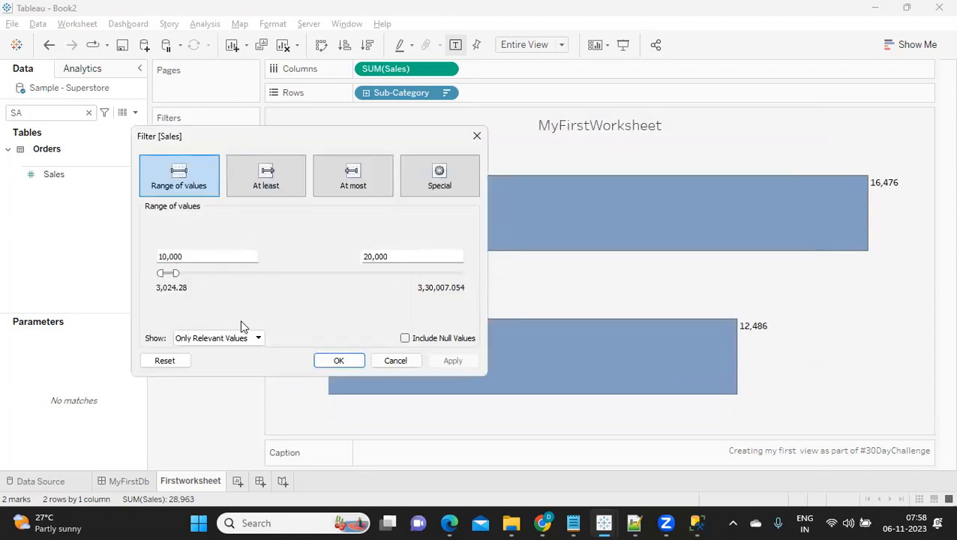
- Change the Sales filter to At least with a minimum of 10,000 and apply it
{"action": "left_click", "coordinate": [269, 176]}
{"action": "left_click_drag", "start_coordinate": [207, 257], "coordinate": [119, 260]}
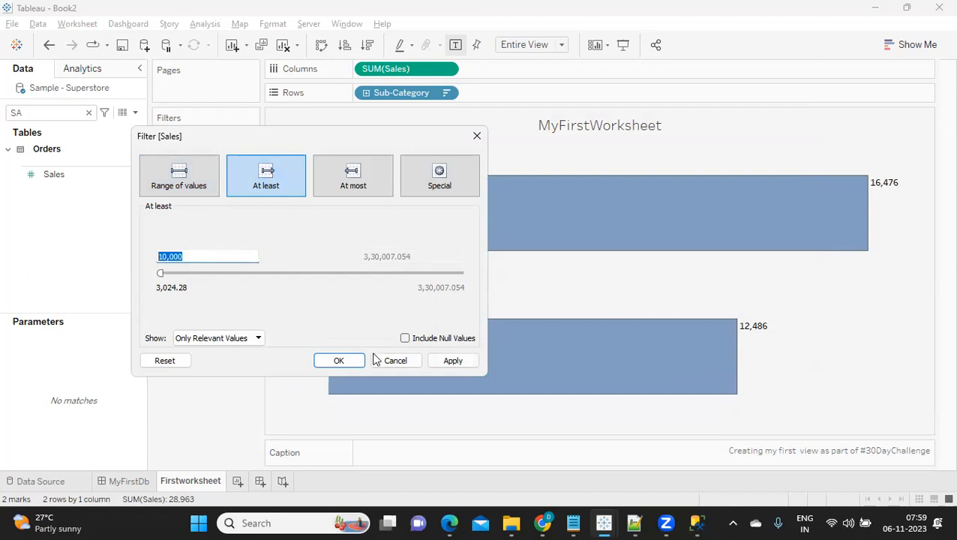
{"action": "left_click", "coordinate": [456, 362]}
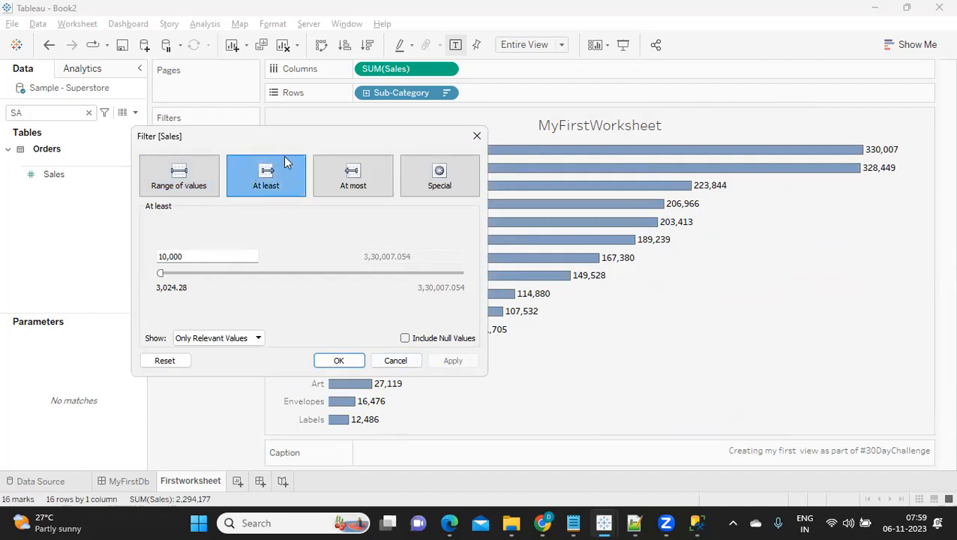
- Change the Sales filter to At most with a maximum of 10,000 and apply it
{"action": "left_click", "coordinate": [351, 183]}
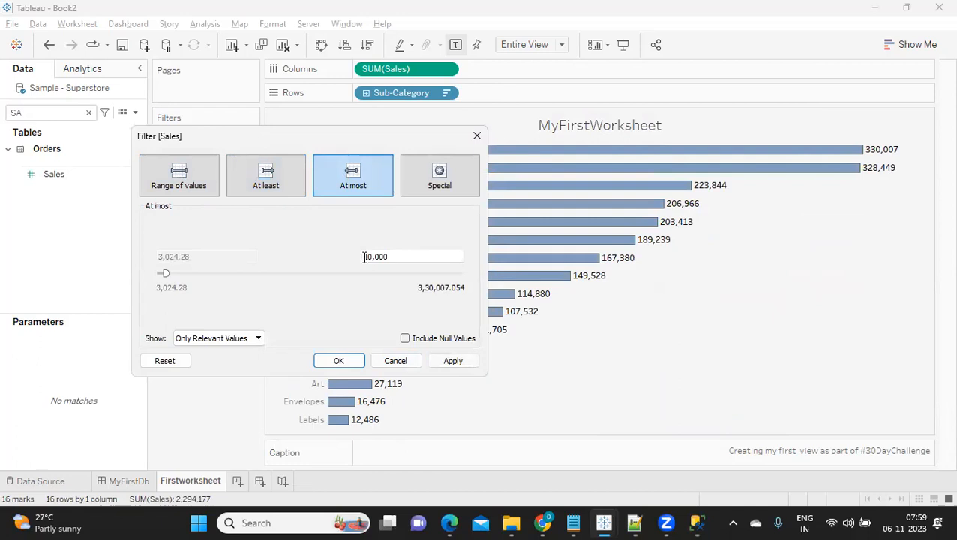
{"action": "left_click_drag", "start_coordinate": [394, 255], "coordinate": [296, 258]}
{"action": "left_click", "coordinate": [264, 189]}
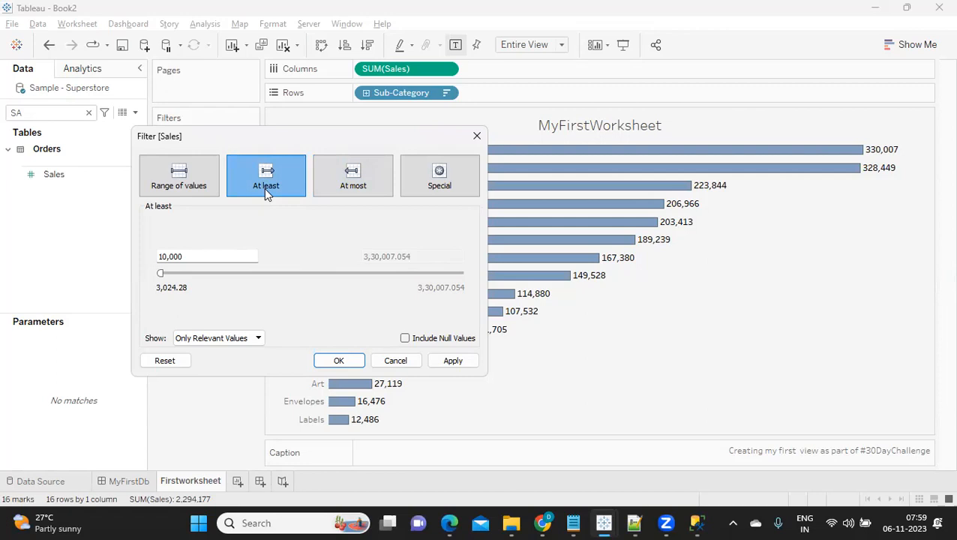
{"action": "left_click", "coordinate": [350, 187]}
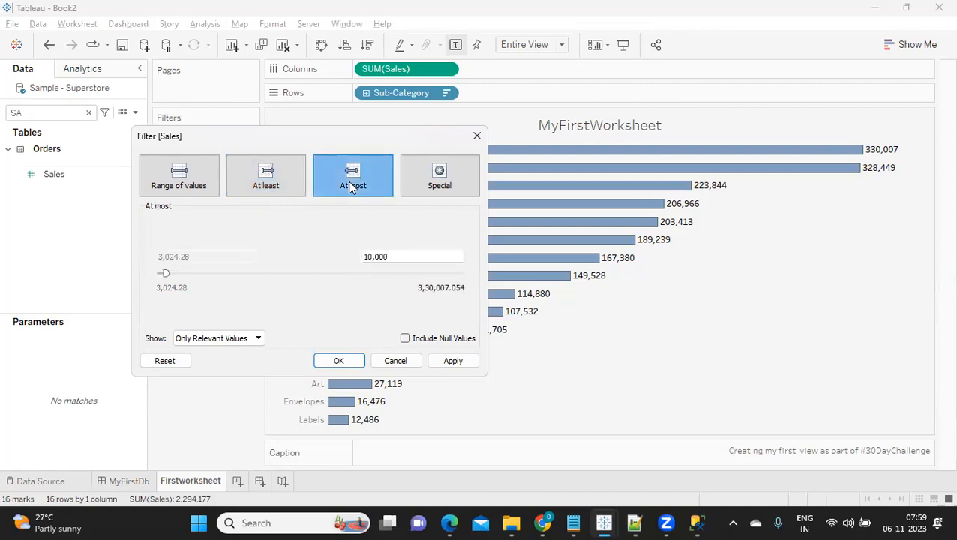
{"action": "left_click", "coordinate": [454, 361]}
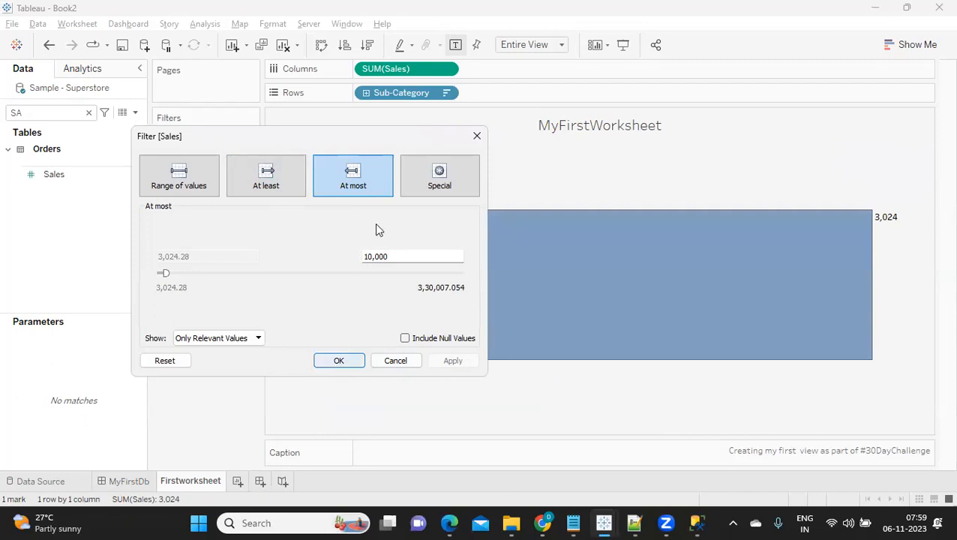
- Review the Special options of the Sales filter and the three range types again, leaving the dialog without applying changes
{"action": "left_click", "coordinate": [435, 178]}
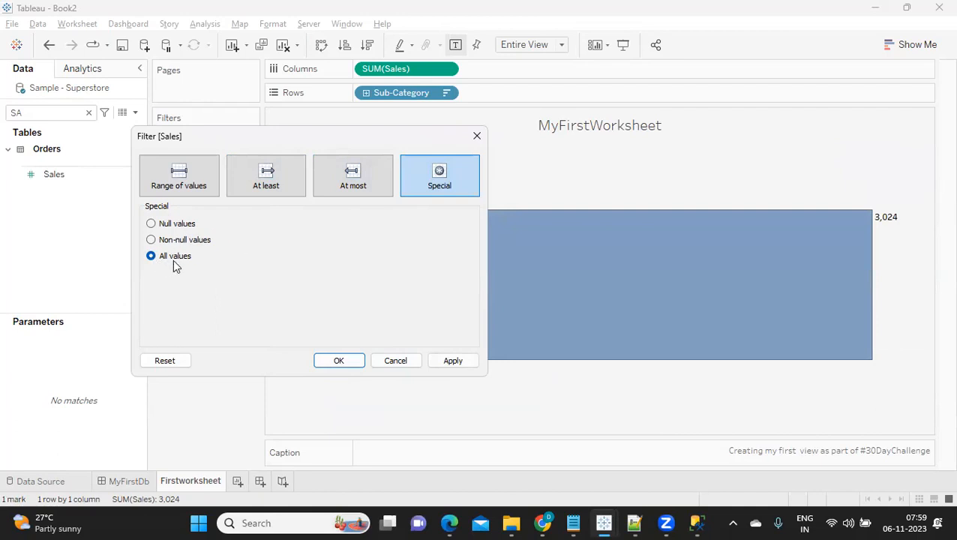
{"action": "left_click", "coordinate": [192, 184]}
{"action": "left_click", "coordinate": [250, 185]}
{"action": "left_click", "coordinate": [336, 182]}
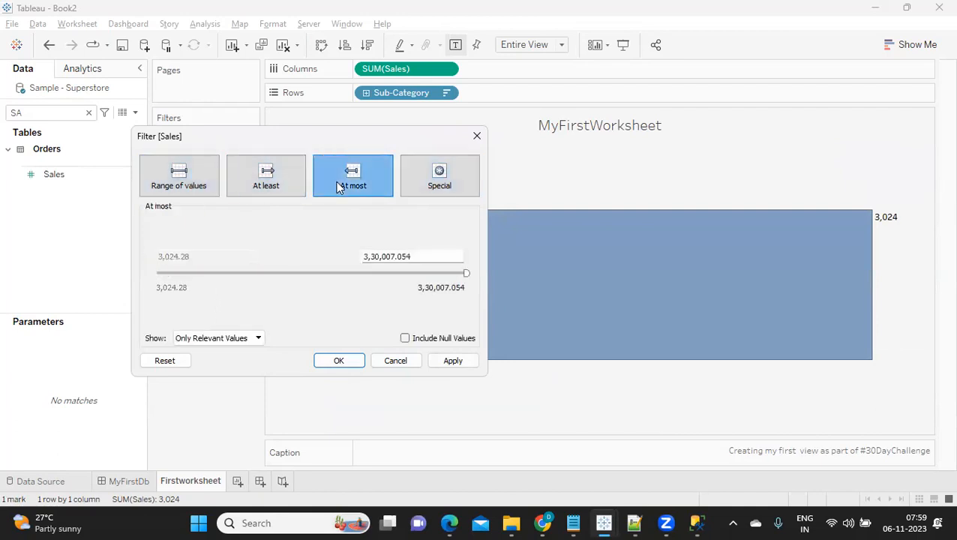
{"action": "left_click", "coordinate": [395, 361]}
- Remove the Sales filter from the worksheet and clear the search in the field list
{"action": "left_click_drag", "start_coordinate": [174, 137], "coordinate": [178, 362]}
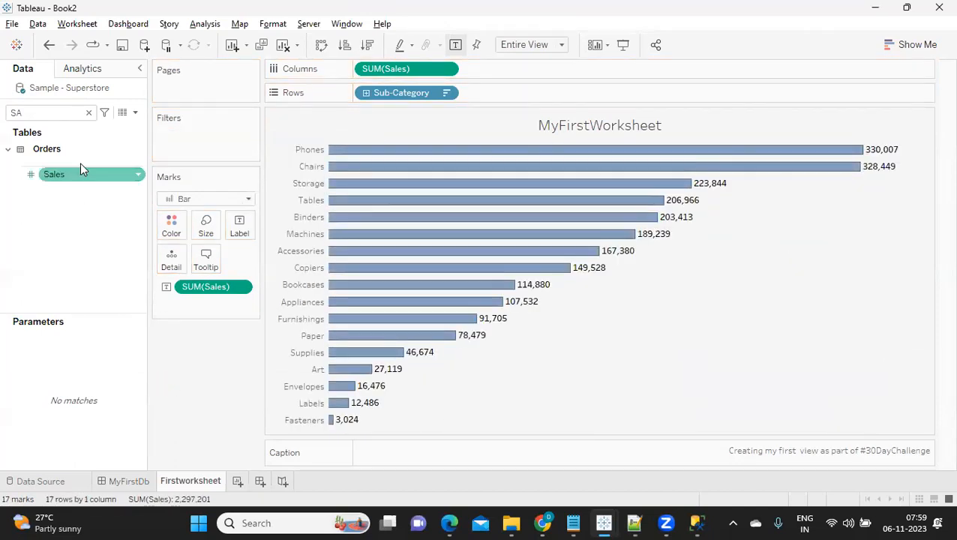
{"action": "left_click", "coordinate": [89, 113]}
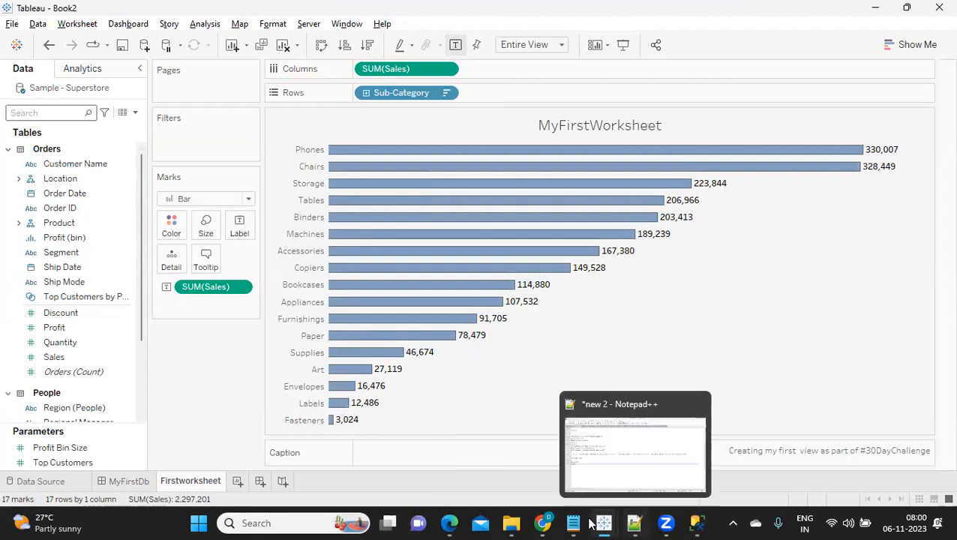
- Switch to the #30DayChallenge notes in Notepad and add the line "identify the scope of the data" at the end of DAY9
{"action": "mouse_move", "coordinate": [578, 523]}
{"action": "left_click", "coordinate": [582, 473]}
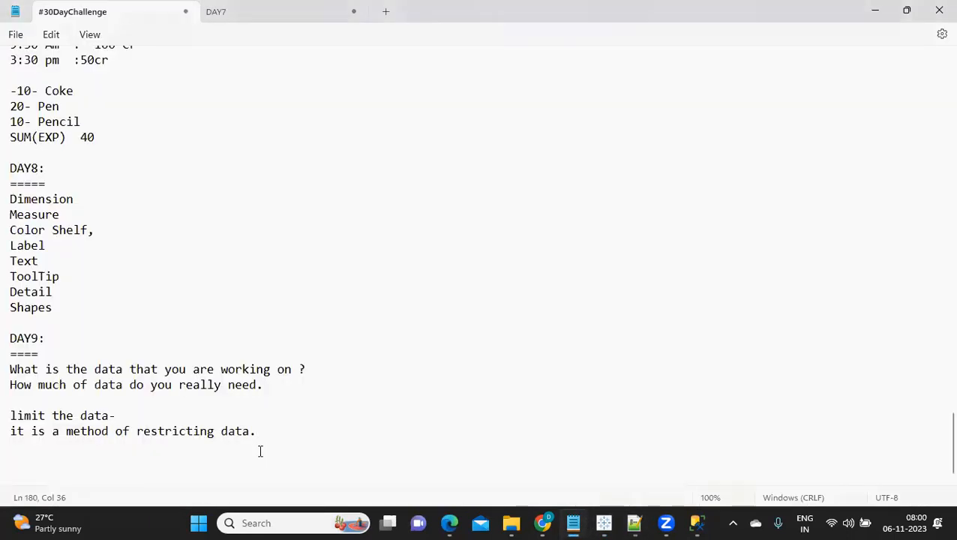
{"action": "key", "text": "Return"}
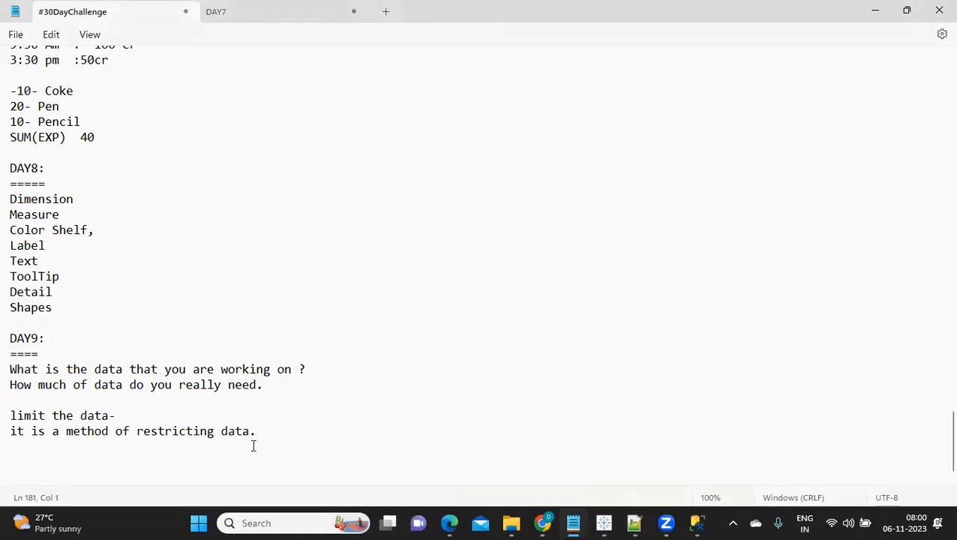
{"action": "type", "text": "idenfity t"}
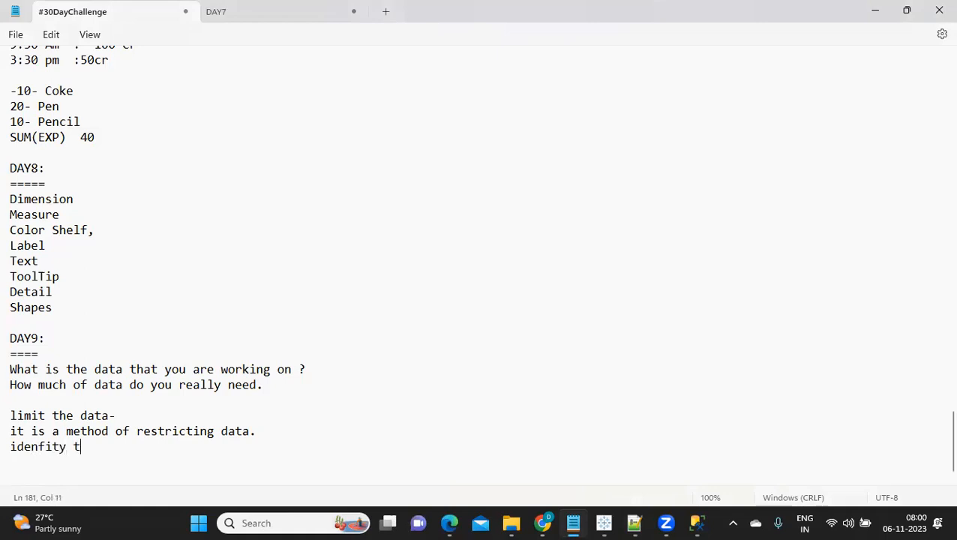
{"action": "key", "text": "BackSpace"}
{"action": "key", "text": "BackSpace"}
{"action": "key", "text": "BackSpace"}
{"action": "key", "text": "BackSpace"}
{"action": "key", "text": "BackSpace"}
{"action": "key", "text": "BackSpace"}
{"action": "type", "text": "tify the scope of the data"}
{"action": "key", "text": "Return"}
{"action": "key", "text": "Return"}
- Add the item "1. 2022 Data --" to the DAY9 notes, followed by the line "SELECT * FROM EMP WHERE DEPTNO =10"
{"action": "type", "text": "1. "}
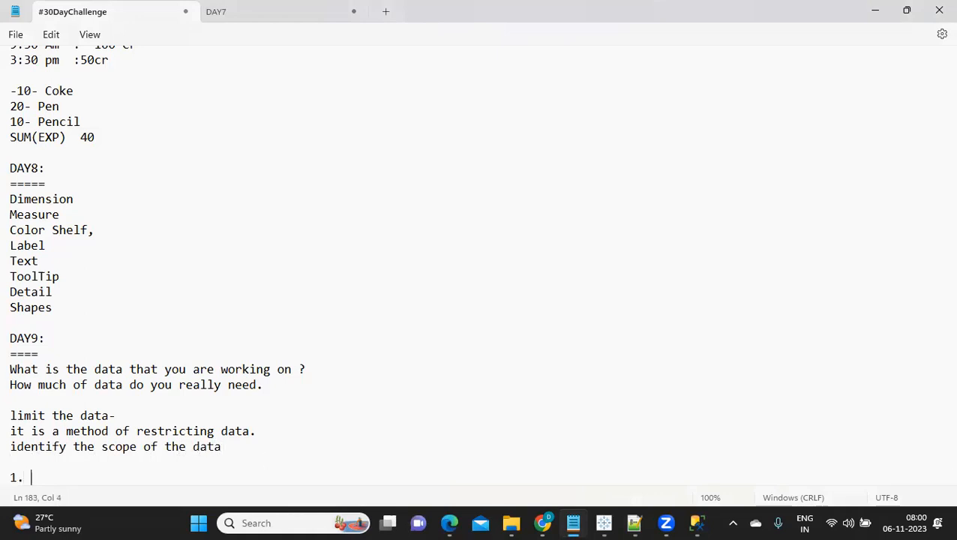
{"action": "type", "text": "2022 Data --"}
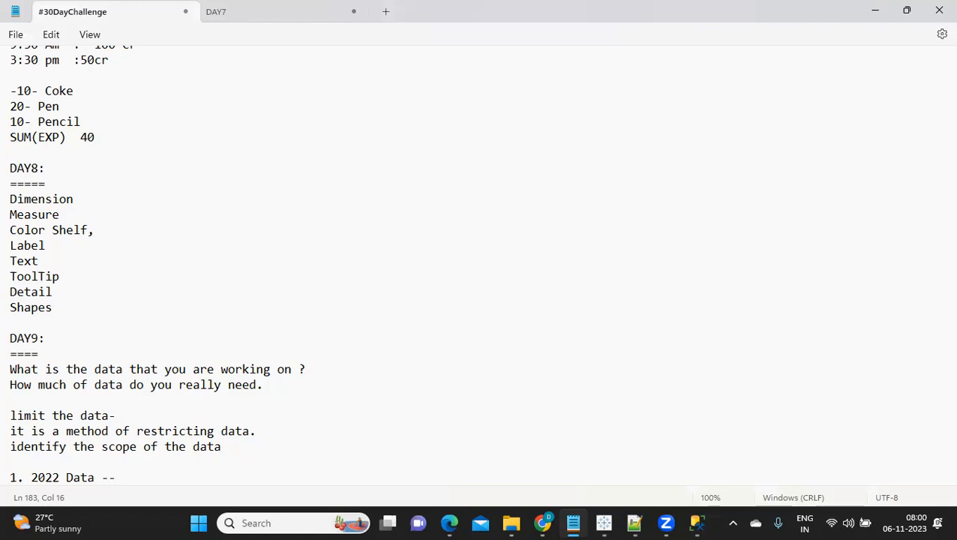
{"action": "key", "text": "Return"}
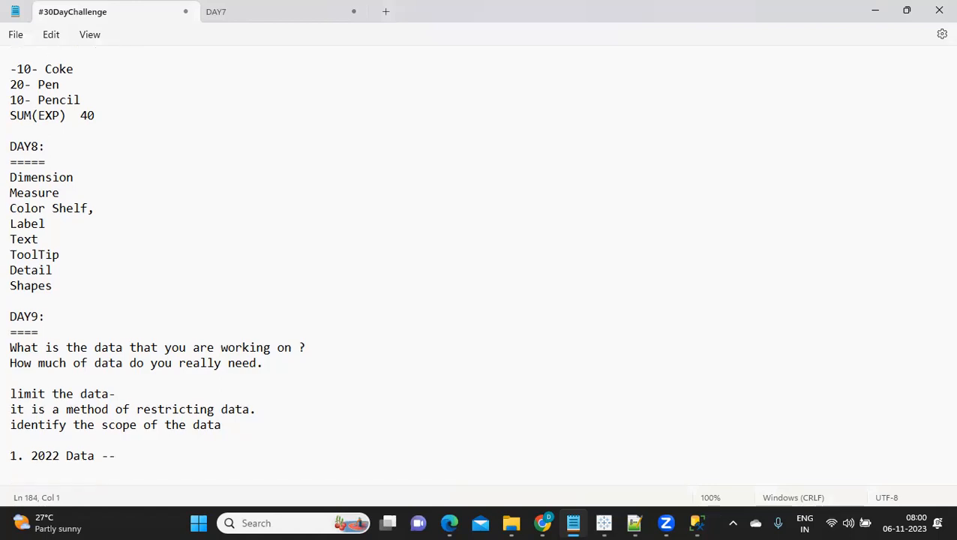
{"action": "type", "text": "SELECT"}
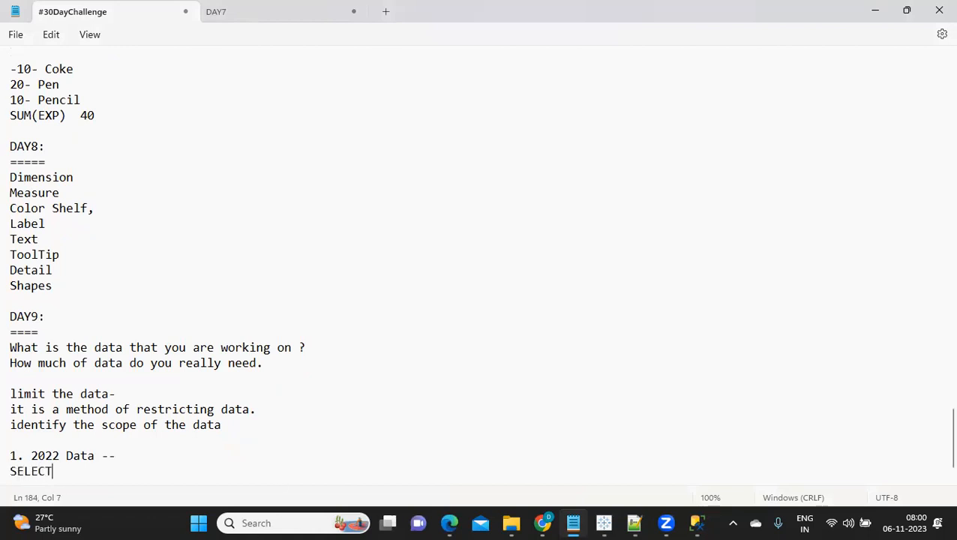
{"action": "type", "text": " * FROM EMP WHERE DEPTN"}
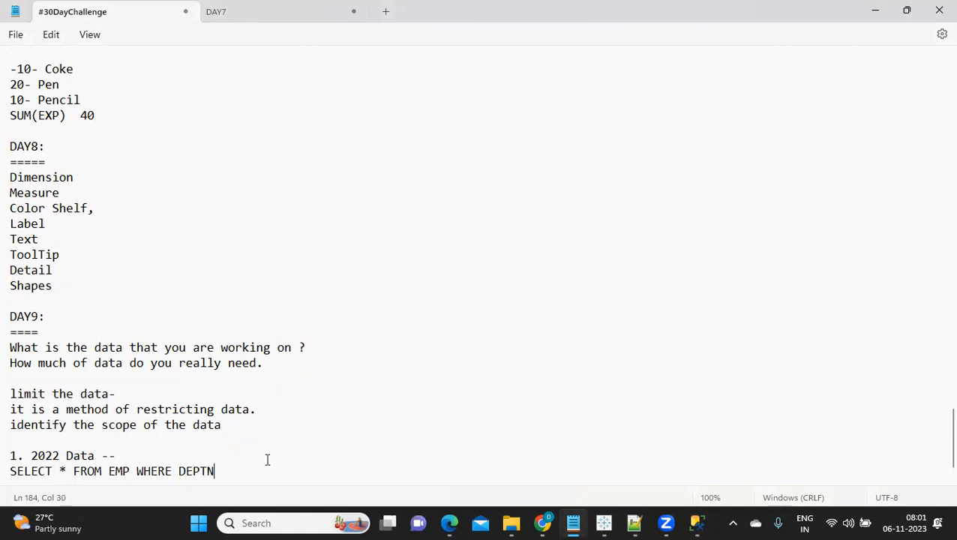
{"action": "type", "text": "O =10"}
{"action": "key", "text": "Return"}
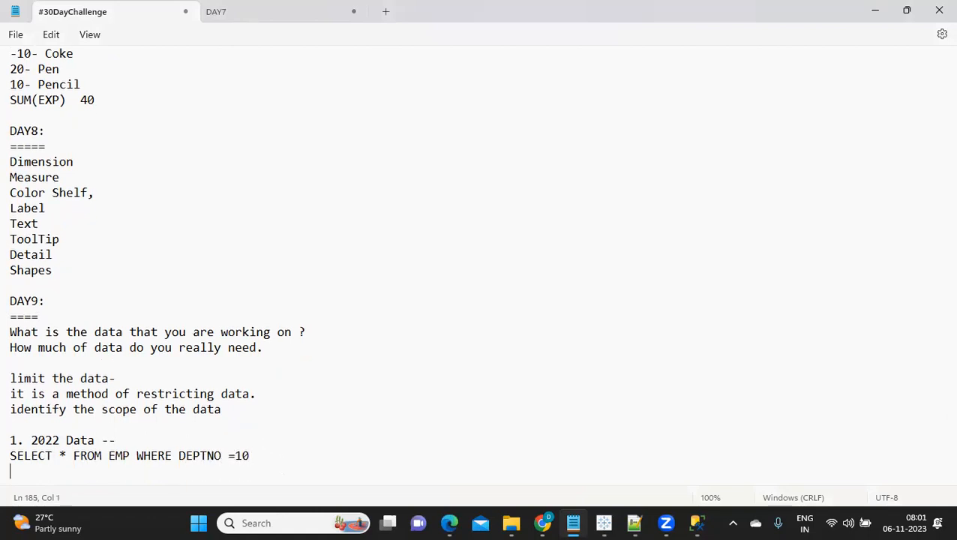
- Copy the DEPTNO =10 query from the notes to the end of SQLQuery1 in SQL Server Management Studio and run only that statement
{"action": "left_click_drag", "start_coordinate": [263, 455], "coordinate": [12, 458]}
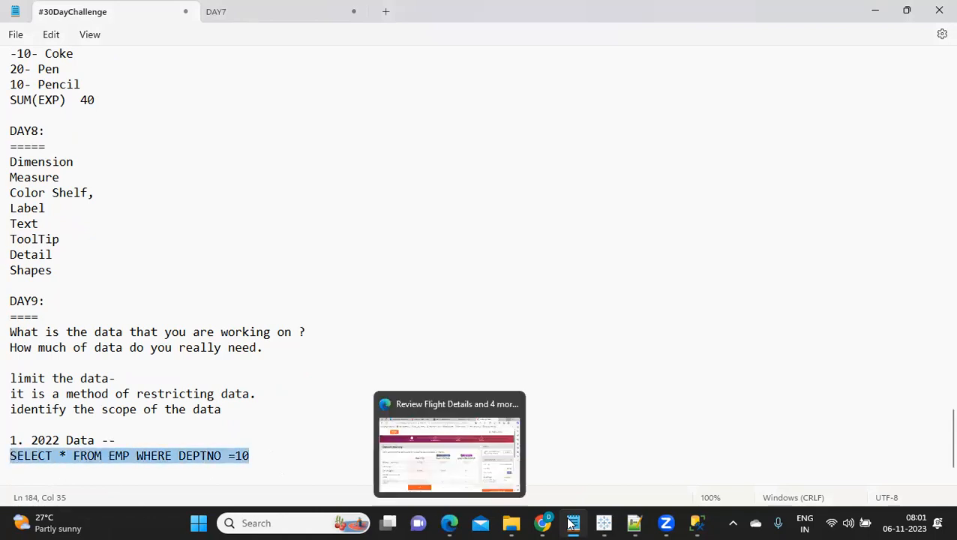
{"action": "mouse_move", "coordinate": [691, 501]}
{"action": "left_click", "coordinate": [689, 473]}
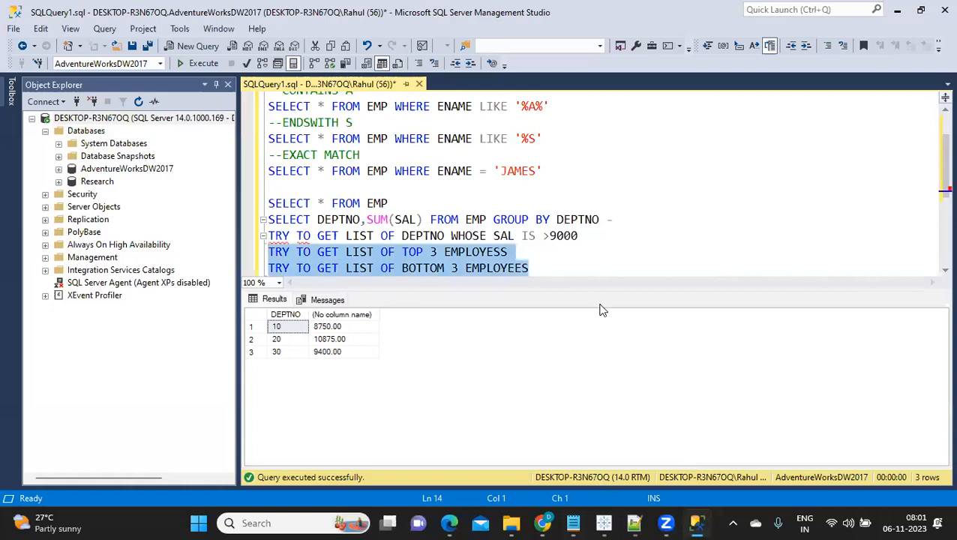
{"action": "left_click_drag", "start_coordinate": [562, 286], "coordinate": [562, 316]}
{"action": "left_click", "coordinate": [560, 273]}
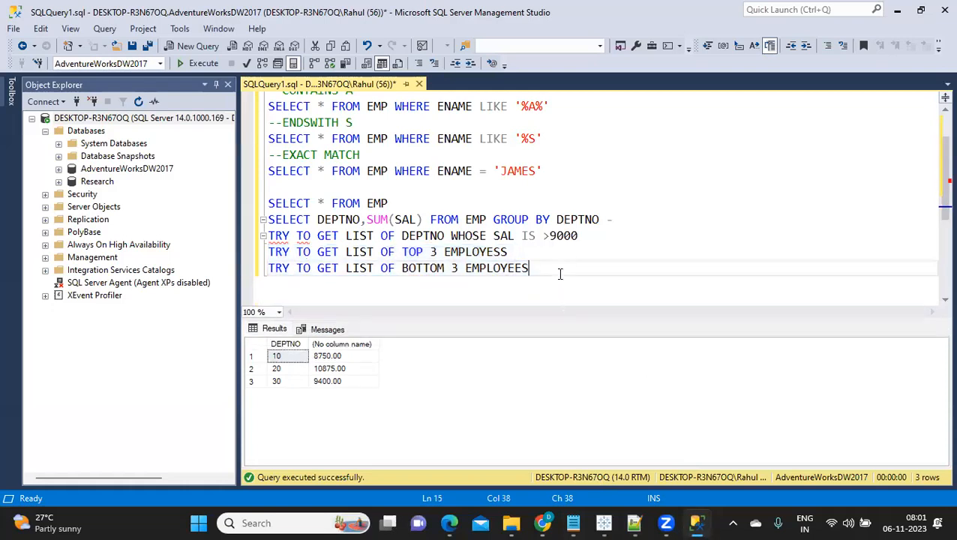
{"action": "key", "text": "Return"}
{"action": "key", "text": "Return"}
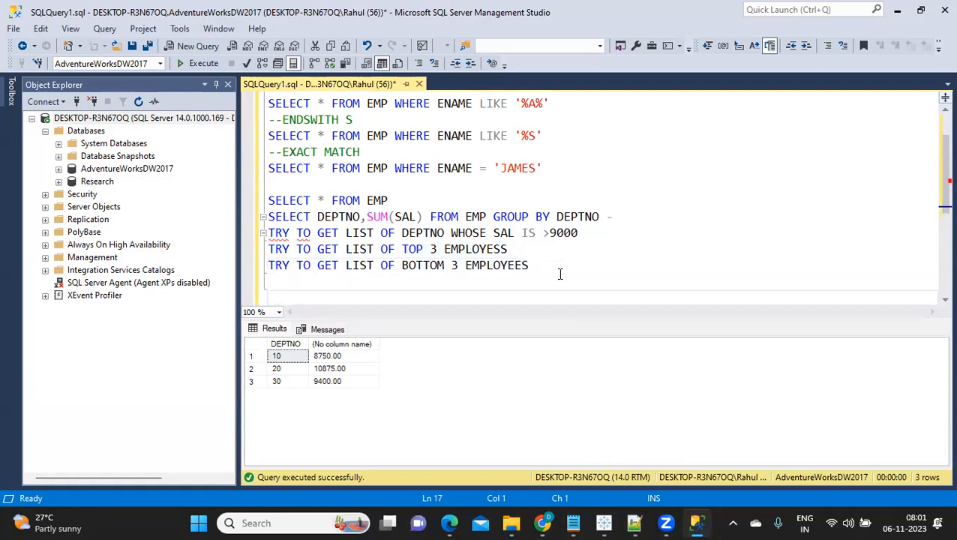
{"action": "type", "text": "SELECT * FROM EMP WHERE DEPTNO =10"}
{"action": "left_click_drag", "start_coordinate": [513, 297], "coordinate": [257, 298]}
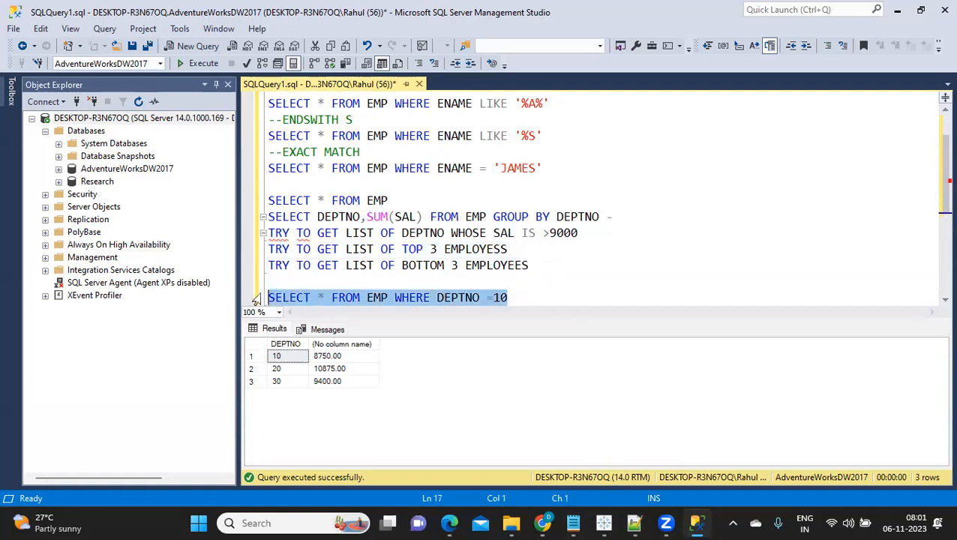
{"action": "key", "text": "F5"}
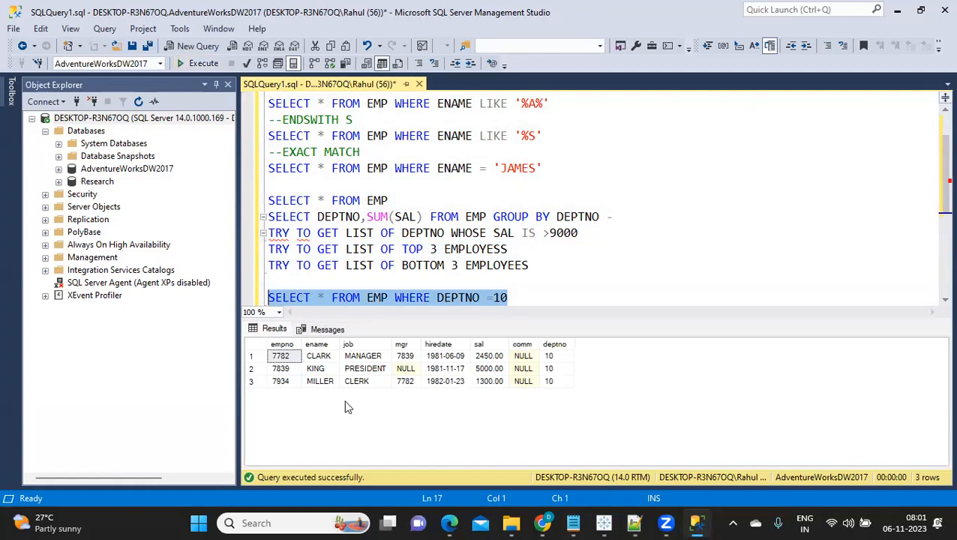
- Return to the Notepad notes and add "DATA SOURCE FILTER OR GLOBAL FILTER" on a new line below the query
{"action": "key", "text": "alt+Tab"}
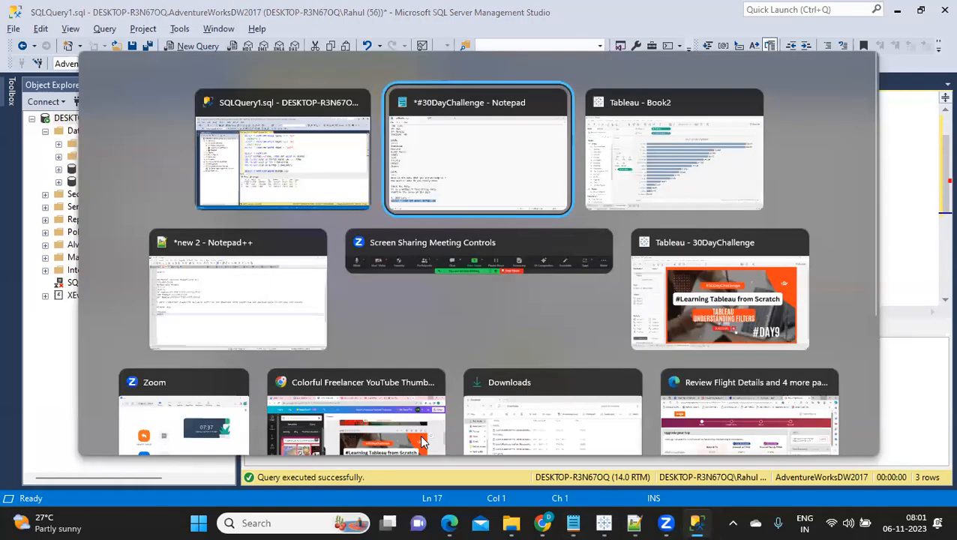
{"action": "scroll", "coordinate": [388, 428], "scroll_direction": "down", "scroll_amount": 1}
{"action": "left_click", "coordinate": [324, 423]}
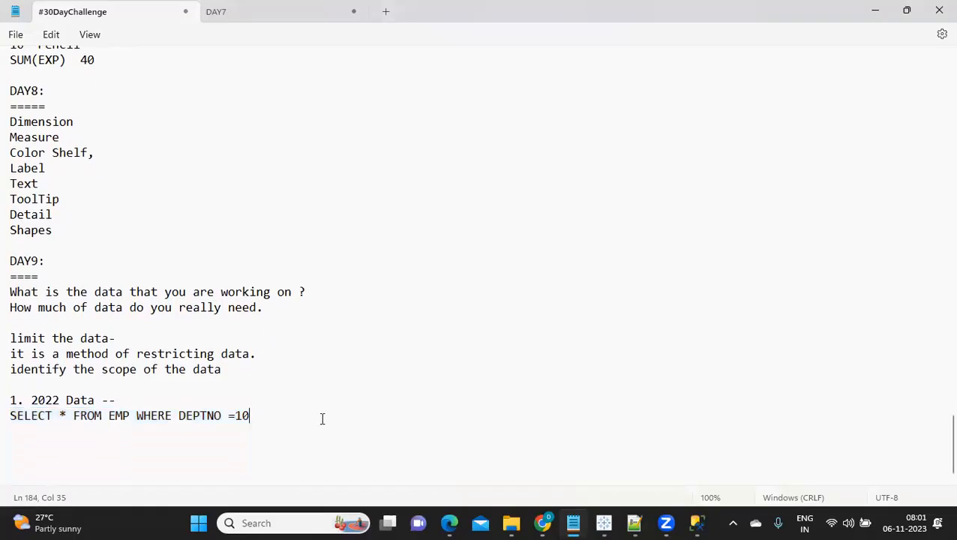
{"action": "key", "text": "Return"}
{"action": "type", "text": "DATA SOURC"}
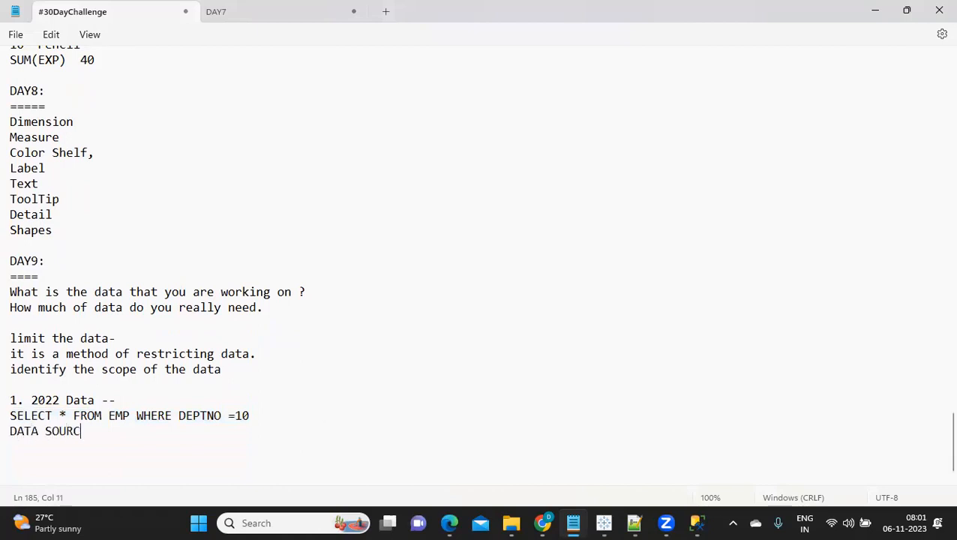
{"action": "type", "text": "E FILTER OR GLOBAL "}
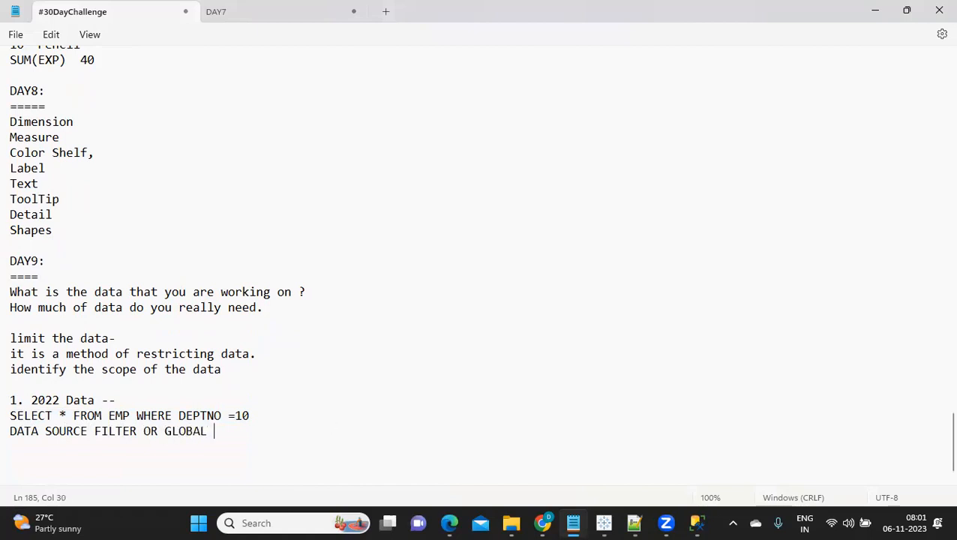
{"action": "type", "text": "FILTER"}
- Switch back to the Tableau Book2 workbook showing the Sub-Category sales chart
{"action": "key", "text": "alt+Tab"}
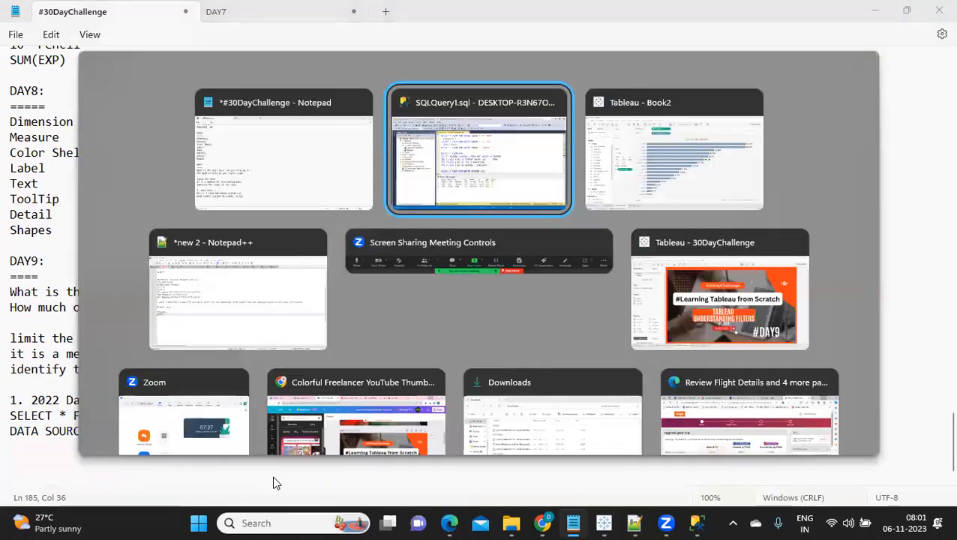
{"action": "mouse_move", "coordinate": [571, 525]}
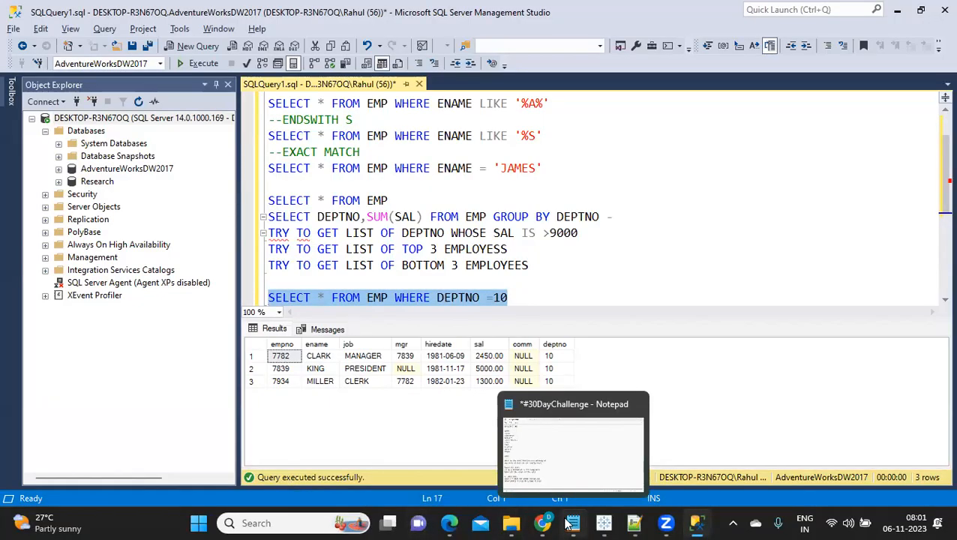
{"action": "mouse_move", "coordinate": [604, 524]}
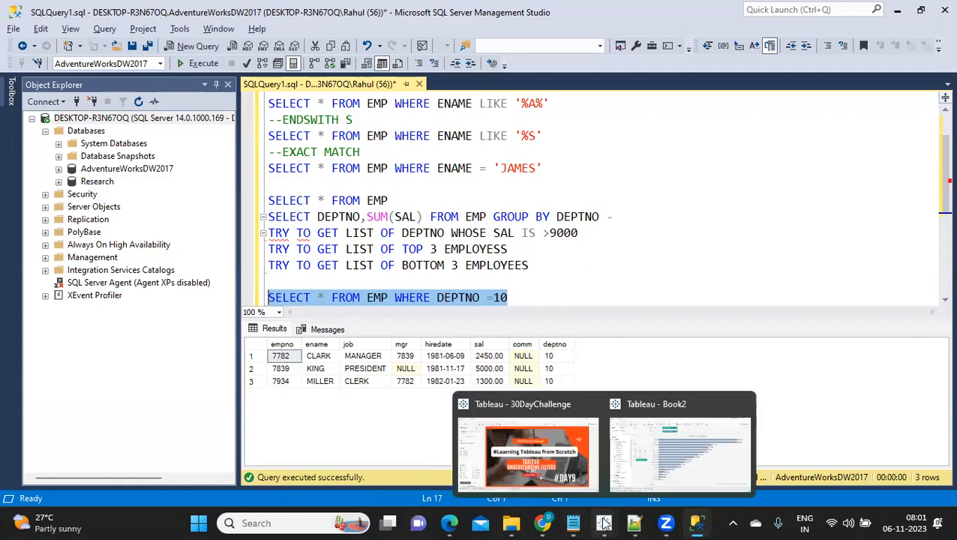
{"action": "left_click", "coordinate": [667, 455]}
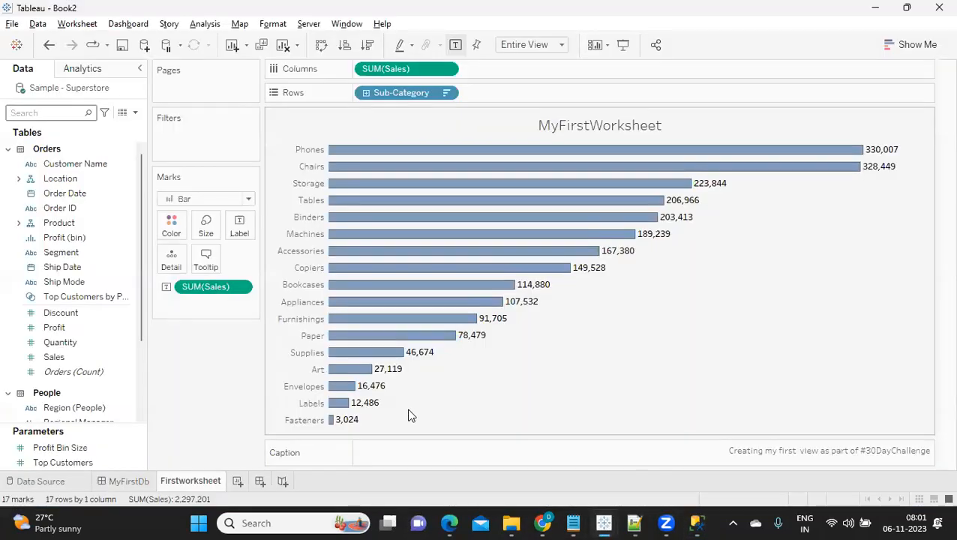
- Remove the People table from the Sample - Superstore data source, leaving only Orders in the model
{"action": "left_click", "coordinate": [33, 482]}
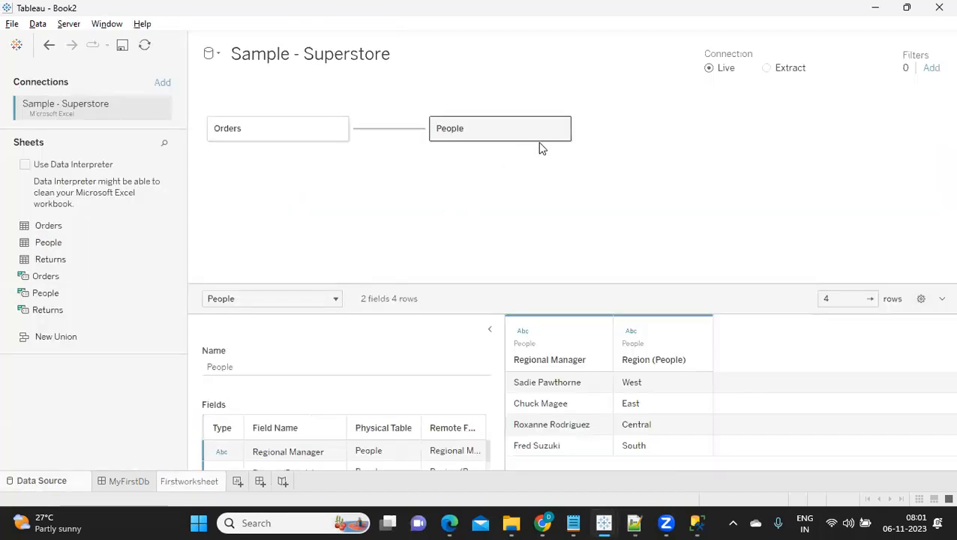
{"action": "left_click", "coordinate": [559, 129]}
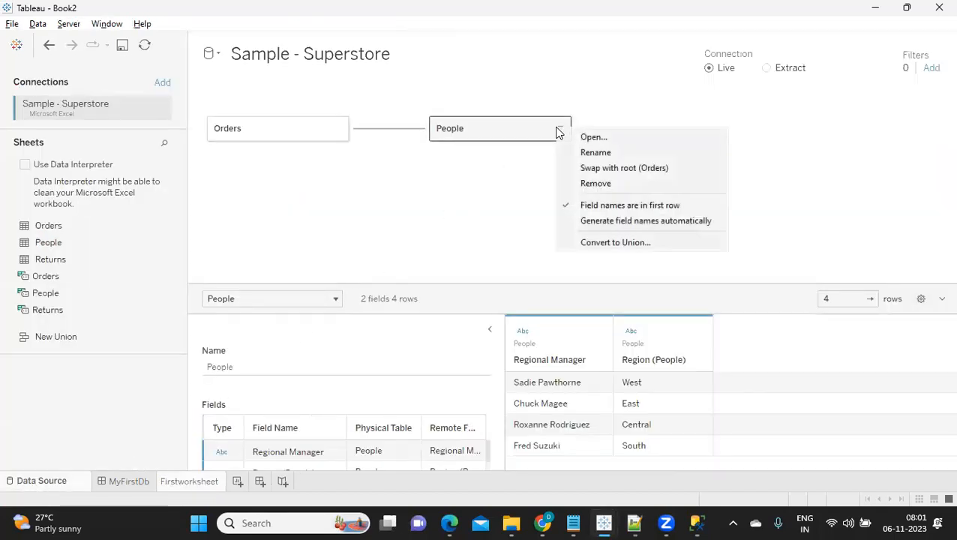
{"action": "left_click", "coordinate": [593, 184]}
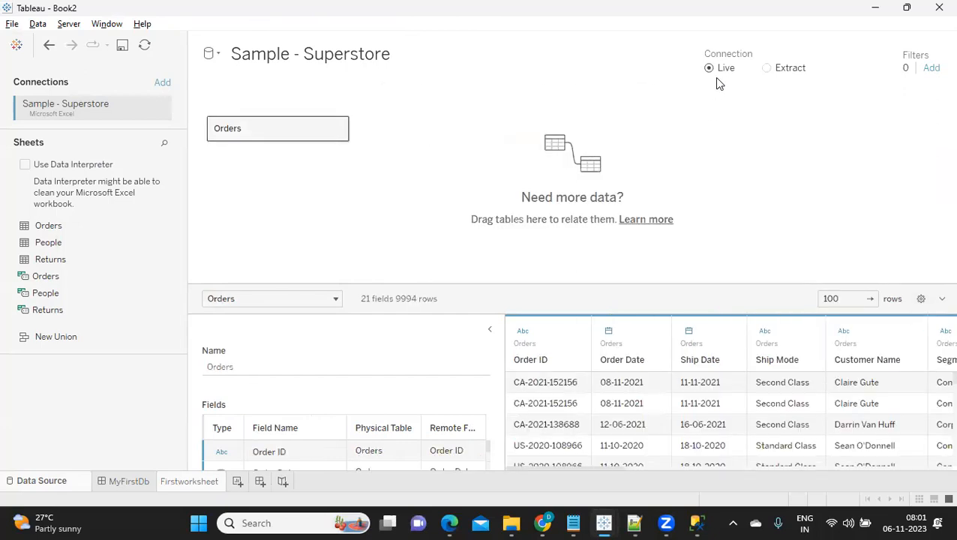
- Add a data source filter on the years of Order Date that keeps only 2022
{"action": "left_click", "coordinate": [932, 68]}
{"action": "left_click", "coordinate": [326, 291]}
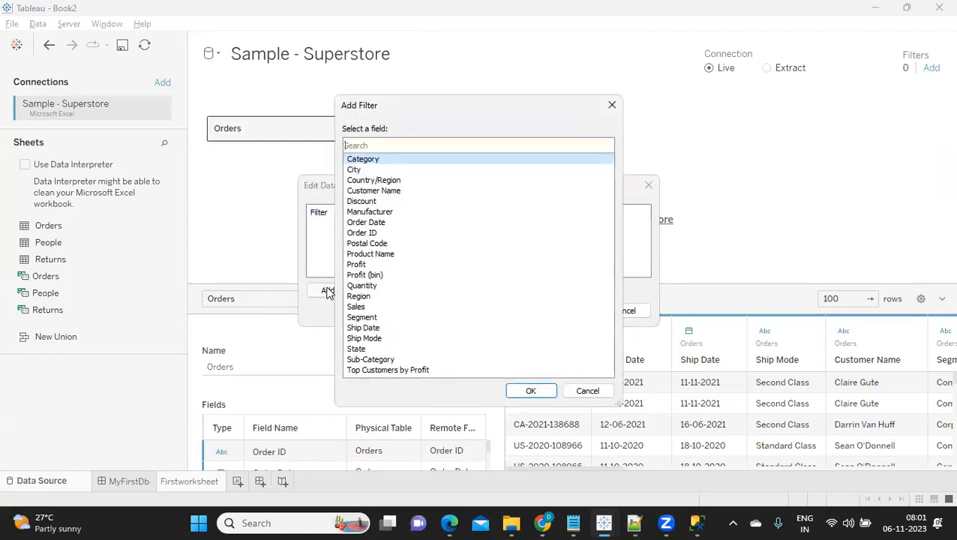
{"action": "left_click", "coordinate": [373, 225]}
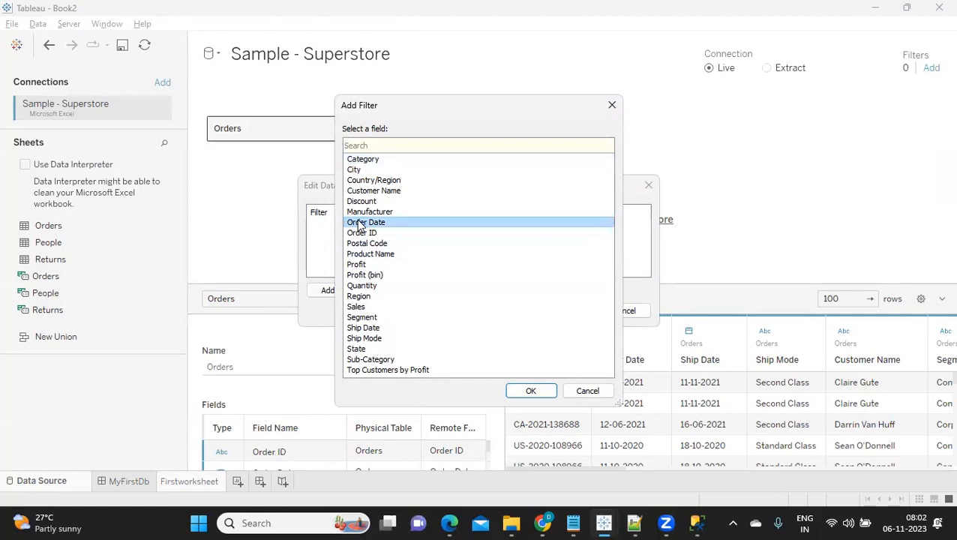
{"action": "left_click", "coordinate": [550, 393]}
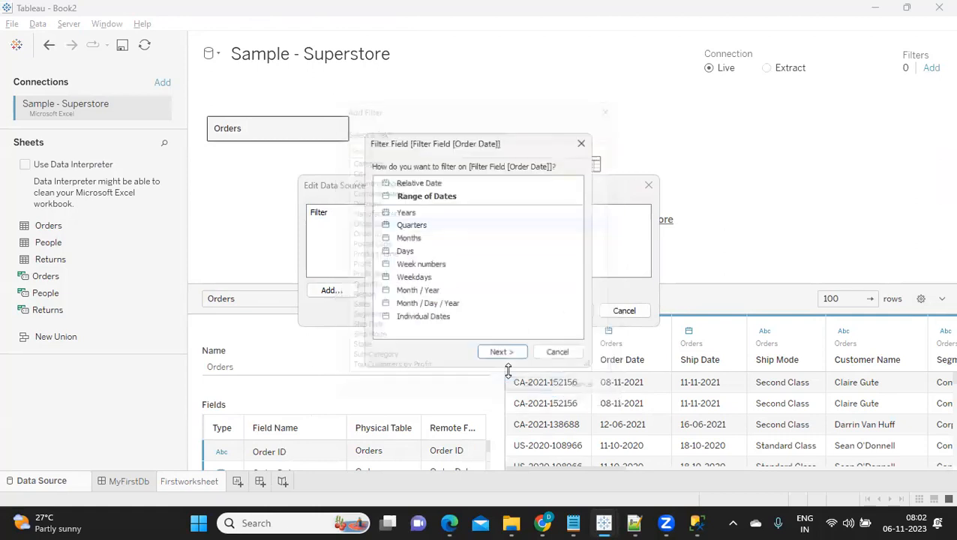
{"action": "left_click", "coordinate": [408, 215]}
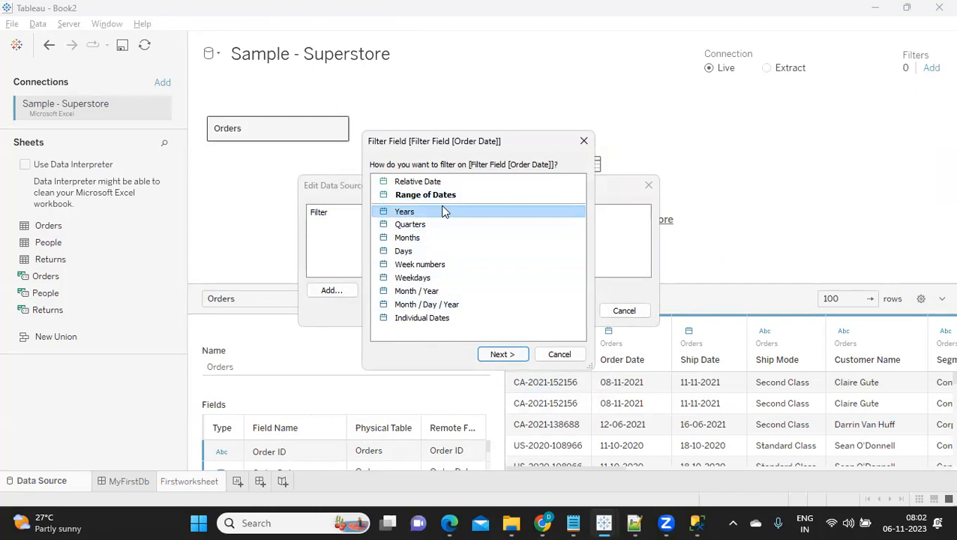
{"action": "left_click", "coordinate": [502, 356]}
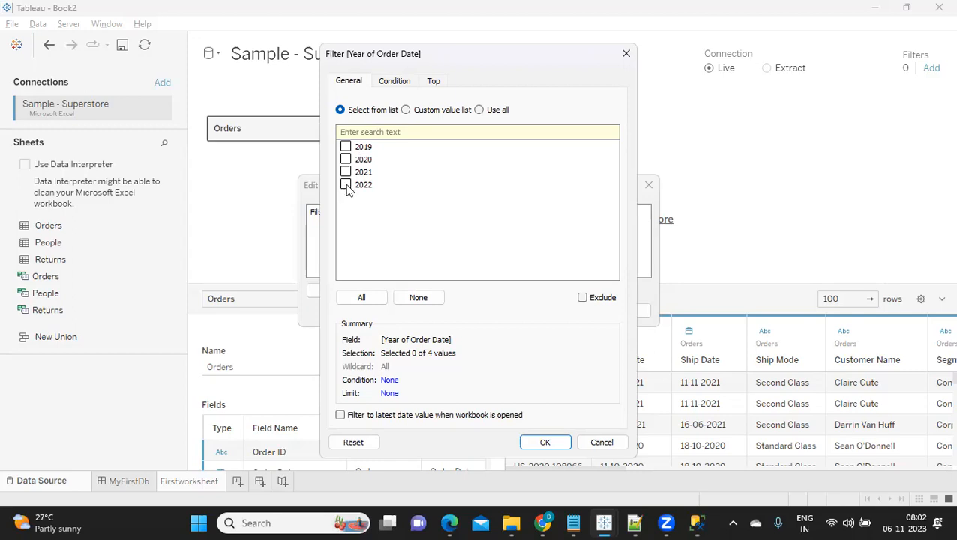
{"action": "left_click", "coordinate": [346, 185]}
{"action": "left_click", "coordinate": [547, 442]}
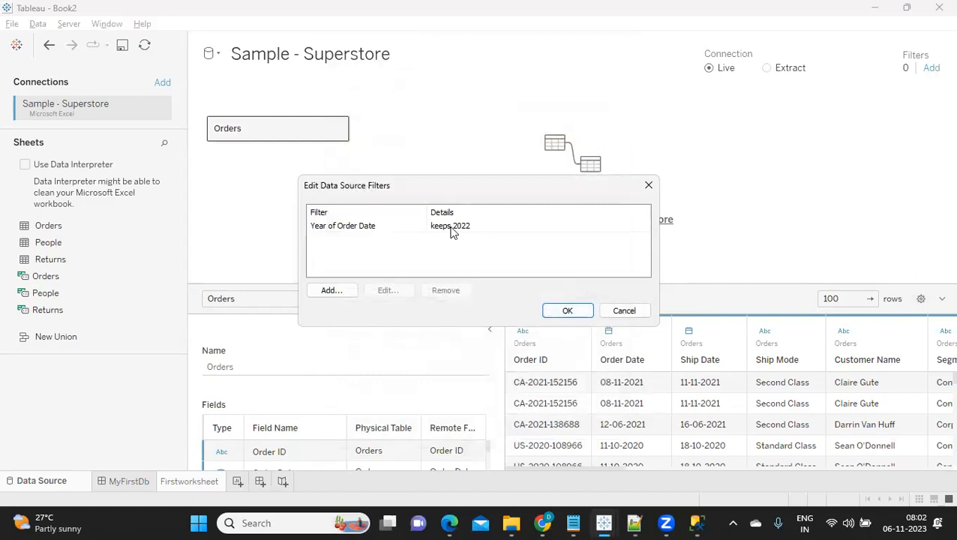
{"action": "left_click", "coordinate": [572, 313]}
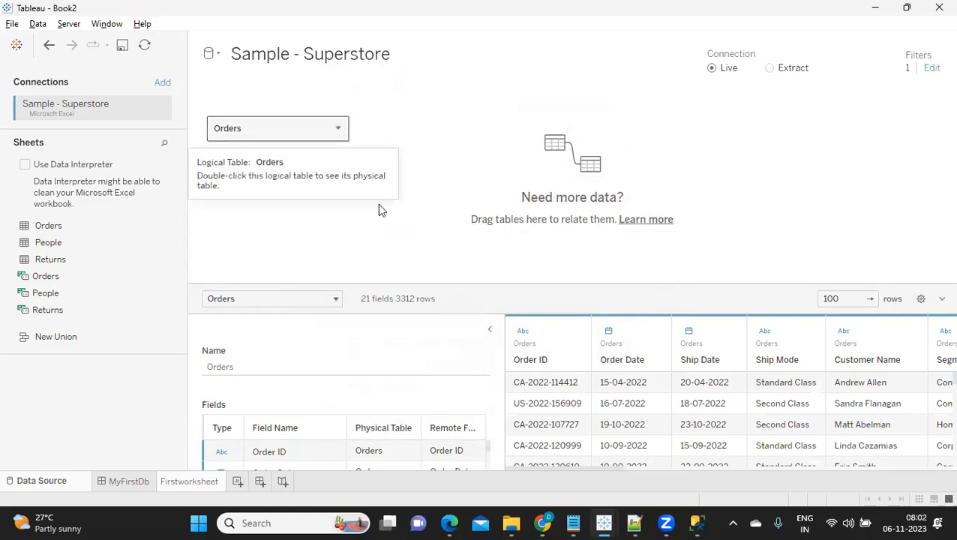
- Go from the MyFirstDb dashboard to its bar chart worksheet and add Order Date to Rows ahead of Sub-Category
{"action": "left_click", "coordinate": [129, 481]}
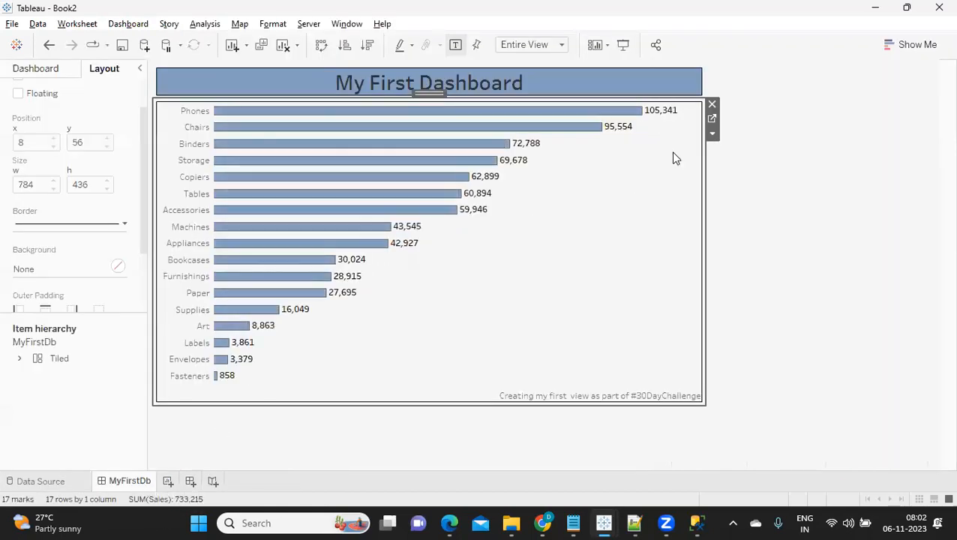
{"action": "left_click", "coordinate": [712, 118]}
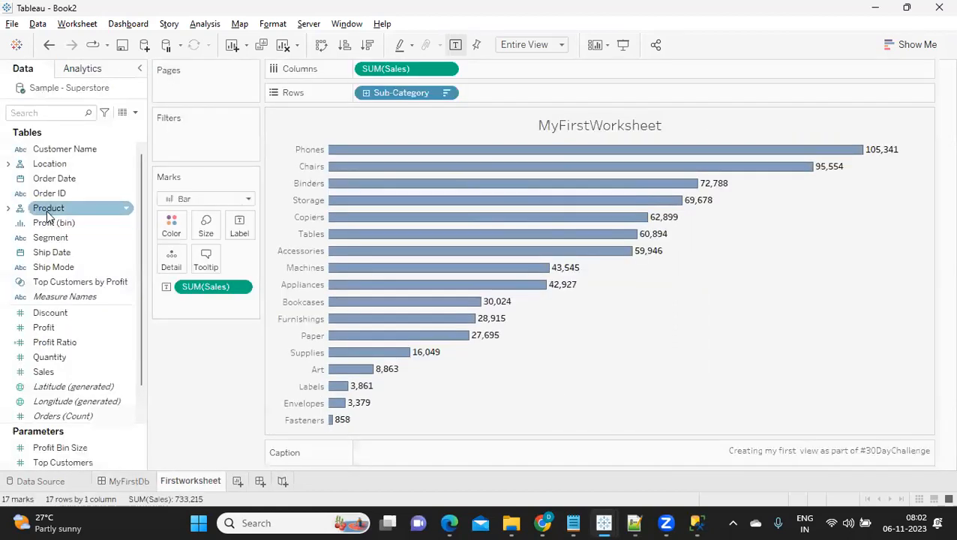
{"action": "left_click_drag", "start_coordinate": [54, 178], "coordinate": [357, 93]}
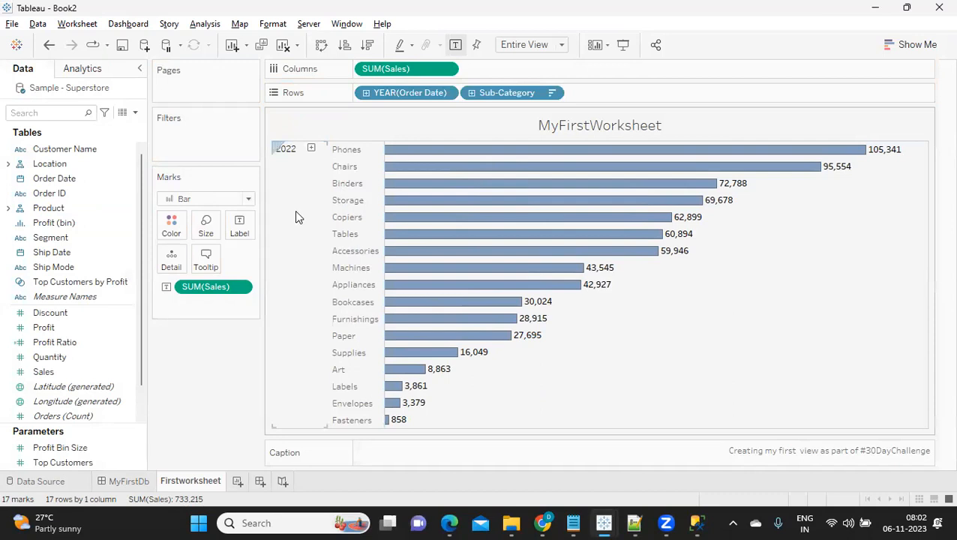
- Create a new worksheet and place Order Date by year on Rows
{"action": "left_click", "coordinate": [237, 482]}
{"action": "left_click_drag", "start_coordinate": [53, 178], "coordinate": [379, 92]}
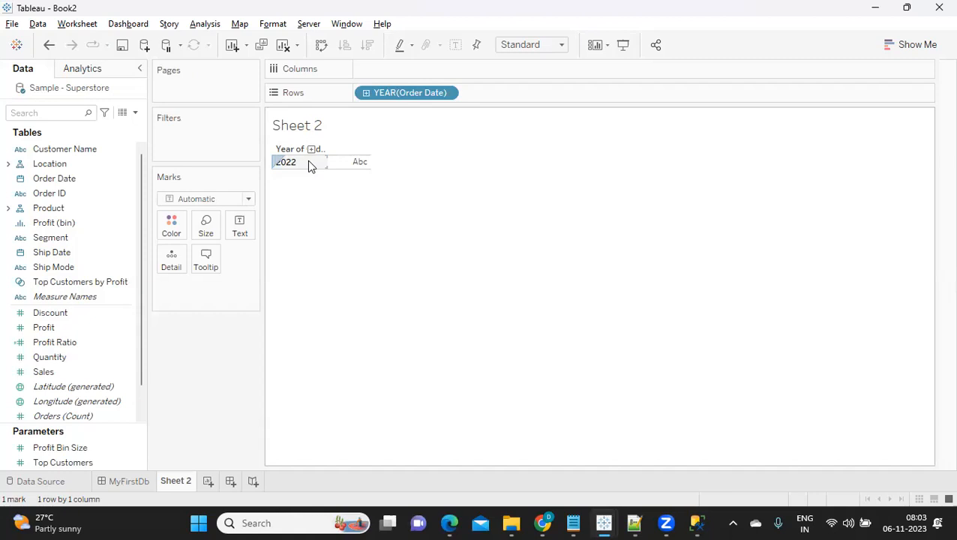
{"action": "left_click", "coordinate": [83, 401]}
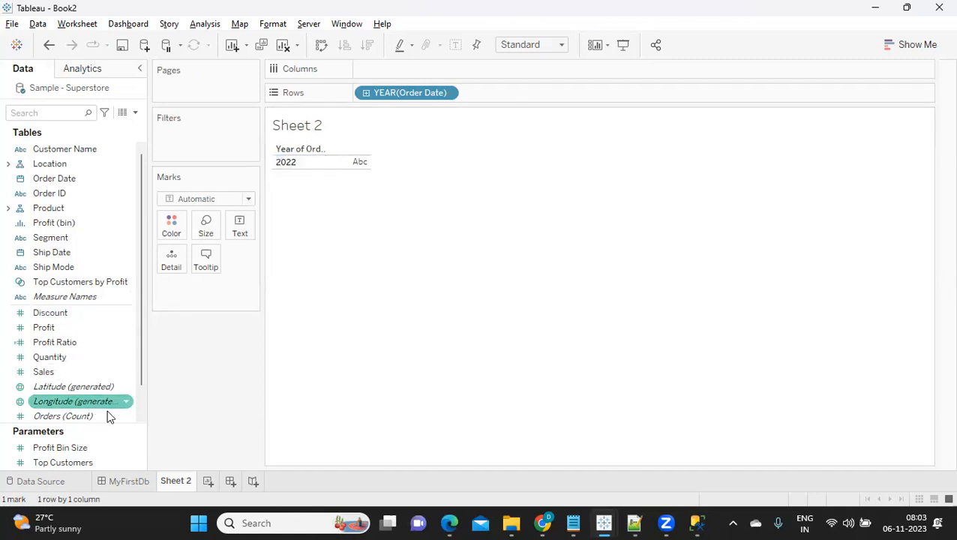
{"action": "mouse_move", "coordinate": [185, 477]}
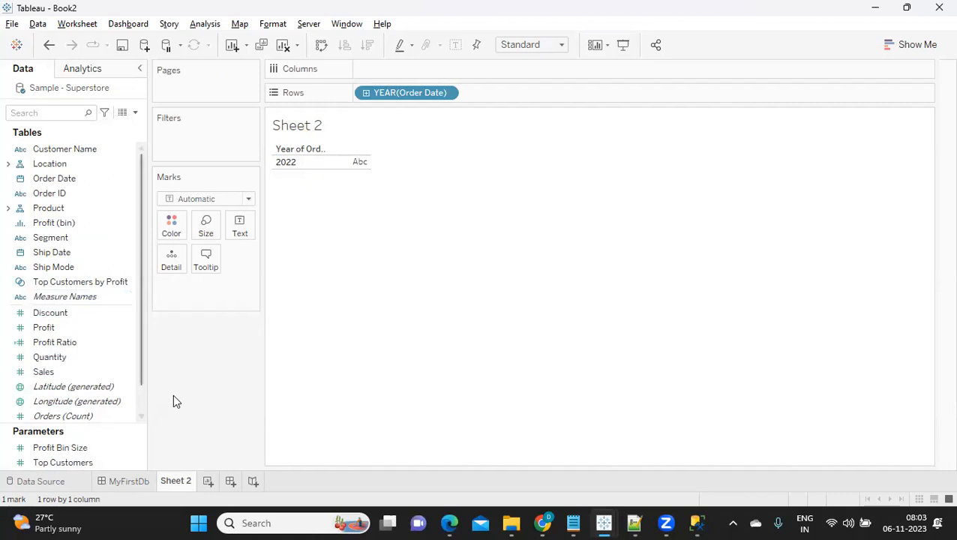
- Search the data fields for "RE" and add Region to Rows ahead of the order year
{"action": "left_click", "coordinate": [51, 111]}
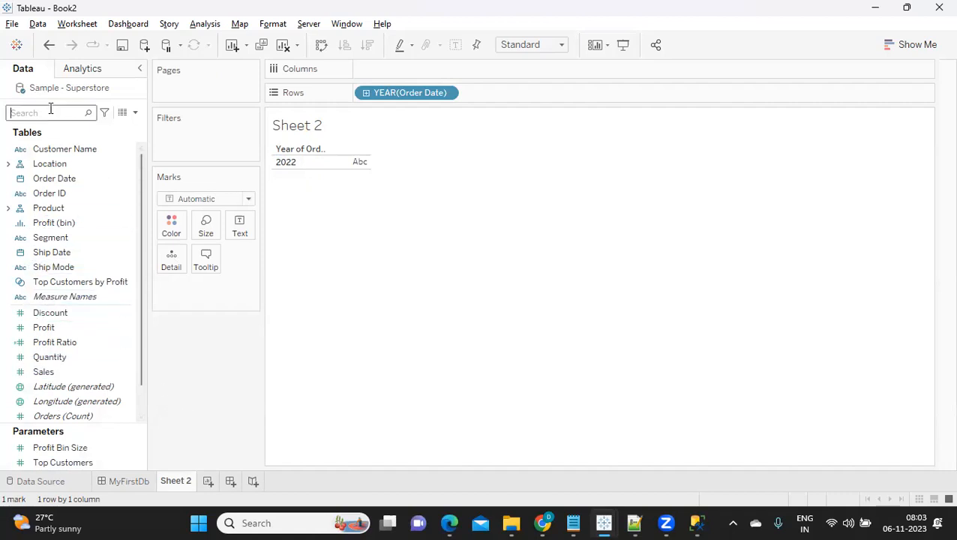
{"action": "type", "text": "RE"}
{"action": "left_click_drag", "start_coordinate": [75, 178], "coordinate": [373, 90]}
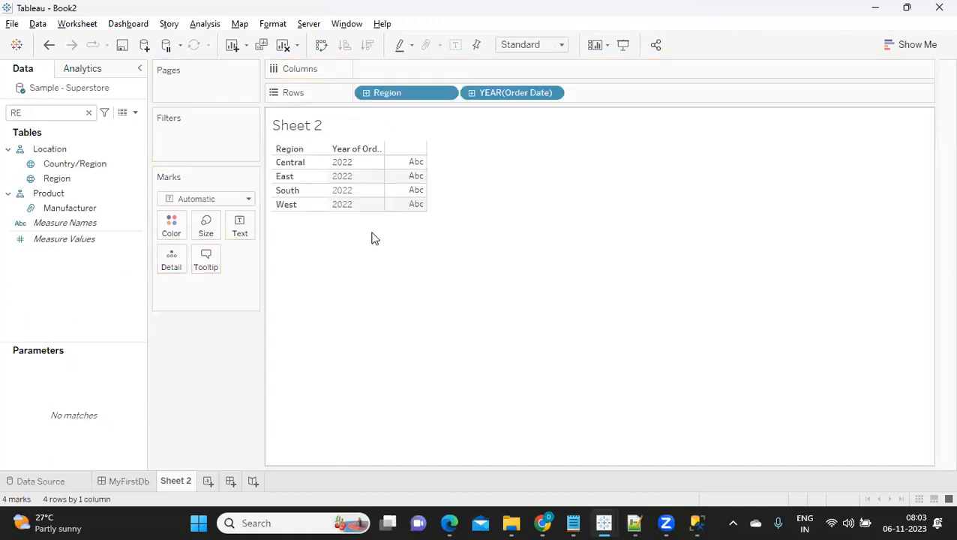
- Unhide all sheets used by the MyFirstDb dashboard
{"action": "left_click", "coordinate": [124, 483]}
{"action": "right_click", "coordinate": [122, 478]}
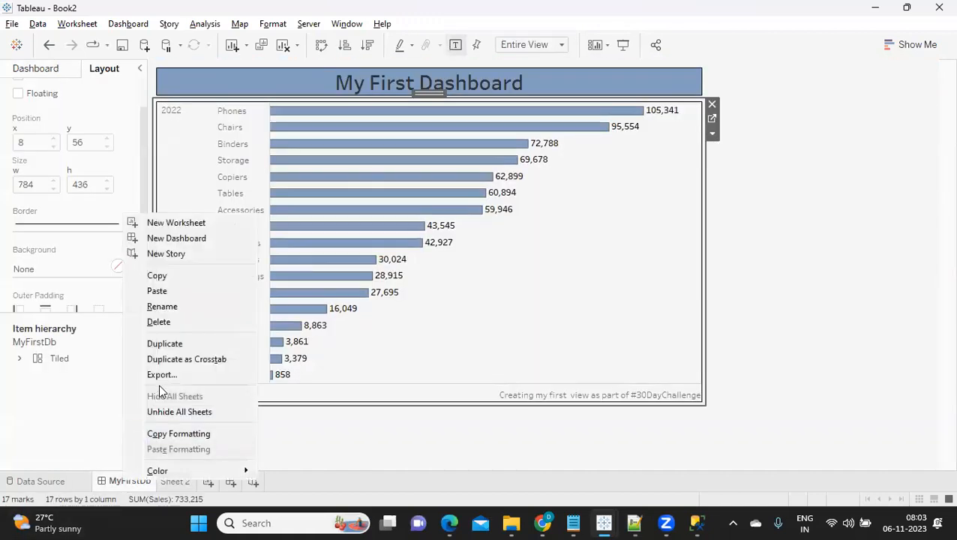
{"action": "left_click", "coordinate": [168, 412]}
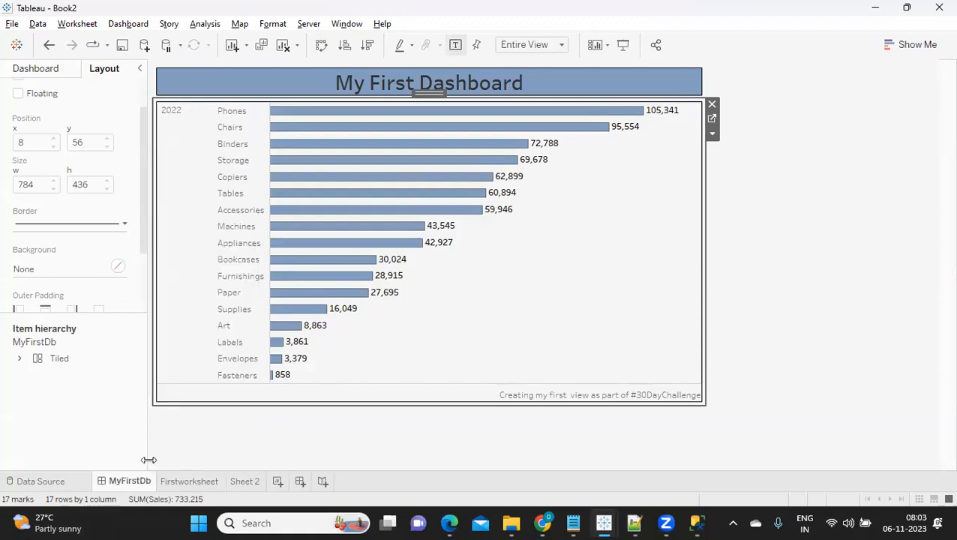
- In Firstworksheet, remove the order year from Rows and place Region ahead of Sub-Category
{"action": "left_click", "coordinate": [191, 480]}
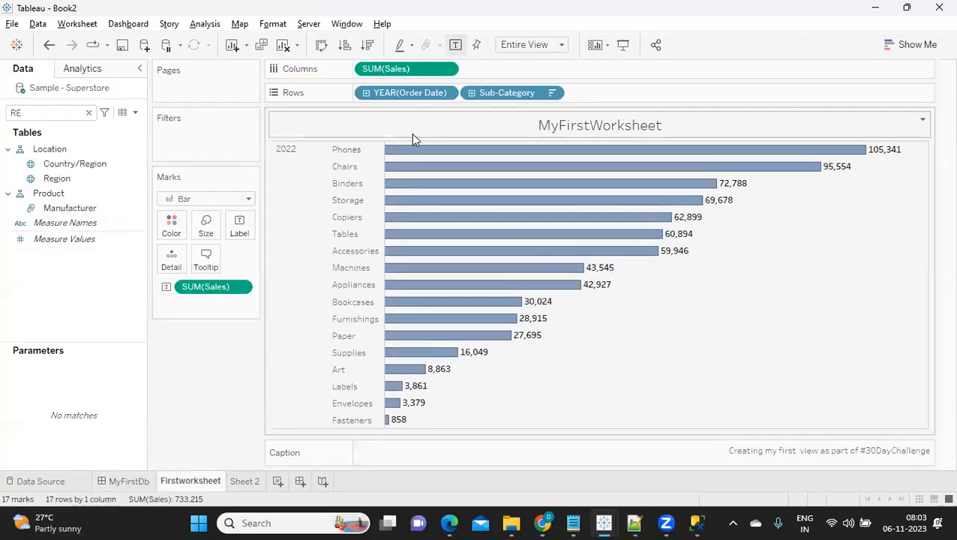
{"action": "left_click_drag", "start_coordinate": [398, 93], "coordinate": [203, 370]}
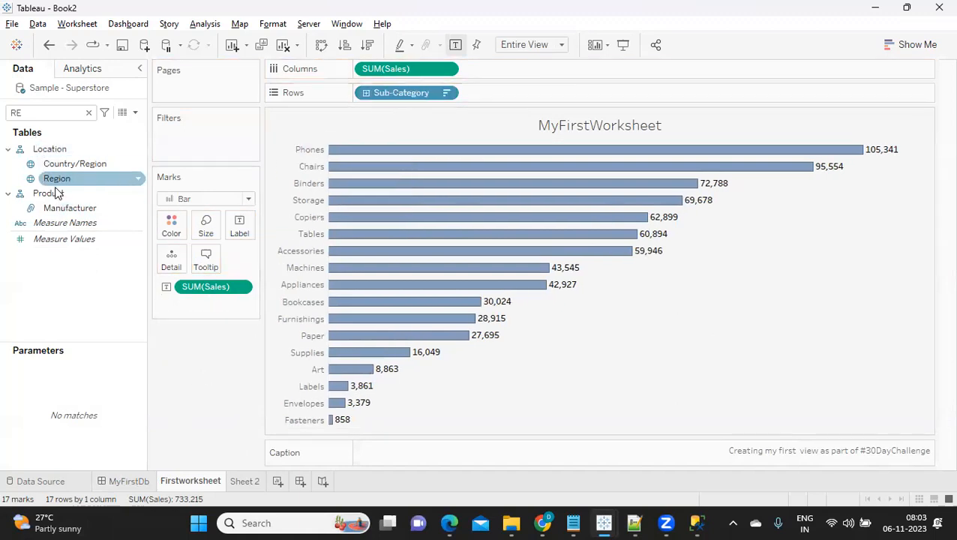
{"action": "left_click_drag", "start_coordinate": [58, 179], "coordinate": [360, 96]}
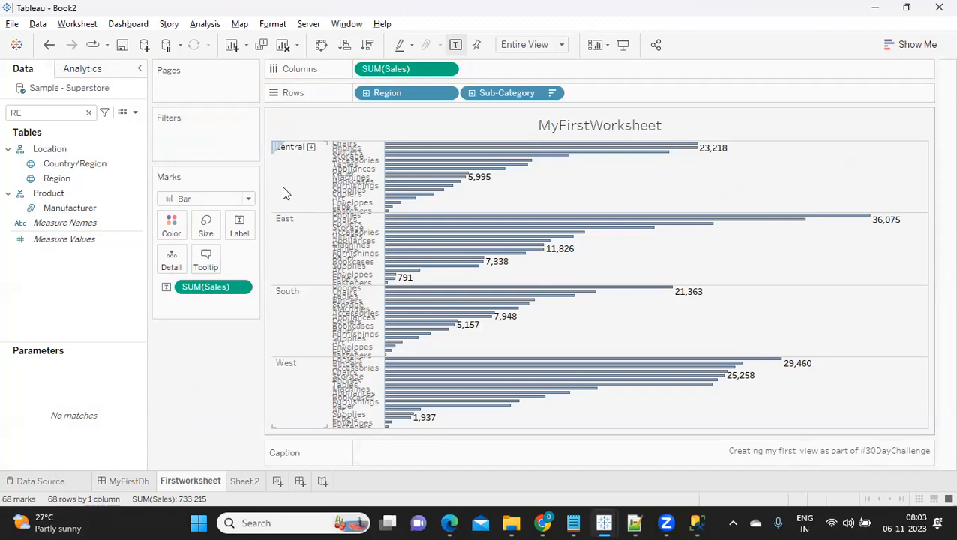
- Add a Region filter to Firstworksheet that keeps only Central
{"action": "left_click", "coordinate": [56, 180]}
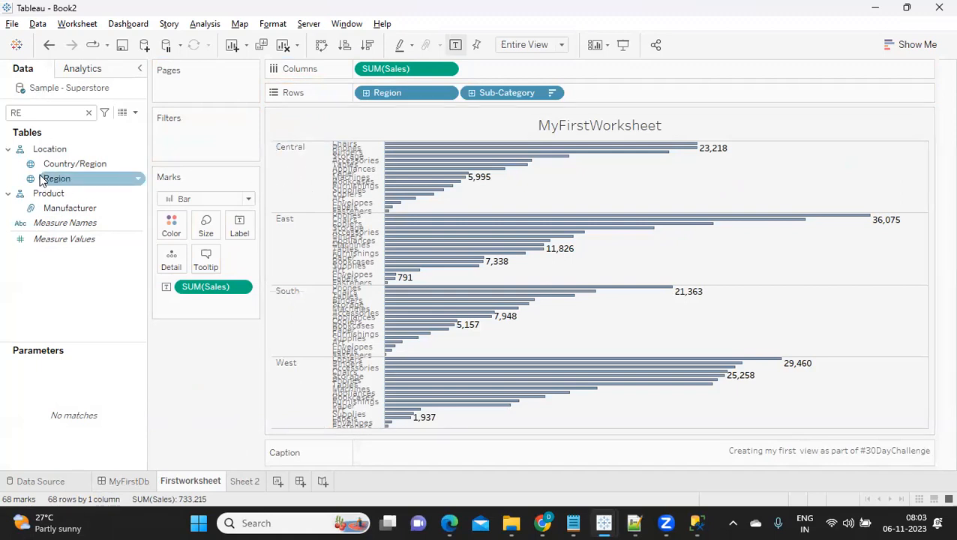
{"action": "left_click_drag", "start_coordinate": [57, 180], "coordinate": [160, 144]}
{"action": "left_click", "coordinate": [418, 305]}
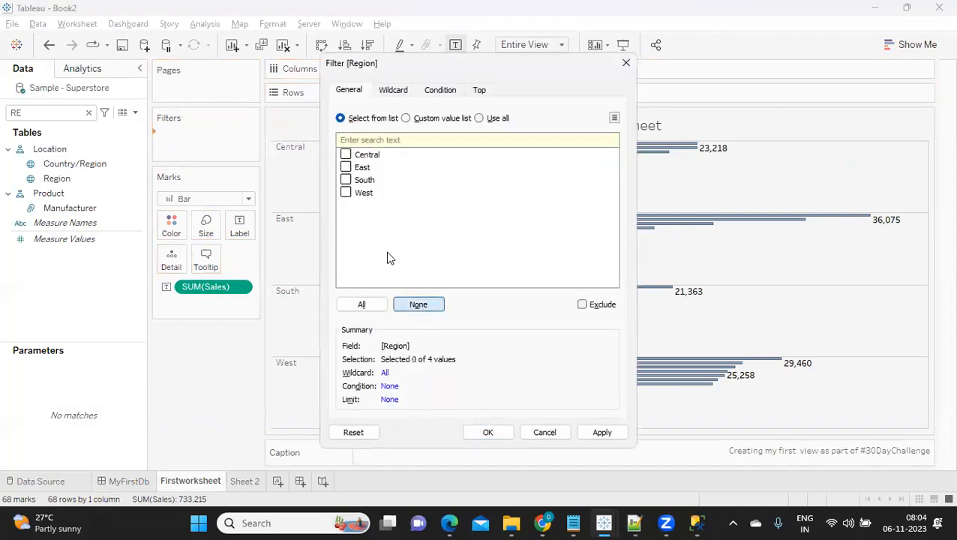
{"action": "left_click", "coordinate": [345, 154]}
{"action": "left_click", "coordinate": [597, 433]}
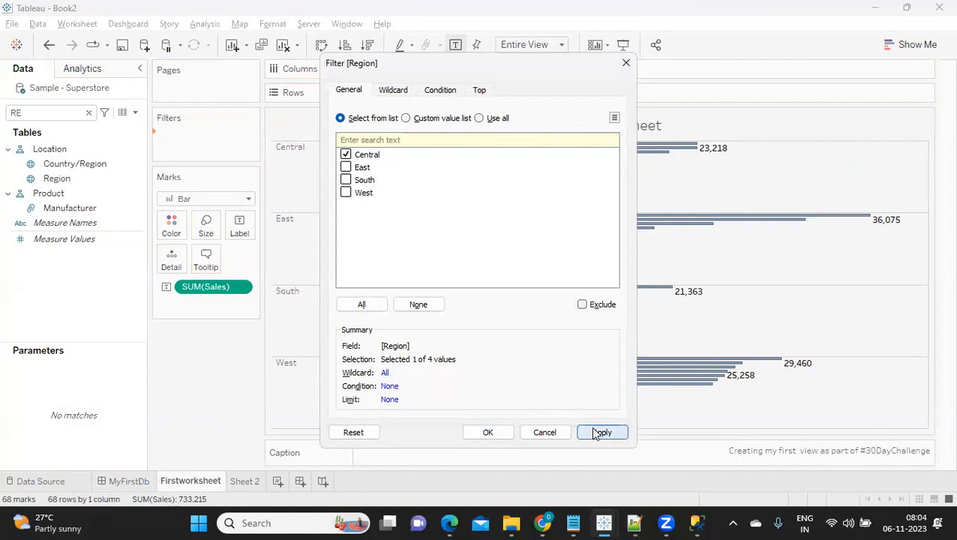
{"action": "left_click", "coordinate": [486, 433]}
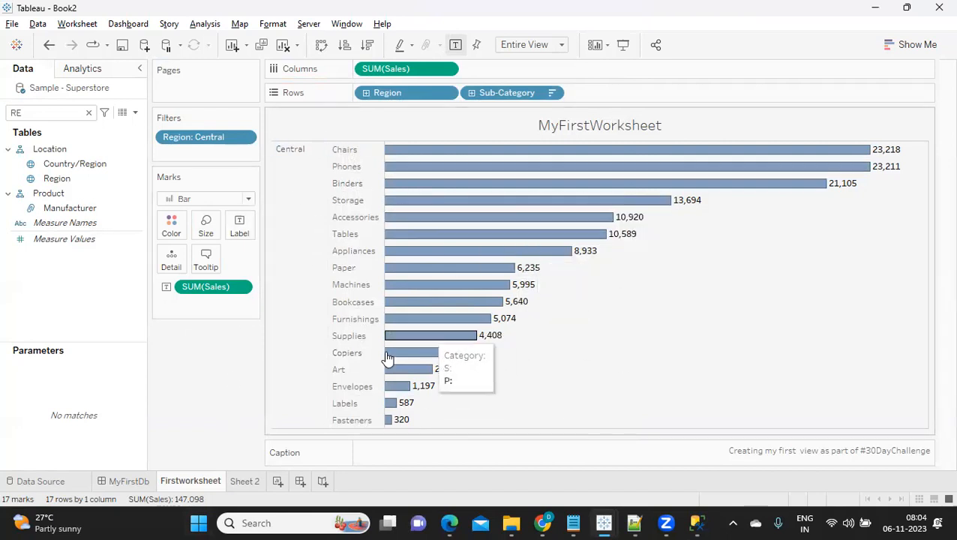
- Compare the regions listed in Sheet 2 with those in Firstworksheet to check the scope of the Region filter
{"action": "left_click", "coordinate": [245, 483]}
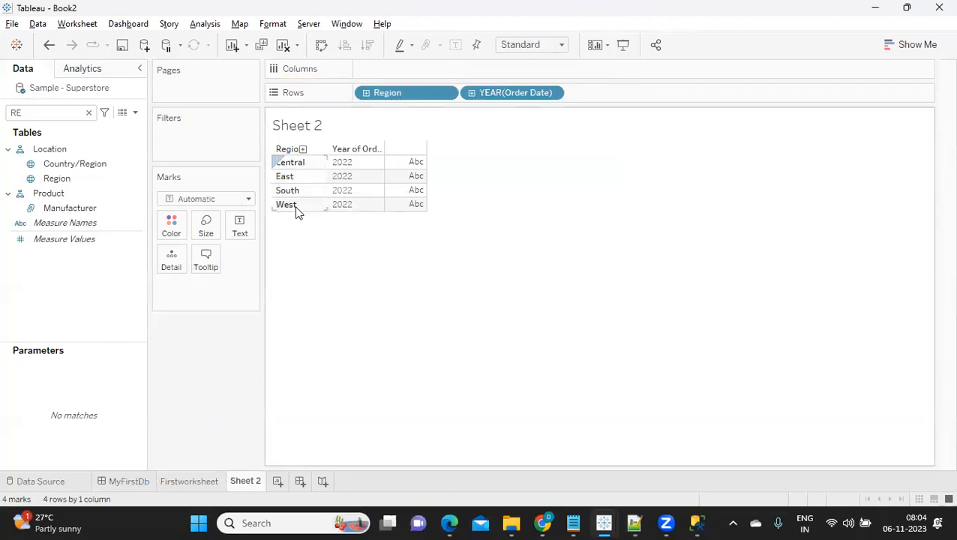
{"action": "left_click", "coordinate": [180, 483]}
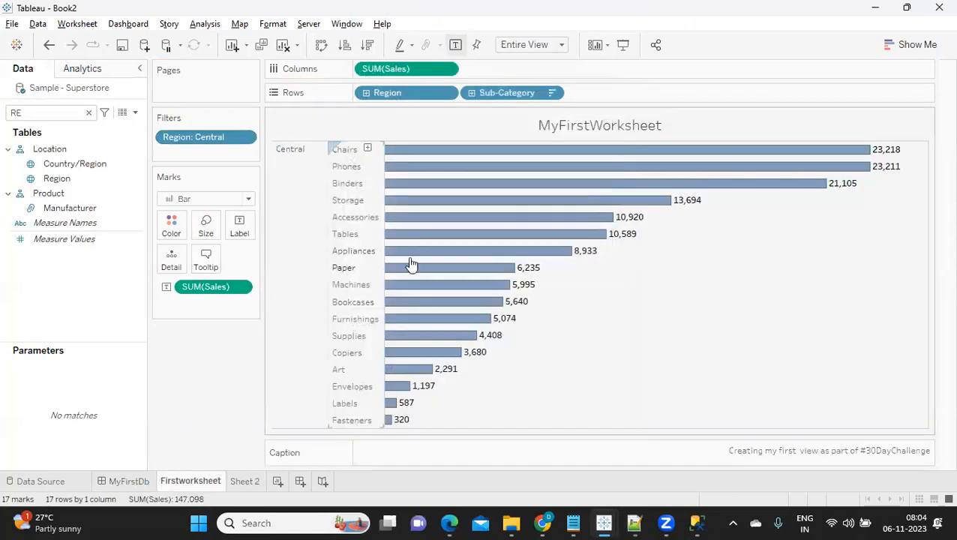
{"action": "left_click", "coordinate": [245, 481]}
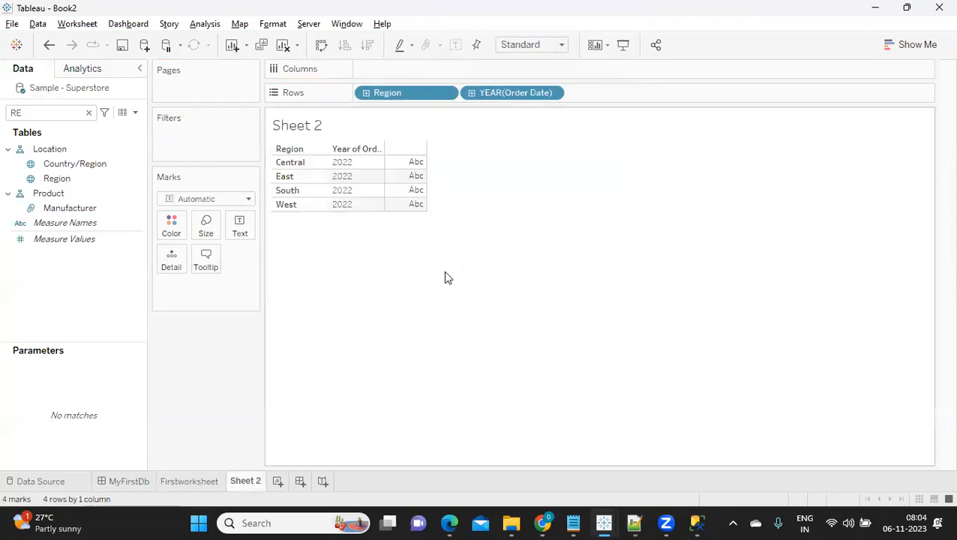
{"action": "left_click", "coordinate": [195, 481]}
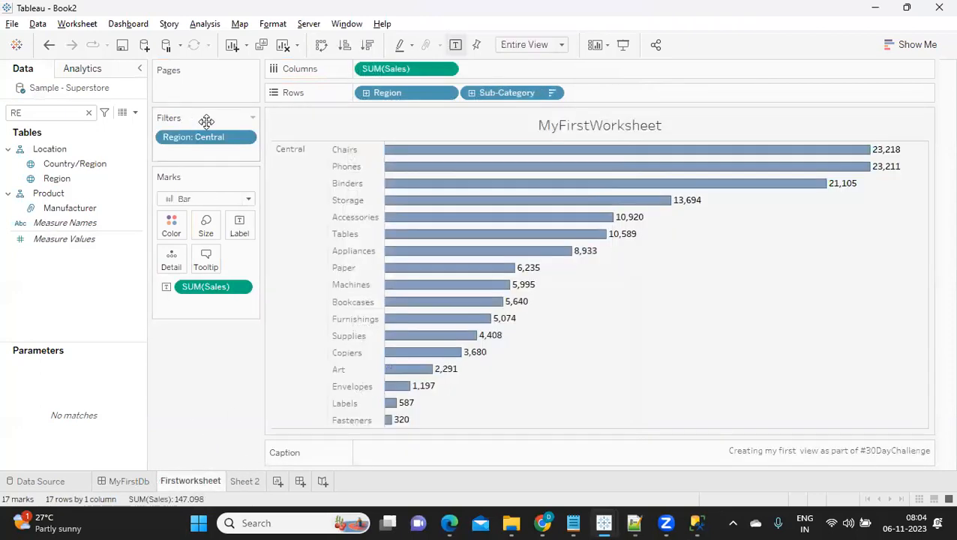
- Switch to the #30DayChallenge notes in Notepad and add the line "NORMAL FILTER" below the data source filter entry
{"action": "mouse_move", "coordinate": [573, 519]}
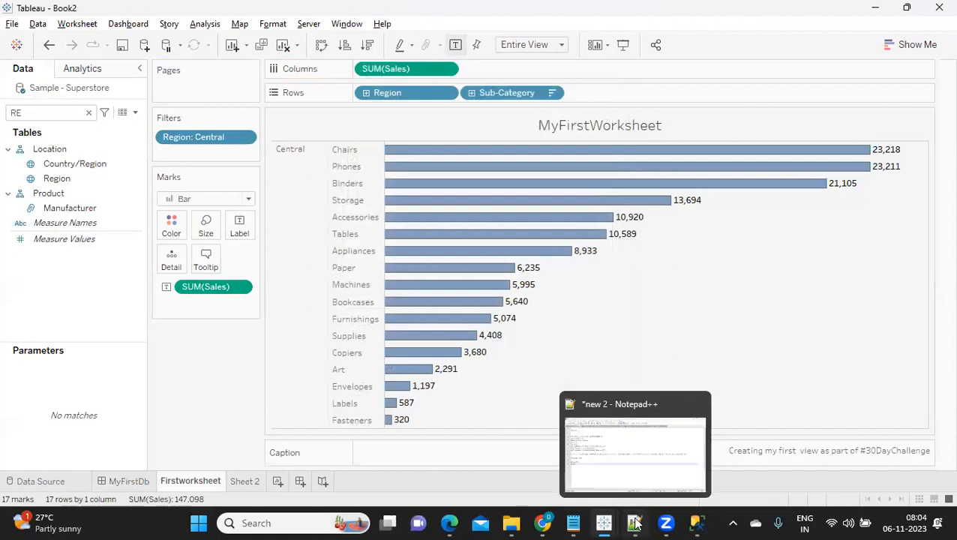
{"action": "left_click", "coordinate": [624, 467]}
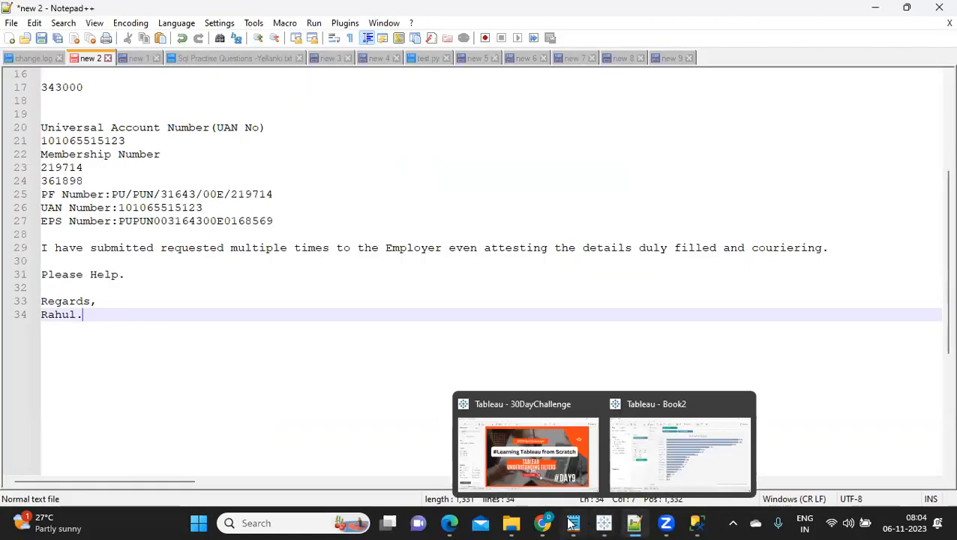
{"action": "left_click", "coordinate": [571, 450]}
{"action": "key", "text": "Return"}
{"action": "type", "text": "NORMAL FILTE"}
{"action": "key", "text": "BackSpace"}
{"action": "type", "text": "TER"}
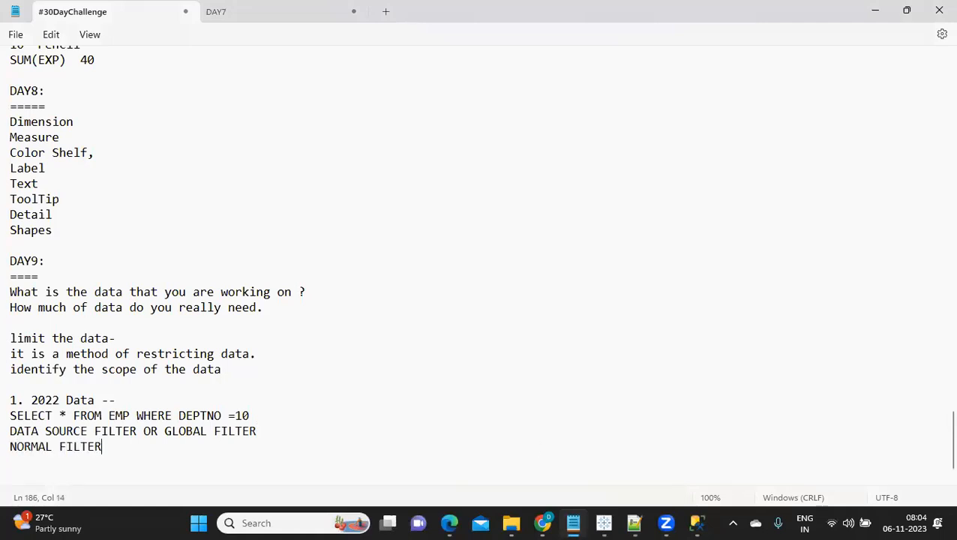
{"action": "key", "text": "alt+Tab"}
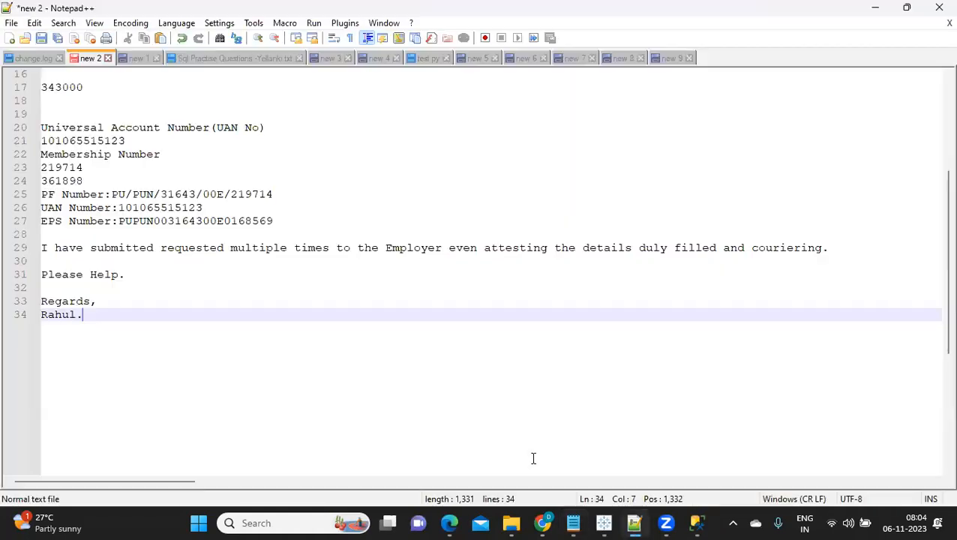
- Switch to Tableau and inspect the general settings of Firstworksheet's Region filter
{"action": "key", "text": "alt+Tab"}
{"action": "key", "text": "alt+Tab"}
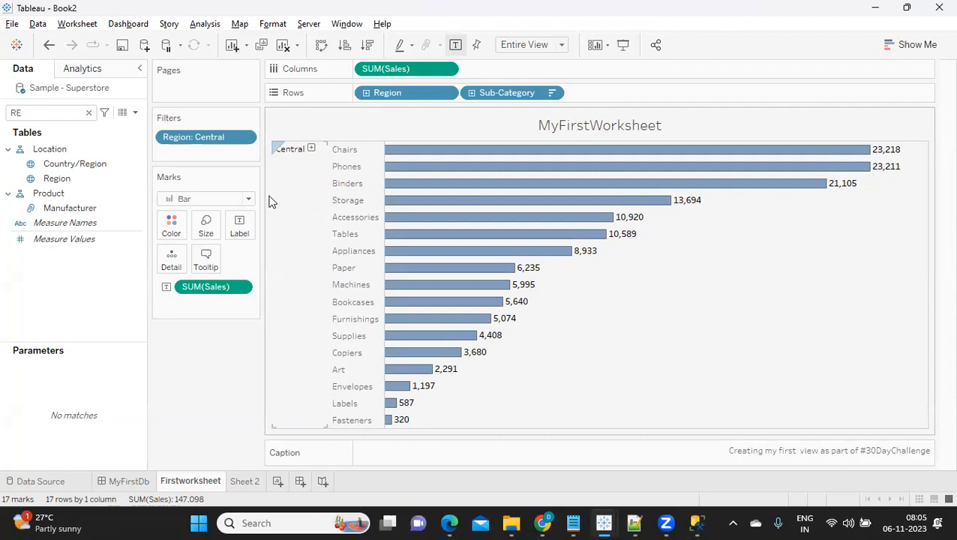
{"action": "left_click", "coordinate": [248, 136]}
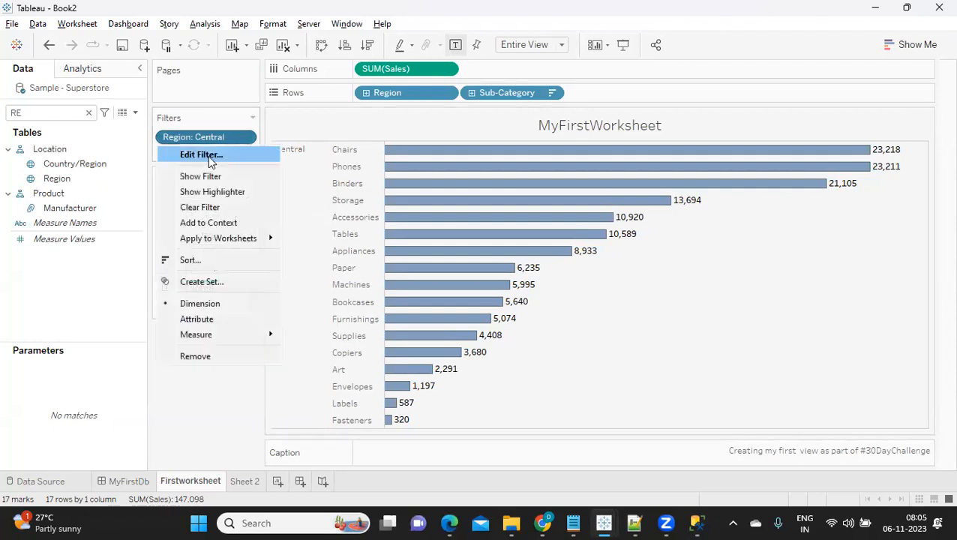
{"action": "left_click", "coordinate": [203, 155]}
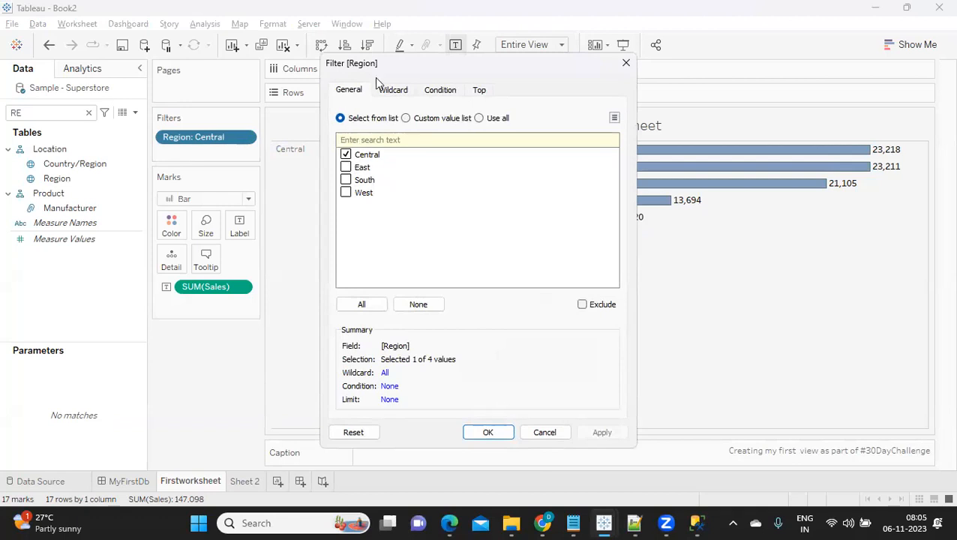
{"action": "left_click_drag", "start_coordinate": [377, 71], "coordinate": [285, 73]}
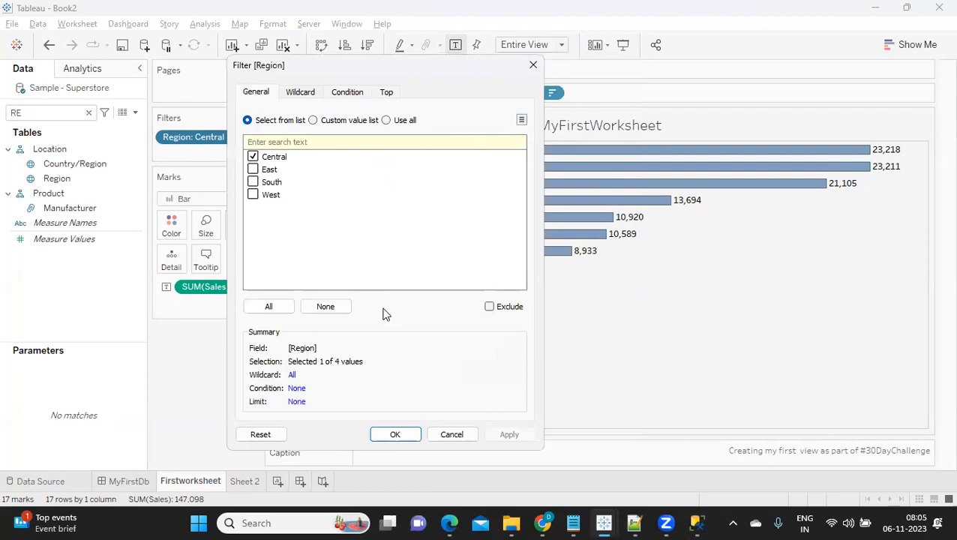
{"action": "left_click", "coordinate": [453, 435]}
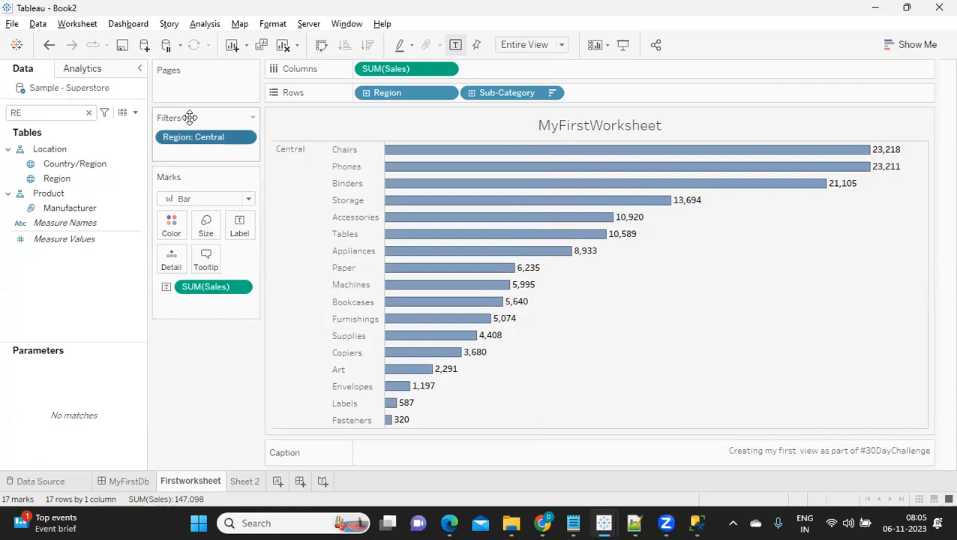
- Show the Region filter card in Firstworksheet and include East and South alongside Central
{"action": "left_click", "coordinate": [244, 140]}
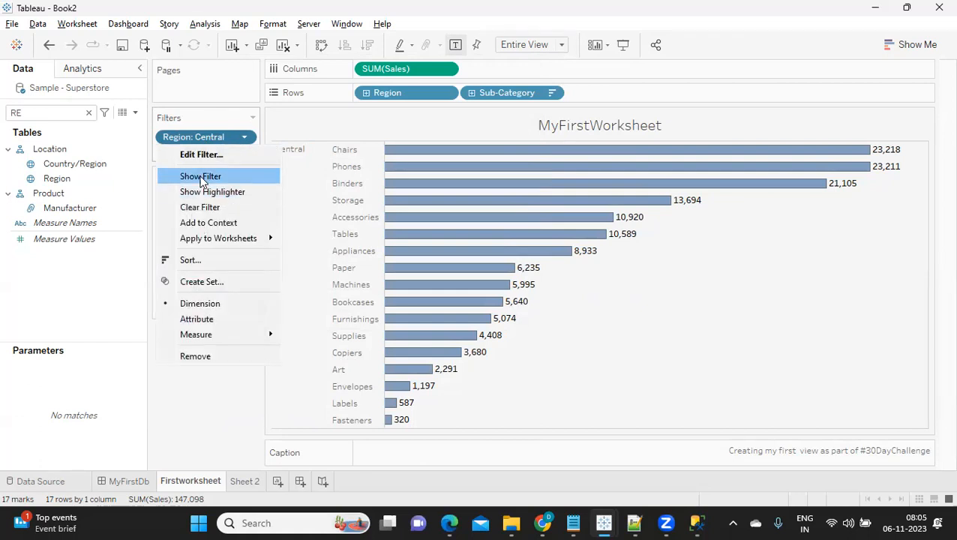
{"action": "left_click", "coordinate": [201, 177]}
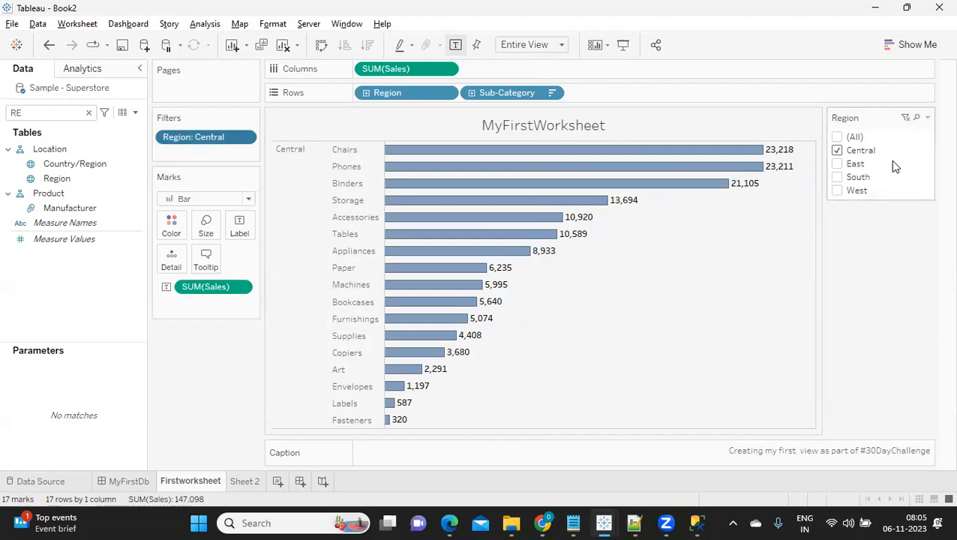
{"action": "left_click", "coordinate": [835, 168]}
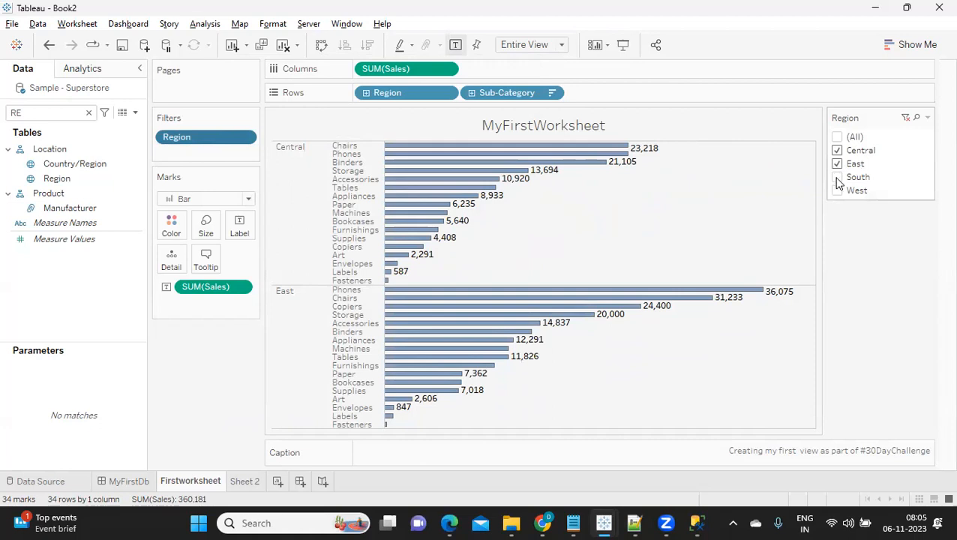
{"action": "left_click", "coordinate": [837, 177]}
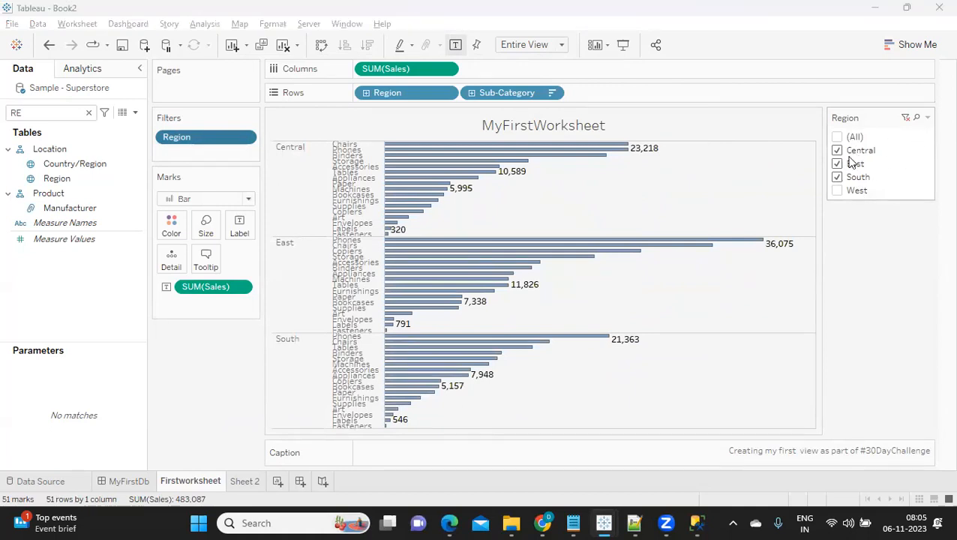
- Switch to the #30DayChallenge notes in Notepad and add the line "QUICK FILTER" below "NORMAL FILTER"
{"action": "key", "text": "alt+Tab"}
{"action": "key", "text": "alt+Tab"}
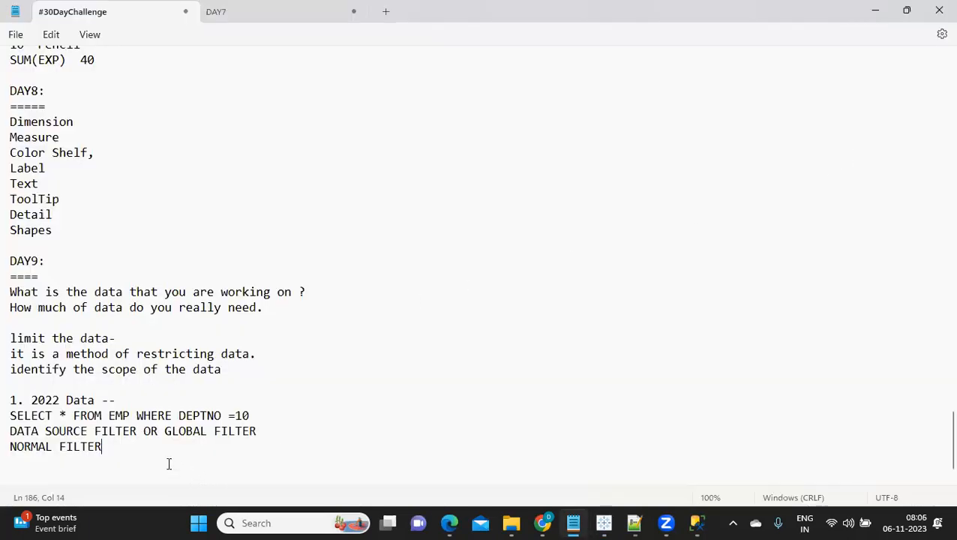
{"action": "key", "text": "Return"}
{"action": "type", "text": "QUICK FILTER"}
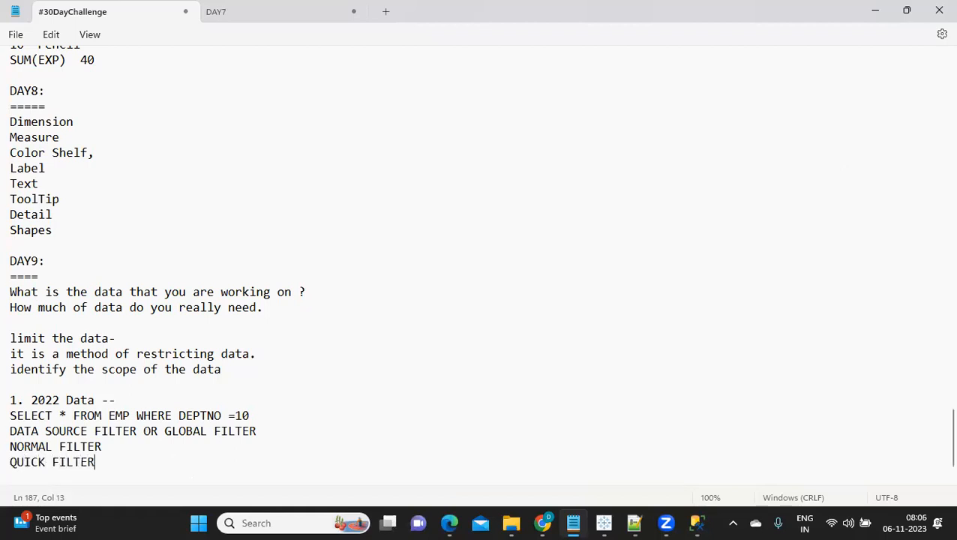
- Back in Tableau, set the Region filter card to Single Value (list) and select East, South and West in turn
{"action": "key", "text": "alt+Tab"}
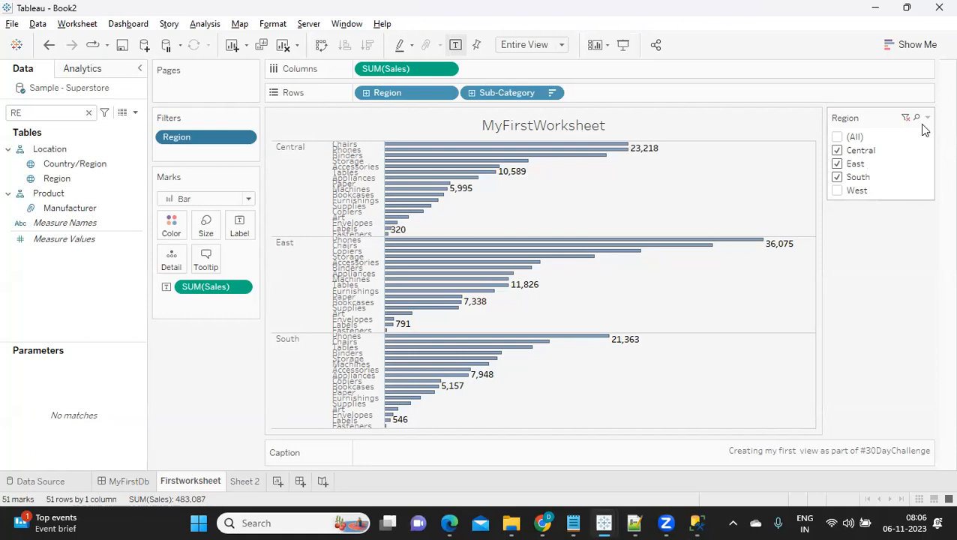
{"action": "left_click", "coordinate": [928, 118]}
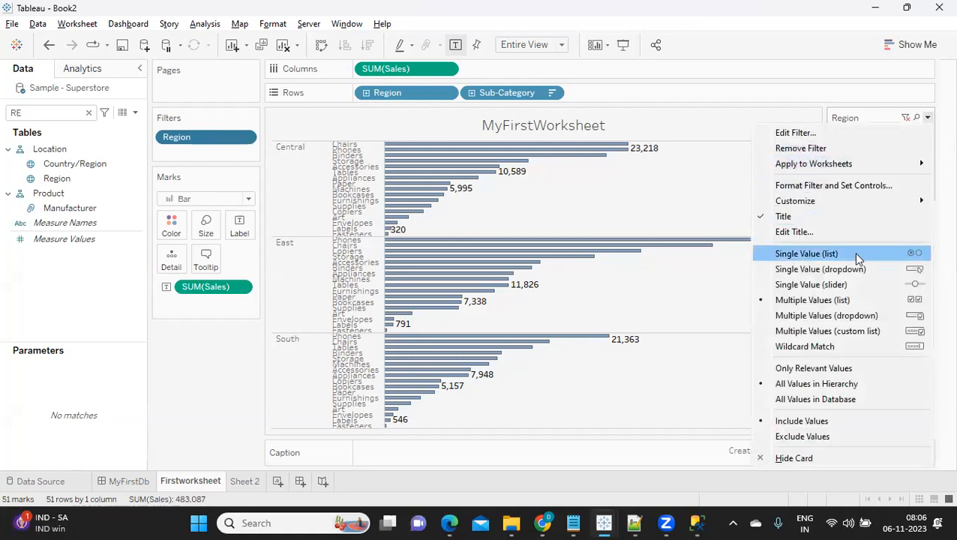
{"action": "left_click", "coordinate": [798, 255]}
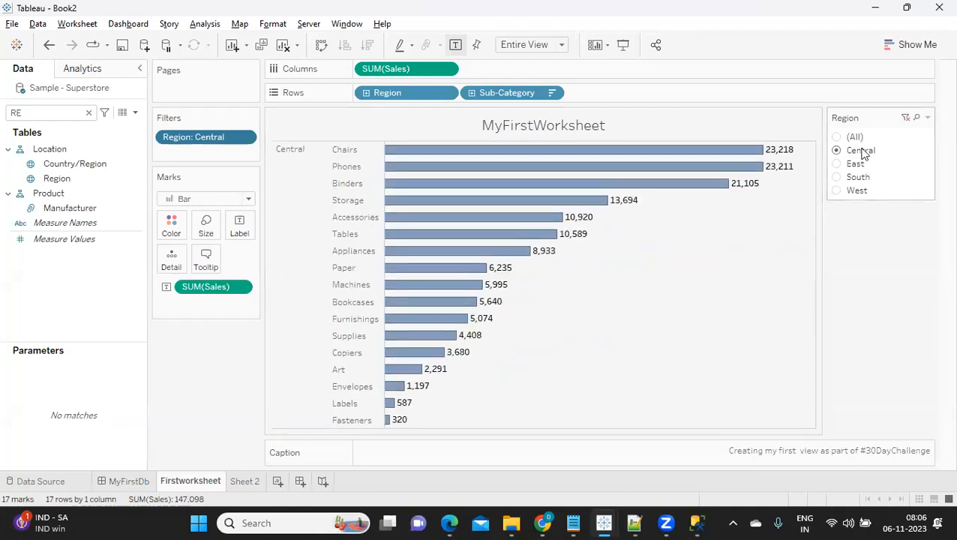
{"action": "left_click", "coordinate": [838, 164]}
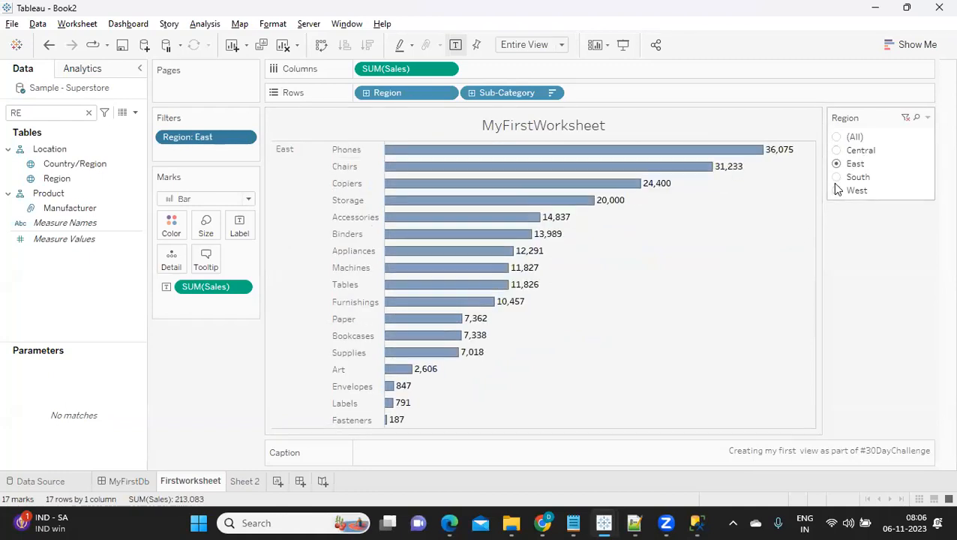
{"action": "left_click", "coordinate": [838, 178]}
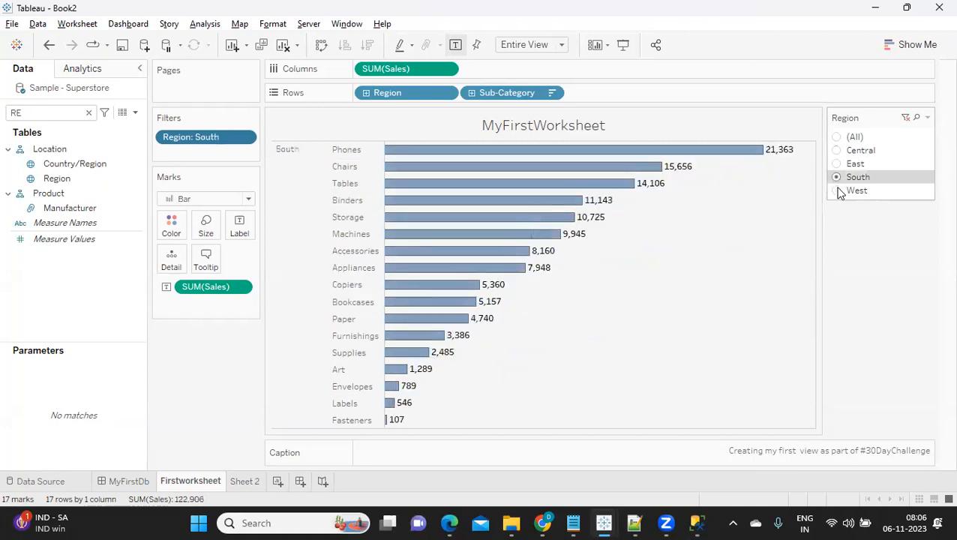
{"action": "left_click", "coordinate": [837, 191]}
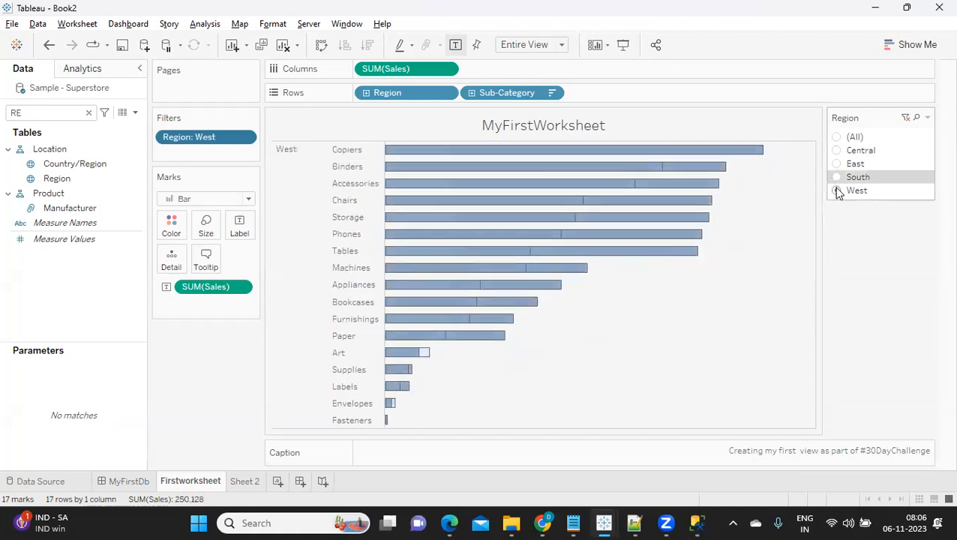
- Try the Region filter card as Single Value (dropdown), view its choices, and return it to Single Value (list)
{"action": "left_click", "coordinate": [929, 119]}
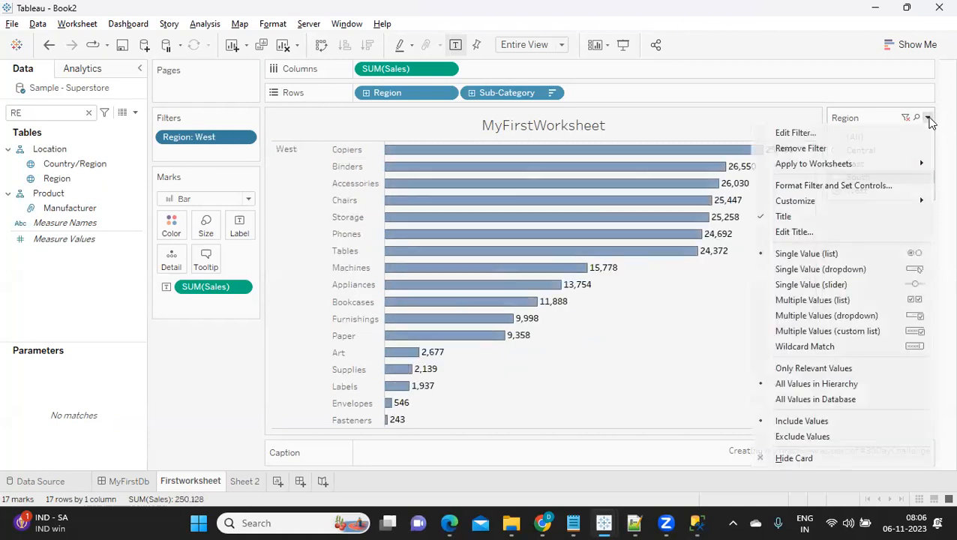
{"action": "left_click", "coordinate": [818, 270]}
{"action": "left_click", "coordinate": [866, 142]}
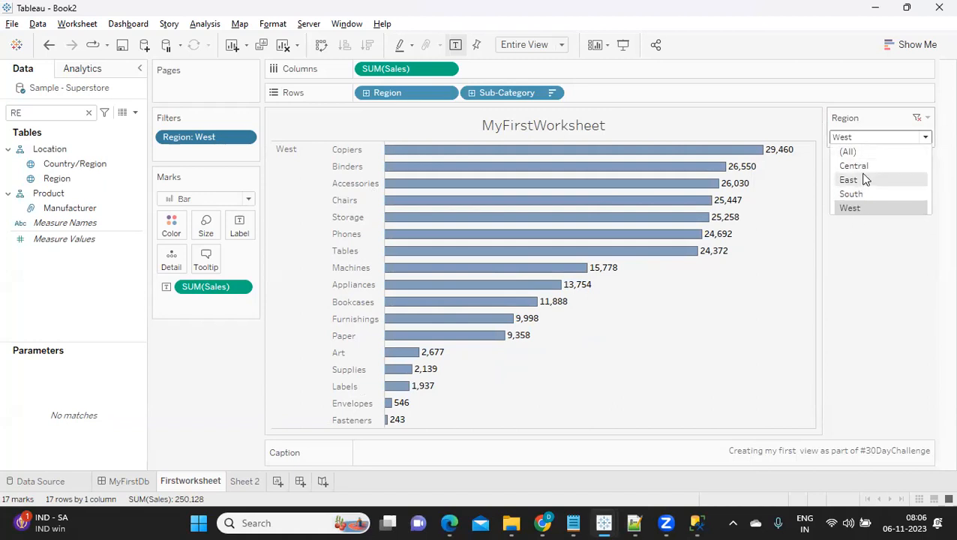
{"action": "left_click", "coordinate": [927, 118]}
{"action": "left_click", "coordinate": [927, 118]}
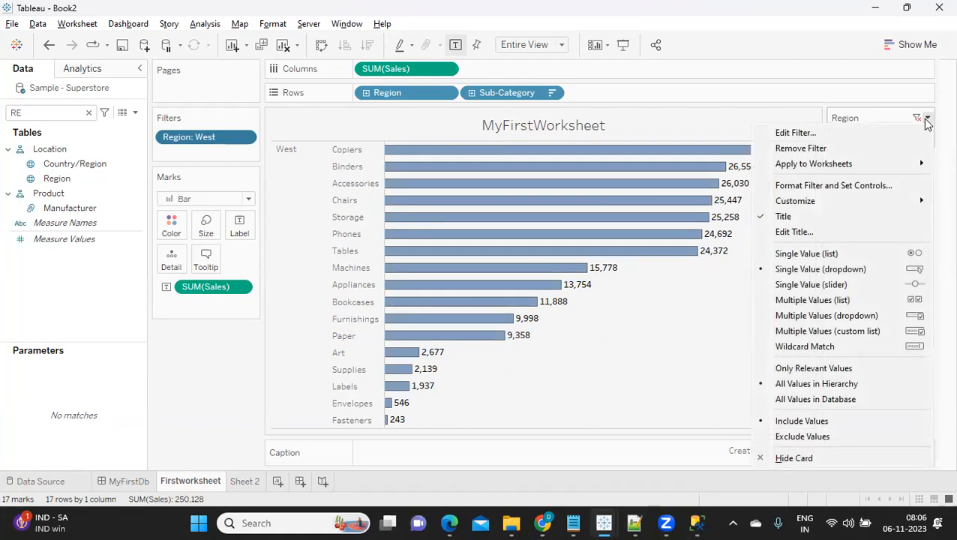
{"action": "left_click", "coordinate": [804, 254]}
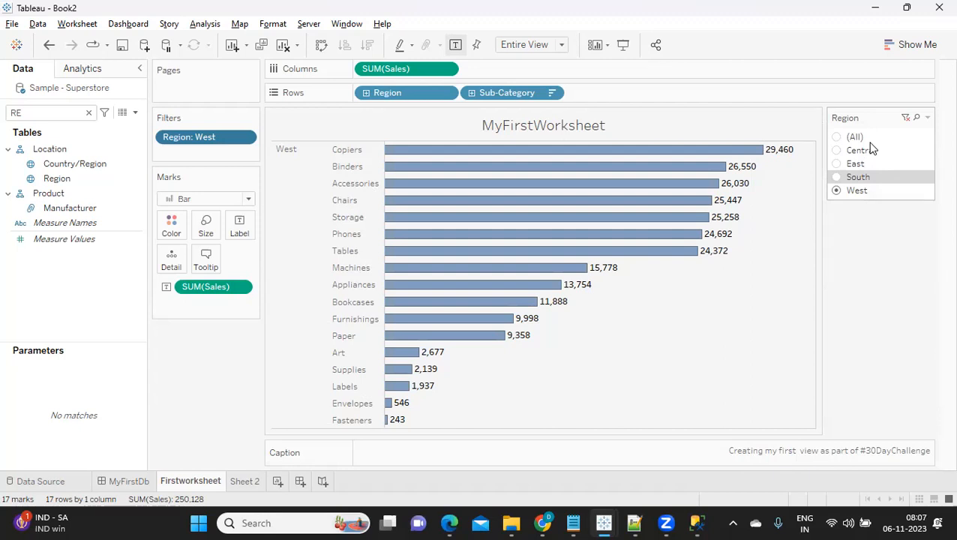
- Set the Region filter card to Single Value (dropdown) and filter the chart by South, then by East
{"action": "left_click", "coordinate": [927, 118]}
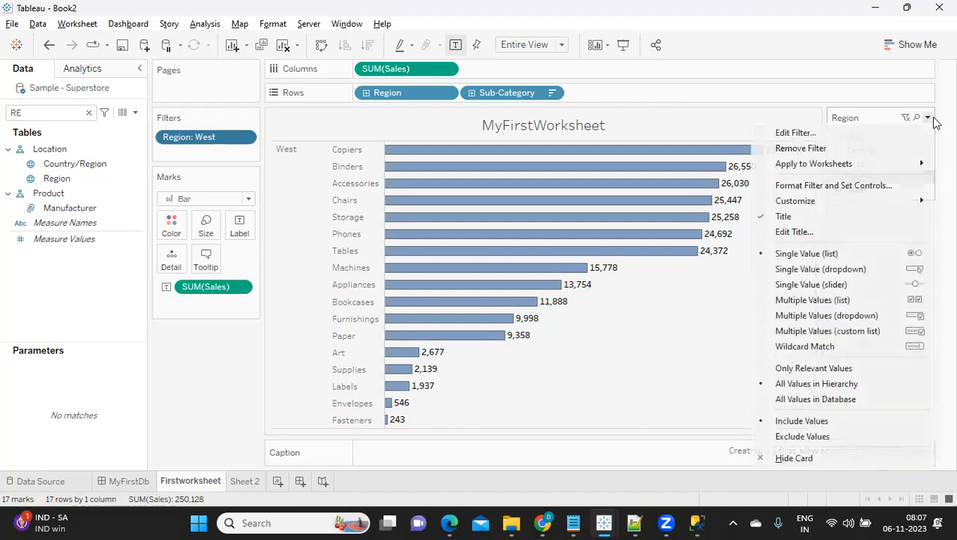
{"action": "left_click", "coordinate": [825, 270]}
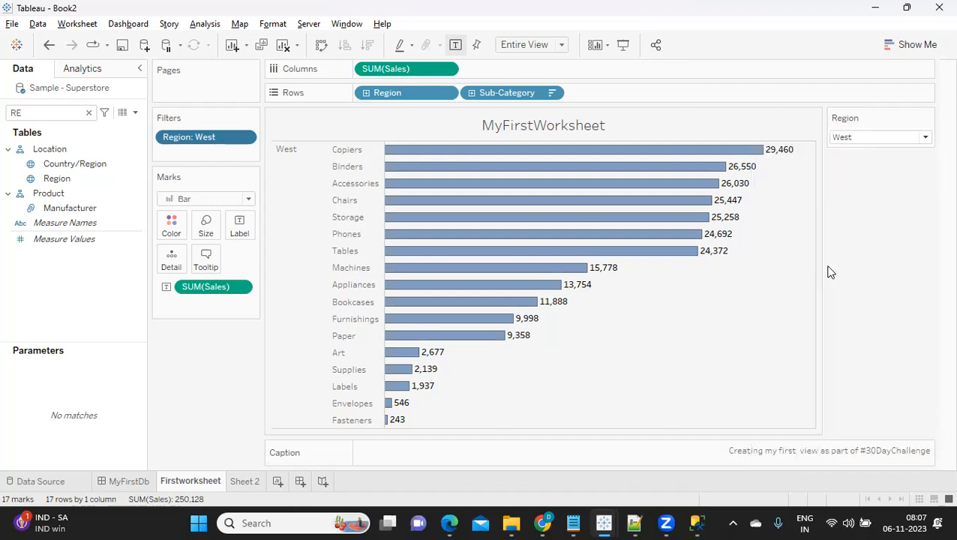
{"action": "left_click", "coordinate": [873, 137]}
{"action": "left_click", "coordinate": [862, 193]}
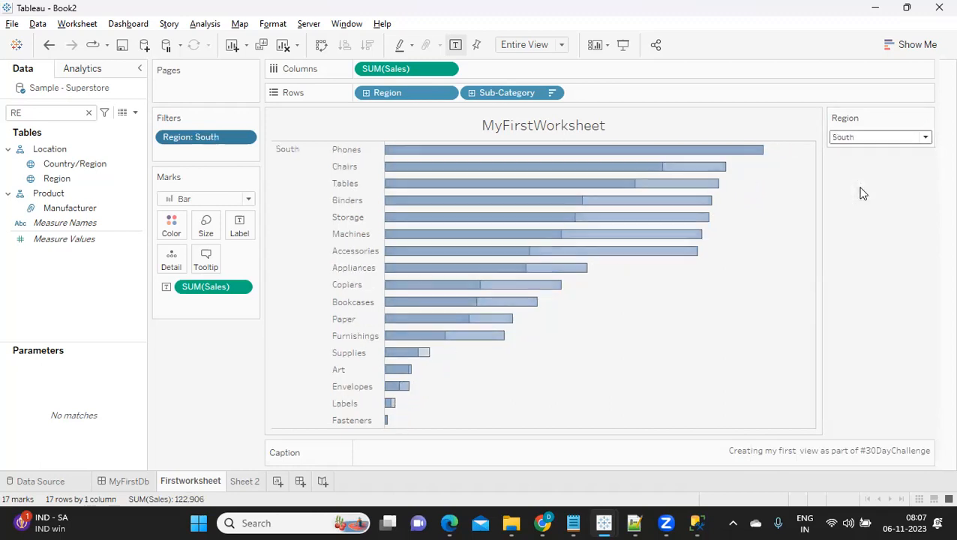
{"action": "left_click", "coordinate": [865, 137]}
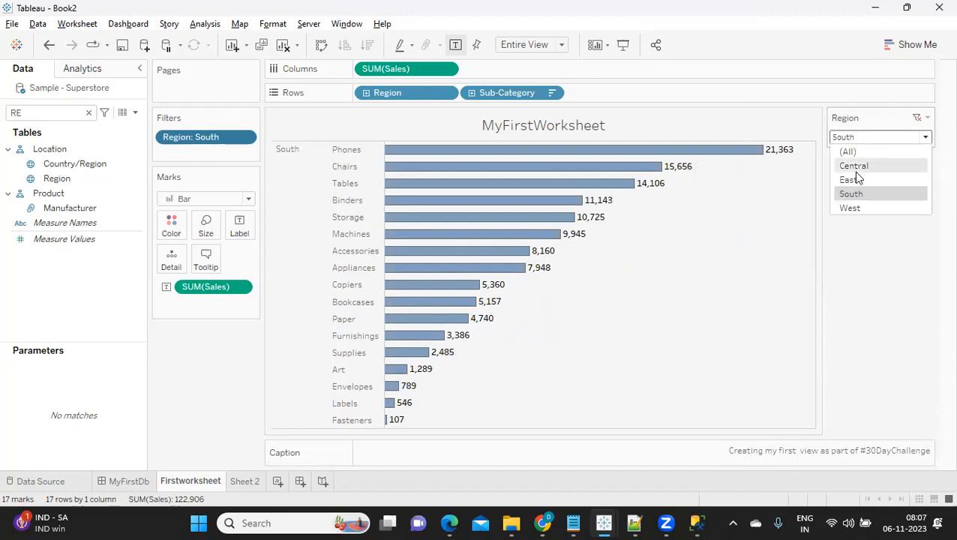
{"action": "left_click", "coordinate": [854, 179]}
{"action": "left_click", "coordinate": [863, 139]}
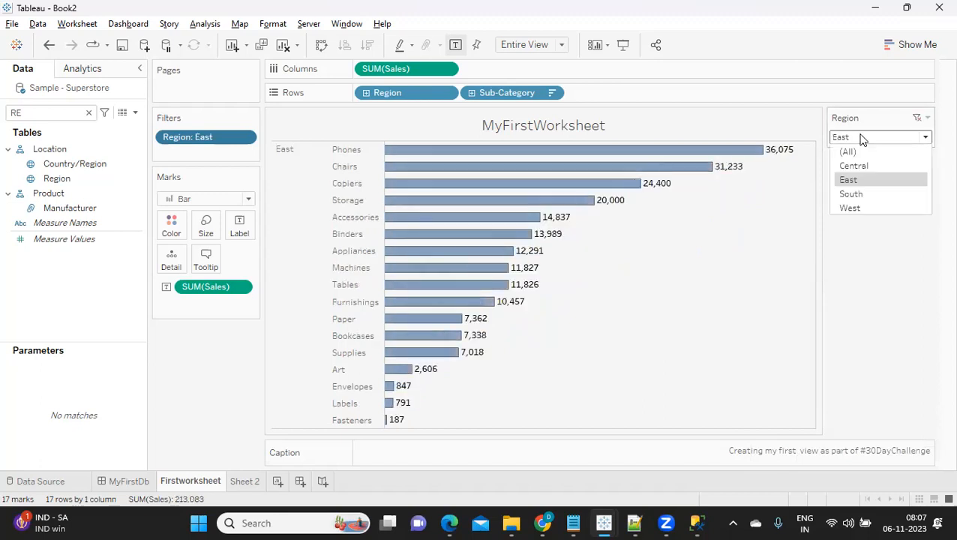
- Set the Region filter card to Multiple Values (list) and add Central, West and South to the selected regions
{"action": "left_click", "coordinate": [928, 118]}
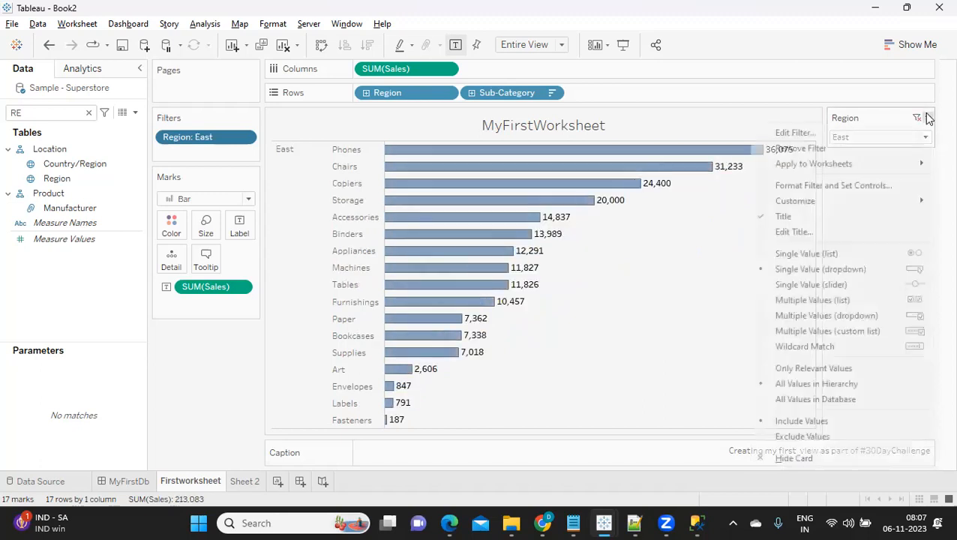
{"action": "left_click", "coordinate": [792, 301]}
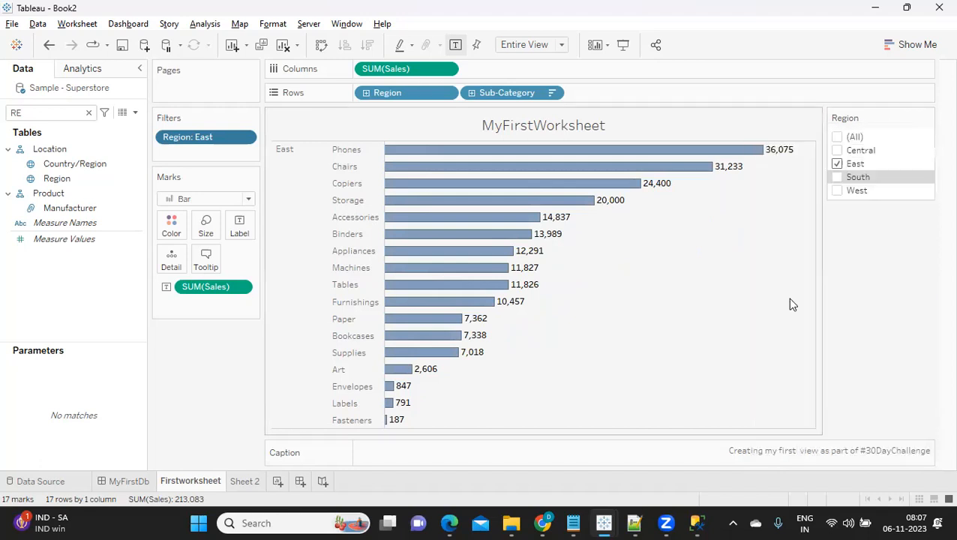
{"action": "left_click", "coordinate": [838, 151]}
{"action": "left_click", "coordinate": [837, 189]}
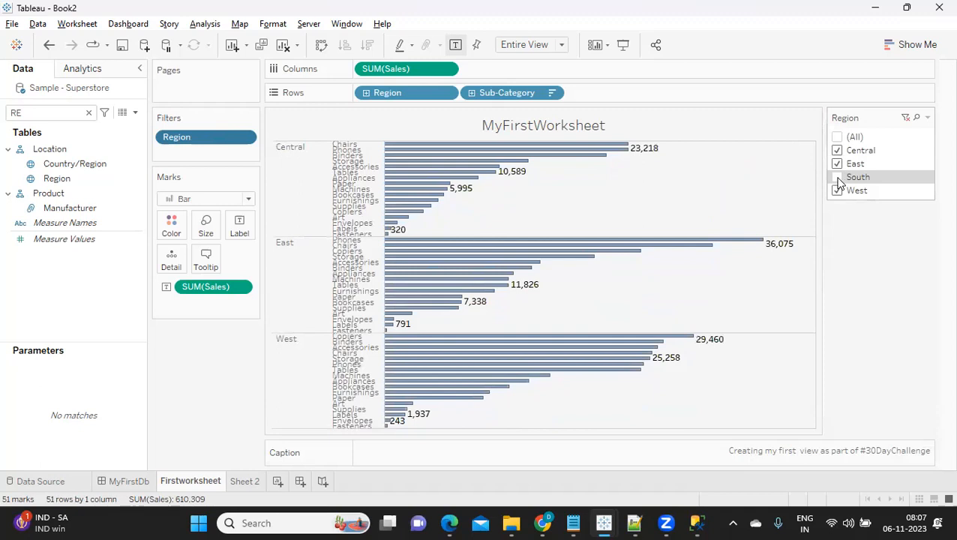
{"action": "left_click", "coordinate": [838, 179]}
- Set the Region filter card to Multiple Values (dropdown) and expand its list of regions
{"action": "left_click", "coordinate": [928, 117]}
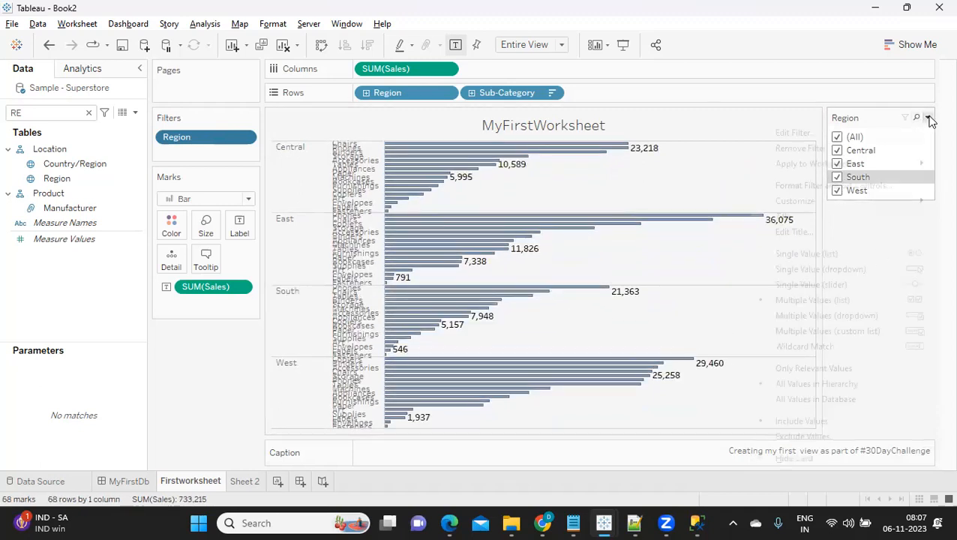
{"action": "left_click", "coordinate": [863, 315]}
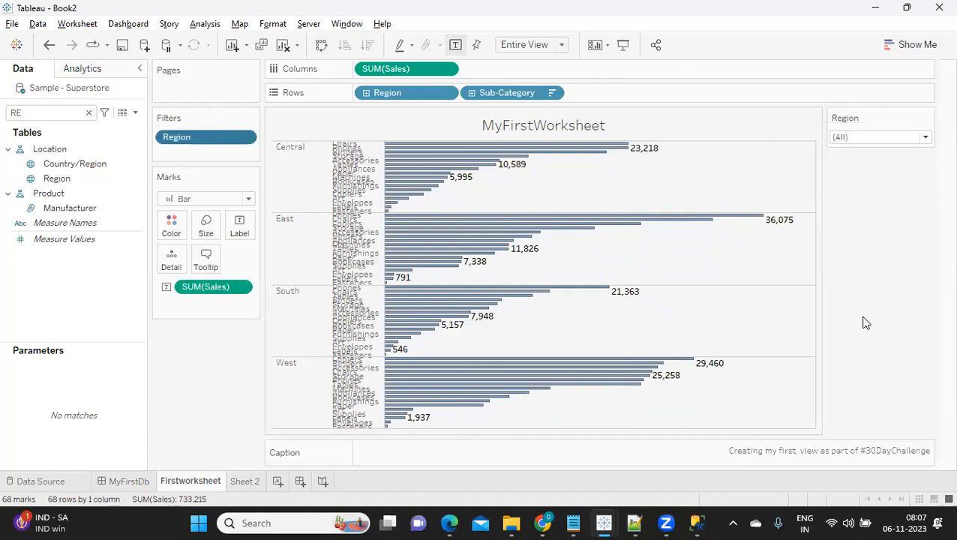
{"action": "left_click", "coordinate": [876, 139]}
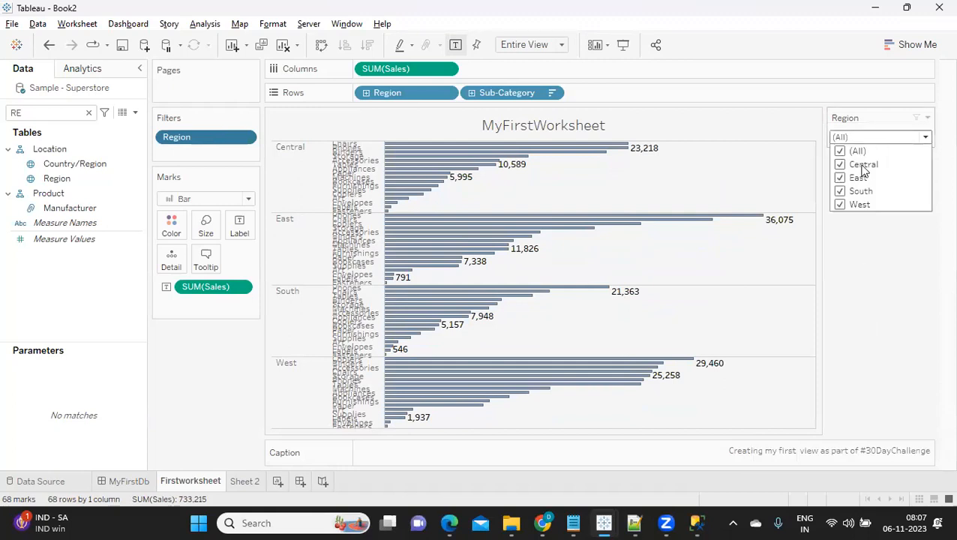
- Set the Region filter card to Single Value (slider) and move through the regions, ending on East
{"action": "left_click", "coordinate": [930, 119]}
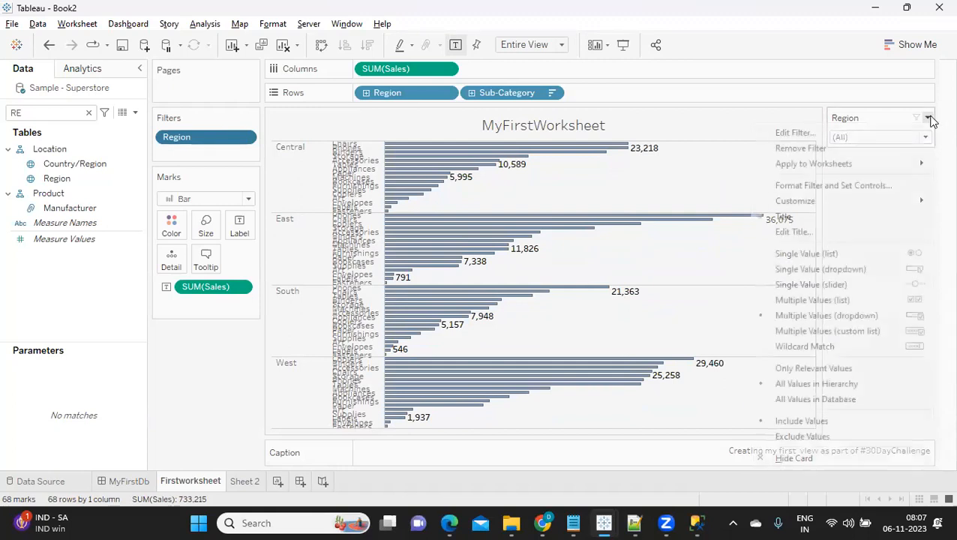
{"action": "left_click", "coordinate": [842, 285]}
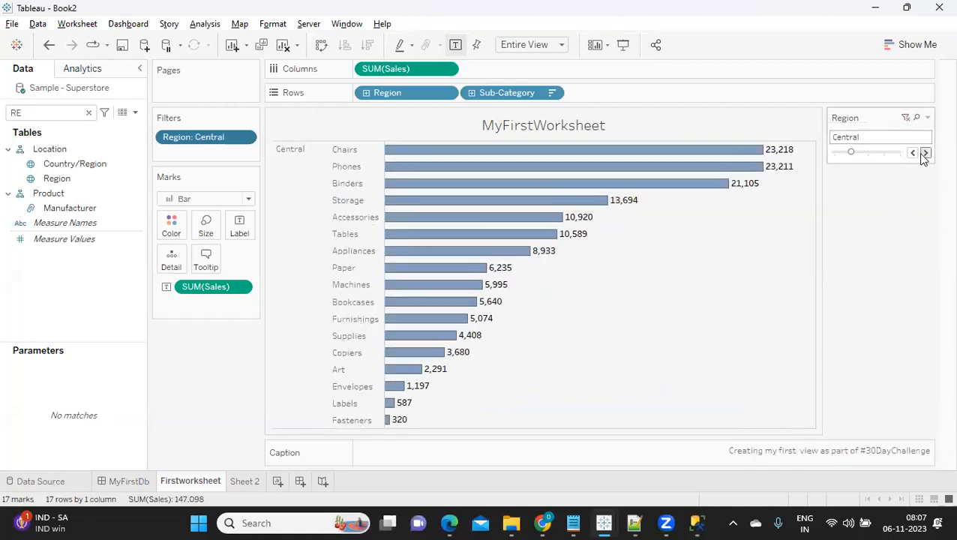
{"action": "left_click", "coordinate": [924, 153]}
{"action": "left_click", "coordinate": [924, 153]}
{"action": "left_click", "coordinate": [914, 153]}
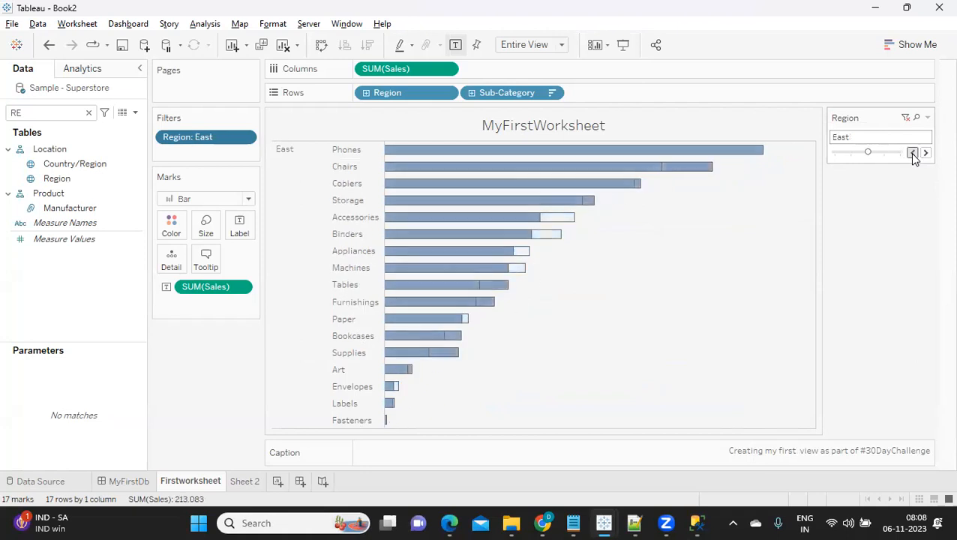
- Move the Region filter to Central, set its card to Multiple Values (dropdown), and try out its list
{"action": "left_click", "coordinate": [913, 153]}
{"action": "left_click", "coordinate": [928, 118]}
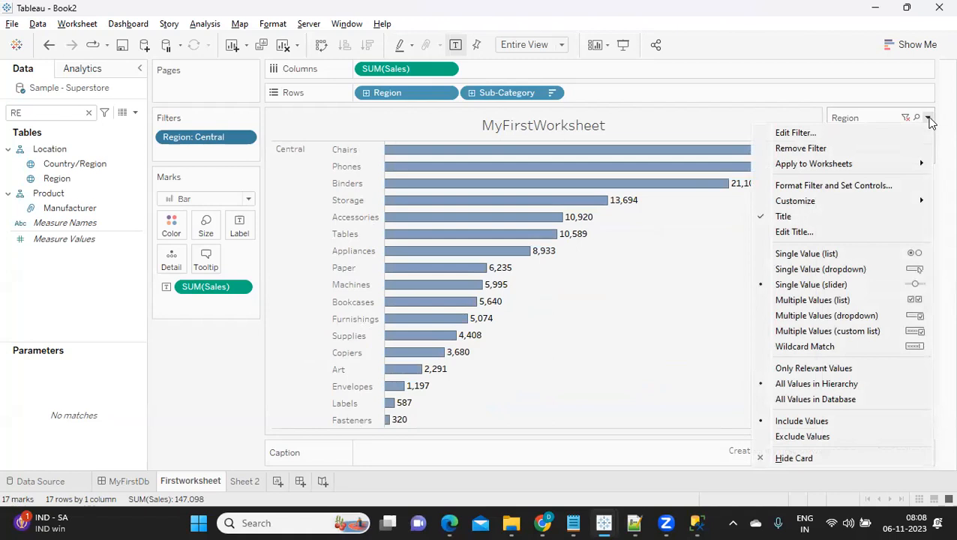
{"action": "left_click", "coordinate": [829, 316]}
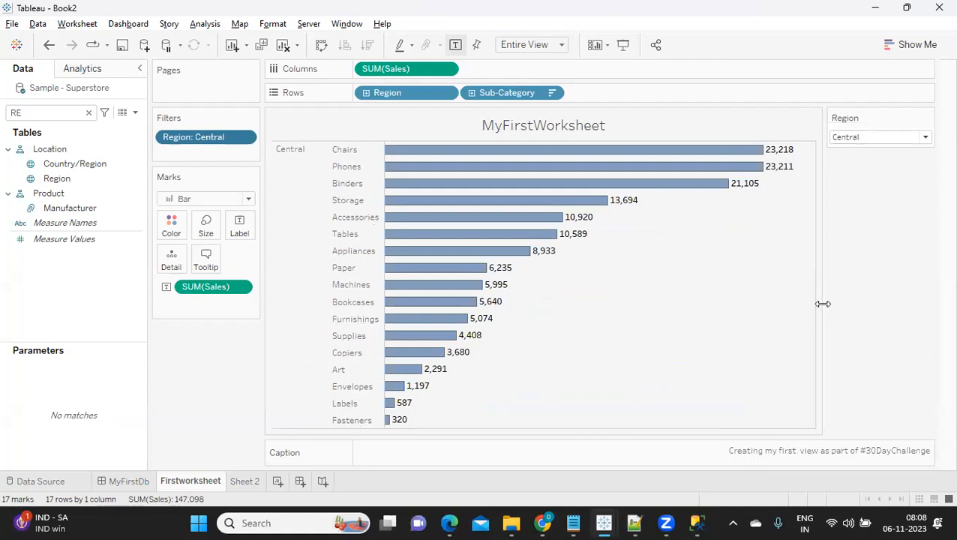
{"action": "left_click", "coordinate": [876, 137]}
{"action": "left_click", "coordinate": [878, 139]}
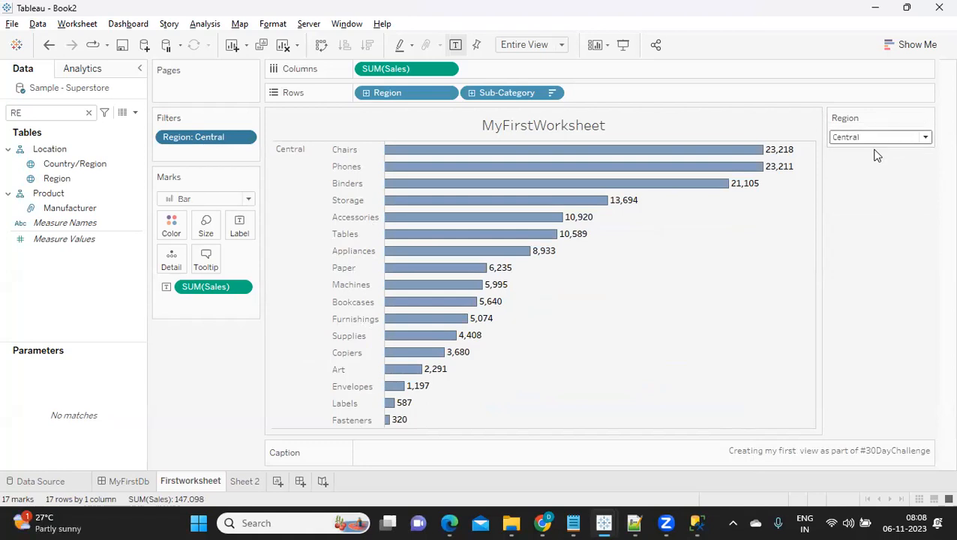
{"action": "left_click", "coordinate": [880, 143]}
{"action": "left_click", "coordinate": [885, 137]}
- View the Region filter card's customization options and select (All) to include every region in the chart
{"action": "left_click", "coordinate": [928, 118]}
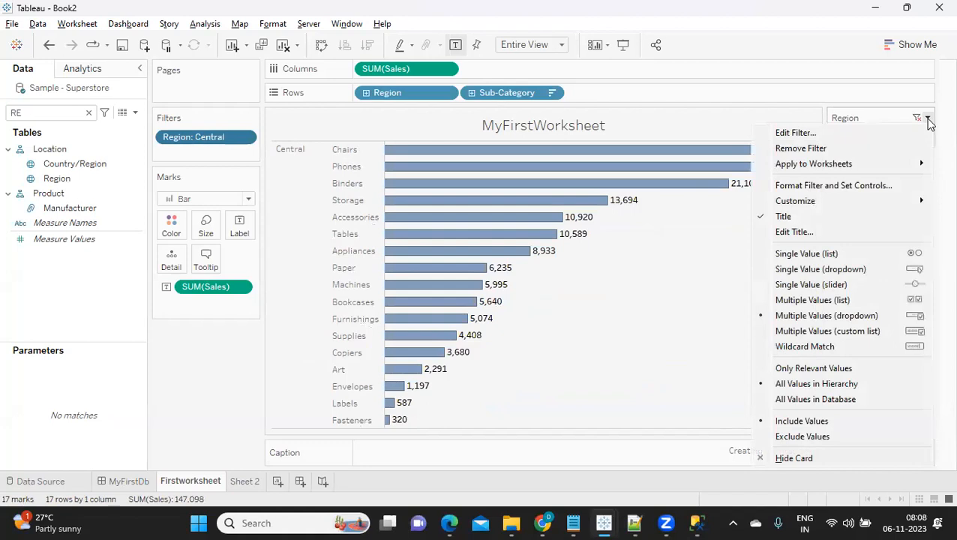
{"action": "mouse_move", "coordinate": [837, 205]}
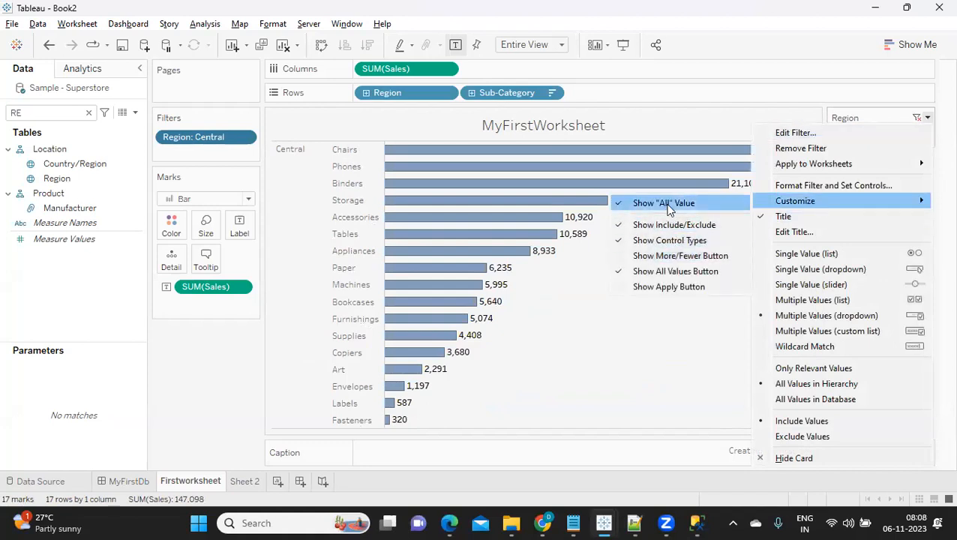
{"action": "left_click", "coordinate": [623, 355]}
{"action": "left_click", "coordinate": [845, 141]}
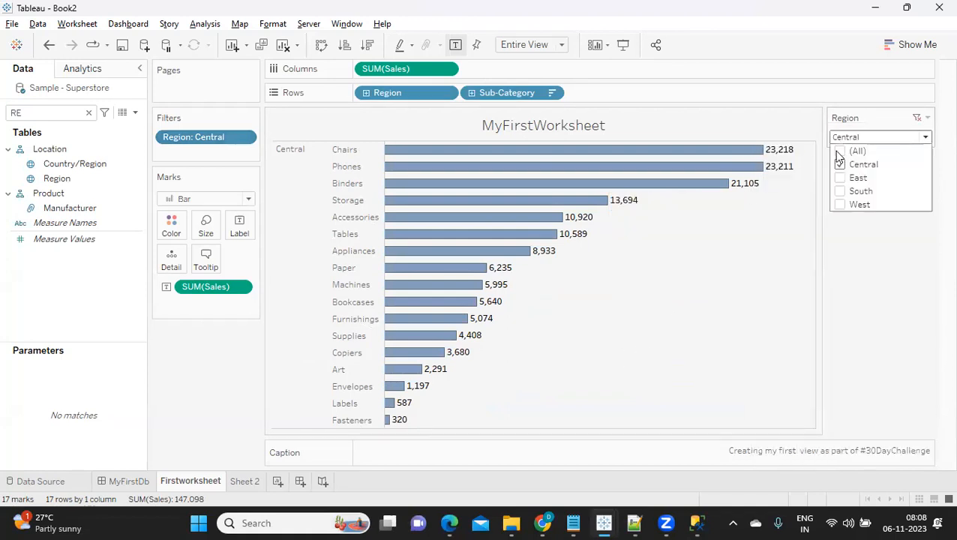
{"action": "left_click", "coordinate": [839, 153]}
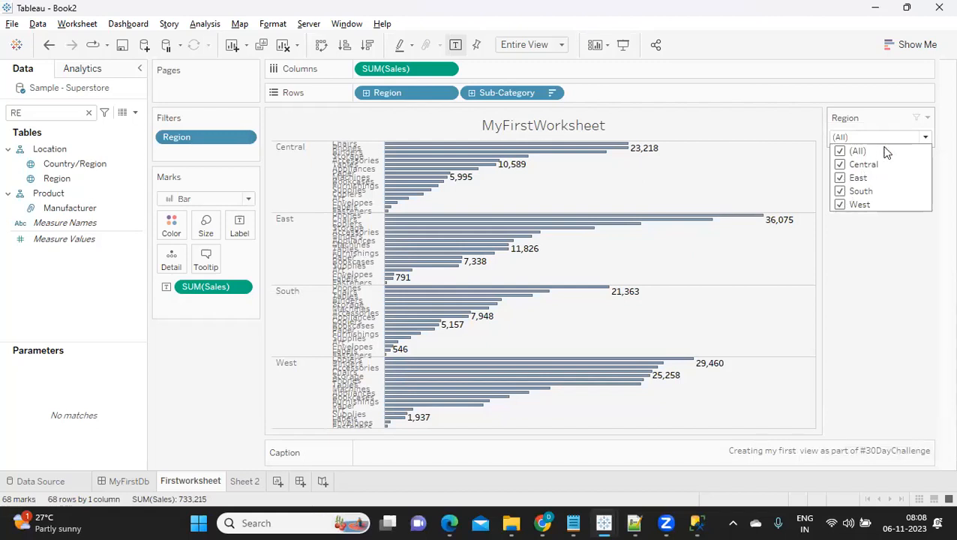
- Hide the "All" value on the Region filter card and expand its list to check the options
{"action": "left_click", "coordinate": [927, 118]}
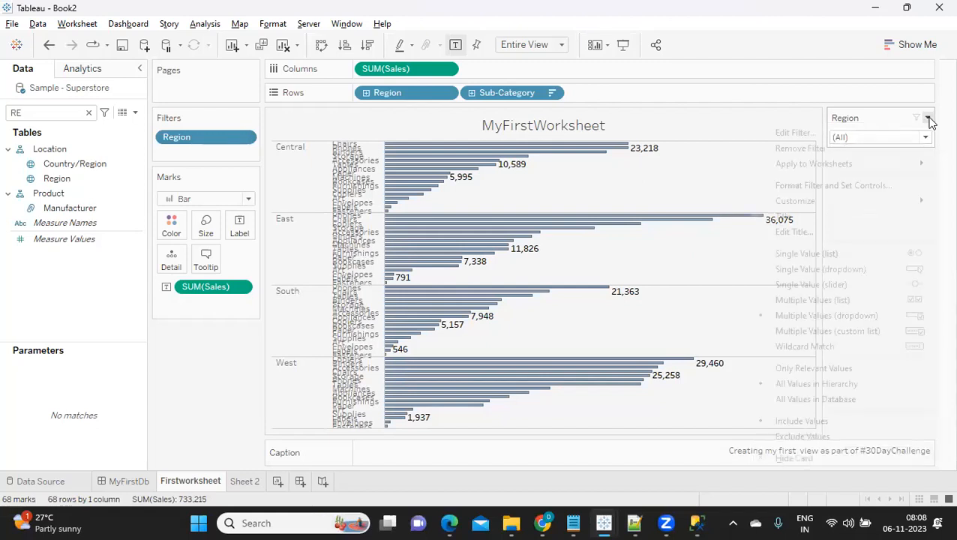
{"action": "mouse_move", "coordinate": [830, 200]}
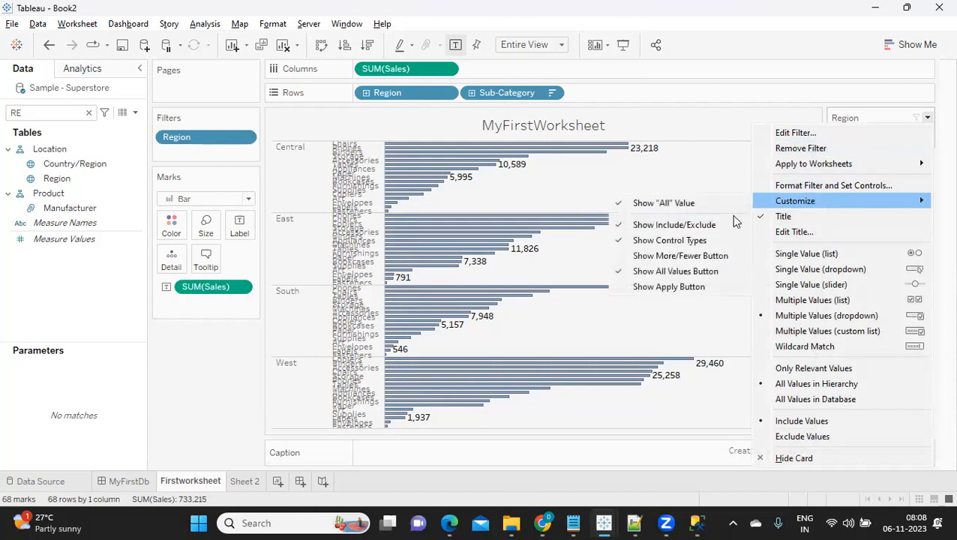
{"action": "left_click", "coordinate": [678, 205]}
{"action": "left_click", "coordinate": [860, 137]}
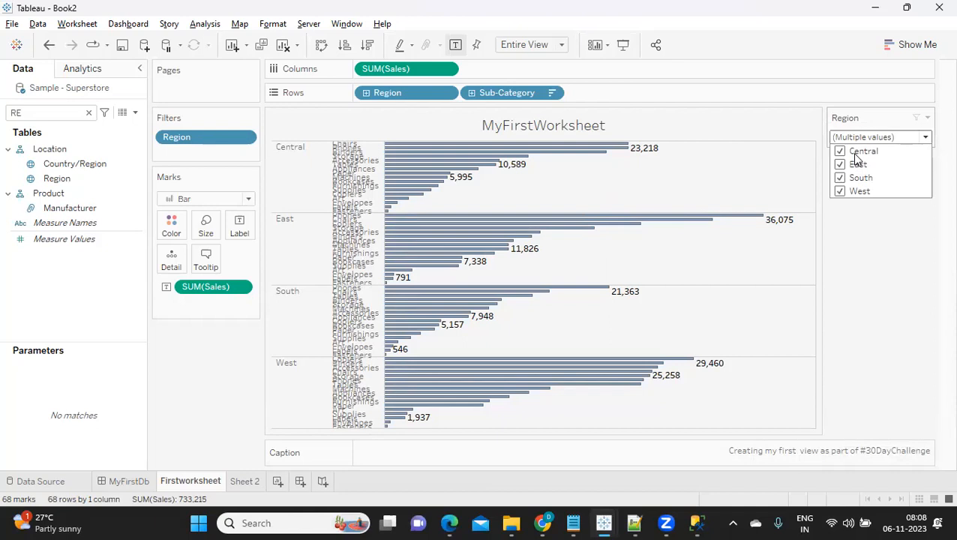
- Show the "All" value on the Region filter card again
{"action": "left_click", "coordinate": [928, 120]}
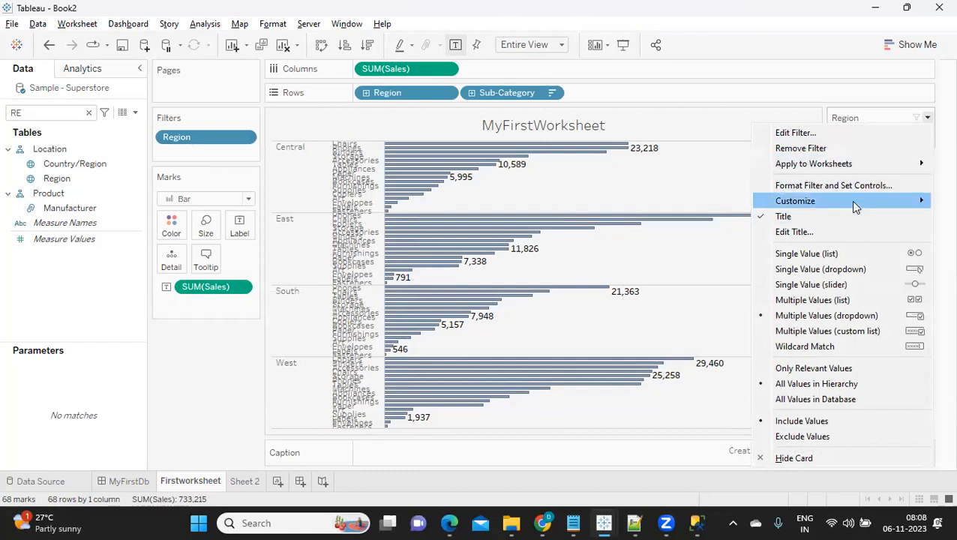
{"action": "mouse_move", "coordinate": [850, 200]}
{"action": "left_click", "coordinate": [685, 204]}
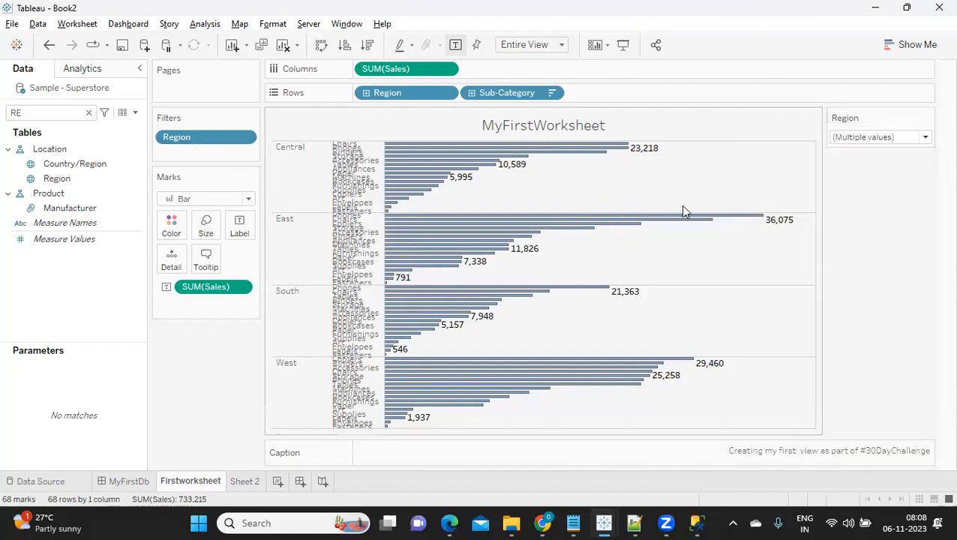
- Deselect Central and East in the Region filter, reselect both, and deselect Central again
{"action": "left_click", "coordinate": [863, 139]}
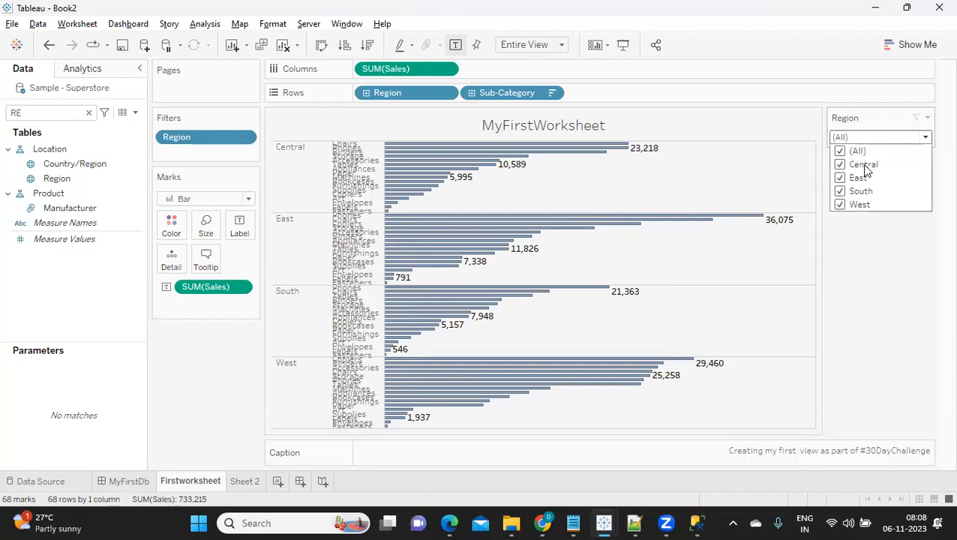
{"action": "left_click", "coordinate": [840, 165]}
{"action": "left_click", "coordinate": [840, 178]}
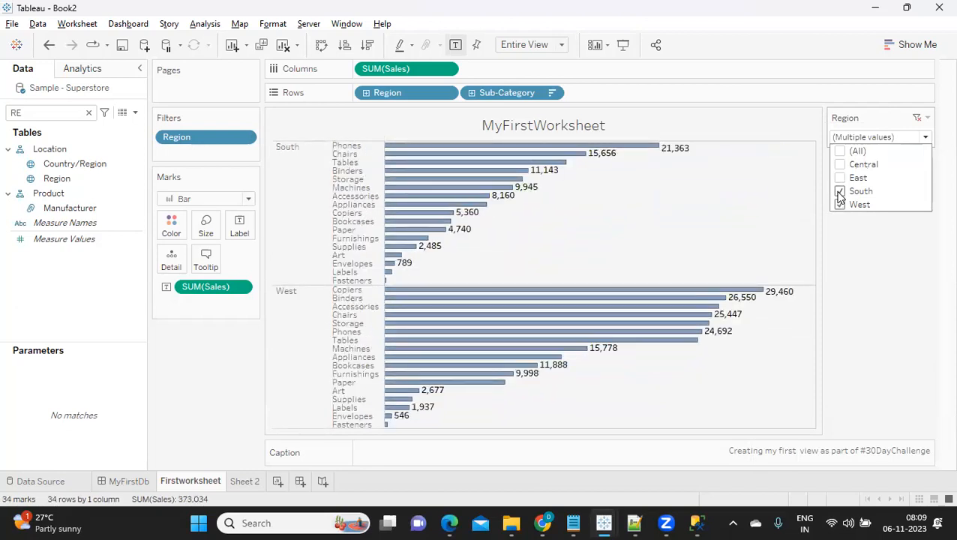
{"action": "left_click", "coordinate": [840, 164]}
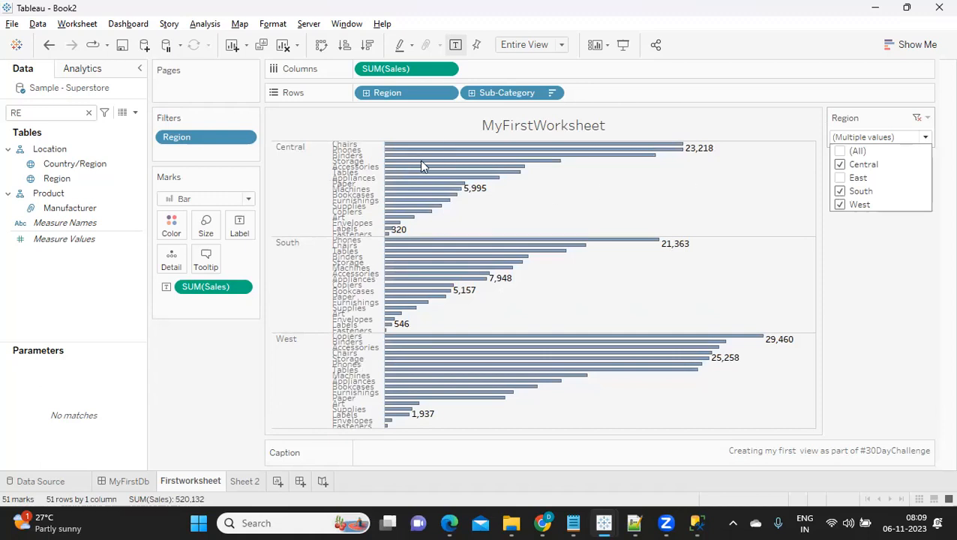
{"action": "left_click", "coordinate": [841, 177]}
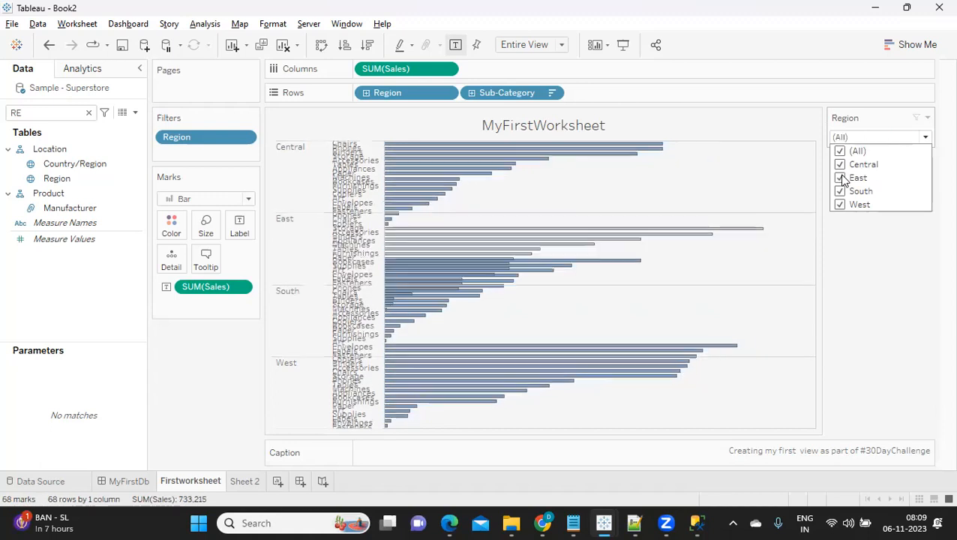
{"action": "left_click", "coordinate": [840, 166]}
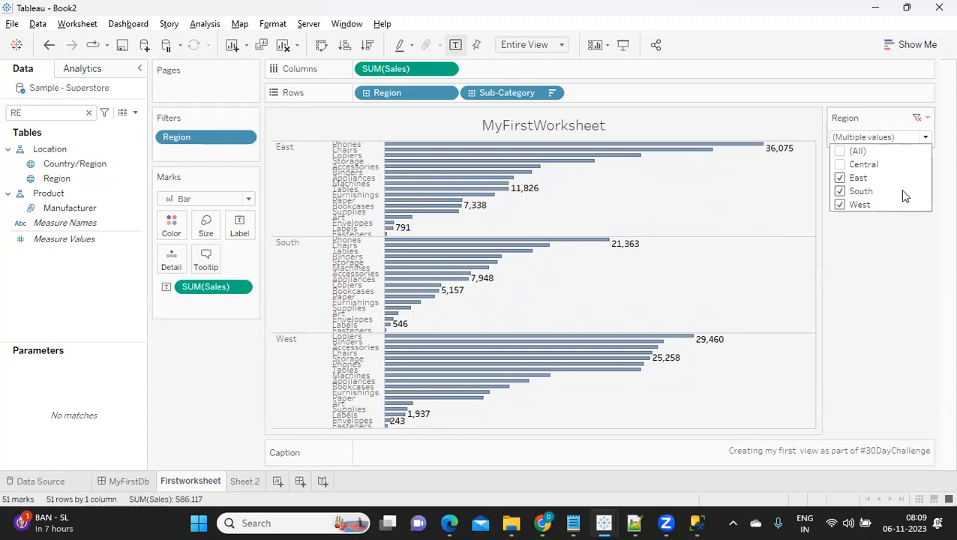
- Customize the Region filter card to show the Apply button
{"action": "left_click", "coordinate": [928, 119]}
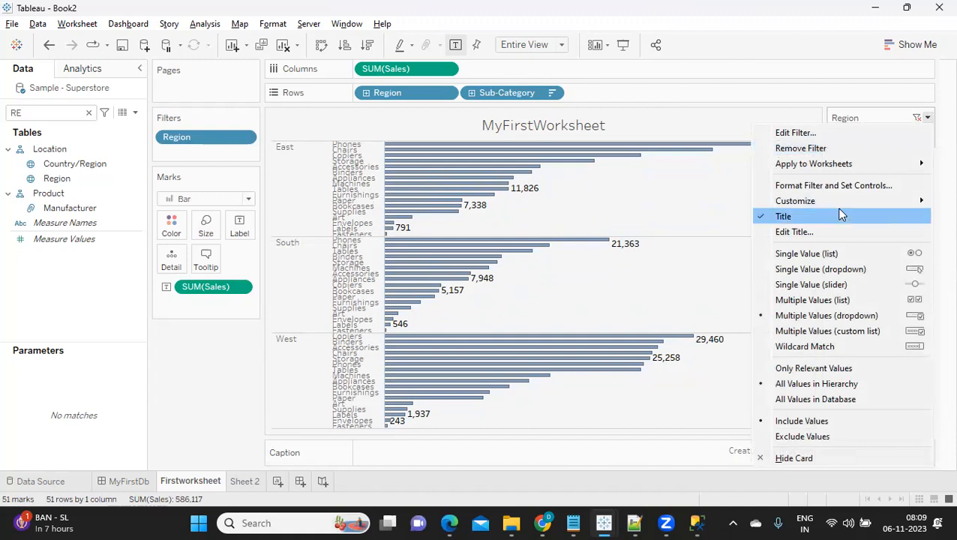
{"action": "mouse_move", "coordinate": [838, 203]}
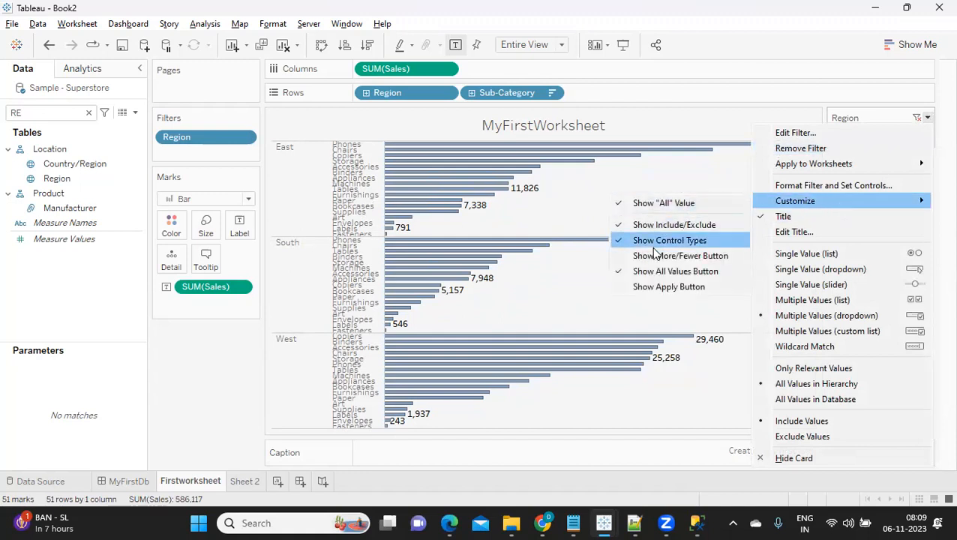
{"action": "left_click", "coordinate": [653, 294]}
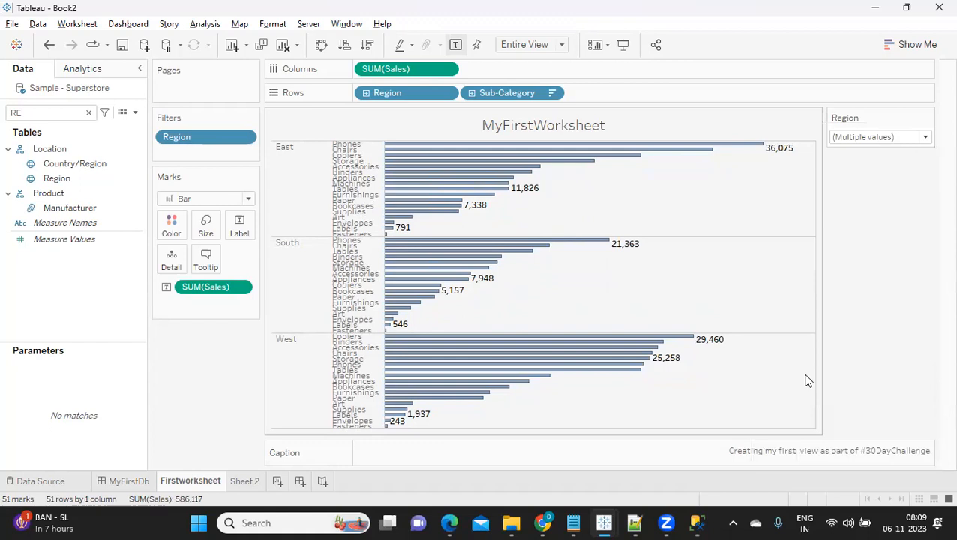
- Include Central and exclude East in the Region filter, and apply the selection
{"action": "left_click", "coordinate": [865, 137]}
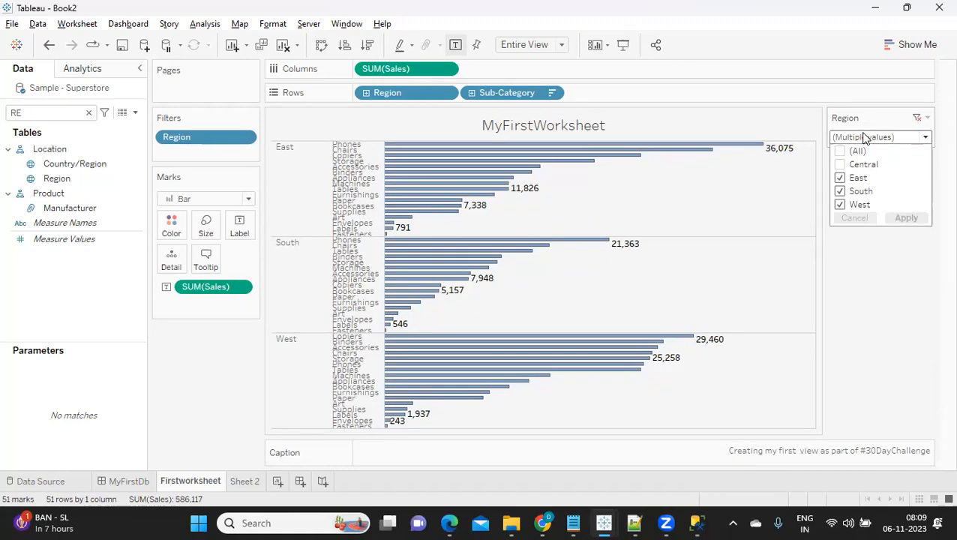
{"action": "left_click", "coordinate": [840, 165]}
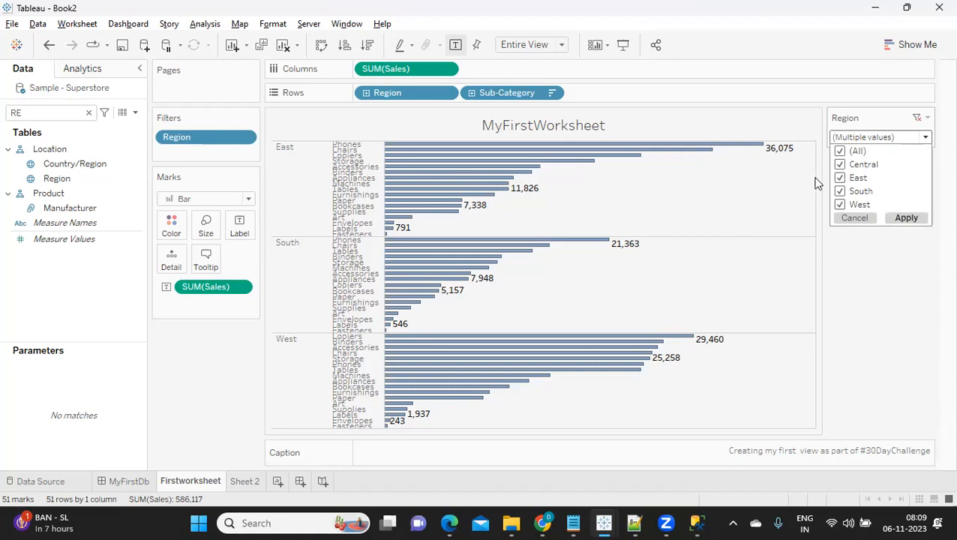
{"action": "left_click", "coordinate": [841, 179]}
{"action": "left_click", "coordinate": [906, 218]}
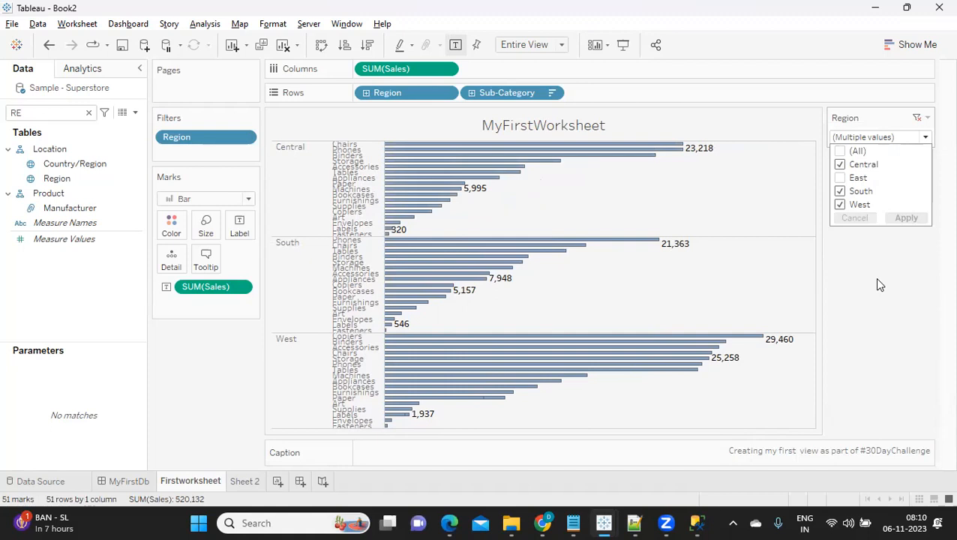
- Select all regions in the Region filter, apply the selection, and close the list
{"action": "left_click", "coordinate": [892, 243]}
{"action": "left_click", "coordinate": [891, 138]}
{"action": "left_click", "coordinate": [840, 151]}
{"action": "left_click", "coordinate": [906, 217]}
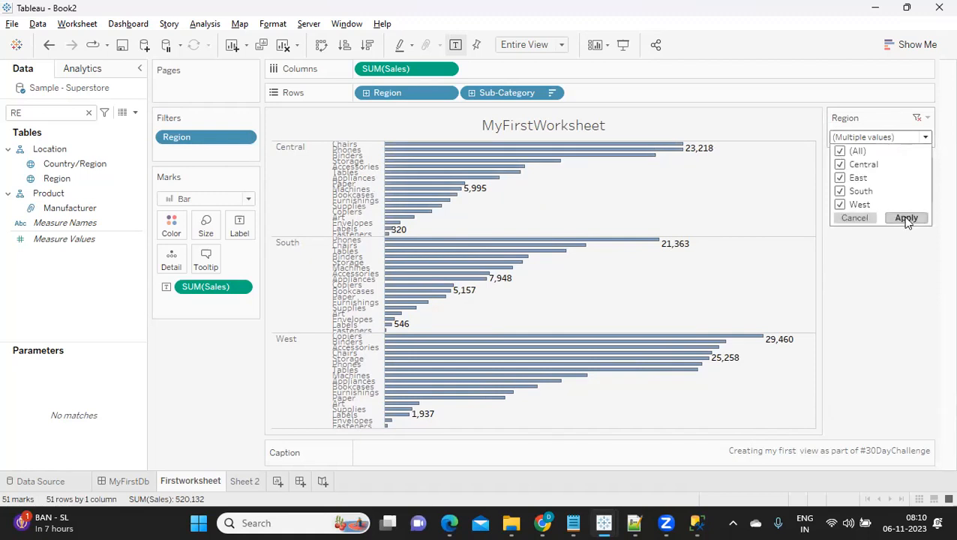
{"action": "left_click", "coordinate": [908, 248]}
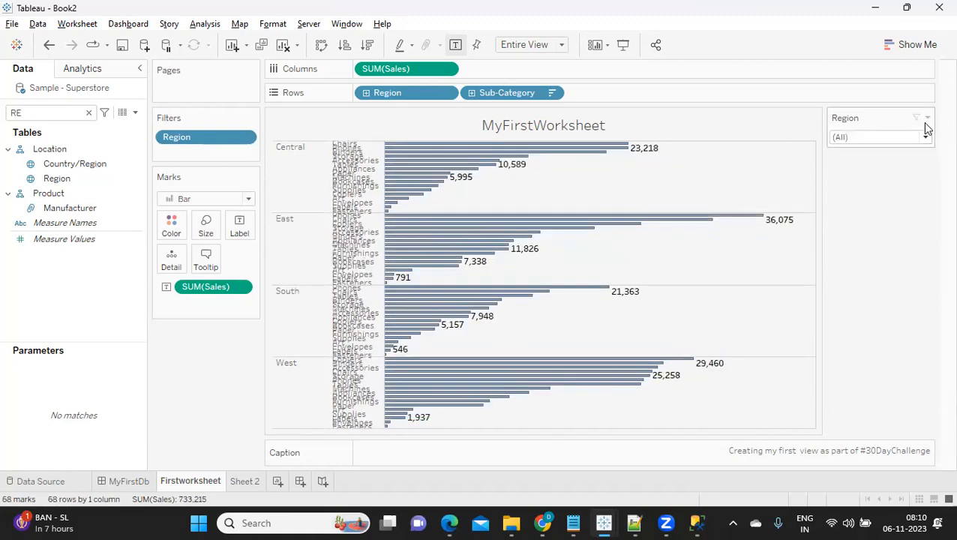
{"action": "left_click", "coordinate": [928, 119]}
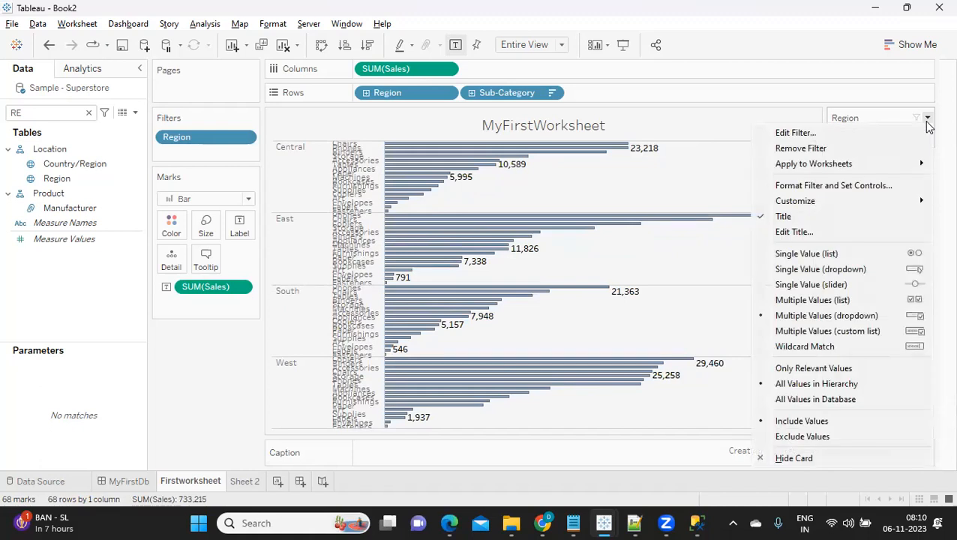
{"action": "left_click", "coordinate": [740, 117]}
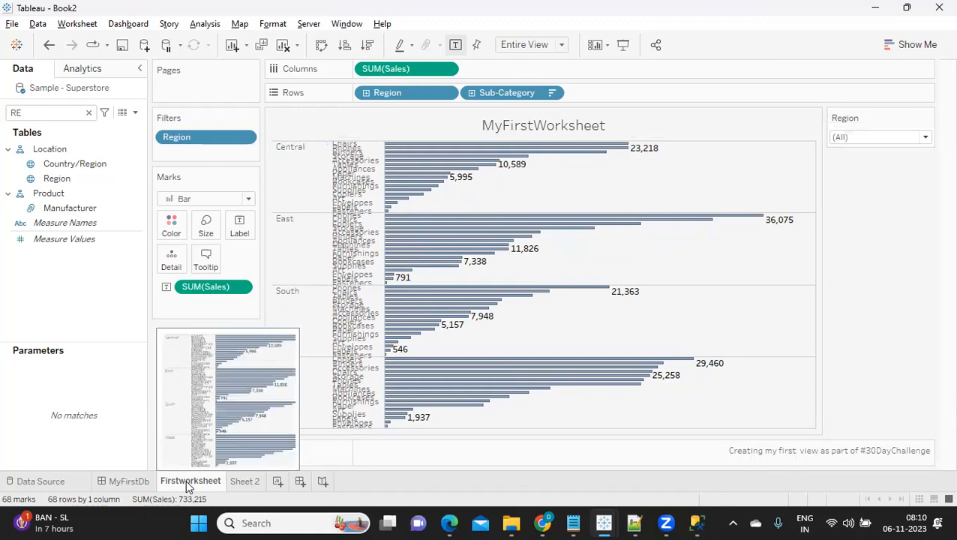
- On Sheet 2, remove YEAR(Order Date) from Rows and add the Category field after Region
{"action": "left_click", "coordinate": [247, 483]}
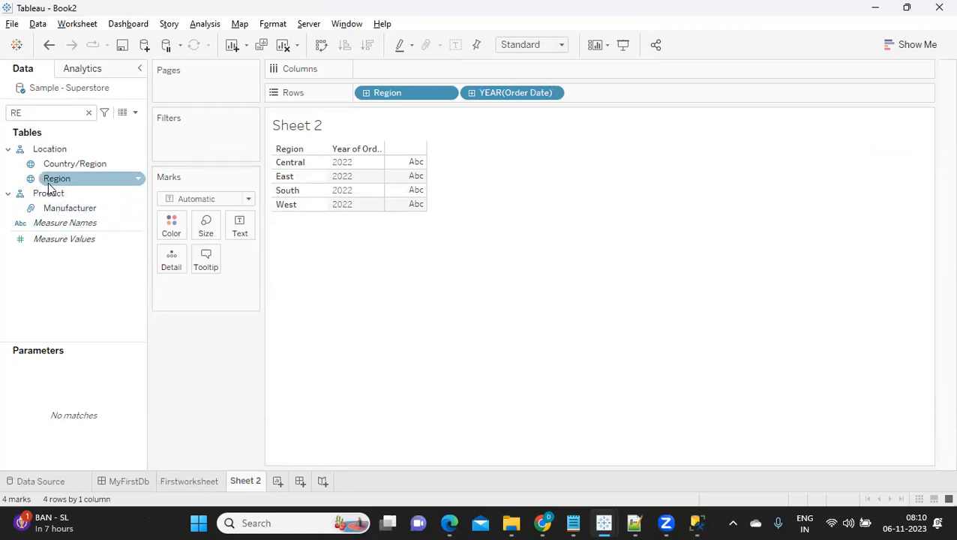
{"action": "left_click_drag", "start_coordinate": [486, 95], "coordinate": [582, 218]}
{"action": "left_click", "coordinate": [49, 114]}
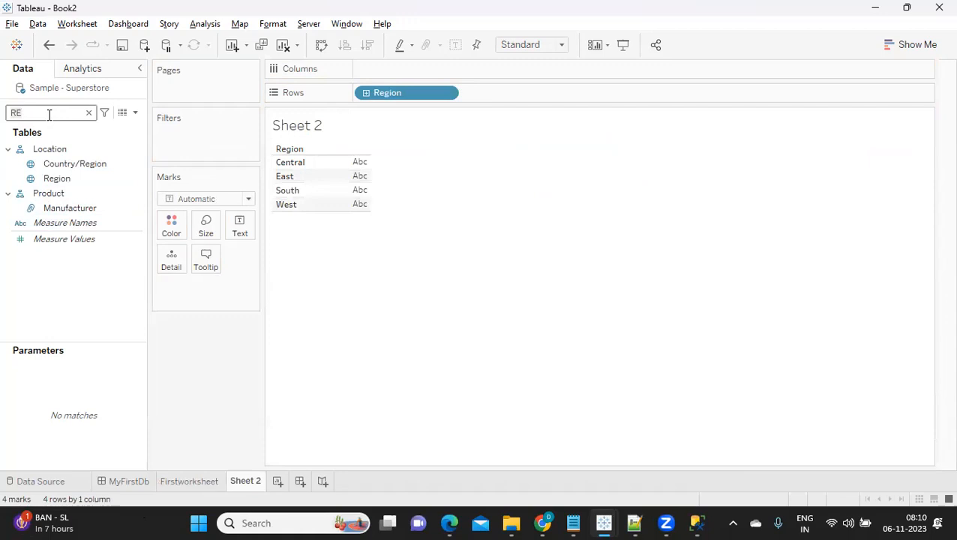
{"action": "key", "text": "BackSpace"}
{"action": "key", "text": "BackSpace"}
{"action": "type", "text": "CCA"}
{"action": "key", "text": "BackSpace"}
{"action": "key", "text": "BackSpace"}
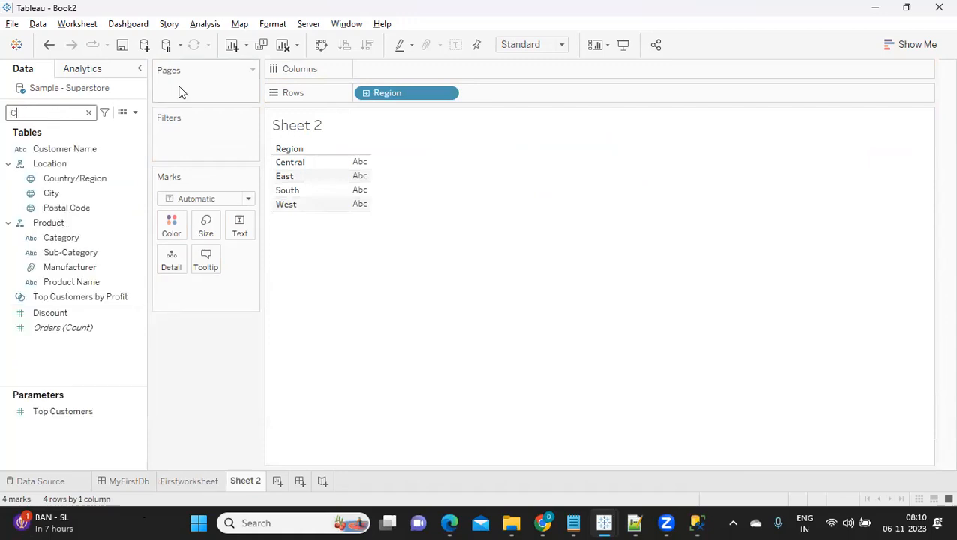
{"action": "left_click_drag", "start_coordinate": [73, 239], "coordinate": [492, 99]}
- Search the data fields for "SA" and add Sales to Columns on Sheet 2
{"action": "left_click", "coordinate": [83, 114]}
{"action": "key", "text": "BackSpace"}
{"action": "type", "text": "SA"}
{"action": "left_click_drag", "start_coordinate": [45, 159], "coordinate": [335, 86]}
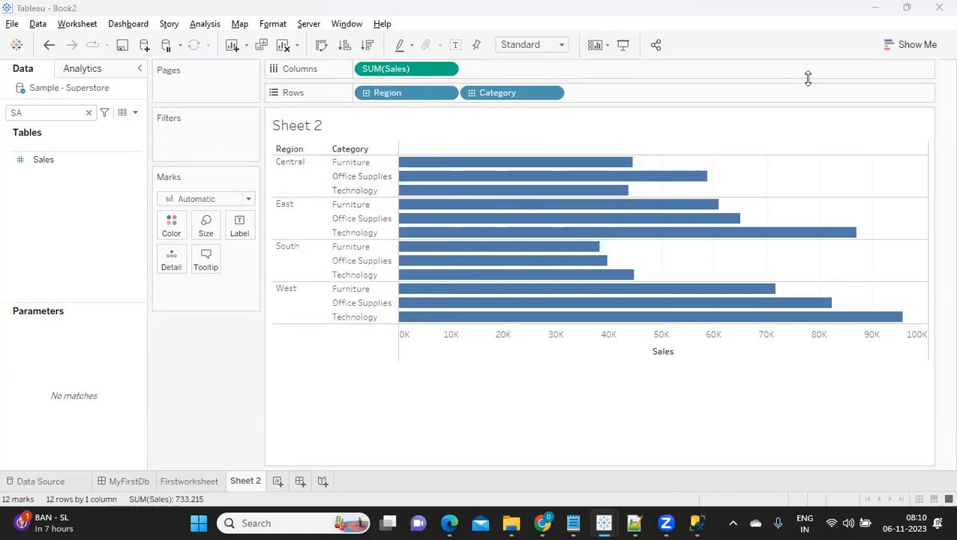
- Fit the Sheet 2 chart to Entire View and sort the categories in descending order of sales
{"action": "left_click", "coordinate": [549, 44]}
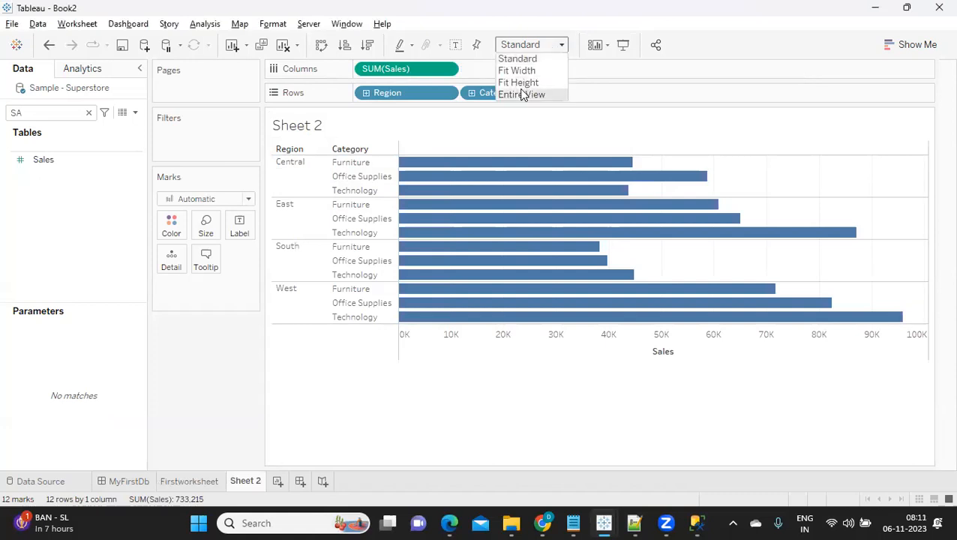
{"action": "left_click", "coordinate": [523, 94]}
{"action": "left_click", "coordinate": [367, 46]}
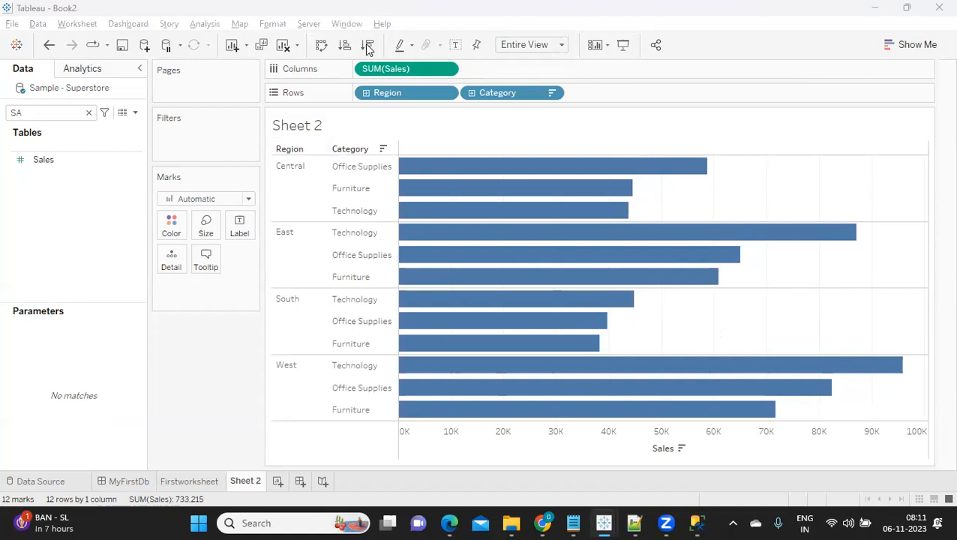
- Rename Sheet 2 as "Second Worksheet"
{"action": "left_click", "coordinate": [180, 482]}
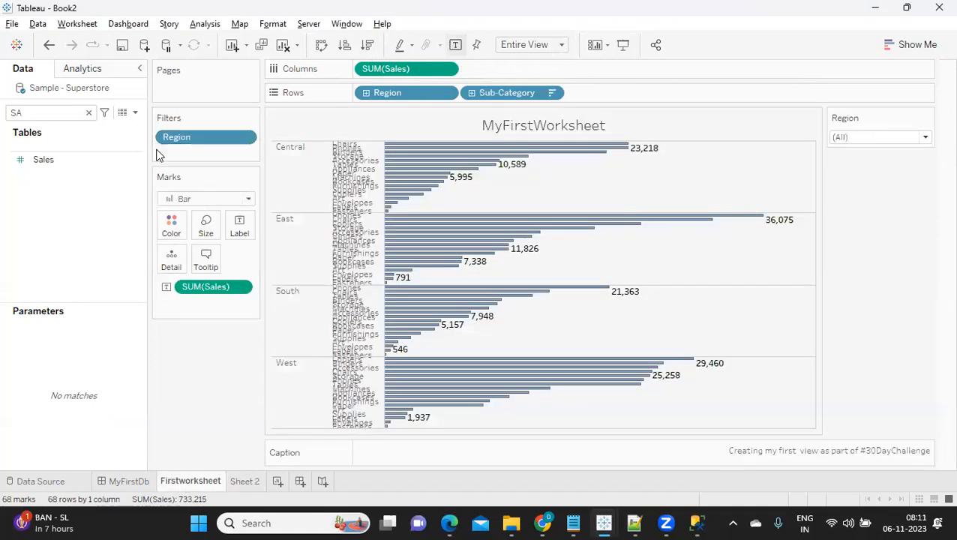
{"action": "double_click", "coordinate": [244, 483]}
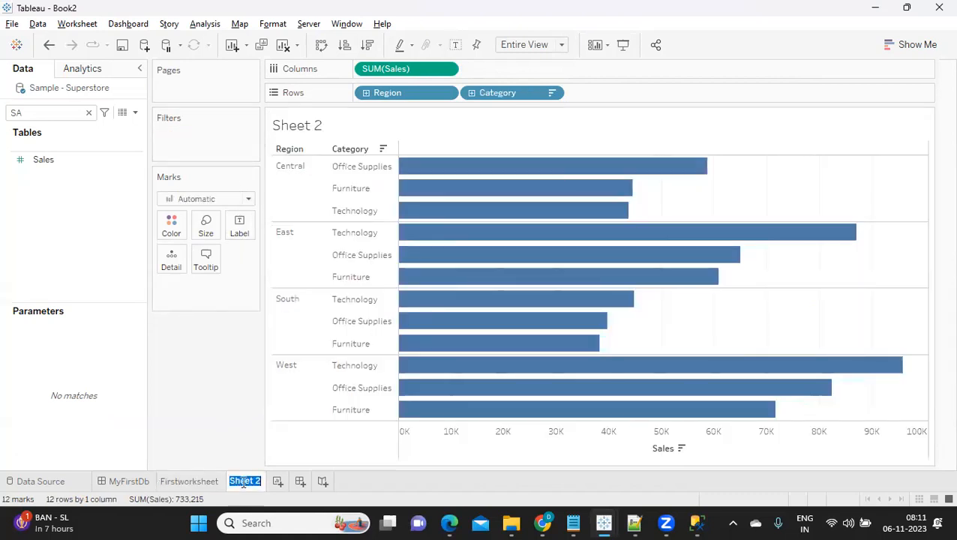
{"action": "type", "text": "Second "}
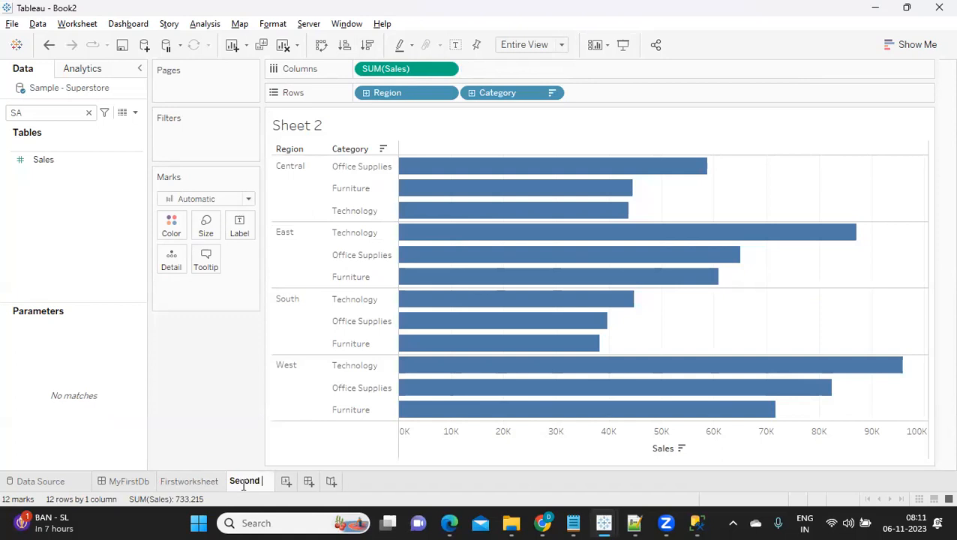
{"action": "type", "text": "Worksheet"}
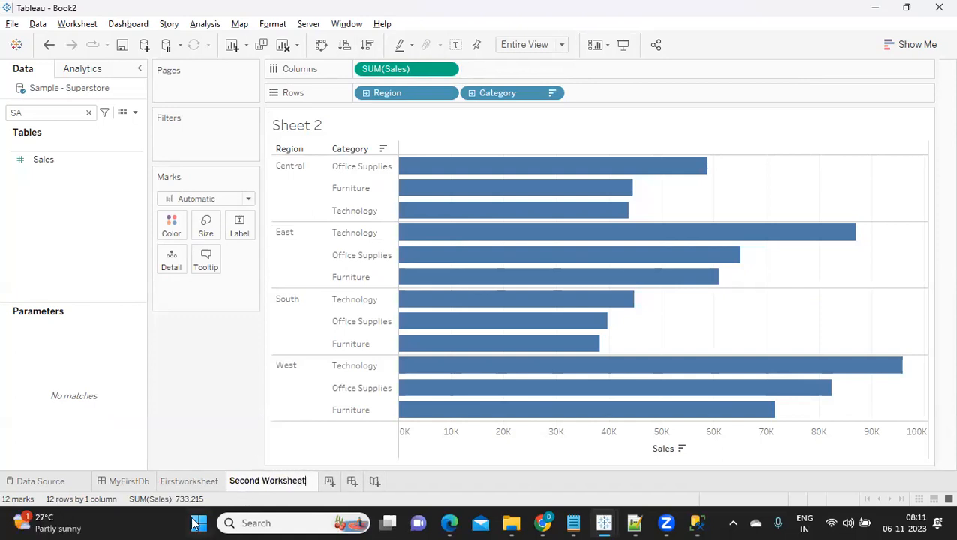
{"action": "left_click", "coordinate": [204, 381]}
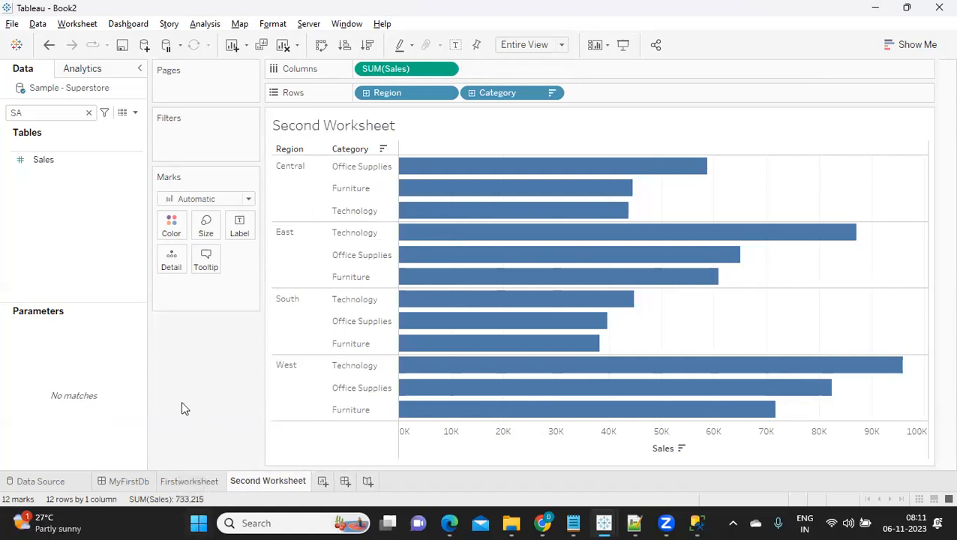
- Add Second Worksheet below the first chart on the MyFirstDb dashboard and hide its Sales axis header
{"action": "left_click", "coordinate": [126, 481]}
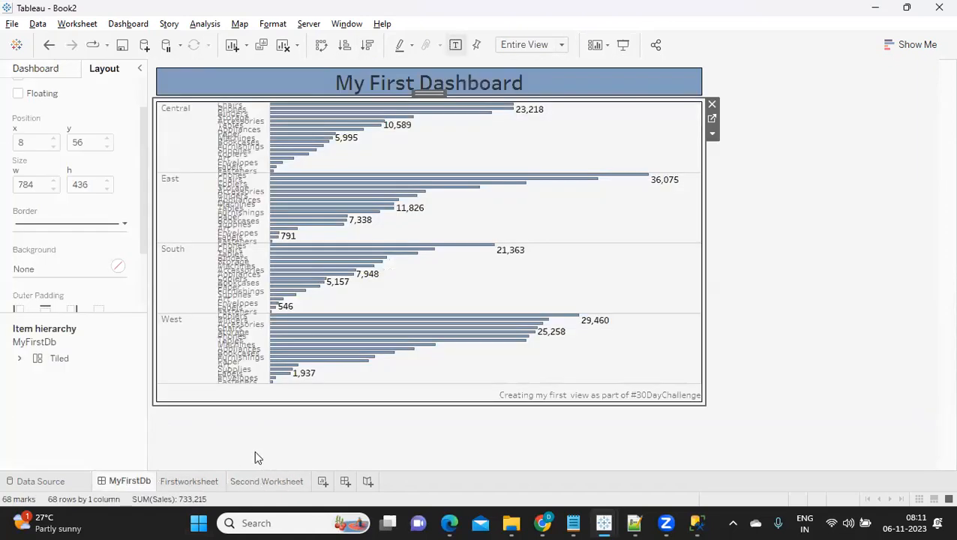
{"action": "left_click", "coordinate": [43, 71]}
{"action": "left_click_drag", "start_coordinate": [54, 242], "coordinate": [418, 310]}
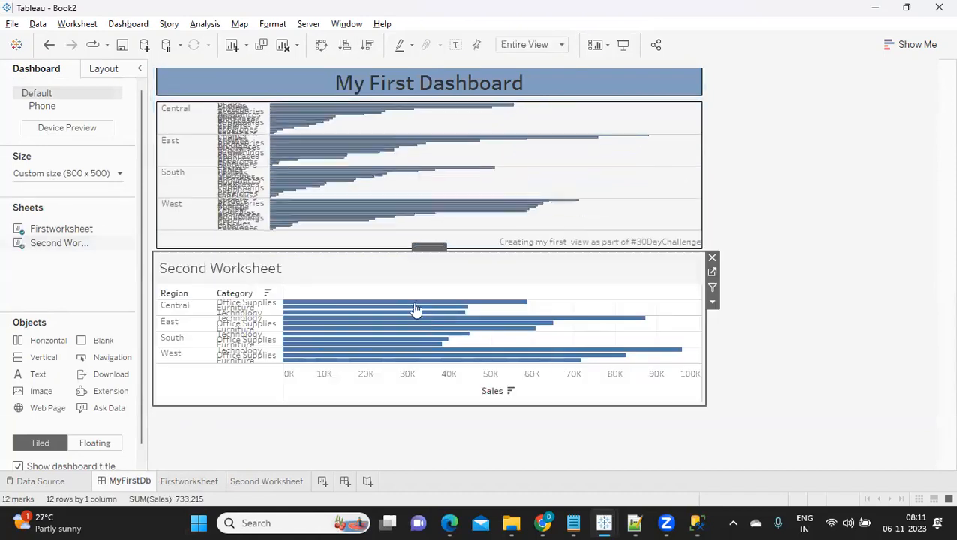
{"action": "right_click", "coordinate": [410, 391]}
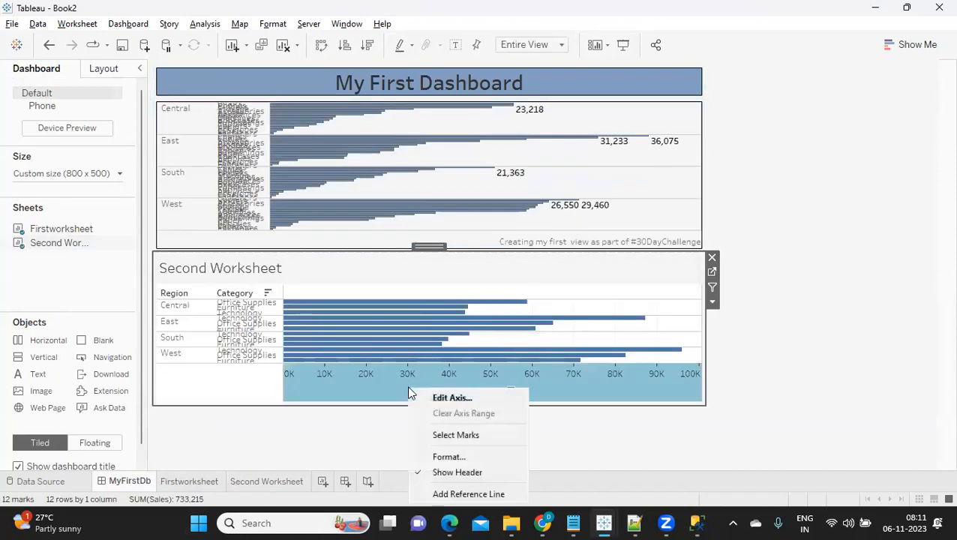
{"action": "left_click", "coordinate": [454, 475]}
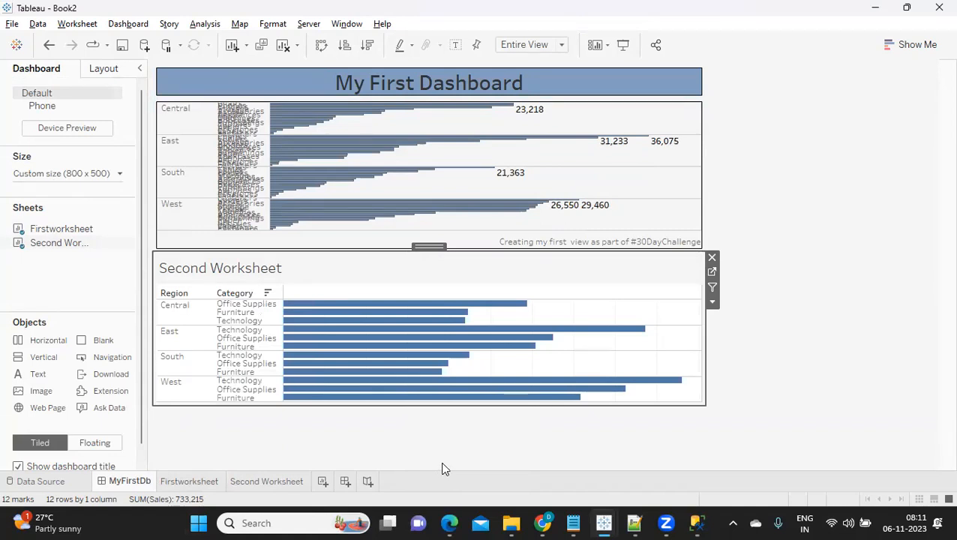
- Show the first worksheet's Region filter on the dashboard and make its container floating
{"action": "left_click", "coordinate": [629, 113]}
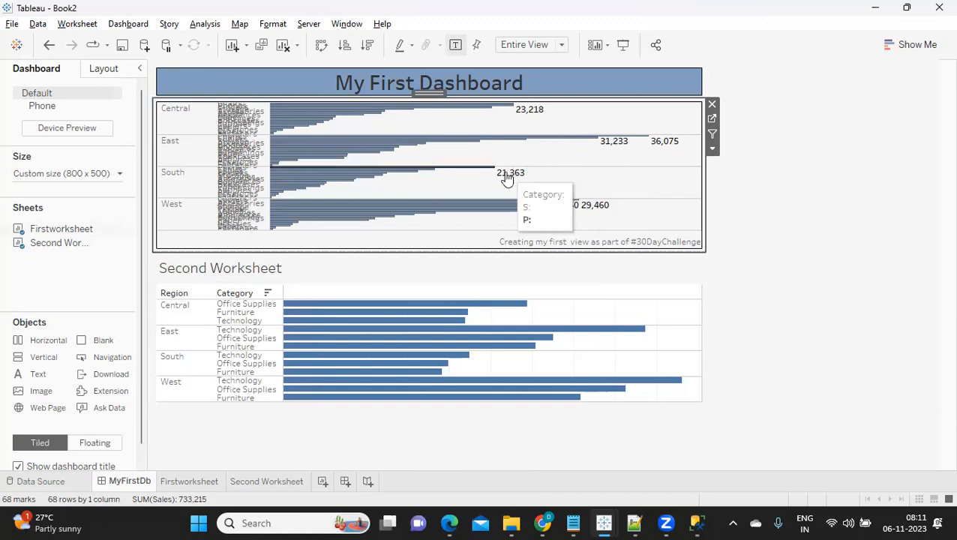
{"action": "left_click", "coordinate": [714, 150]}
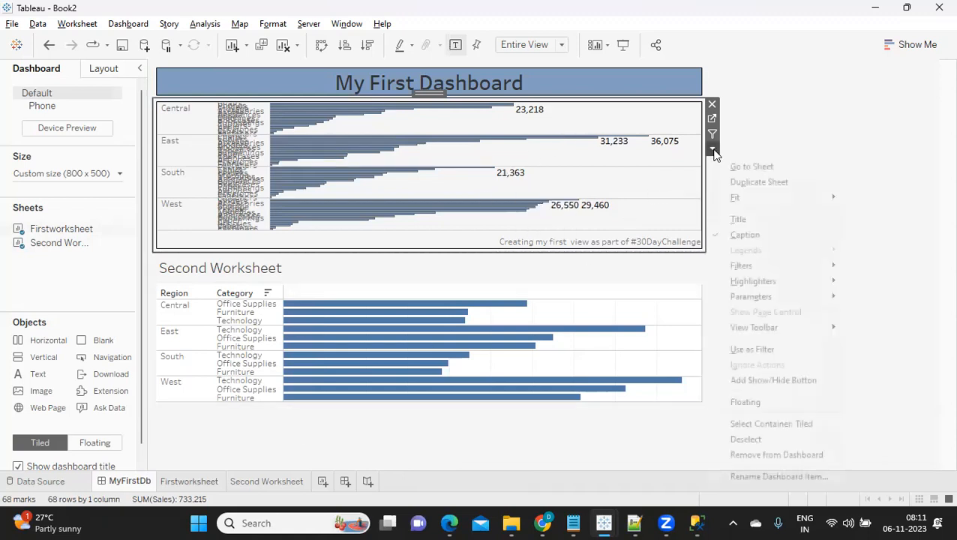
{"action": "mouse_move", "coordinate": [745, 271]}
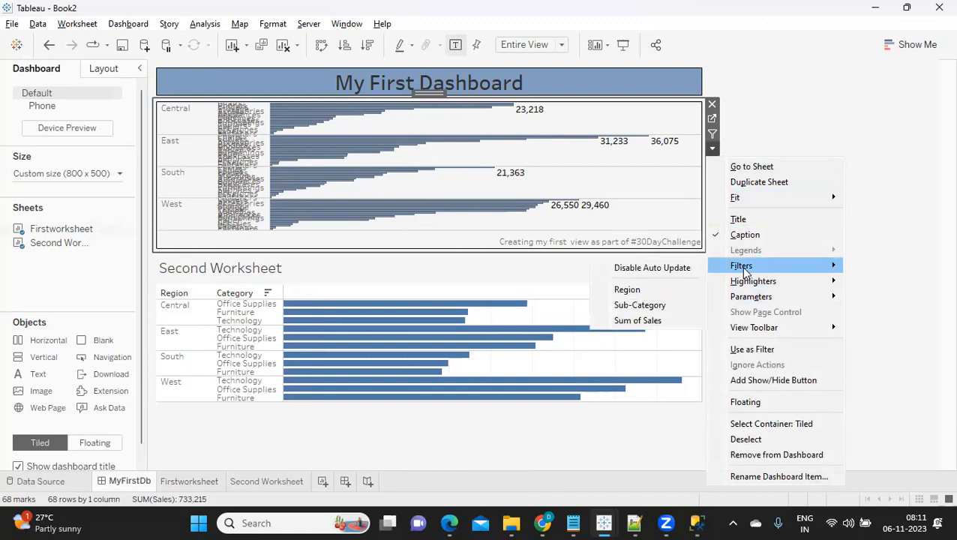
{"action": "left_click", "coordinate": [658, 295]}
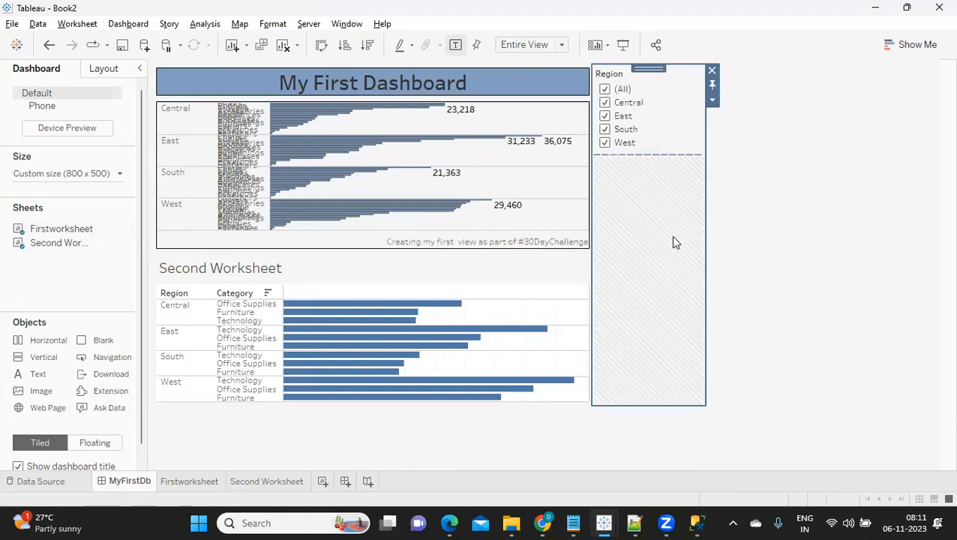
{"action": "left_click", "coordinate": [712, 101]}
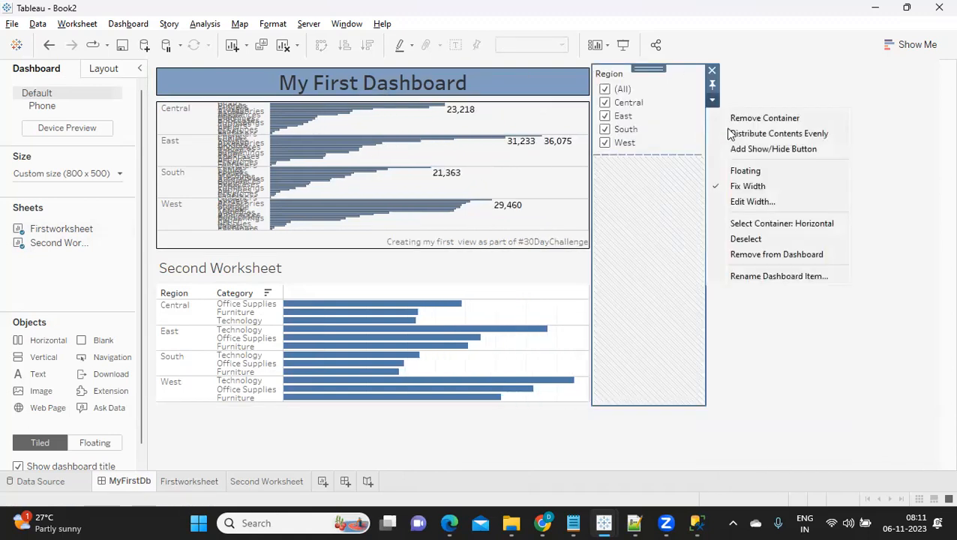
{"action": "left_click", "coordinate": [746, 171]}
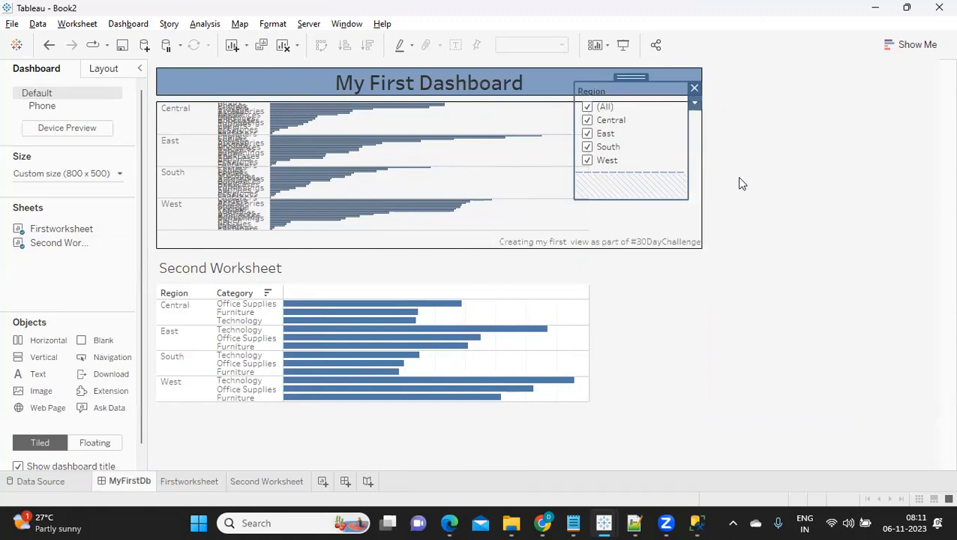
- Change the dashboard's Region filter to the Multiple Values (dropdown) display
{"action": "left_click", "coordinate": [695, 103]}
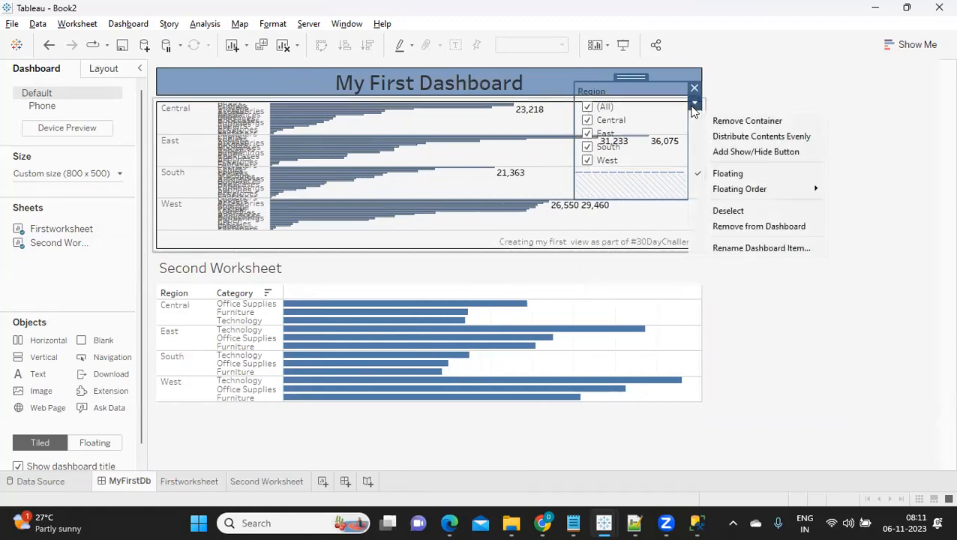
{"action": "left_click", "coordinate": [611, 100]}
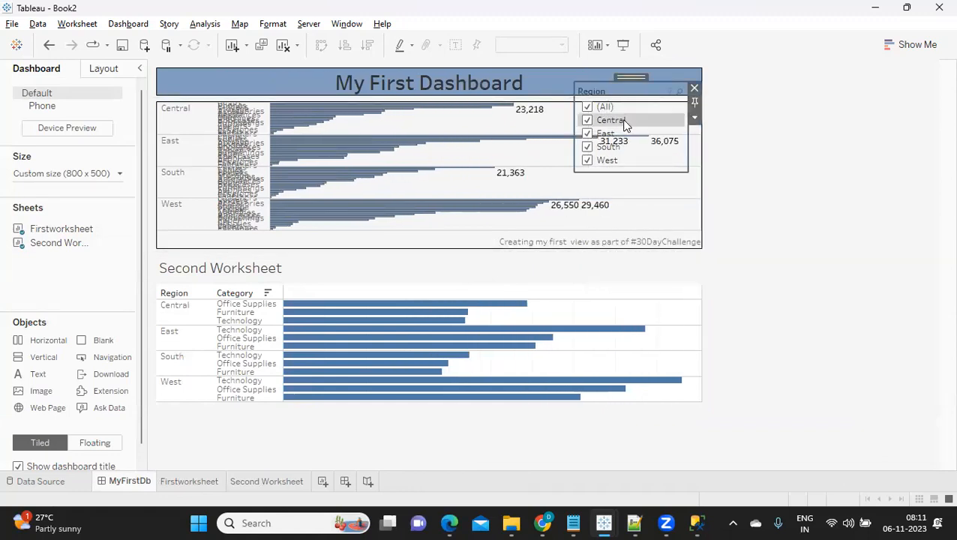
{"action": "left_click", "coordinate": [694, 120]}
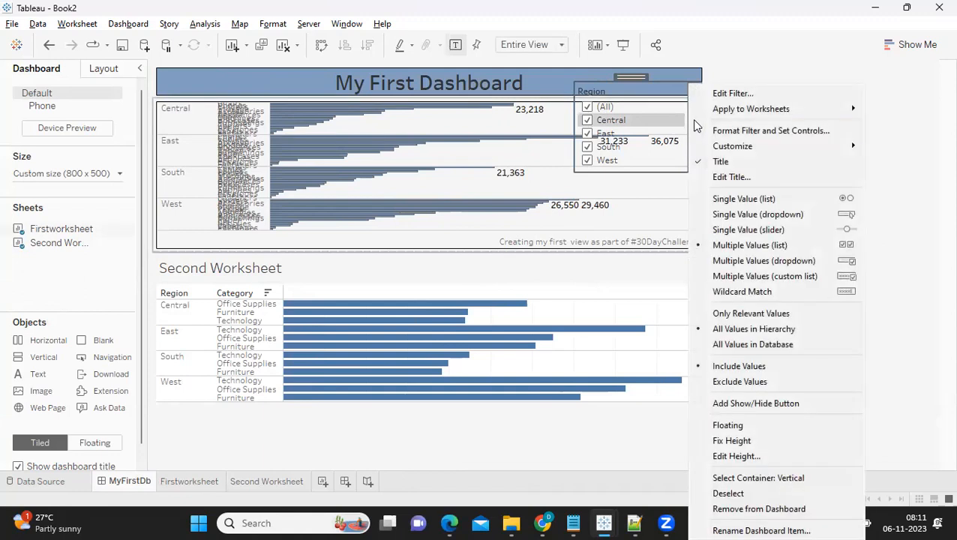
{"action": "left_click", "coordinate": [746, 261]}
{"action": "mouse_move", "coordinate": [636, 79]}
{"action": "left_mouse_down"}
{"action": "mouse_move", "coordinate": [634, 70]}
{"action": "mouse_move", "coordinate": [636, 84]}
{"action": "left_mouse_up"}
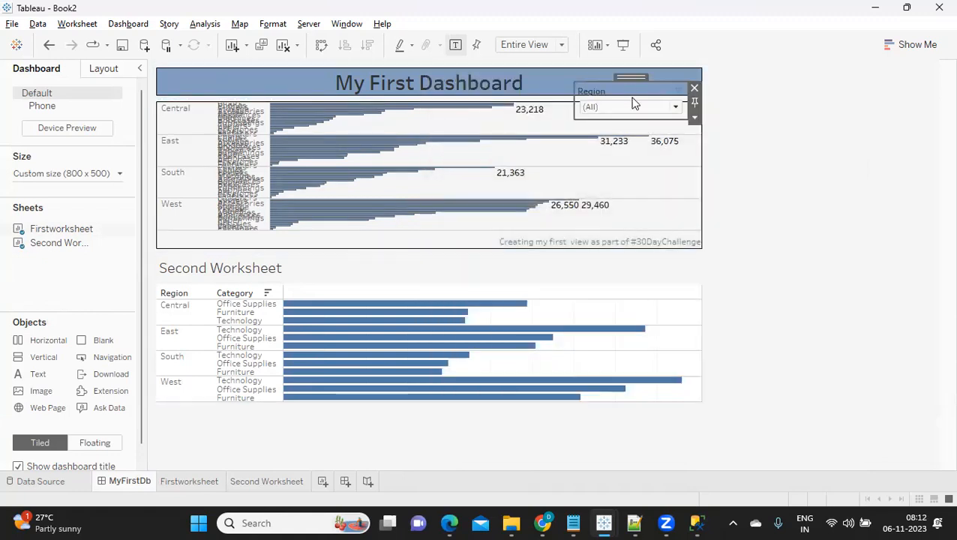
{"action": "left_click", "coordinate": [630, 78]}
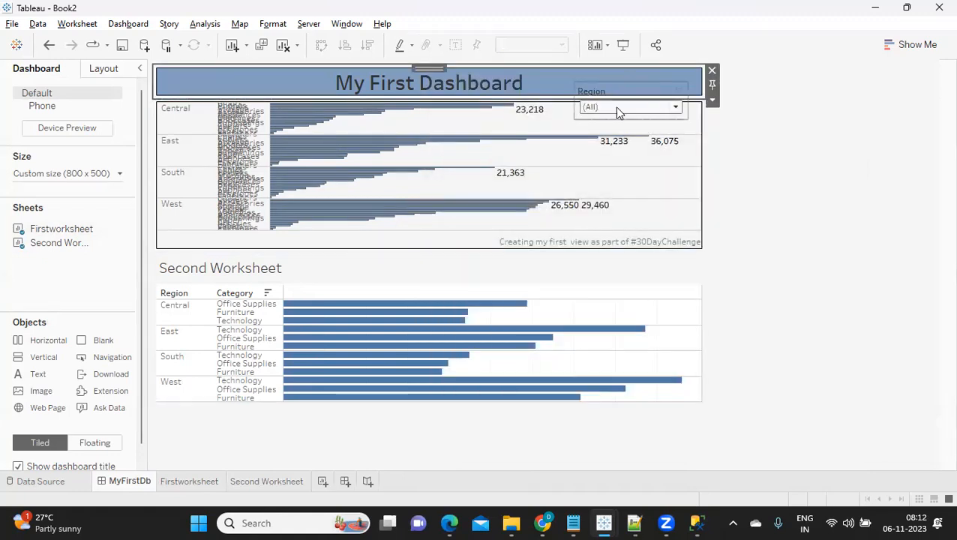
- Float the Region filter out of its container, place it at the left end of the dashboard title banner, and widen it
{"action": "left_click", "coordinate": [616, 93]}
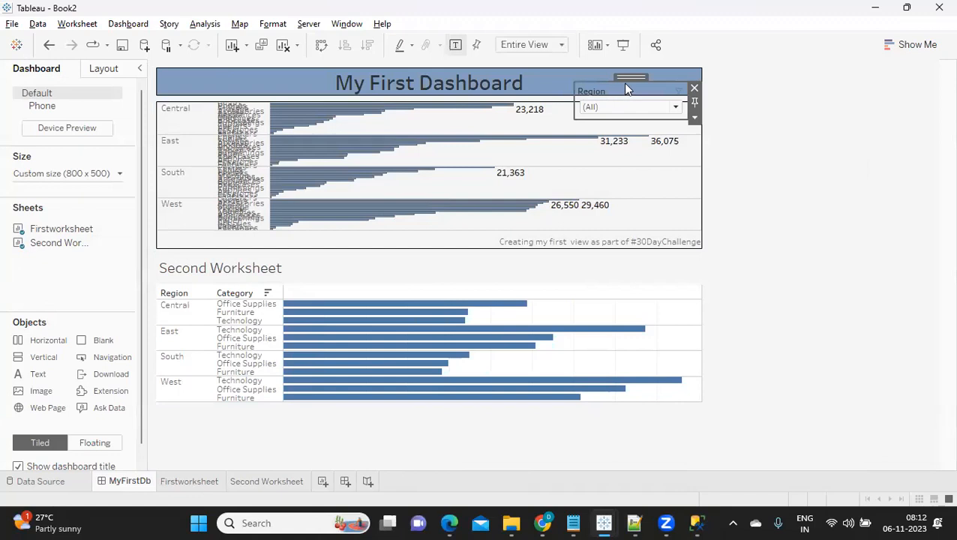
{"action": "left_click", "coordinate": [695, 120]}
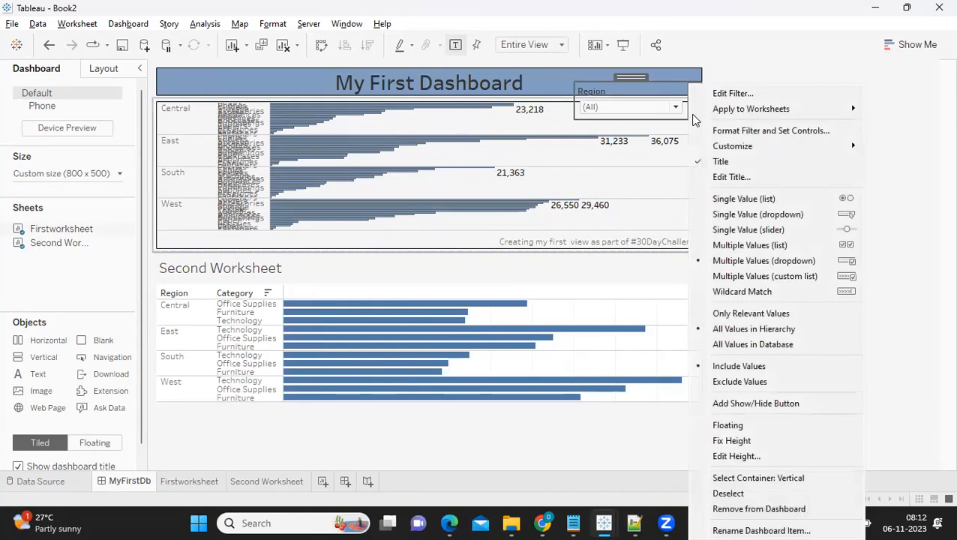
{"action": "left_click", "coordinate": [726, 426]}
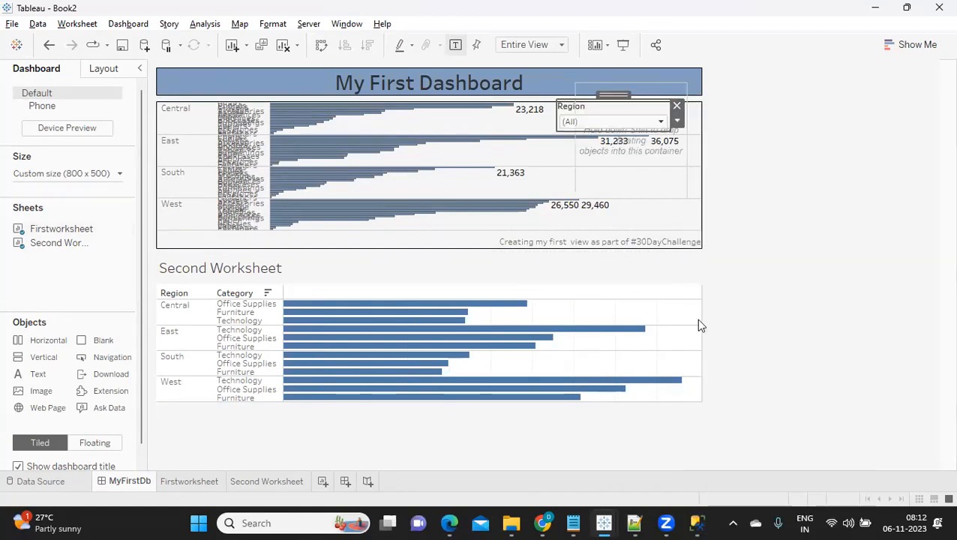
{"action": "left_click_drag", "start_coordinate": [613, 94], "coordinate": [248, 65]}
{"action": "left_click_drag", "start_coordinate": [248, 98], "coordinate": [244, 85]}
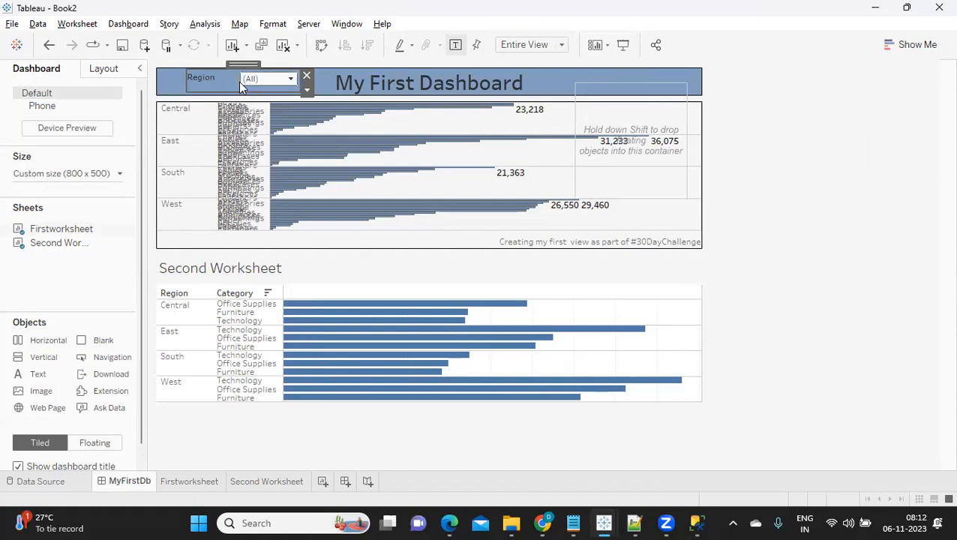
{"action": "left_click_drag", "start_coordinate": [186, 79], "coordinate": [165, 80]}
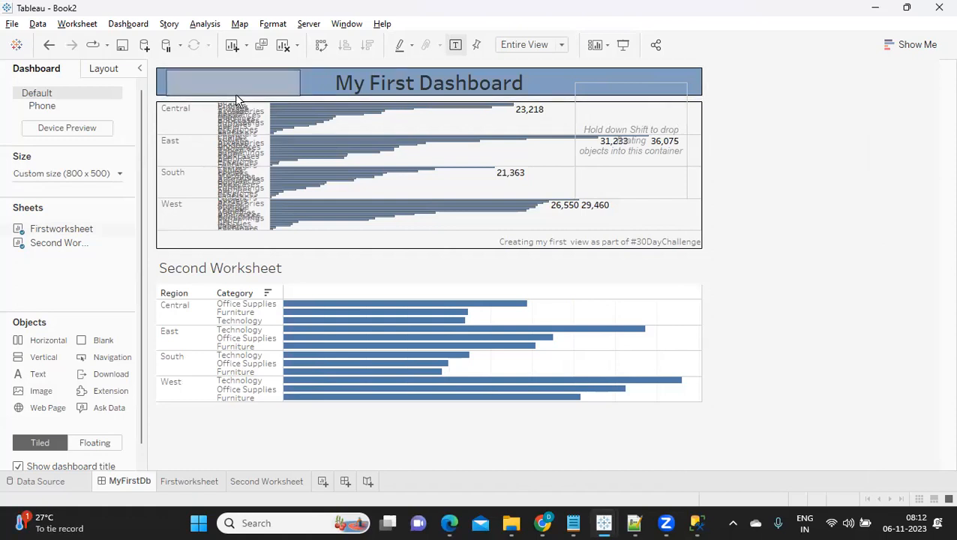
- Remove the empty floating container from the dashboard
{"action": "left_click", "coordinate": [644, 88]}
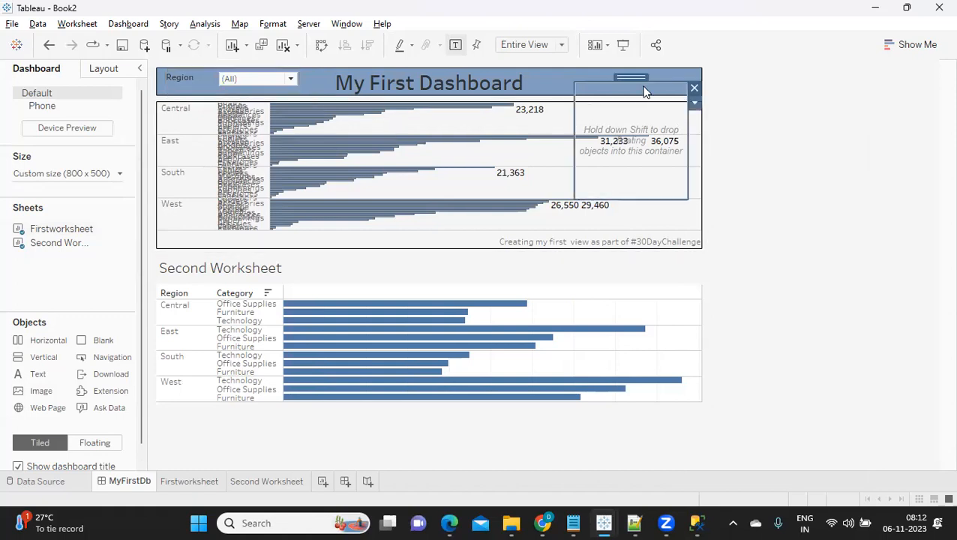
{"action": "left_click", "coordinate": [695, 88]}
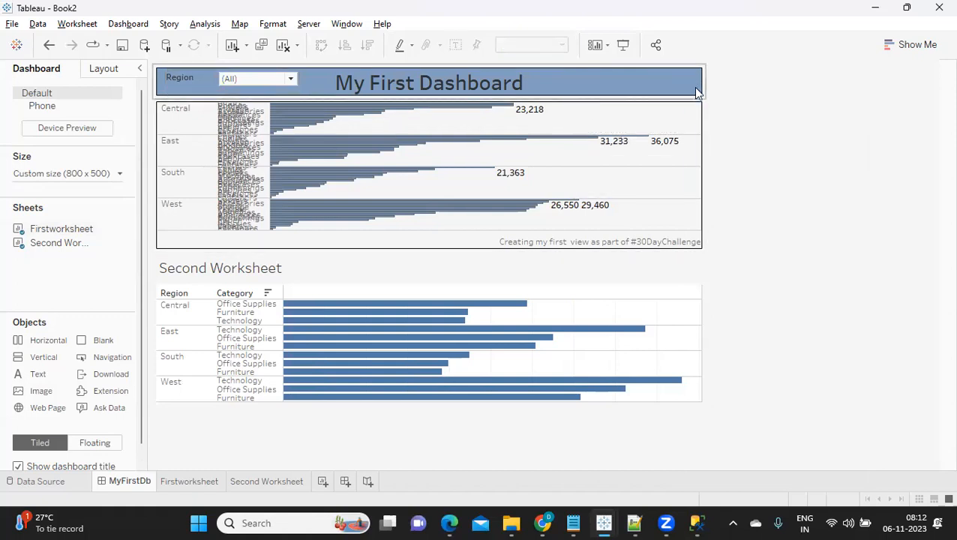
{"action": "left_click", "coordinate": [293, 90]}
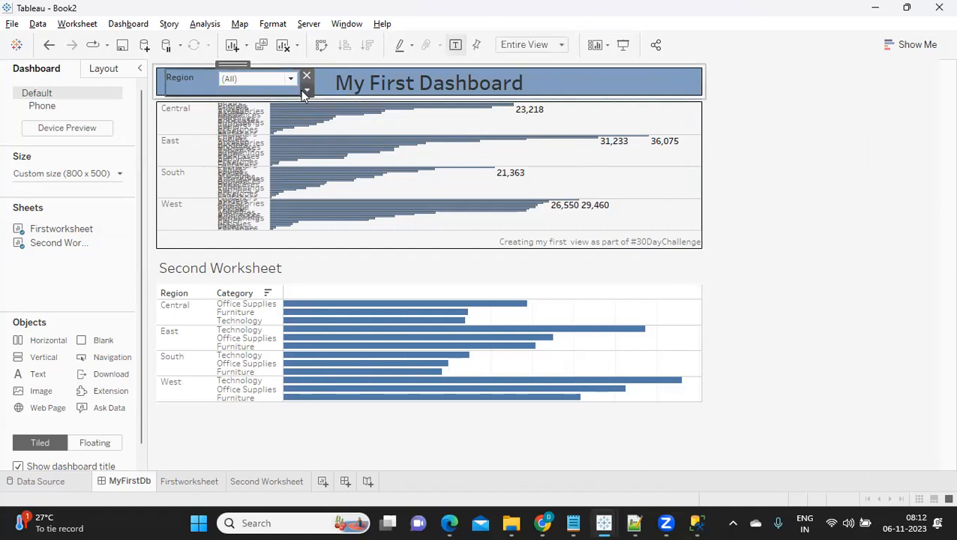
{"action": "left_click", "coordinate": [403, 177]}
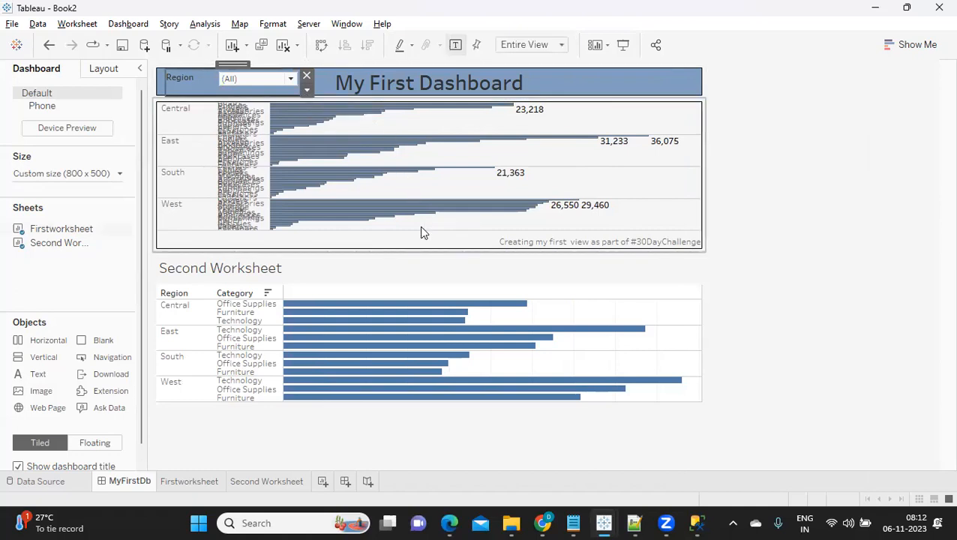
- Set the dashboard's Region filter to Central only
{"action": "left_click", "coordinate": [234, 79]}
{"action": "left_click", "coordinate": [229, 92]}
{"action": "left_click", "coordinate": [229, 105]}
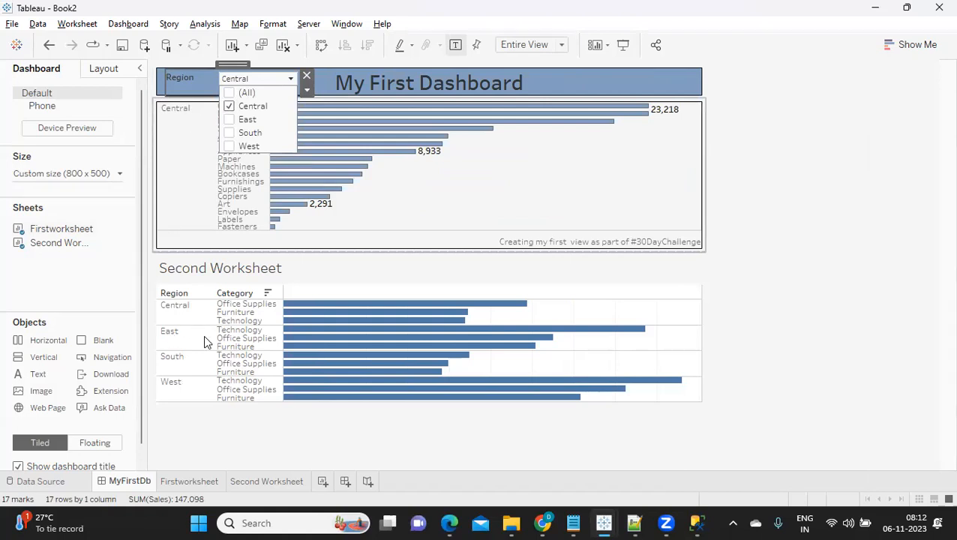
- Apply the Region filter on Firstworksheet to selected worksheets, adding Second Worksheet
{"action": "left_click", "coordinate": [170, 483]}
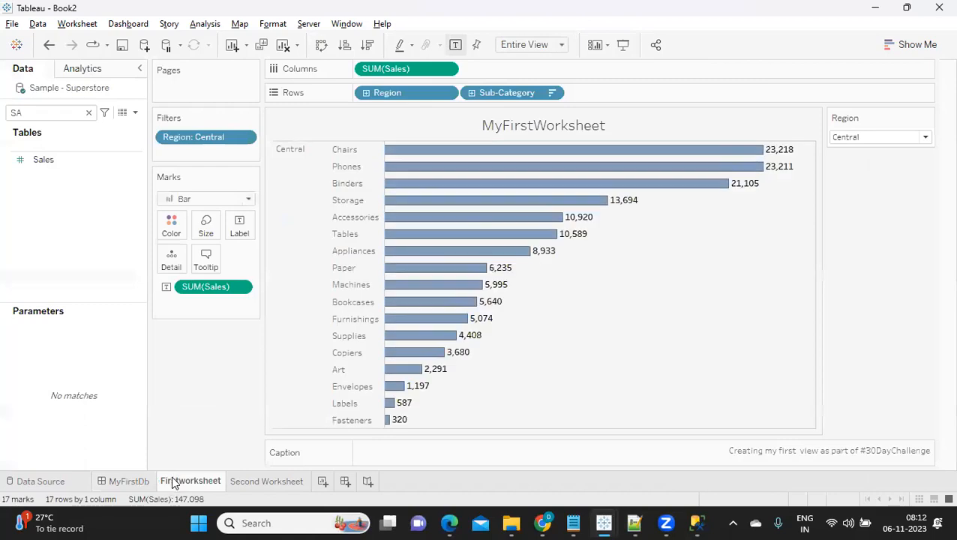
{"action": "left_click", "coordinate": [247, 140]}
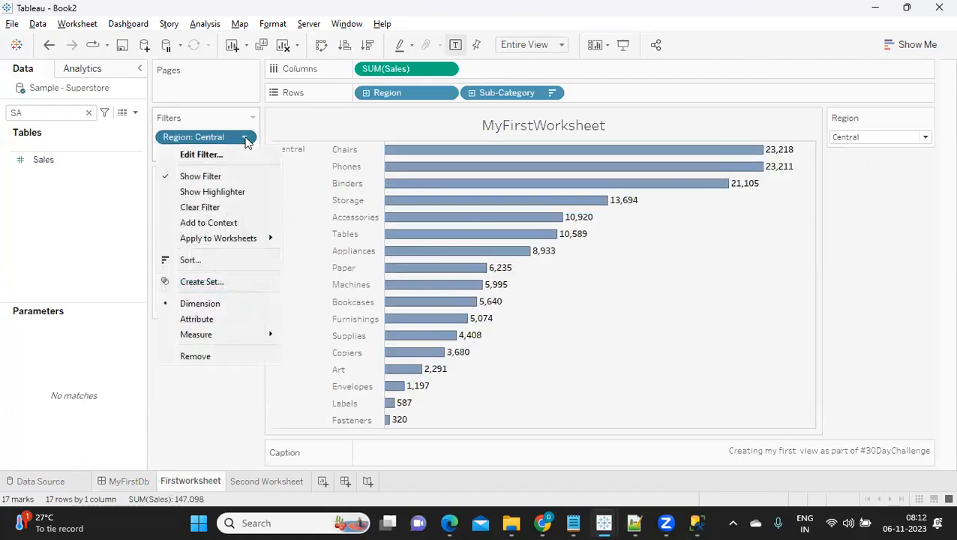
{"action": "mouse_move", "coordinate": [215, 246]}
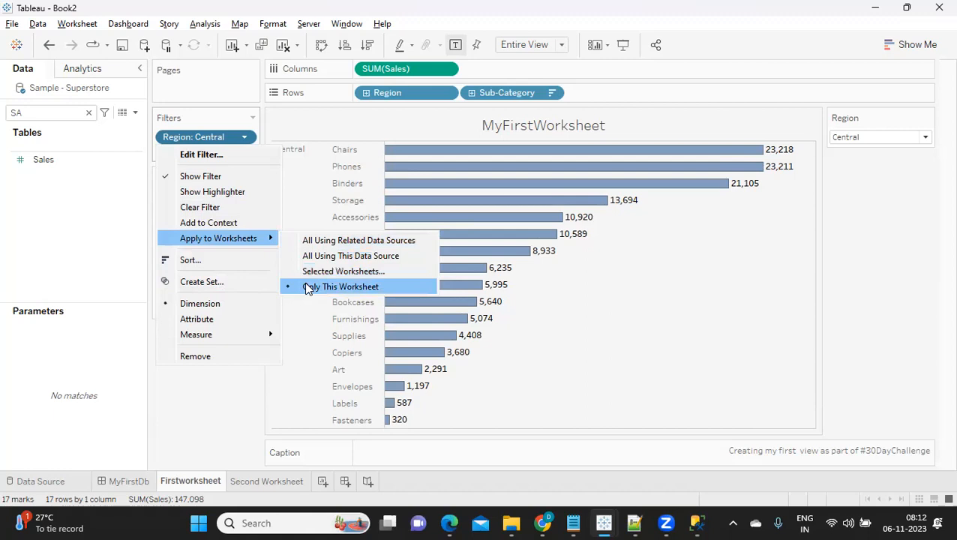
{"action": "left_click", "coordinate": [347, 273]}
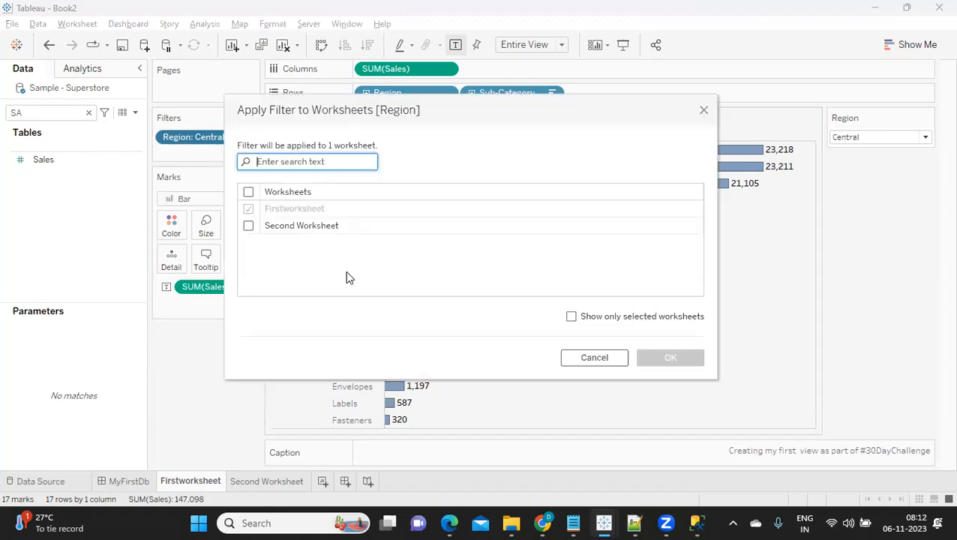
{"action": "left_click", "coordinate": [249, 225]}
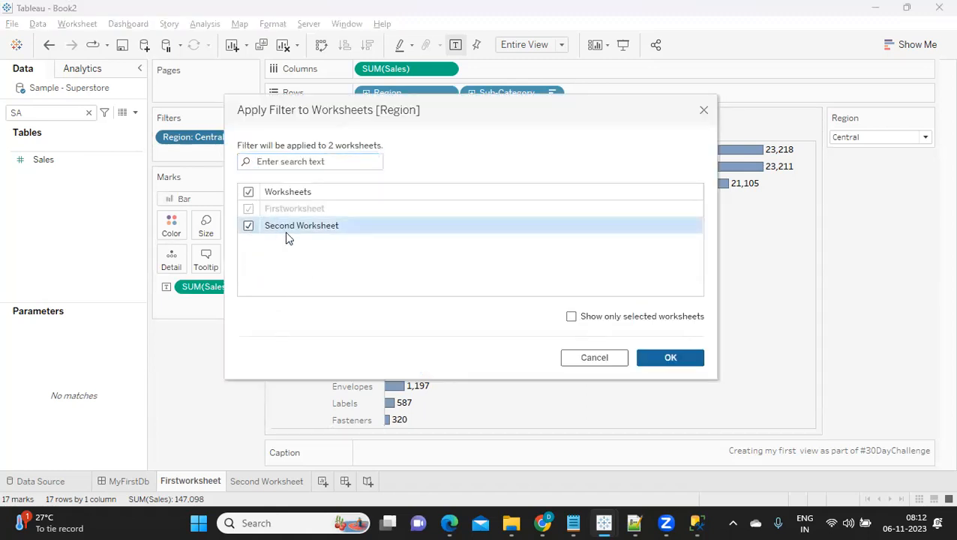
{"action": "left_click", "coordinate": [668, 358]}
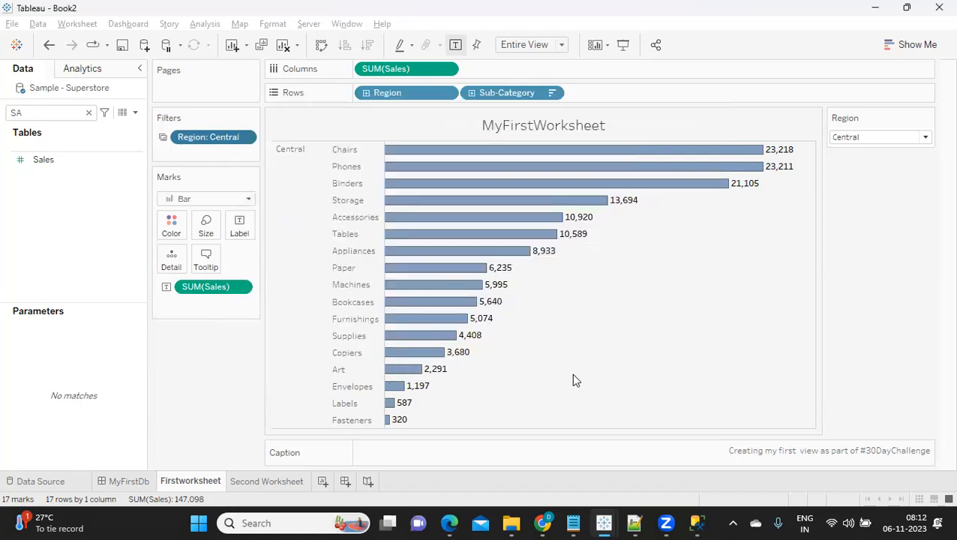
- Check the shared Region filter on the MyFirstDb dashboard and in the Filters area of both worksheets
{"action": "left_click", "coordinate": [147, 482]}
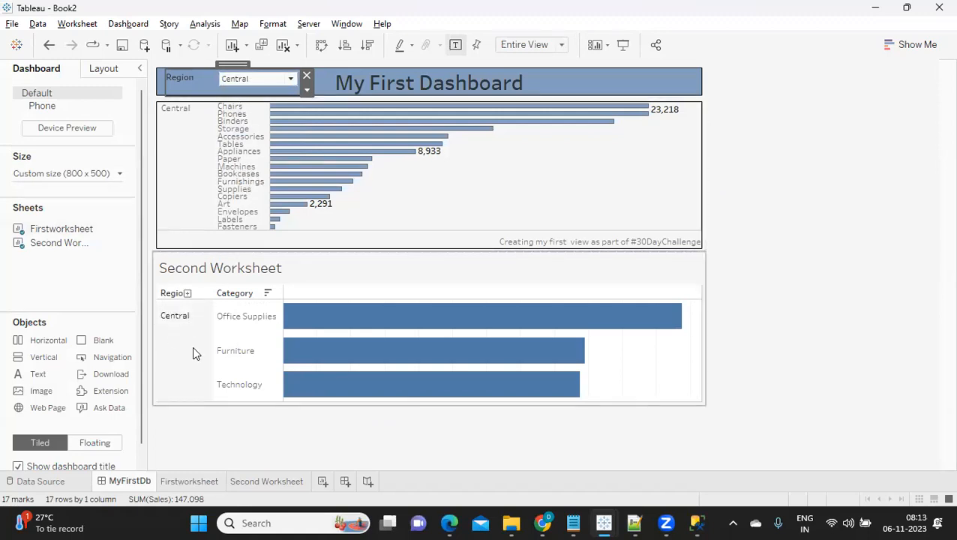
{"action": "left_click", "coordinate": [253, 484]}
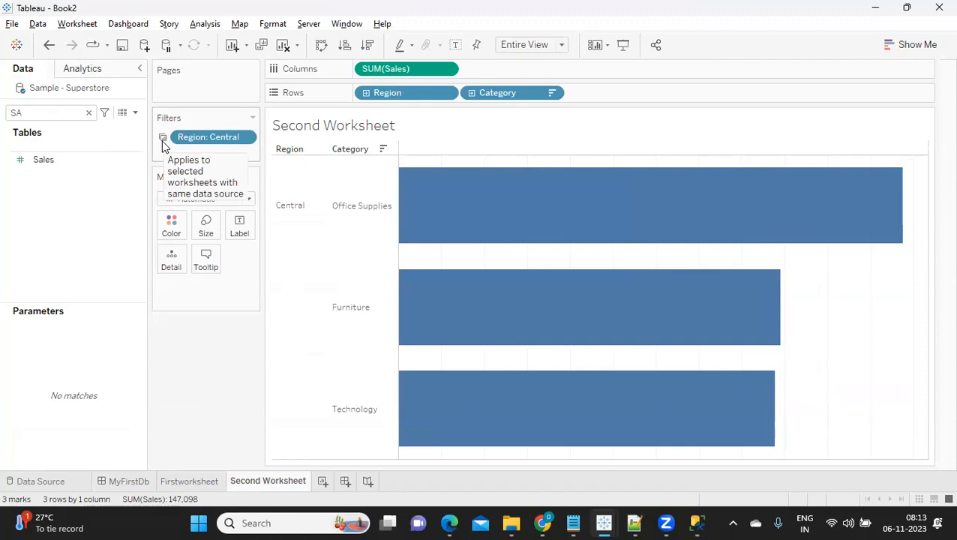
{"action": "left_click", "coordinate": [197, 482]}
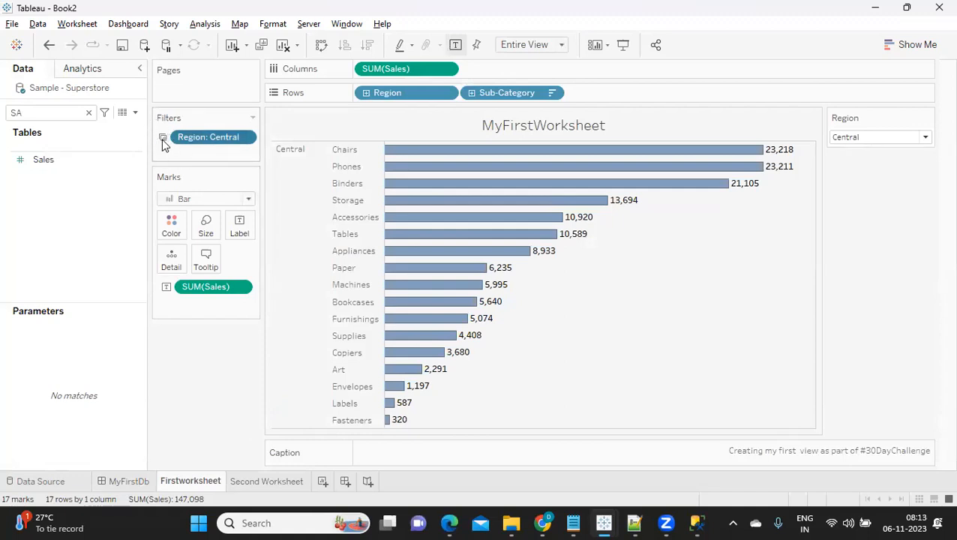
{"action": "mouse_move", "coordinate": [164, 144]}
- Switch to the #30DayChallenge notes in Notepad and add the line SHARING FILTER below QUICK FILTER, followed by a new line
{"action": "left_click", "coordinate": [574, 524]}
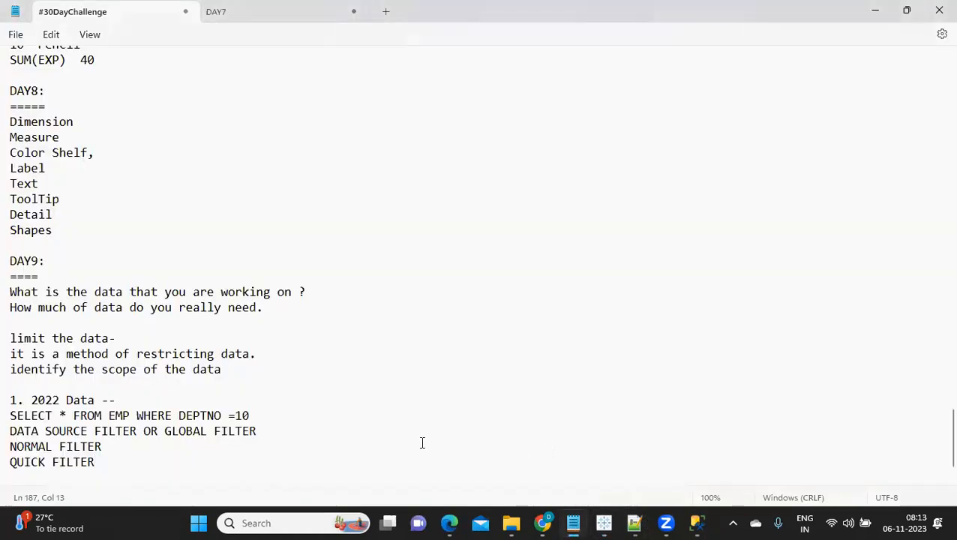
{"action": "key", "text": "Return"}
{"action": "type", "text": "SHA"}
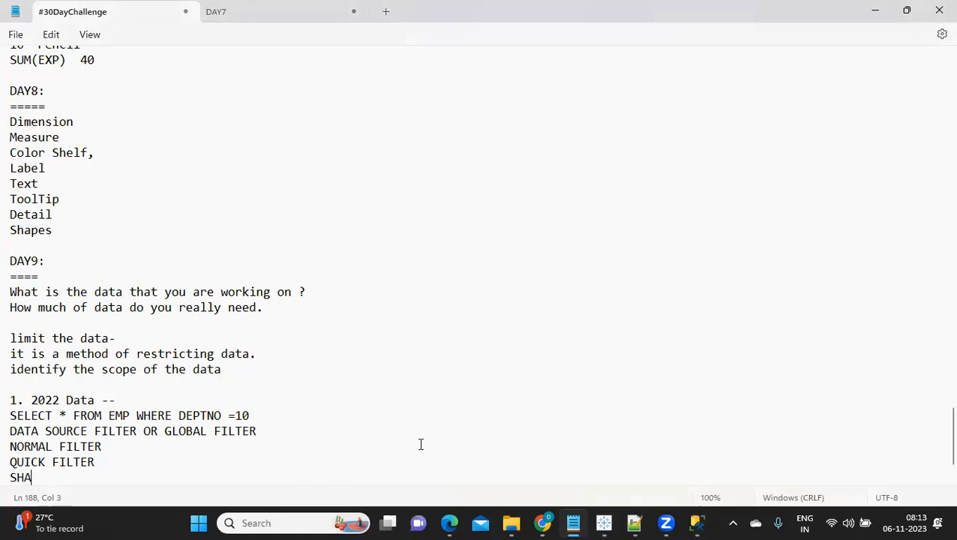
{"action": "type", "text": "RING FILTER"}
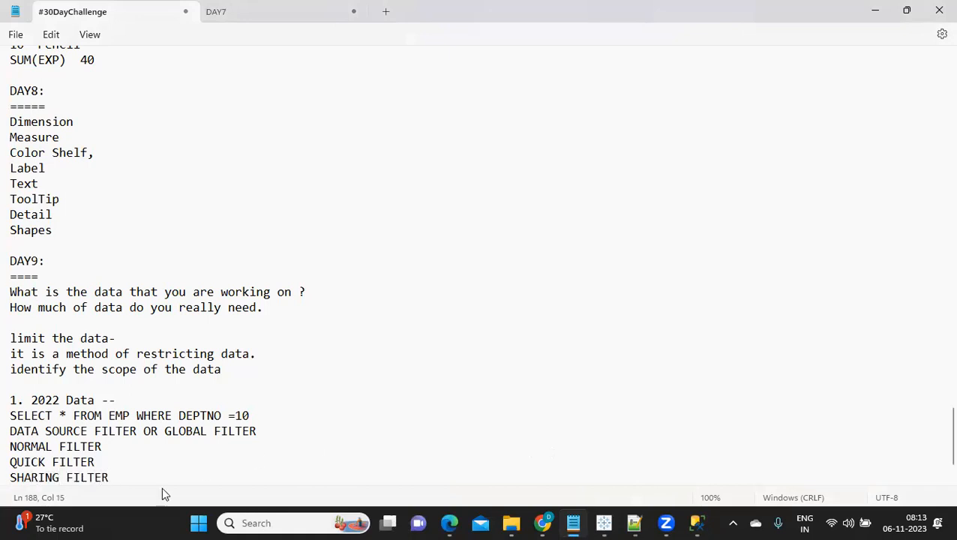
{"action": "mouse_move", "coordinate": [44, 433]}
{"action": "left_mouse_down"}
{"action": "mouse_move", "coordinate": [82, 435]}
{"action": "mouse_move", "coordinate": [37, 449]}
{"action": "left_mouse_up"}
{"action": "left_click", "coordinate": [12, 464]}
{"action": "left_click", "coordinate": [23, 478]}
{"action": "scroll", "coordinate": [130, 481], "scroll_direction": "down", "scroll_amount": 1}
{"action": "left_click", "coordinate": [126, 434]}
{"action": "key", "text": "Return"}
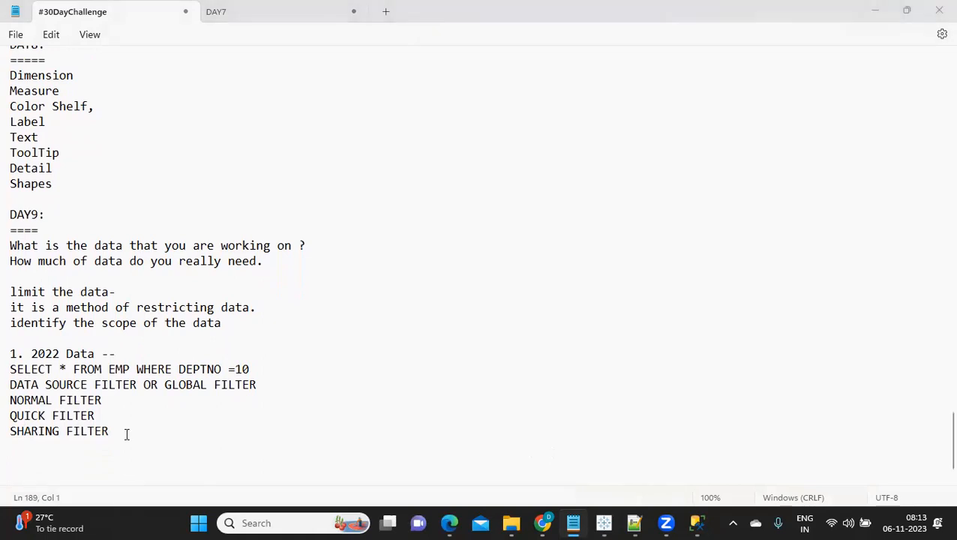
- Return to Tableau and apply Firstworksheet's Region filter to all worksheets using this data source
{"action": "key", "text": "alt+Tab"}
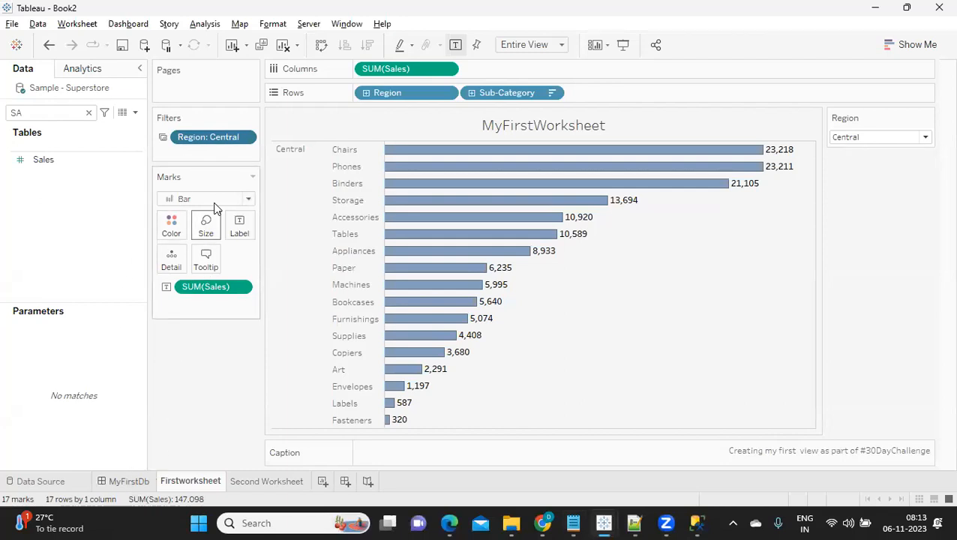
{"action": "left_click", "coordinate": [244, 137]}
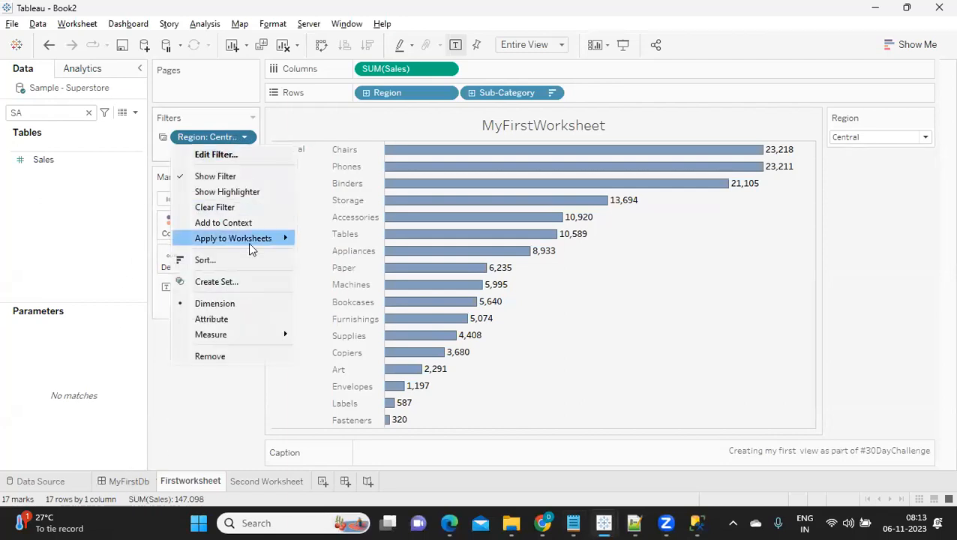
{"action": "mouse_move", "coordinate": [255, 238]}
{"action": "left_click", "coordinate": [374, 258]}
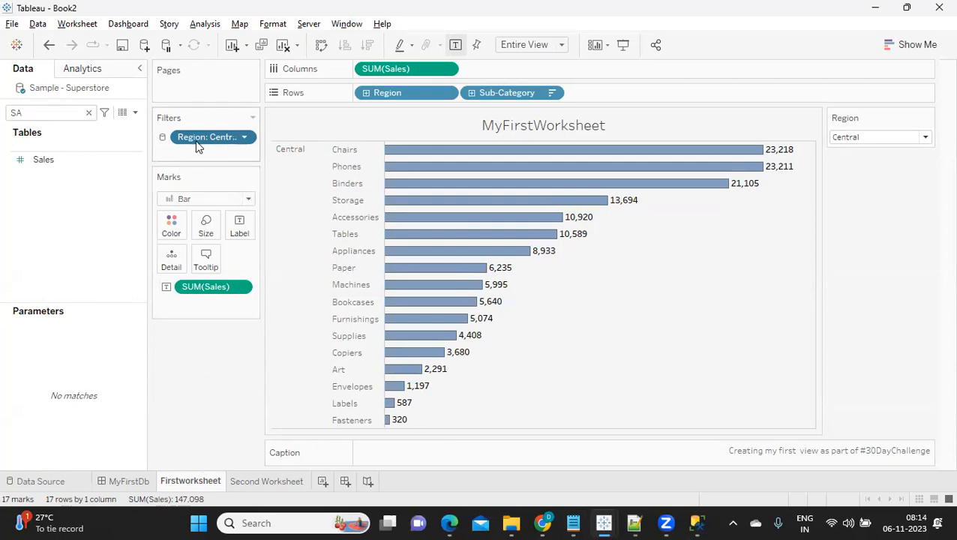
- Add a new worksheet after Second Worksheet and place Sales on its Rows
{"action": "left_click", "coordinate": [261, 480]}
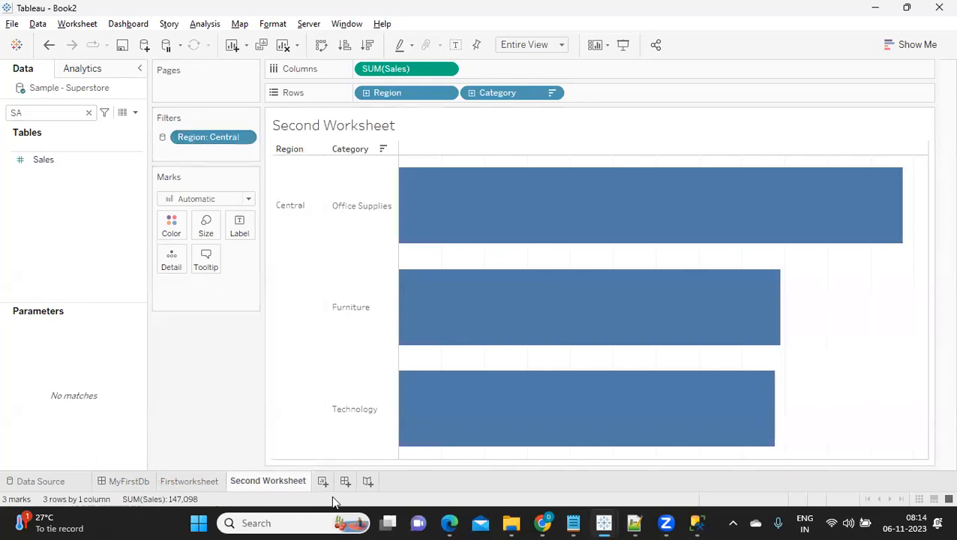
{"action": "left_click", "coordinate": [322, 481]}
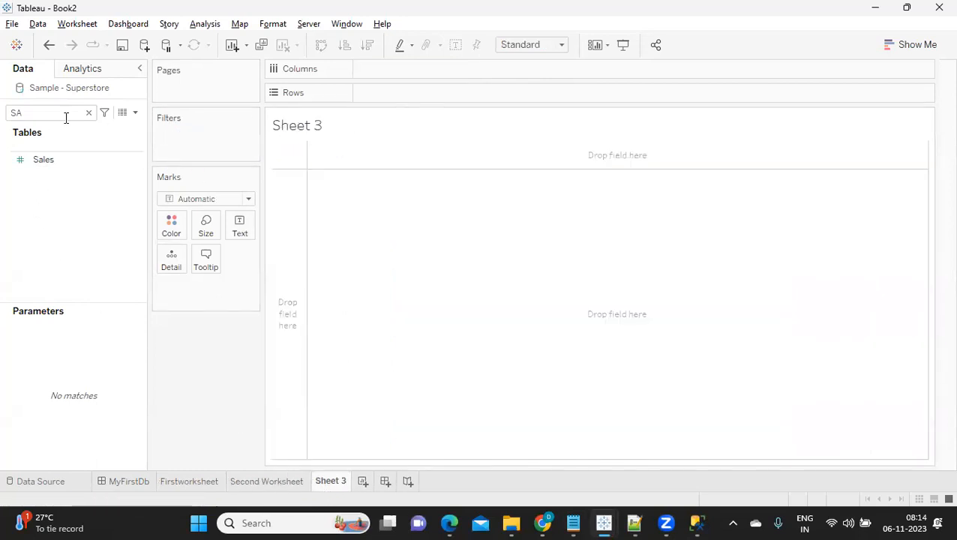
{"action": "left_click_drag", "start_coordinate": [41, 167], "coordinate": [399, 94]}
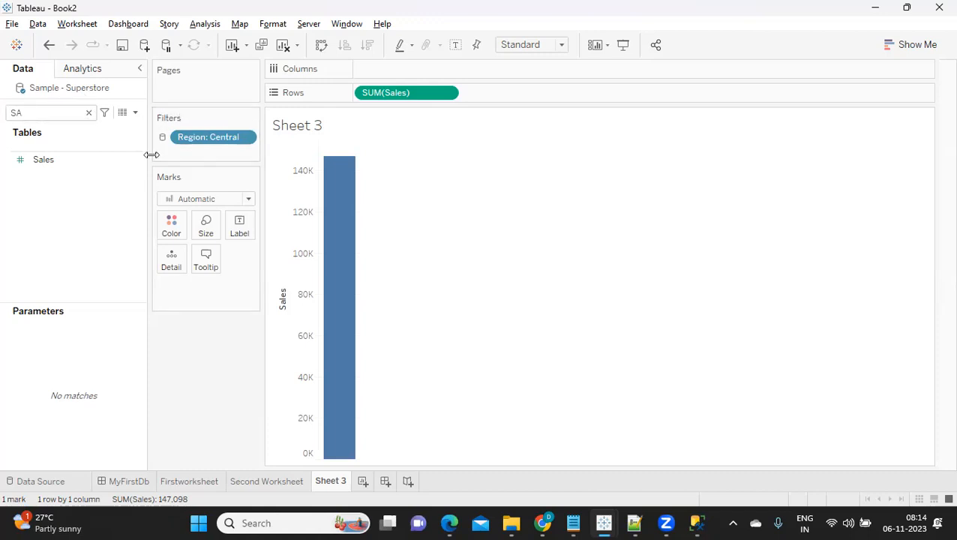
- Apply Firstworksheet's Region filter to all worksheets using related data sources
{"action": "left_click", "coordinate": [176, 482]}
{"action": "left_click", "coordinate": [244, 138]}
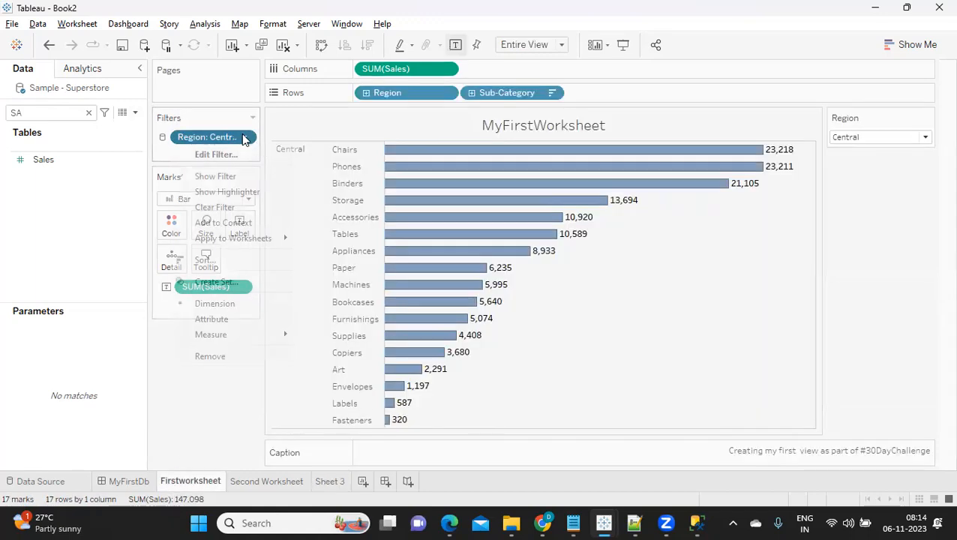
{"action": "mouse_move", "coordinate": [244, 239]}
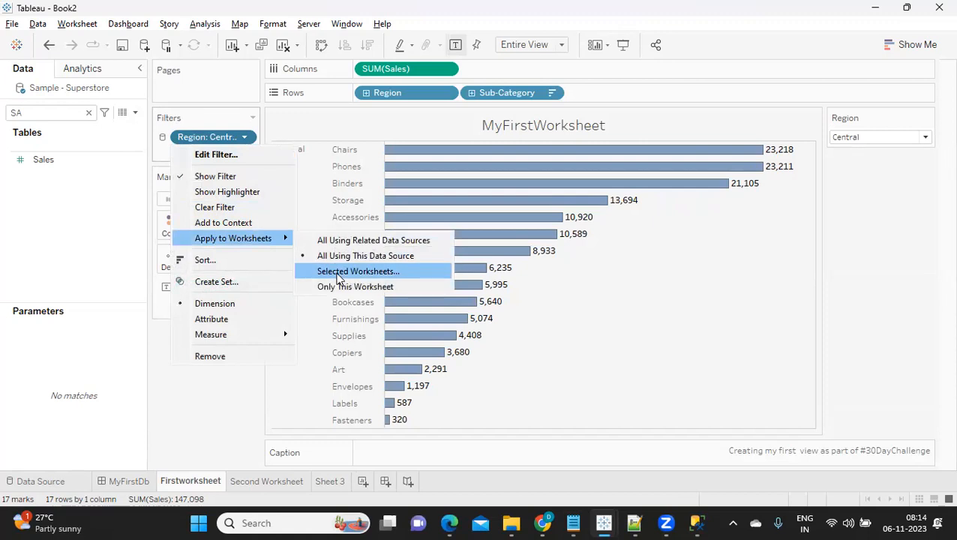
{"action": "left_click", "coordinate": [368, 240]}
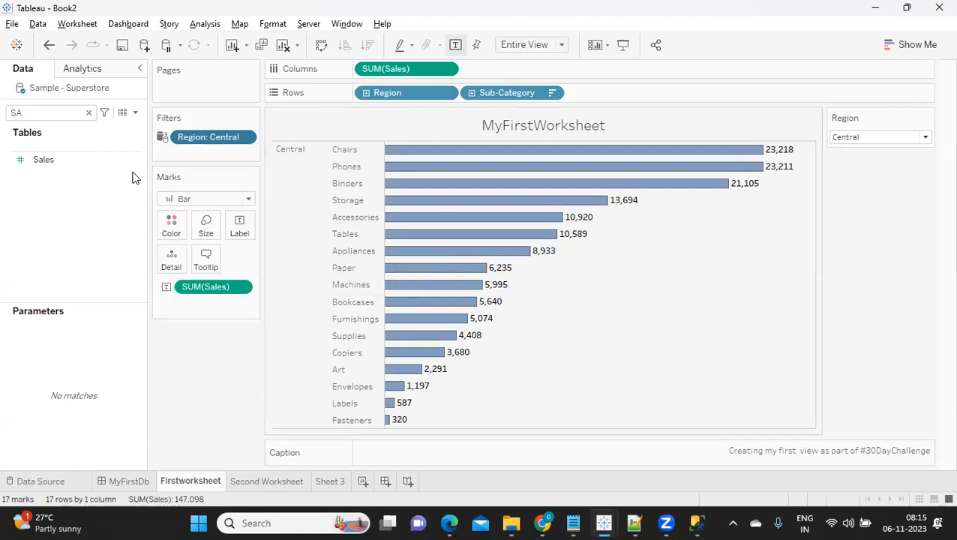
{"action": "mouse_move", "coordinate": [159, 143]}
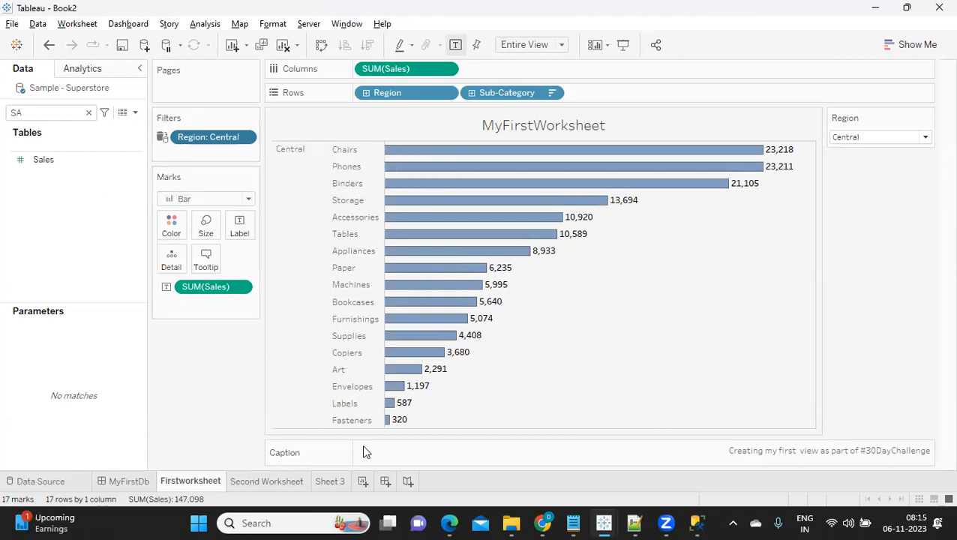
{"action": "mouse_move", "coordinate": [484, 276]}
- Clear the field search and remove Category from the rows of Second Worksheet
{"action": "left_click", "coordinate": [88, 112]}
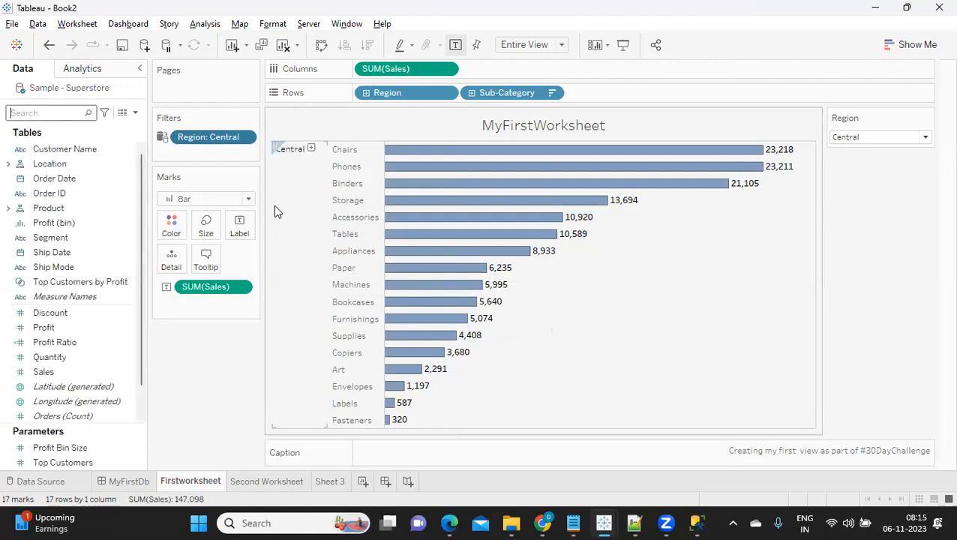
{"action": "mouse_move", "coordinate": [474, 188]}
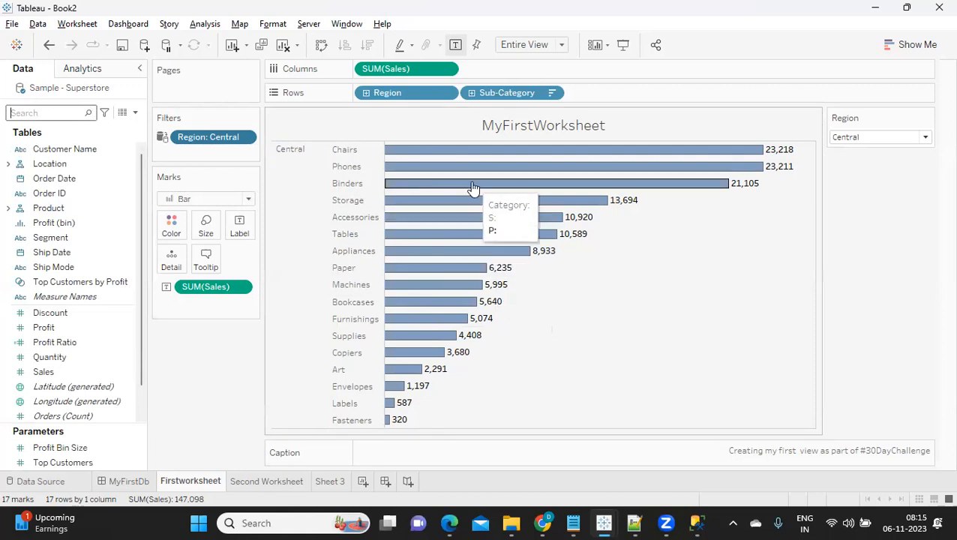
{"action": "left_click", "coordinate": [265, 484]}
{"action": "left_click_drag", "start_coordinate": [480, 93], "coordinate": [190, 331]}
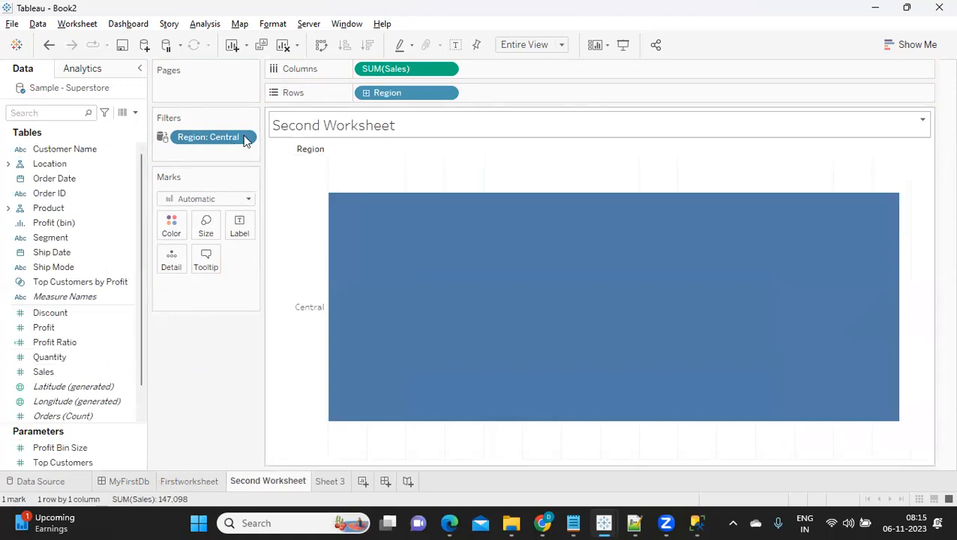
- Include all regions in Second Worksheet's Region filter and take SUM(Sales) off Columns
{"action": "left_click", "coordinate": [243, 138]}
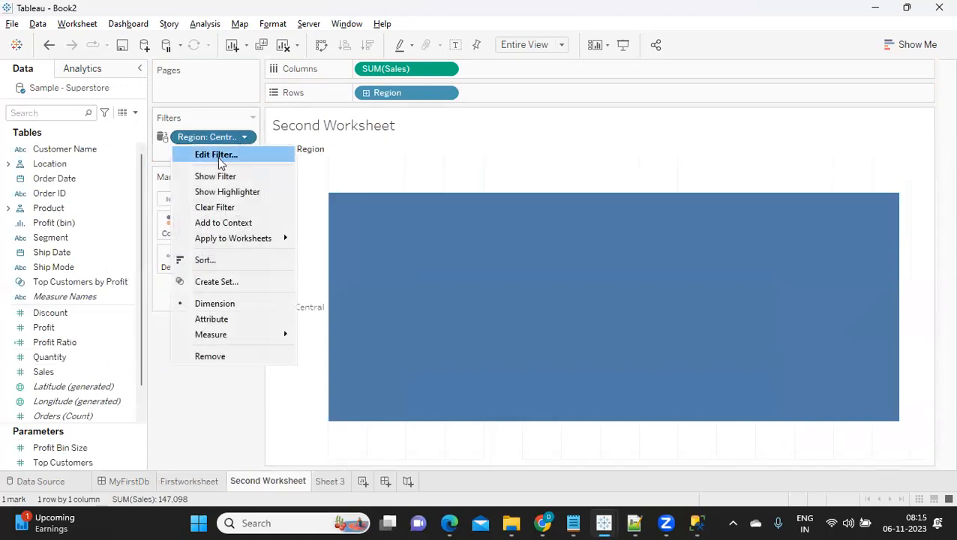
{"action": "left_click", "coordinate": [218, 155]}
{"action": "left_click", "coordinate": [358, 306]}
{"action": "left_click", "coordinate": [597, 433]}
{"action": "left_click", "coordinate": [488, 433]}
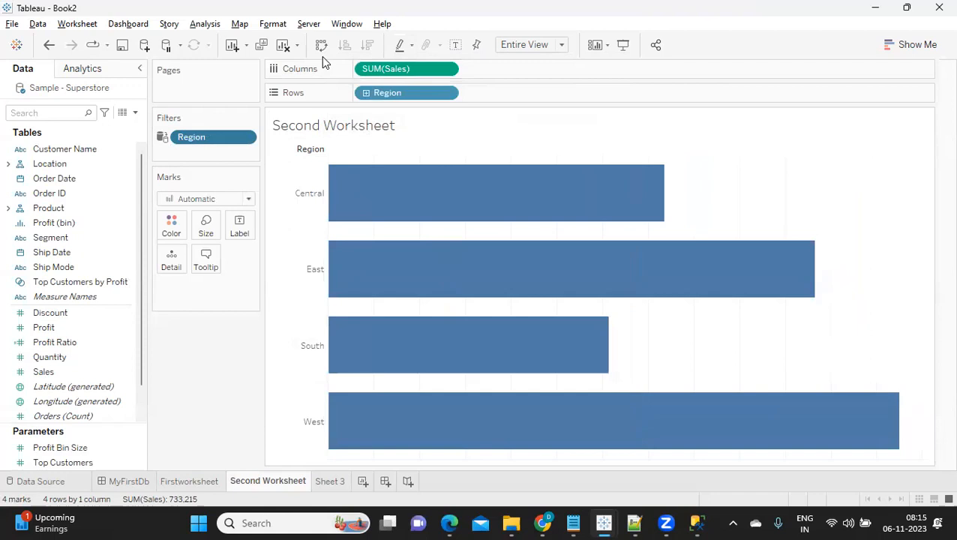
{"action": "left_click_drag", "start_coordinate": [392, 68], "coordinate": [231, 322]}
{"action": "key", "text": "ctrl+z"}
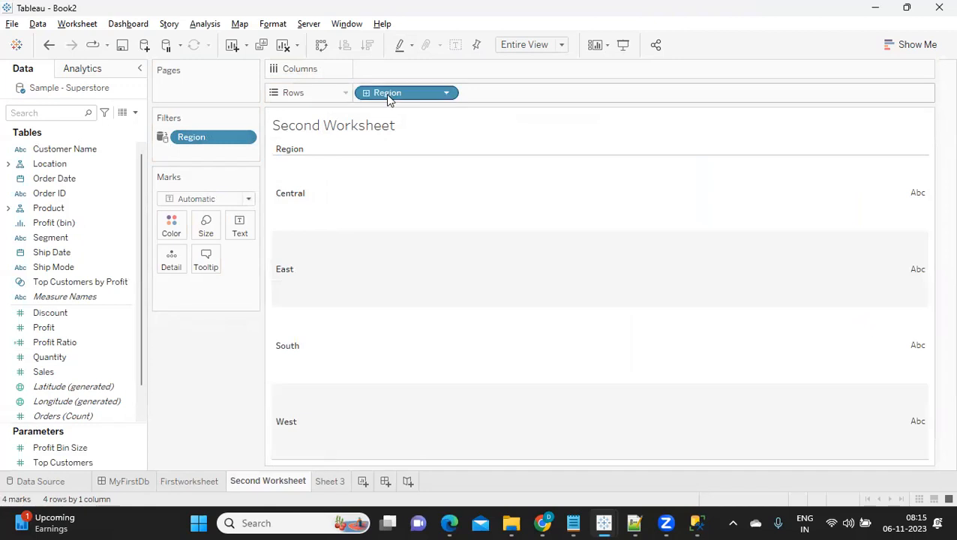
- Create a calculated field named Zone Logic and begin its formula with CASE [Region]
{"action": "left_click", "coordinate": [135, 113]}
{"action": "left_click", "coordinate": [109, 129]}
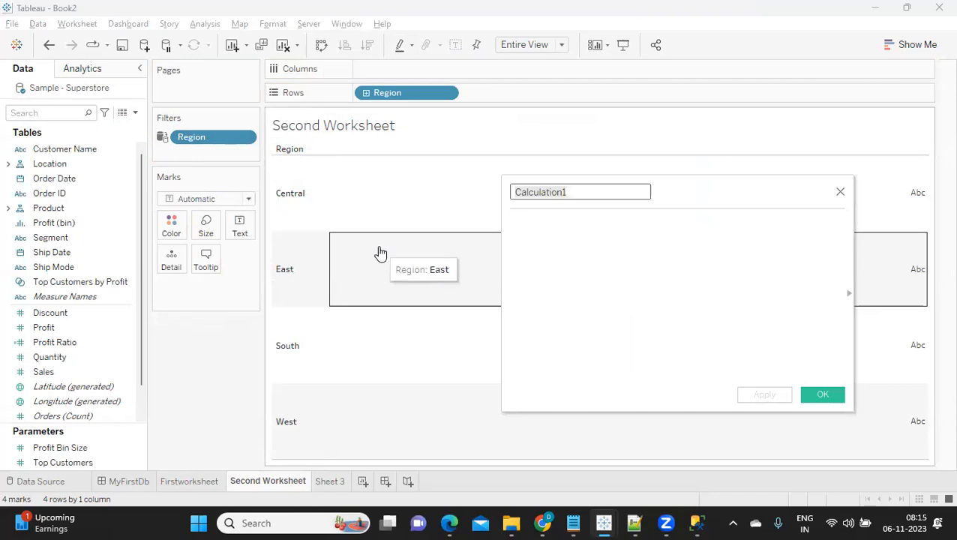
{"action": "type", "text": "Zone "}
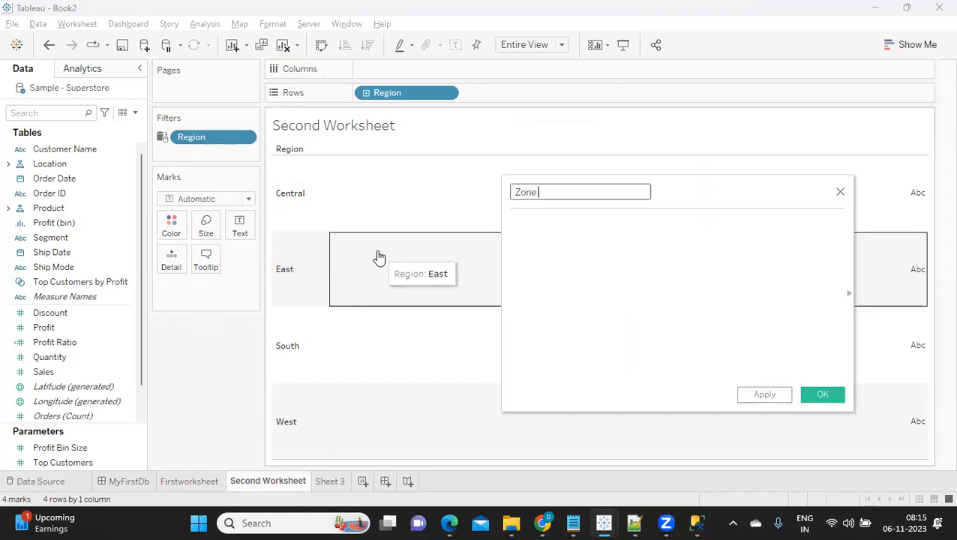
{"action": "type", "text": "Logic"}
{"action": "key", "text": "Tab"}
{"action": "type", "text": "CASE"}
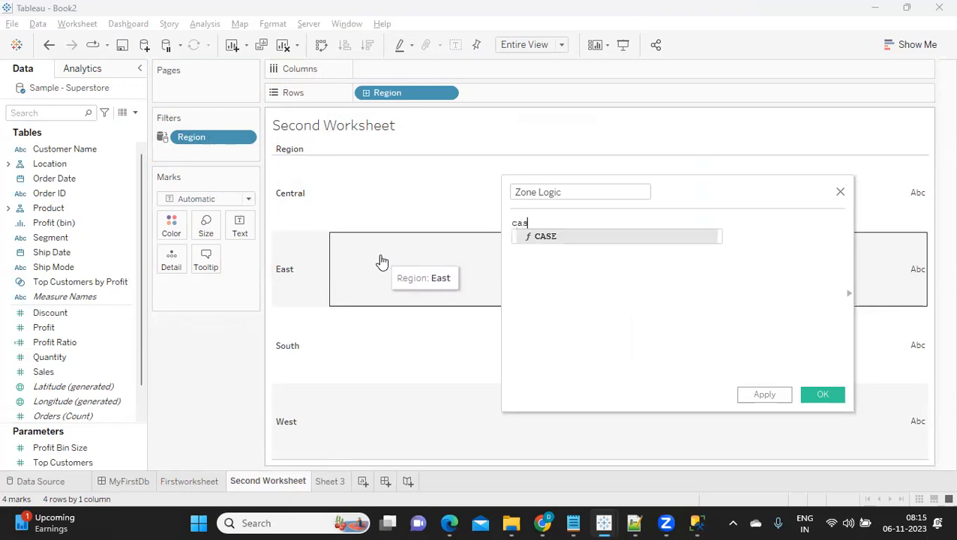
{"action": "type", "text": " region"}
{"action": "key", "text": "Return"}
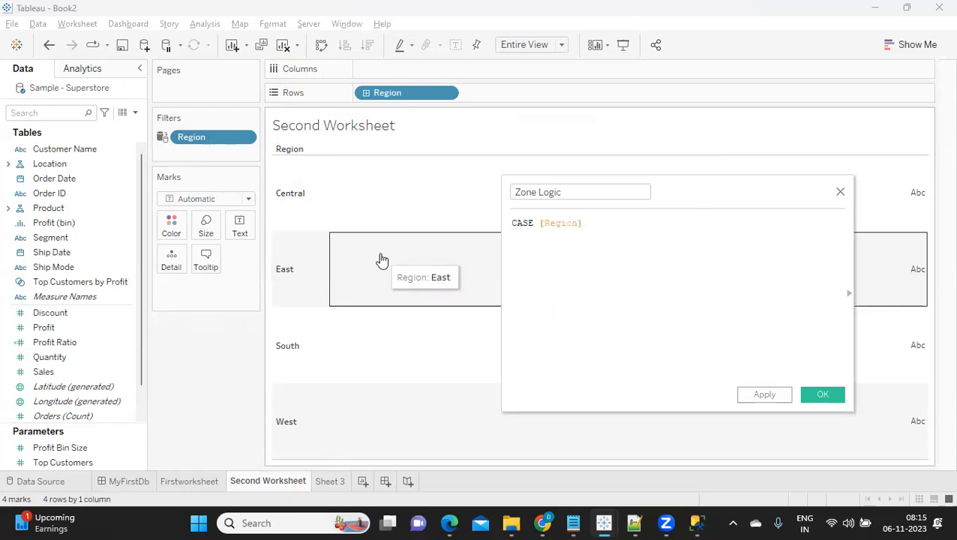
- Add the line WHEN 'Central' THEN 'ZONE1' to the Zone Logic formula
{"action": "key", "text": "Return"}
{"action": "type", "text": "WHEN "}
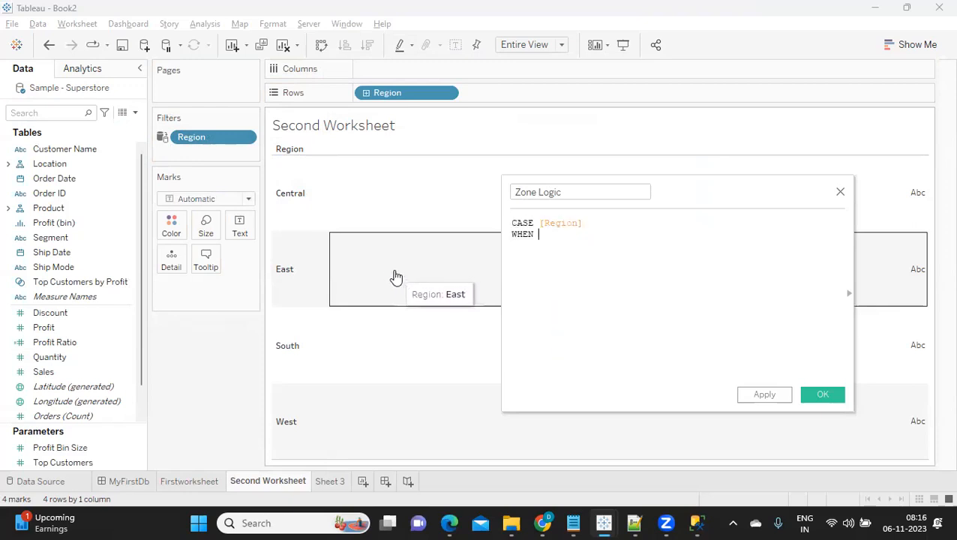
{"action": "type", "text": "'"}
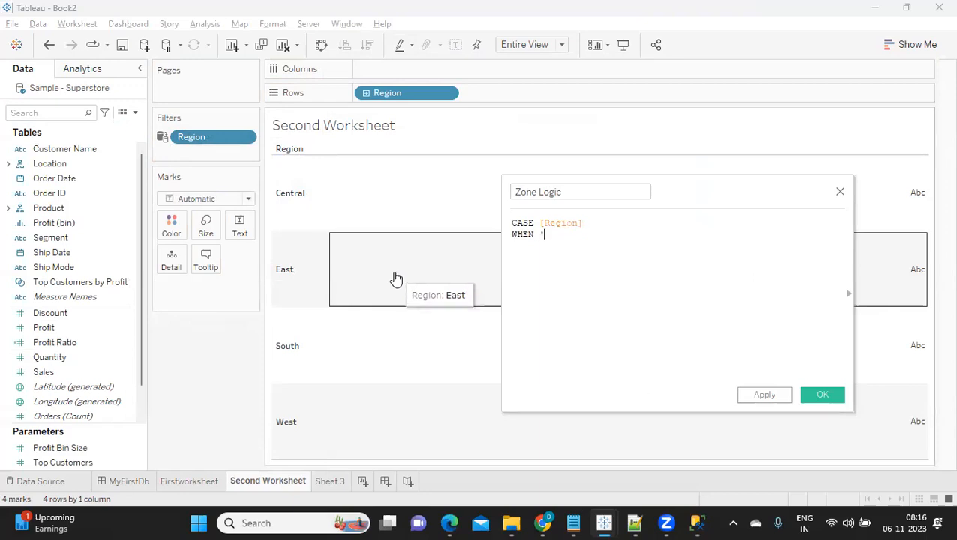
{"action": "type", "text": "cEntral' THEN "}
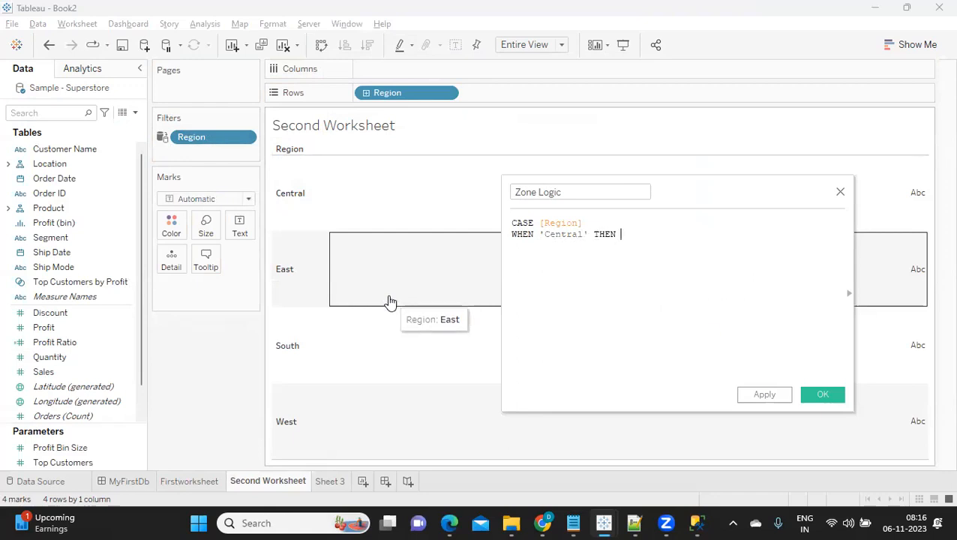
{"action": "type", "text": "'"}
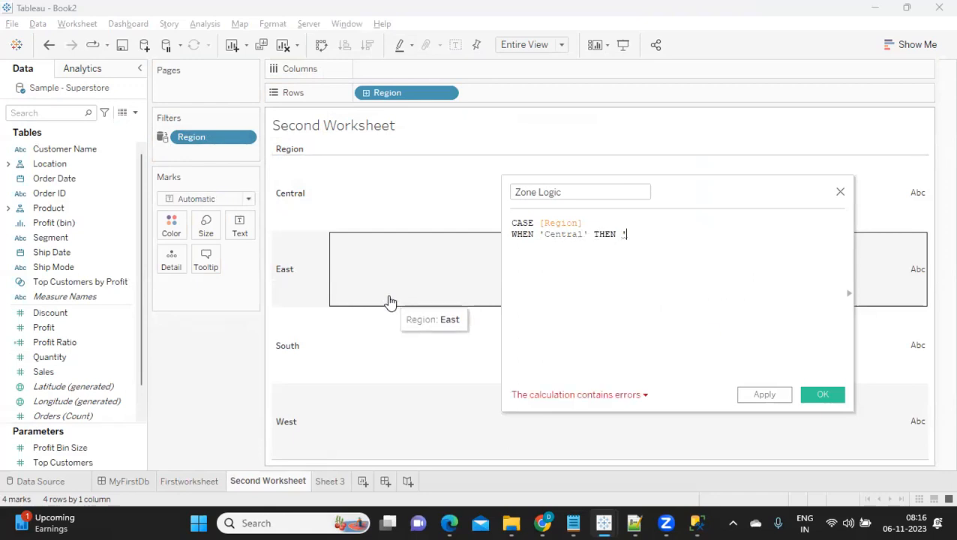
{"action": "type", "text": "ZONE"}
{"action": "type", "text": "1'"}
- Add the line WHEN 'East' THEN 'ZONE2' to the Zone Logic formula
{"action": "type", "text": "WHEN "}
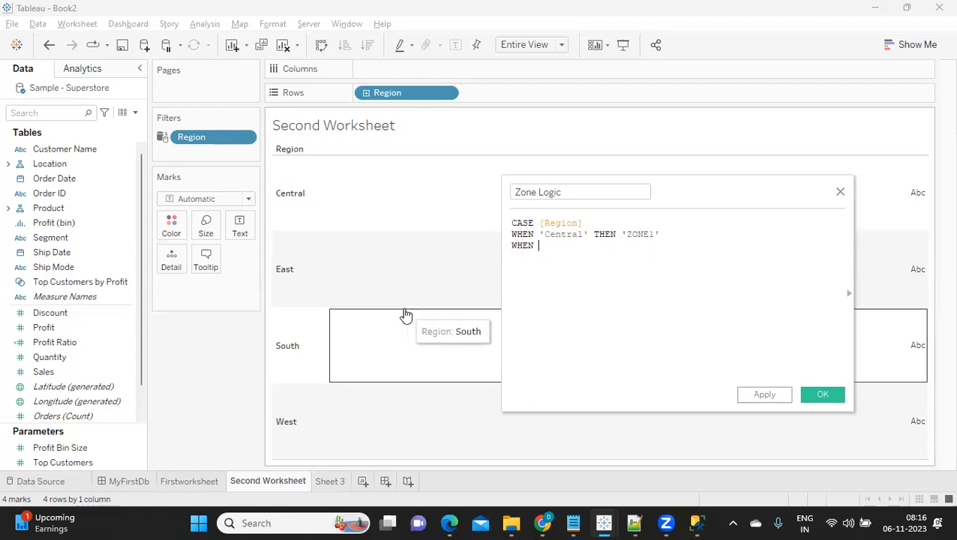
{"action": "type", "text": "'East' "}
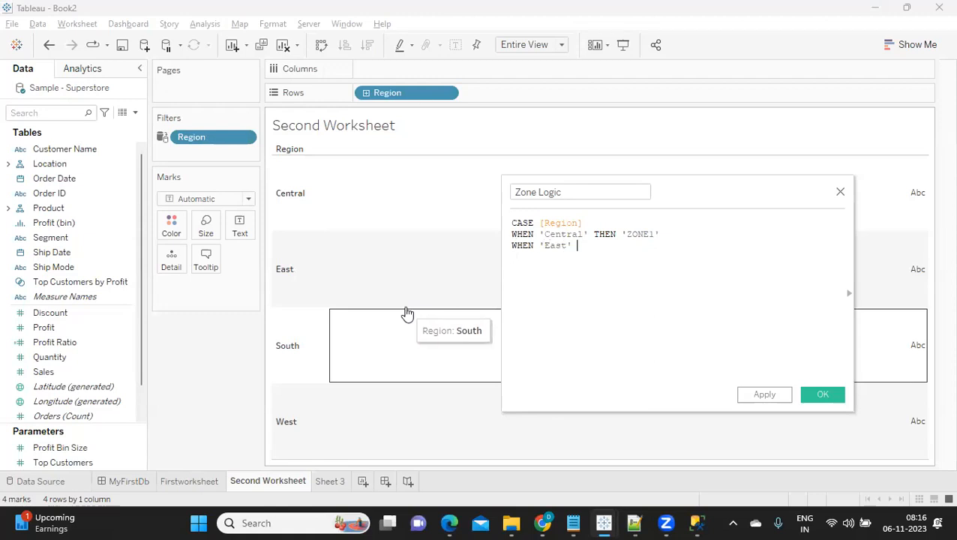
{"action": "type", "text": "th"}
{"action": "key", "text": "Return"}
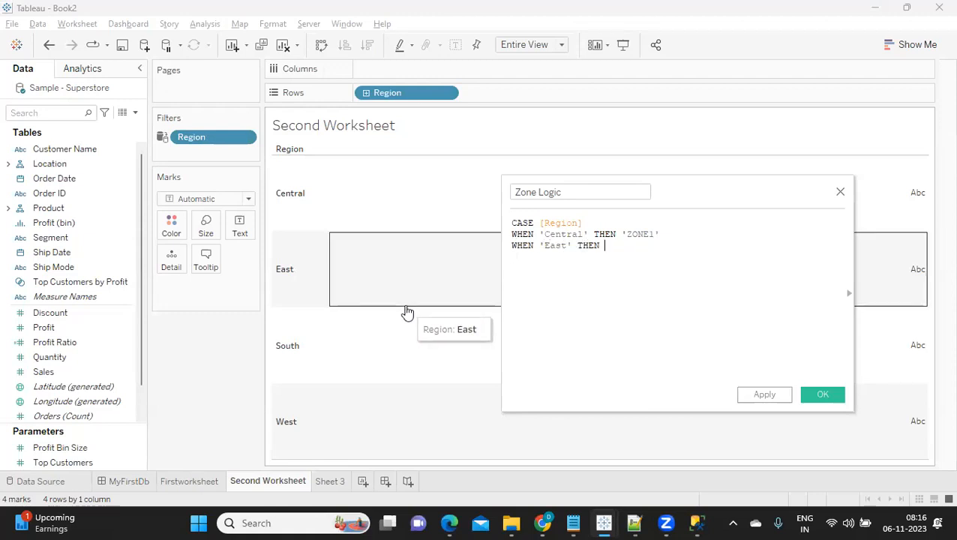
{"action": "type", "text": "'"}
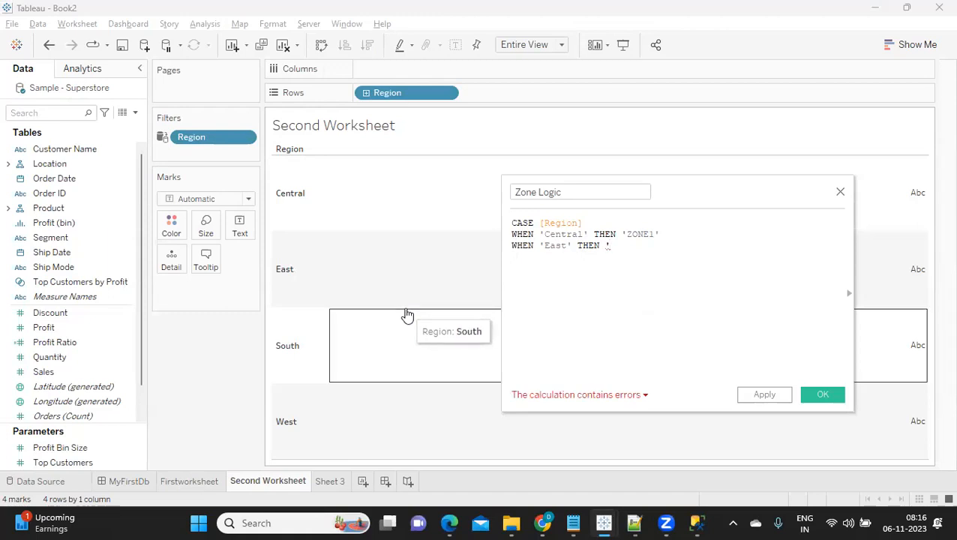
{"action": "type", "text": "C"}
{"action": "type", "text": "ZONE2'"}
{"action": "key", "text": "Return"}
- Finish the Zone Logic formula with ELSE 'ZONE3' and END, and save the calculated field
{"action": "type", "text": "ELSE"}
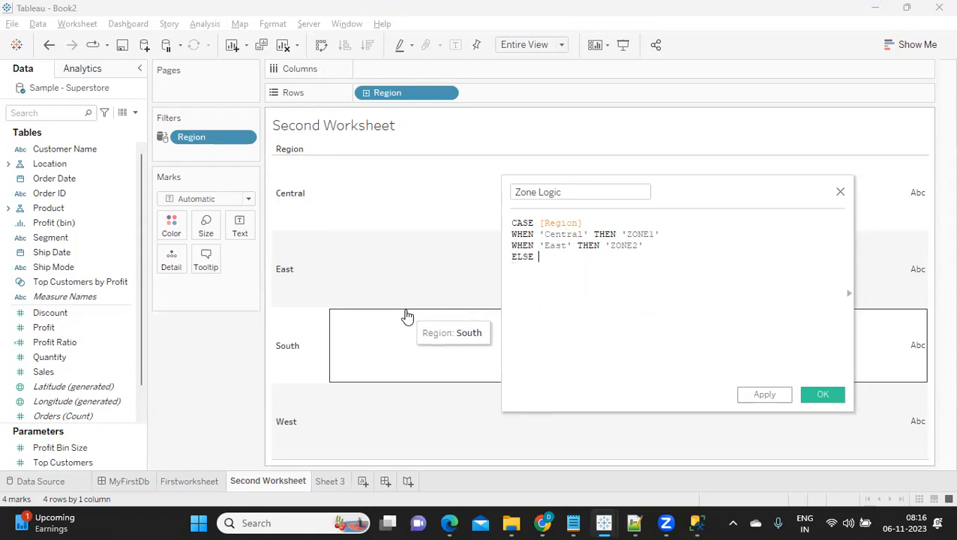
{"action": "type", "text": " 'ZONE3'"}
{"action": "key", "text": "Return"}
{"action": "type", "text": "END"}
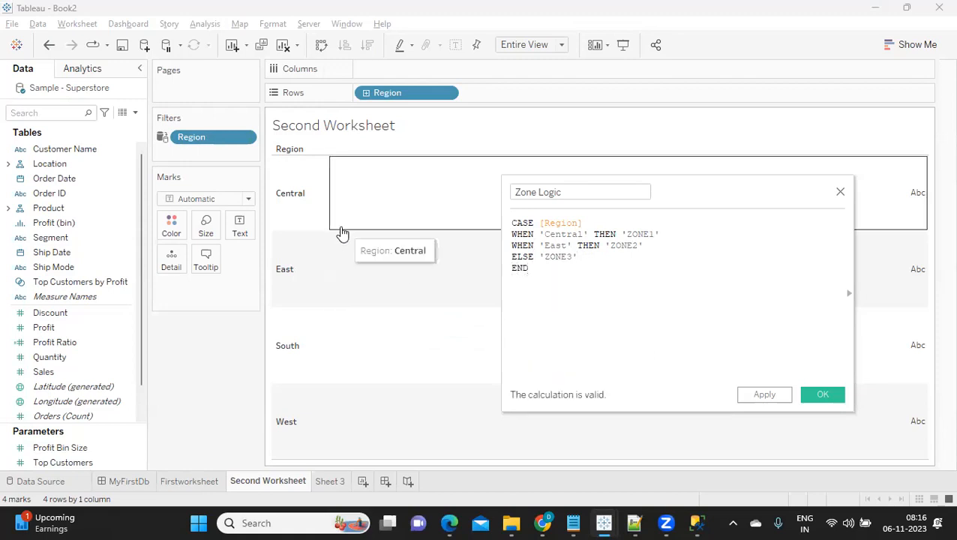
{"action": "left_click_drag", "start_coordinate": [579, 257], "coordinate": [512, 223]}
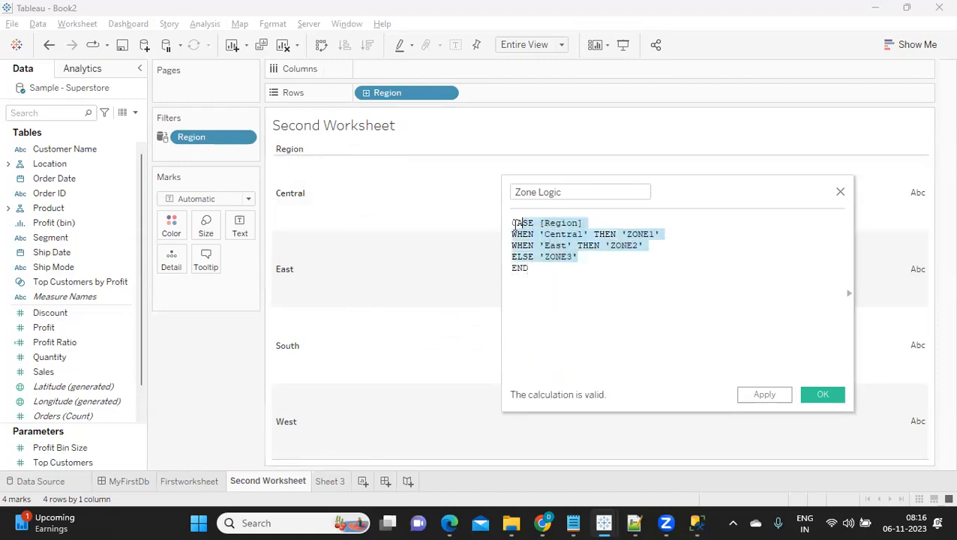
{"action": "left_click", "coordinate": [754, 401]}
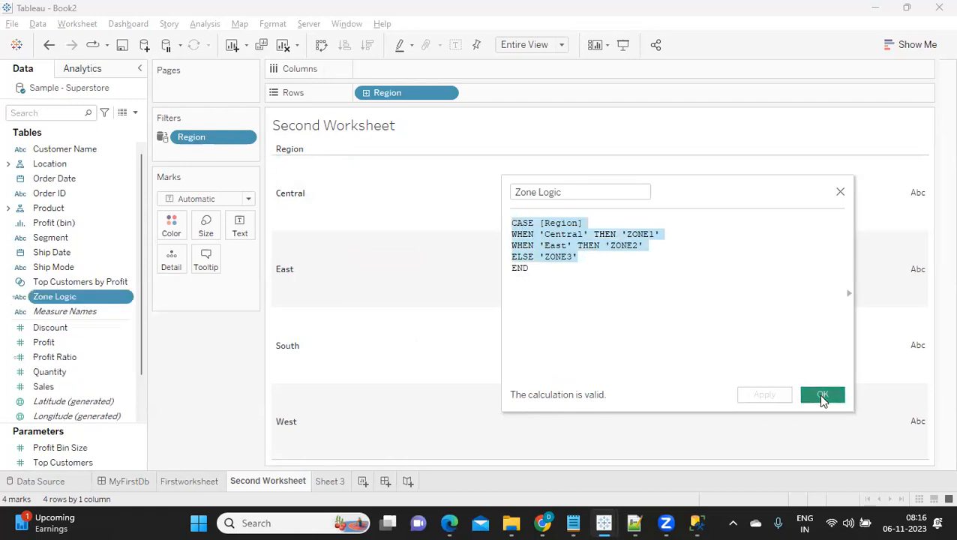
{"action": "left_click", "coordinate": [822, 398]}
- Place Zone Logic after Region on Rows and Sales on Columns in Second Worksheet
{"action": "left_click_drag", "start_coordinate": [59, 301], "coordinate": [495, 95]}
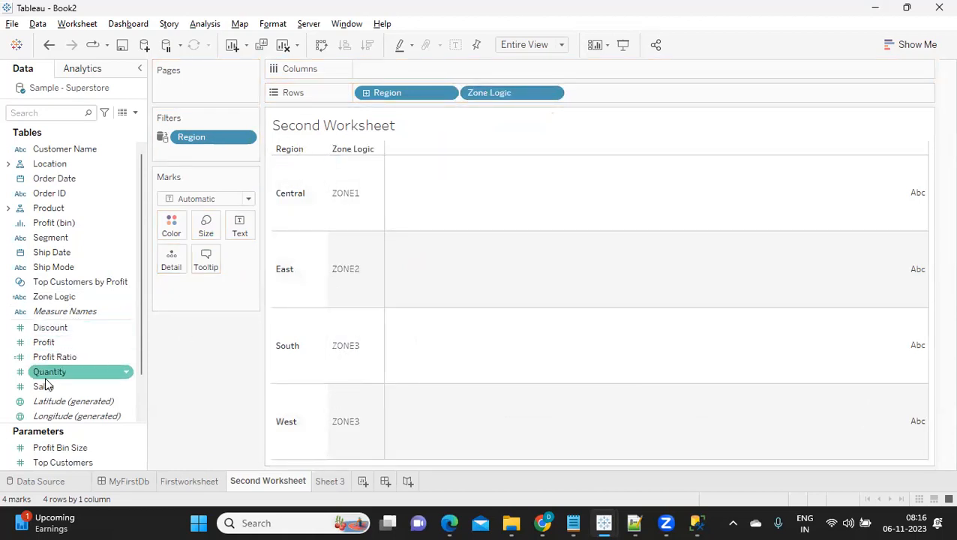
{"action": "left_click_drag", "start_coordinate": [44, 387], "coordinate": [447, 73]}
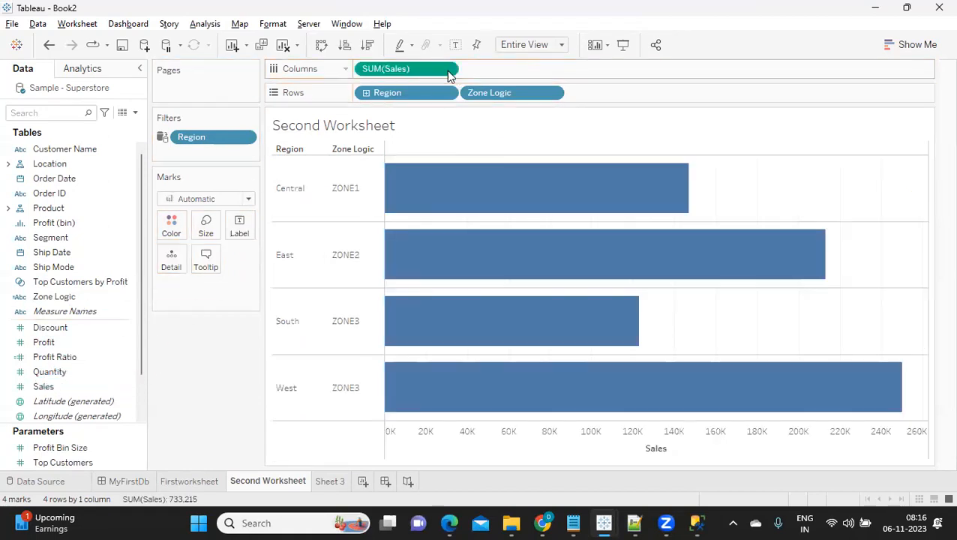
- Show the Region and Zone Logic filter controls beside the Second Worksheet chart
{"action": "left_click", "coordinate": [445, 92]}
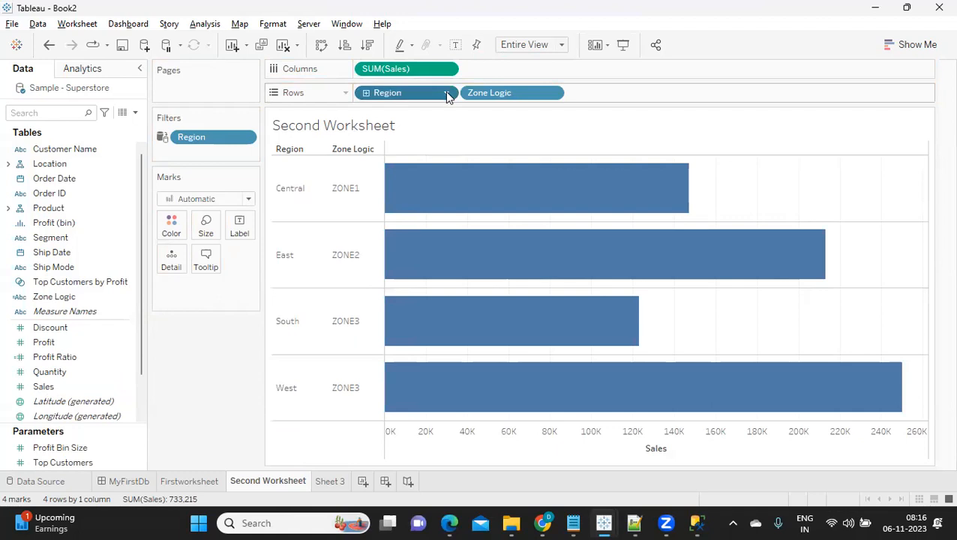
{"action": "left_click", "coordinate": [425, 133]}
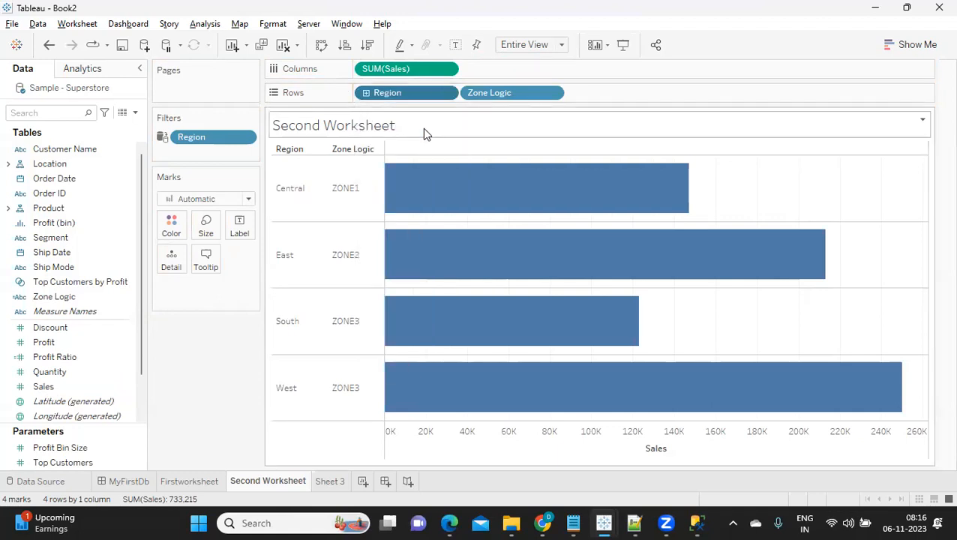
{"action": "left_click", "coordinate": [552, 93]}
{"action": "left_click", "coordinate": [533, 132]}
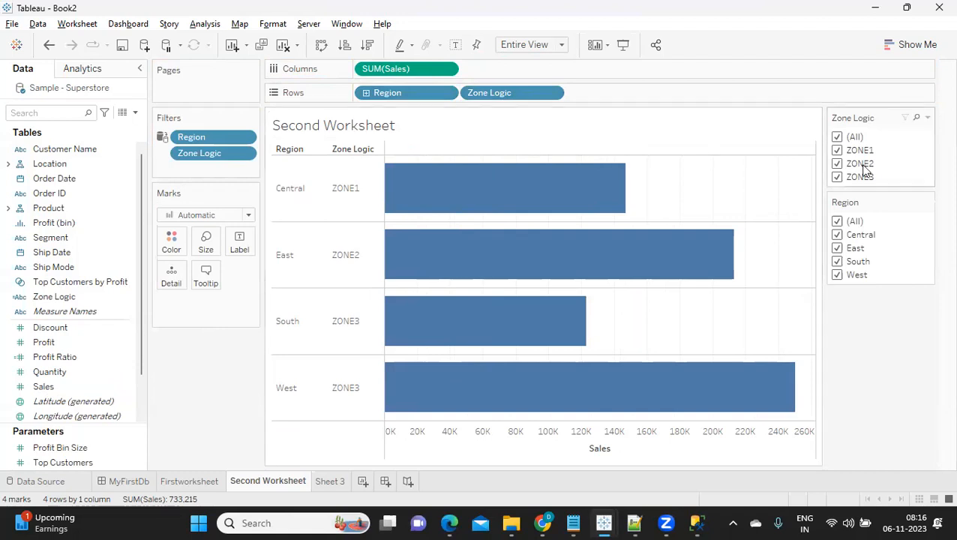
- Make the Zone Logic filter a single-value list and select ZONE2, ZONE3 and ZONE1 in turn
{"action": "left_click", "coordinate": [928, 120]}
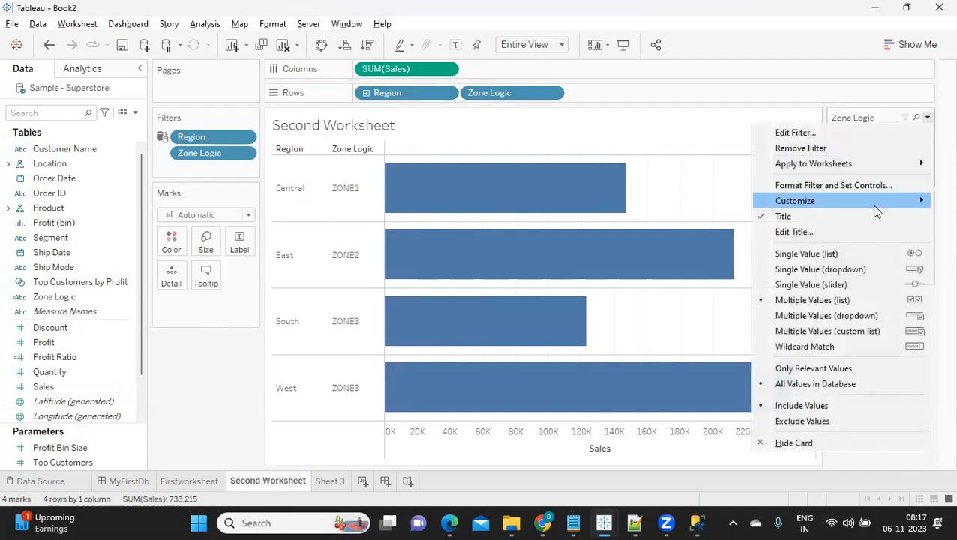
{"action": "left_click", "coordinate": [861, 257]}
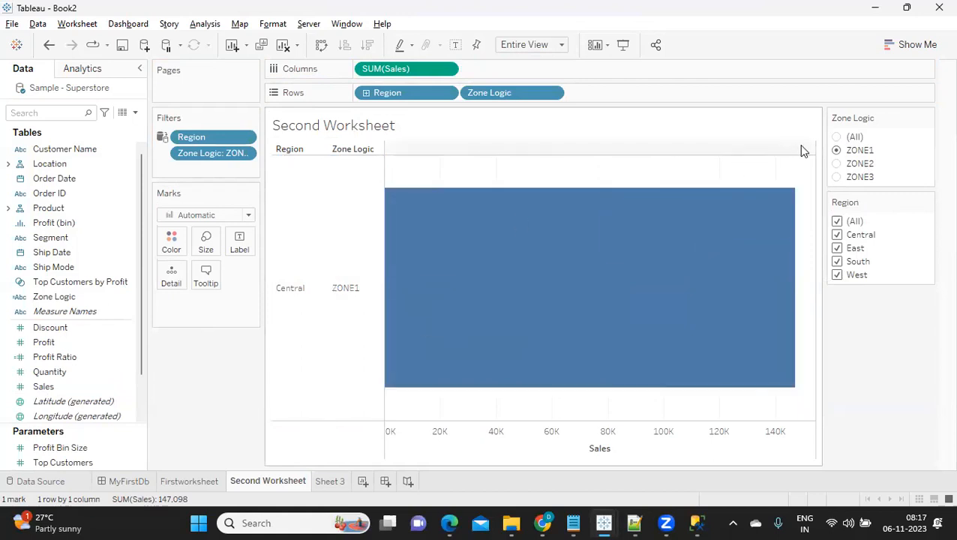
{"action": "left_click", "coordinate": [836, 164]}
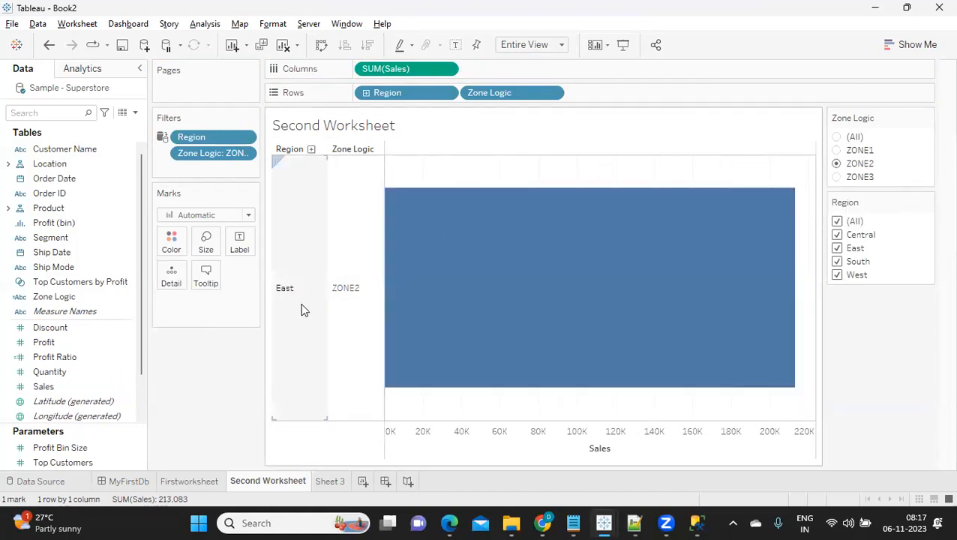
{"action": "left_click", "coordinate": [836, 177]}
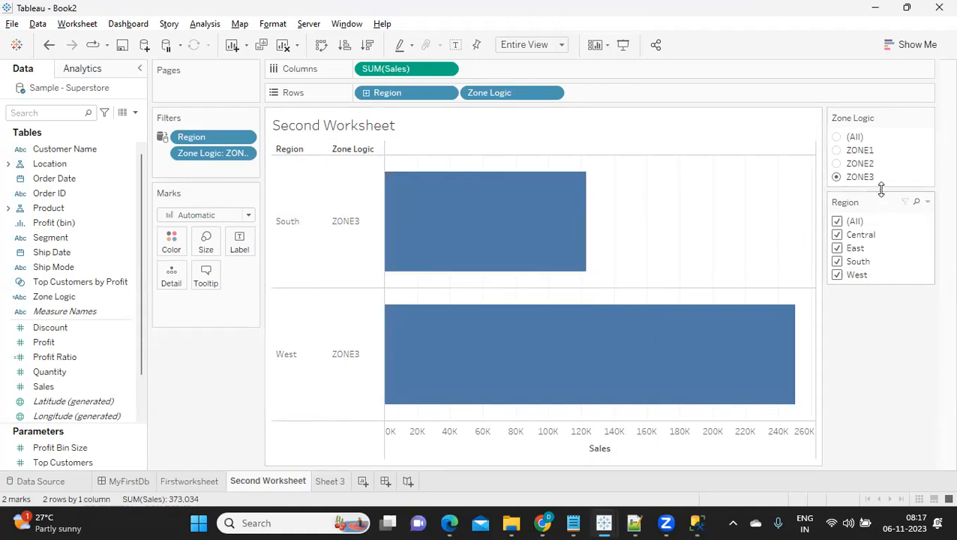
{"action": "left_click", "coordinate": [838, 151]}
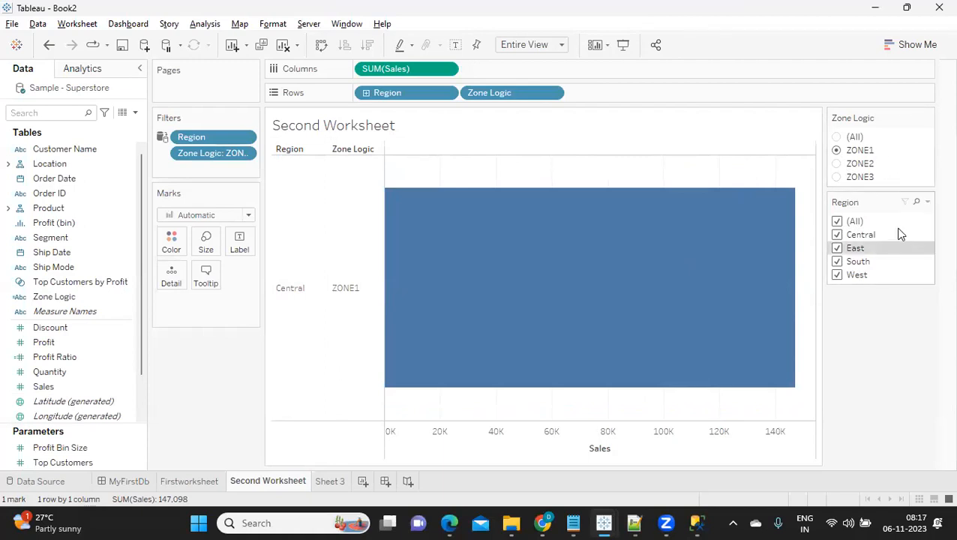
- Limit the Region filter to only relevant values and test it with ZONE2 and ZONE3 in the Zone Logic filter
{"action": "left_click", "coordinate": [926, 203]}
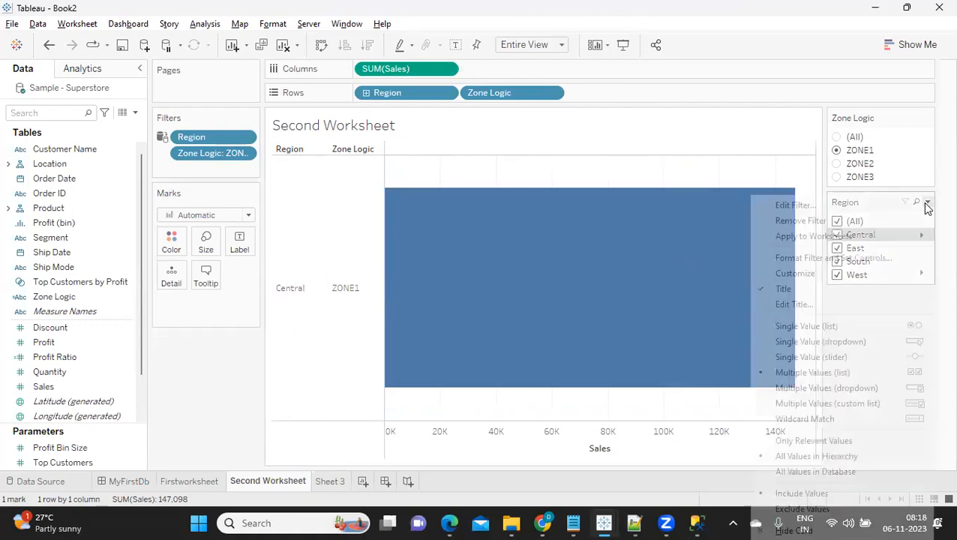
{"action": "left_click", "coordinate": [824, 441]}
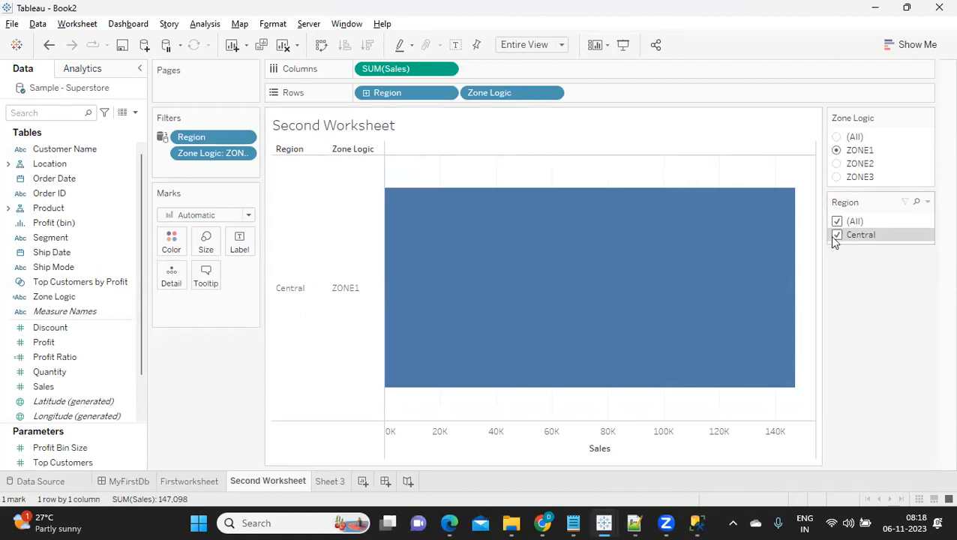
{"action": "left_click", "coordinate": [838, 164]}
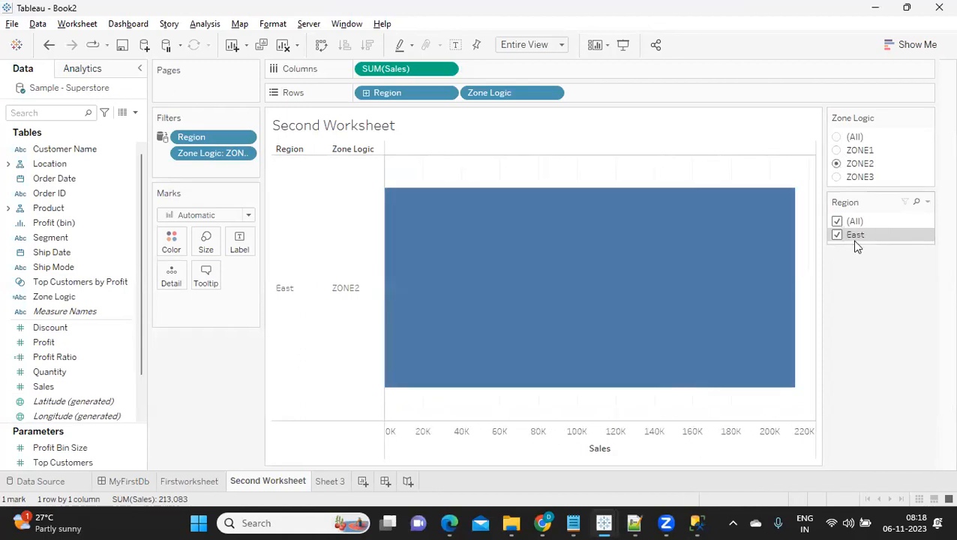
{"action": "left_click", "coordinate": [837, 178]}
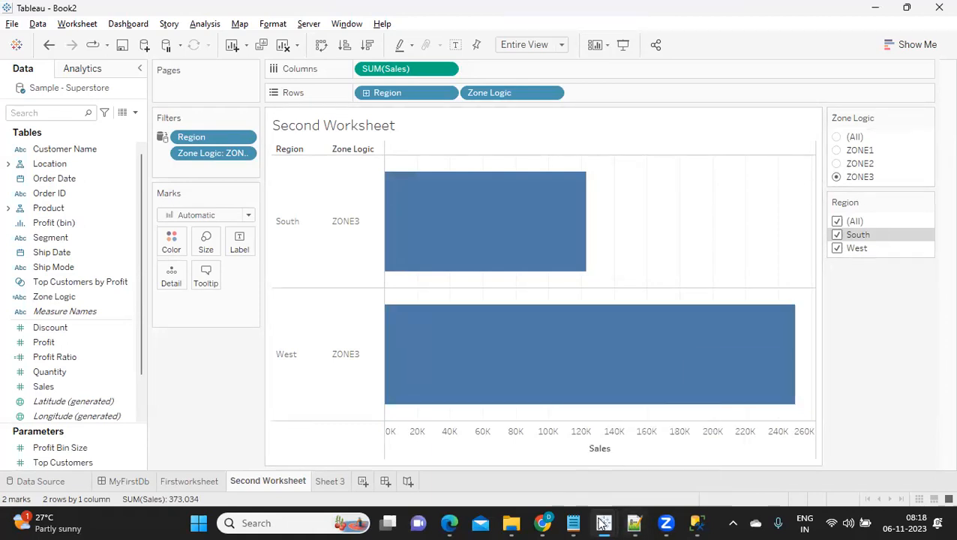
- Switch to the Notepad notes, add the line "CASCADING FITLER" below SHARING FILTER and highlight the filter list
{"action": "mouse_move", "coordinate": [576, 523]}
{"action": "left_click", "coordinate": [564, 472]}
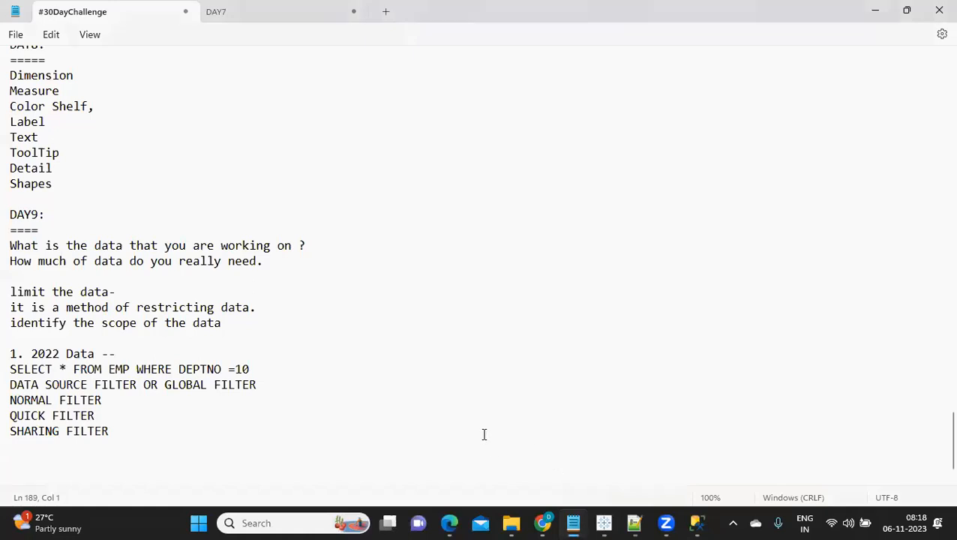
{"action": "type", "text": "CASCAD"}
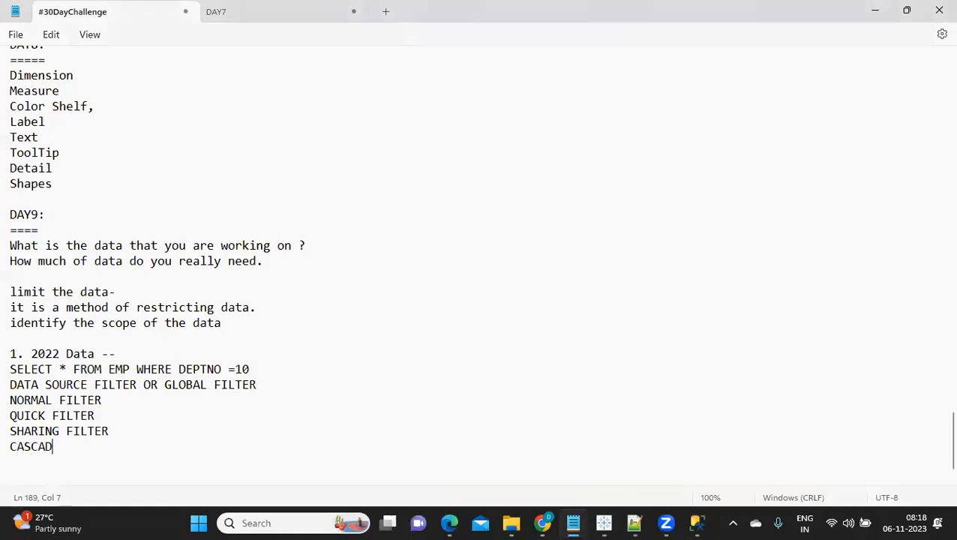
{"action": "type", "text": "ING FITLER"}
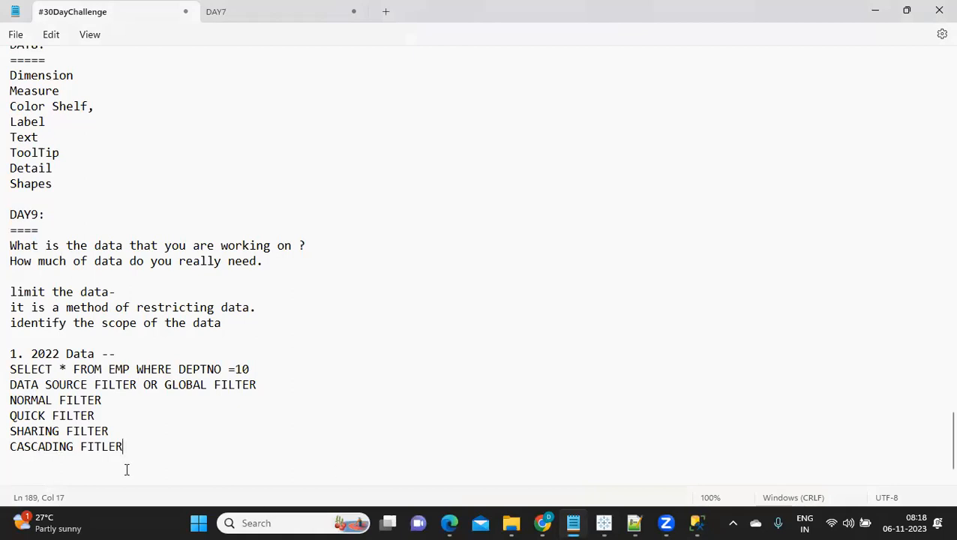
{"action": "left_click_drag", "start_coordinate": [128, 463], "coordinate": [6, 403]}
- Switch back to Tableau and remove Zone Logic from both the filters and the rows of Second Worksheet
{"action": "key", "text": "alt+Tab"}
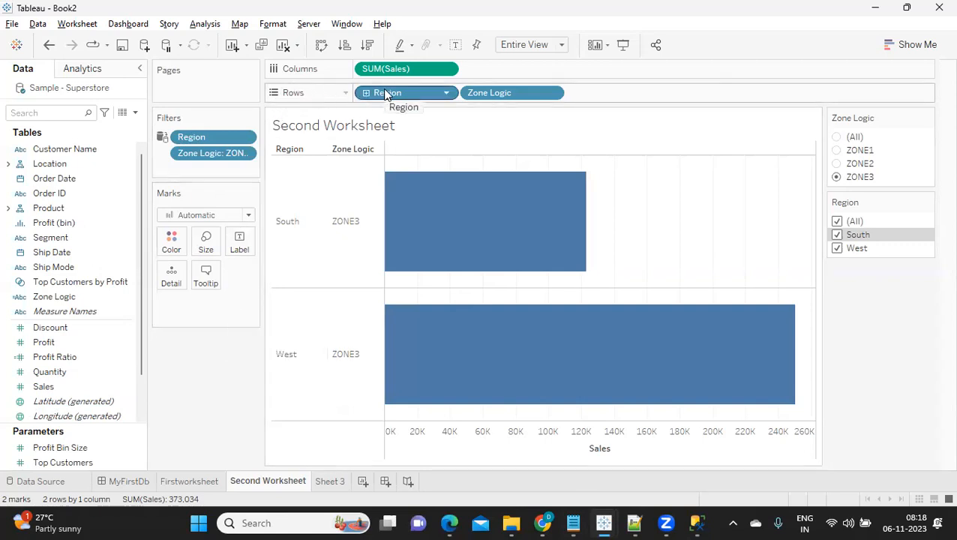
{"action": "left_click_drag", "start_coordinate": [196, 150], "coordinate": [161, 367]}
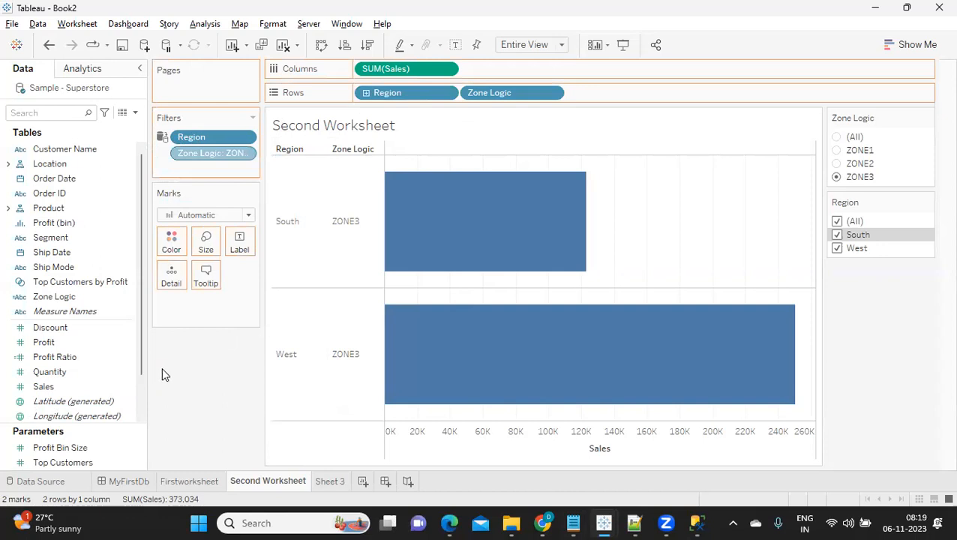
{"action": "left_click_drag", "start_coordinate": [397, 100], "coordinate": [518, 75]}
{"action": "left_click_drag", "start_coordinate": [518, 75], "coordinate": [417, 90]}
{"action": "left_click_drag", "start_coordinate": [508, 87], "coordinate": [182, 412]}
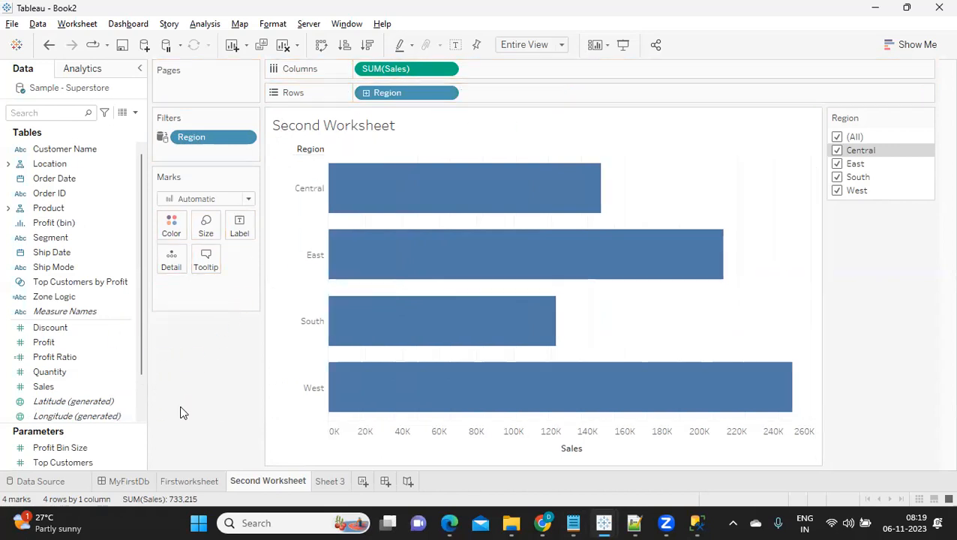
- Find the Category field, add it after Region in the rows, and swap rows and columns to get vertical bars
{"action": "left_click", "coordinate": [36, 113]}
{"action": "type", "text": "CA"}
{"action": "left_click_drag", "start_coordinate": [60, 178], "coordinate": [509, 105]}
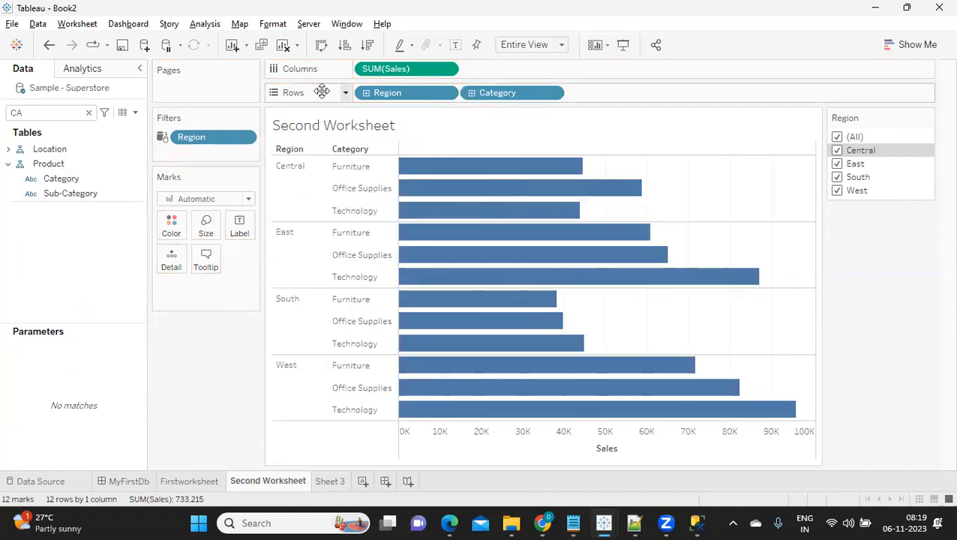
{"action": "left_click", "coordinate": [321, 45]}
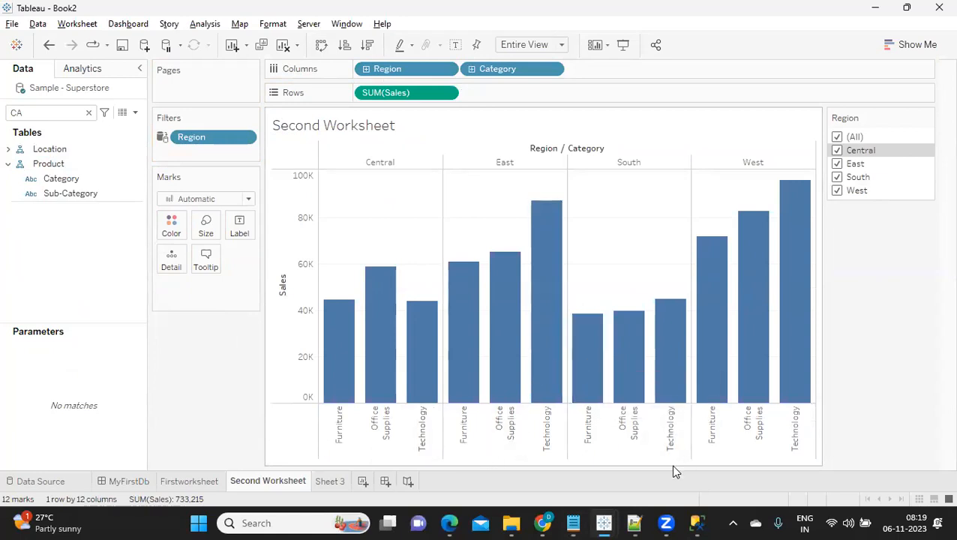
- Exclude the Technology category from the chart and undo the exclusion
{"action": "right_click", "coordinate": [800, 444]}
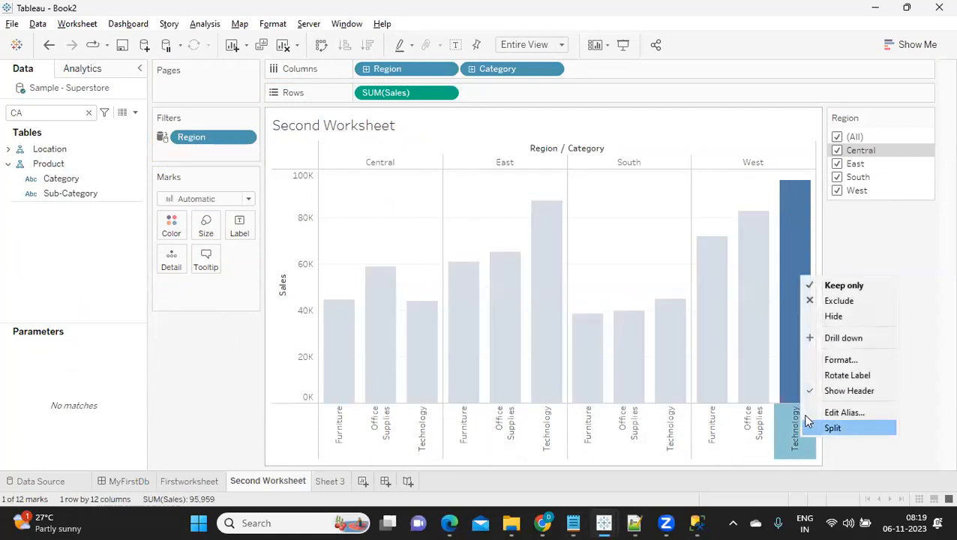
{"action": "left_click", "coordinate": [878, 444]}
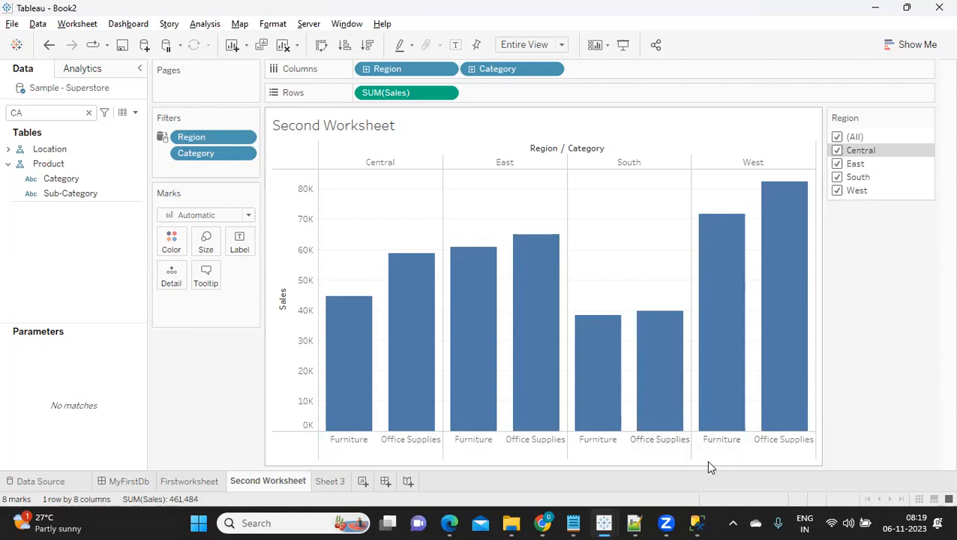
{"action": "key", "text": "ctrl+z"}
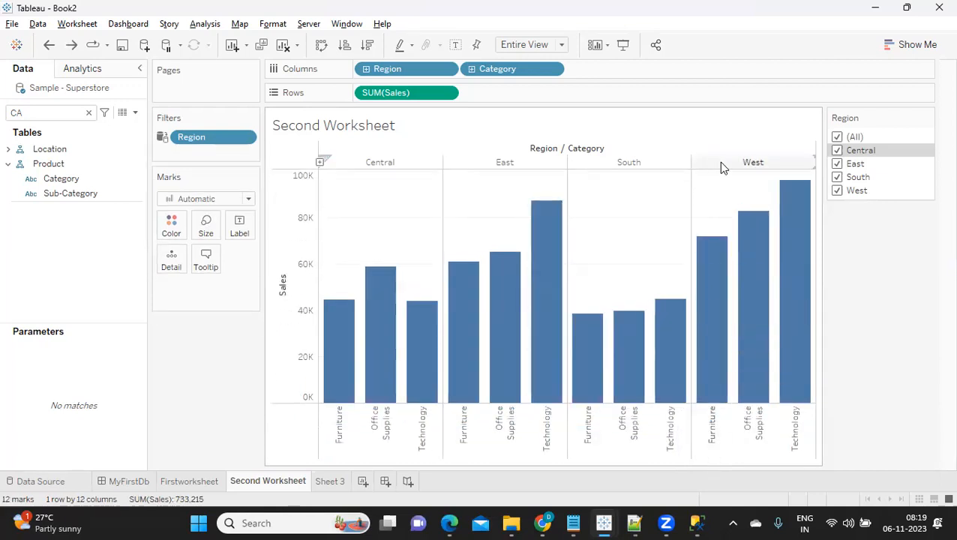
- Exclude the West region directly from the chart's header
{"action": "right_click", "coordinate": [721, 164]}
{"action": "left_click", "coordinate": [736, 188]}
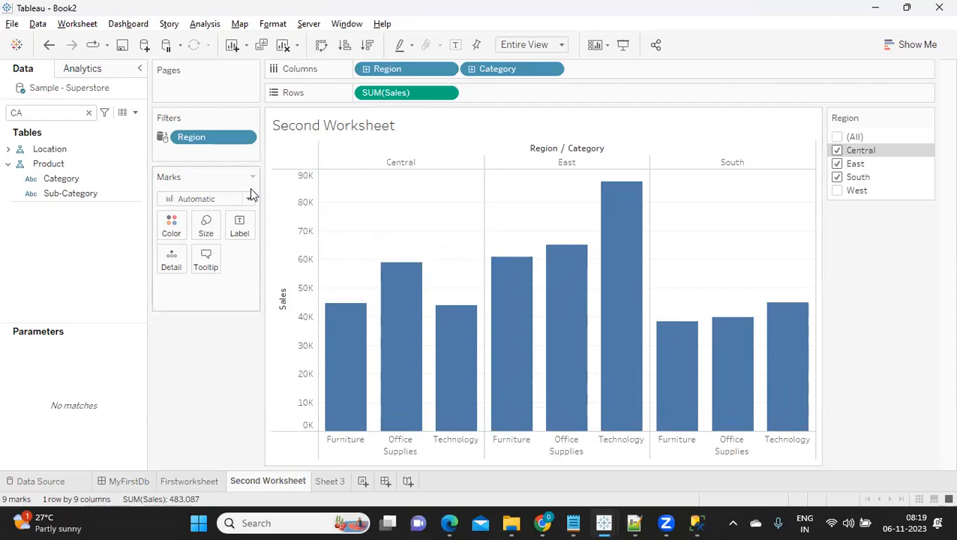
- Switch to the Notepad notes and add the line "view Filters" below the cascading filter entry
{"action": "key", "text": "alt+Tab"}
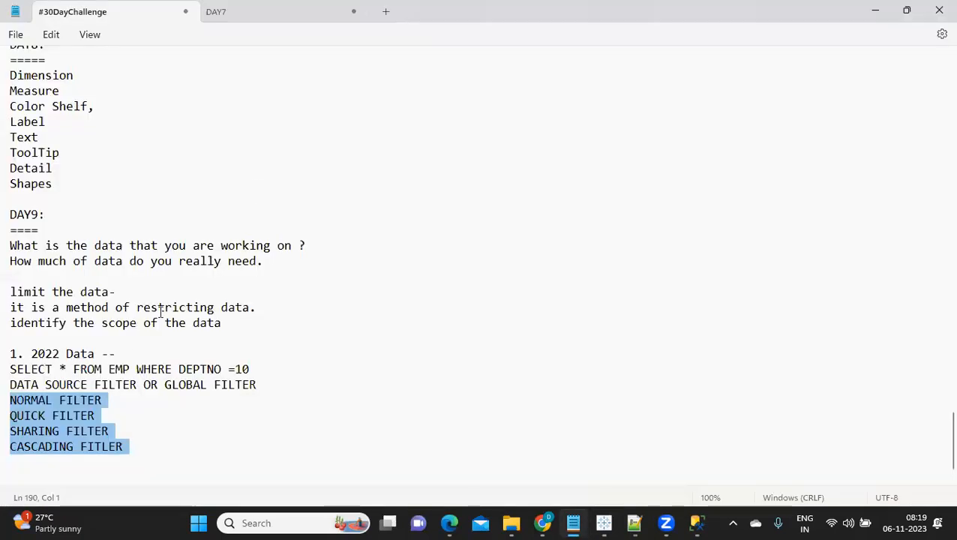
{"action": "left_click", "coordinate": [162, 439]}
{"action": "key", "text": "Return"}
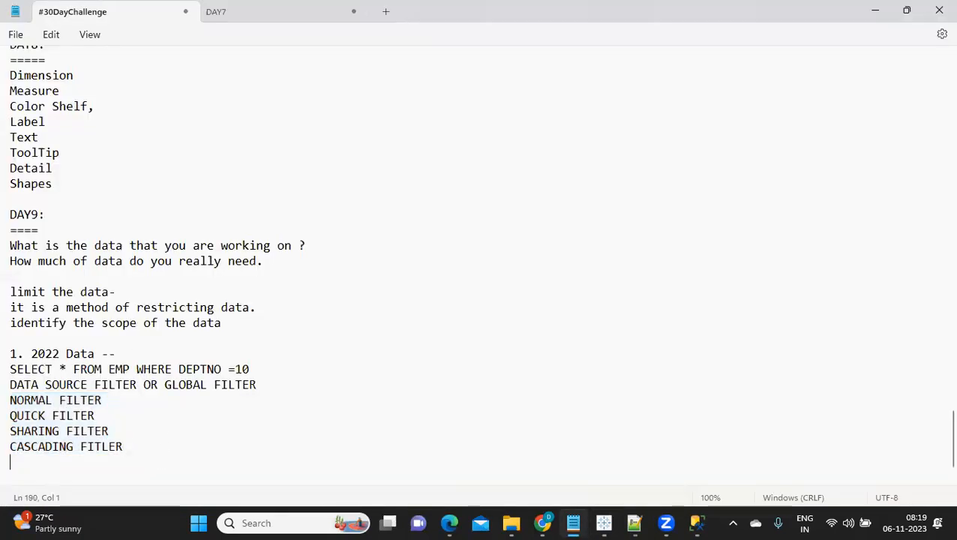
{"action": "type", "text": "view "}
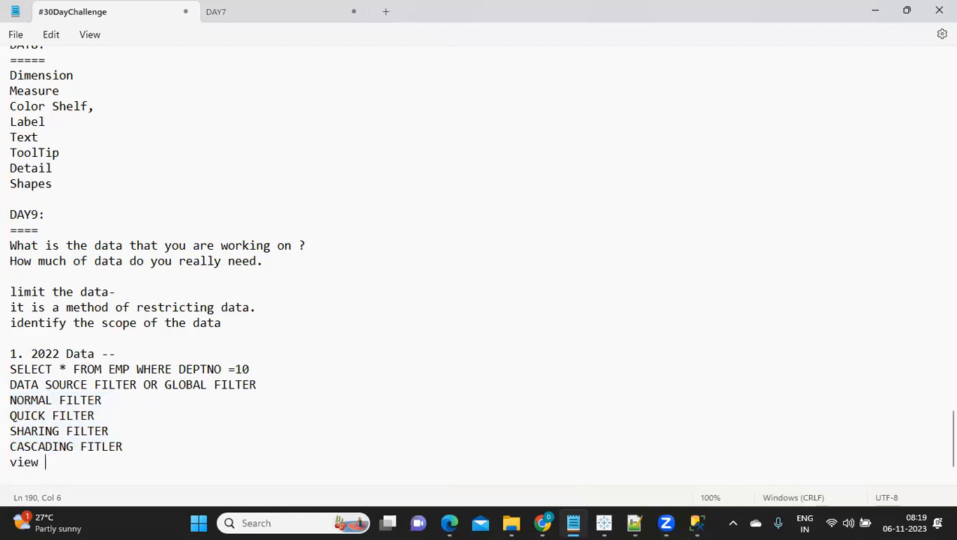
{"action": "type", "text": "Filters"}
{"action": "key", "text": "Return"}
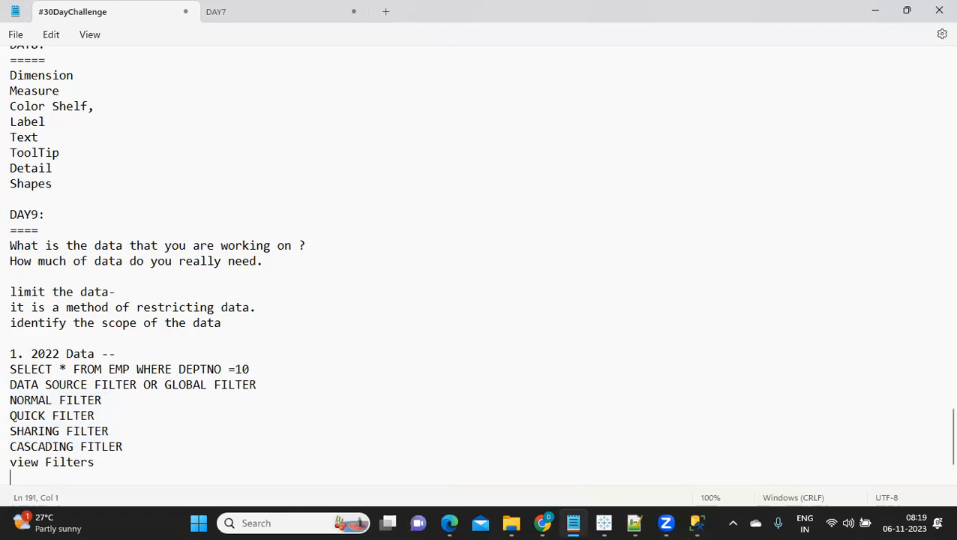
- Switch back to Tableau and remove the Region filter from Firstworksheet
{"action": "key", "text": "alt+Tab"}
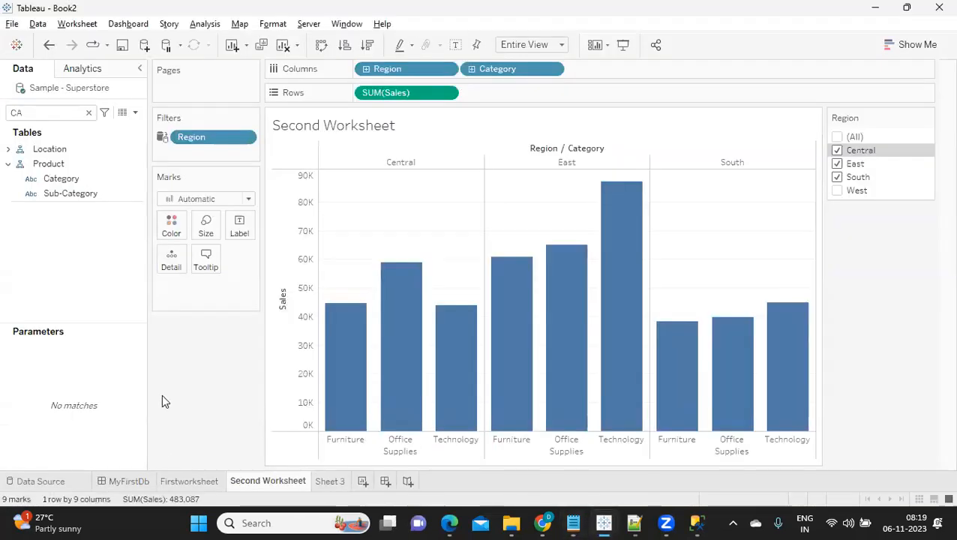
{"action": "left_click", "coordinate": [198, 481]}
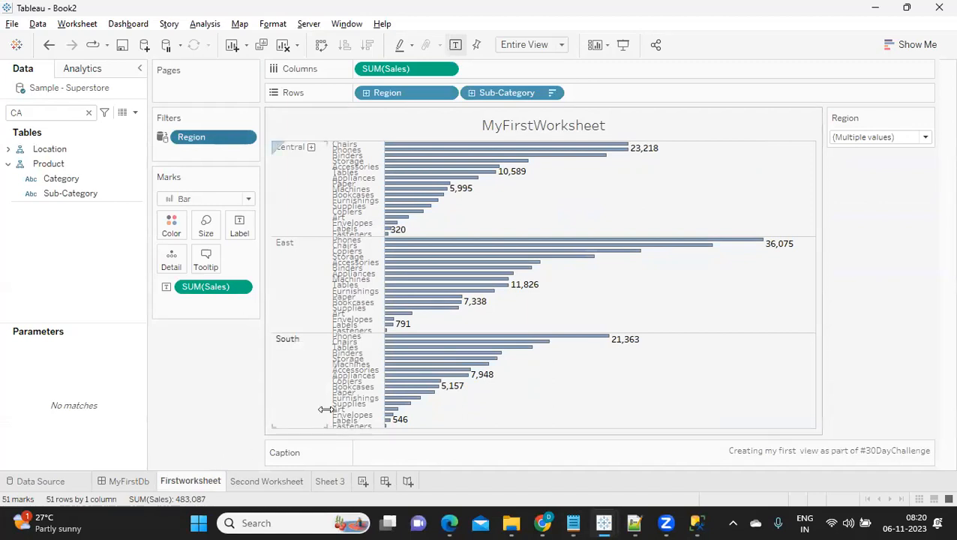
{"action": "left_click_drag", "start_coordinate": [190, 141], "coordinate": [174, 351]}
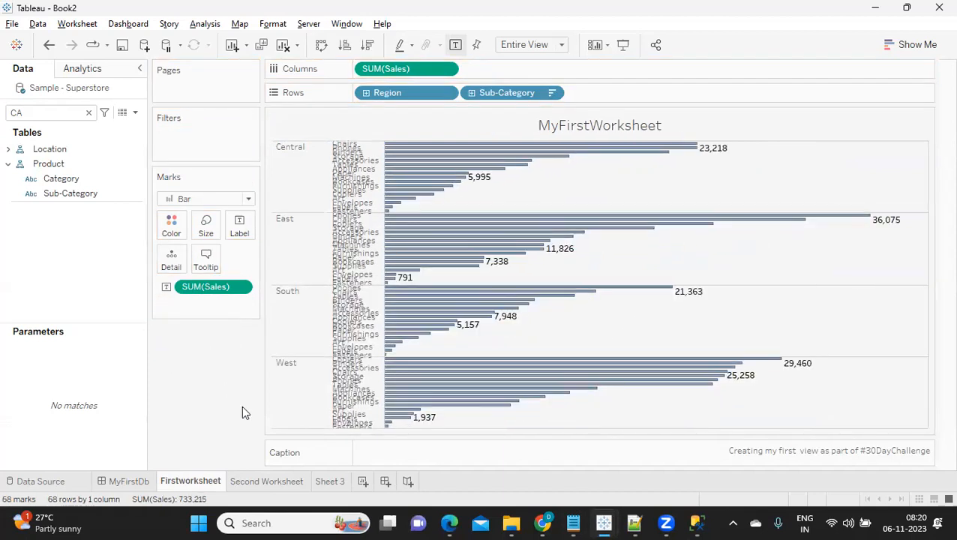
- On Sheet 3, plot Sales by Sub-Category and convert the view to a text table
{"action": "left_click", "coordinate": [321, 484]}
{"action": "left_click", "coordinate": [56, 197]}
{"action": "left_click_drag", "start_coordinate": [95, 189], "coordinate": [379, 72]}
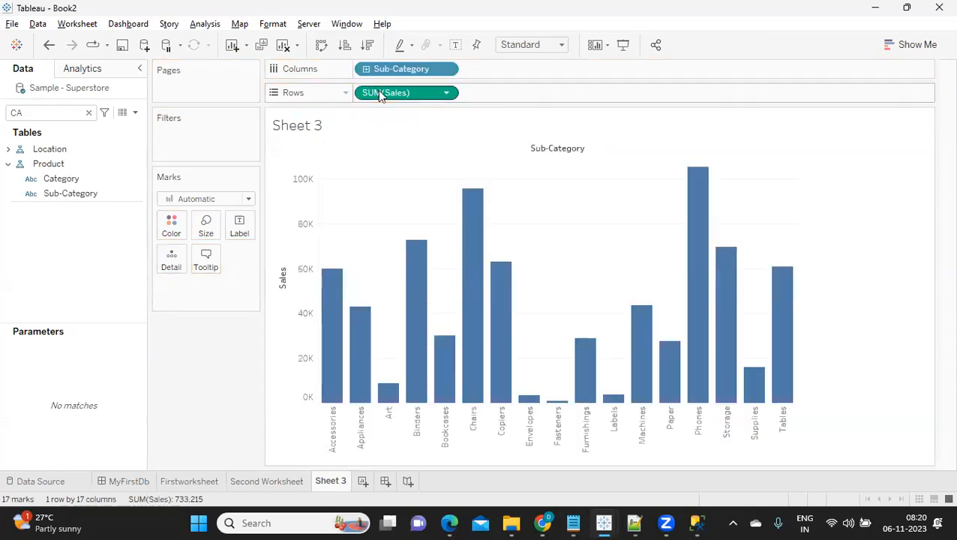
{"action": "left_click", "coordinate": [904, 45]}
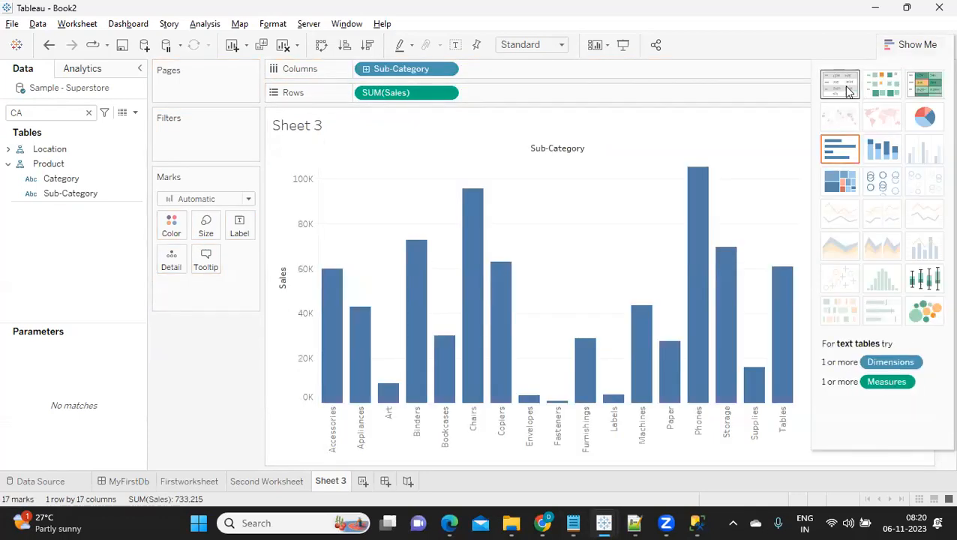
{"action": "left_click", "coordinate": [847, 88]}
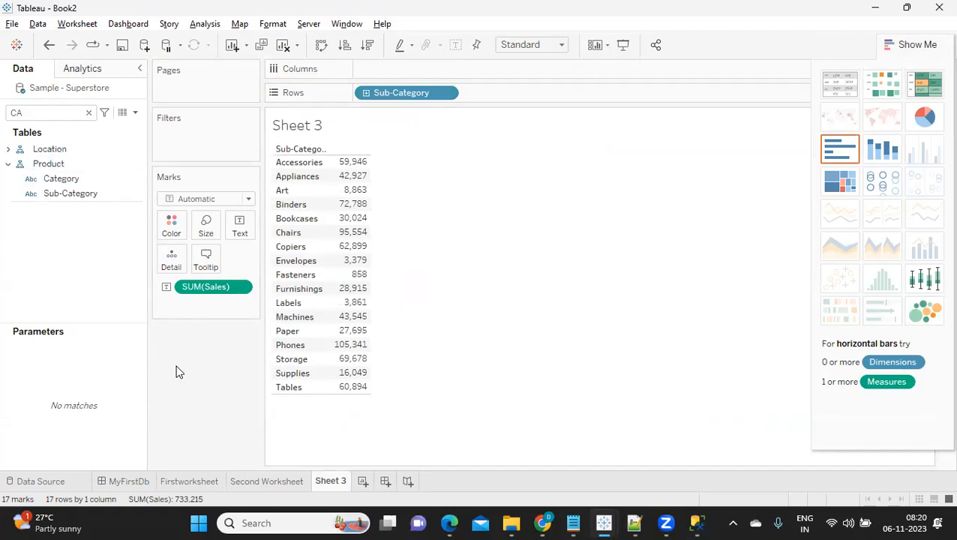
- Filter Sub-Category to the top 3 by sum of Sales
{"action": "left_click", "coordinate": [60, 200]}
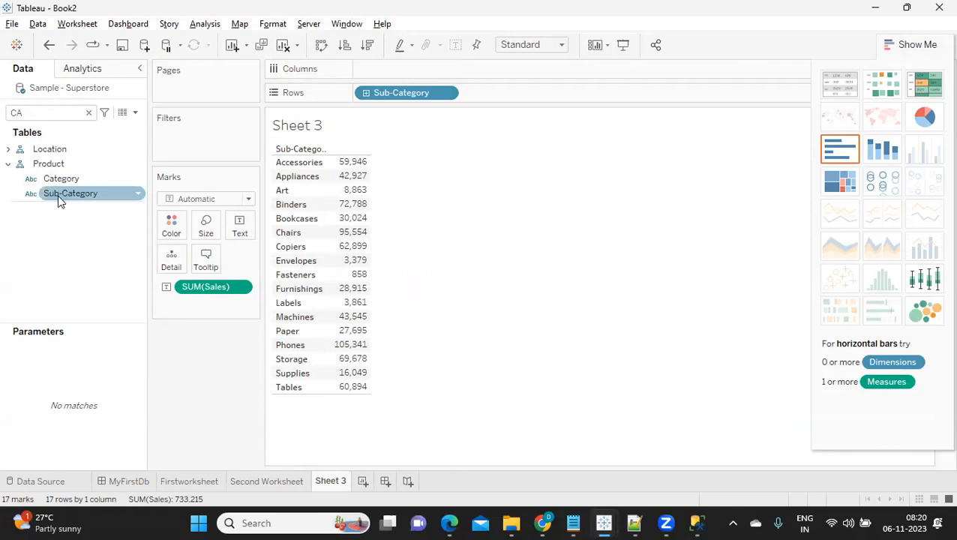
{"action": "left_click_drag", "start_coordinate": [59, 189], "coordinate": [180, 152]}
{"action": "left_click", "coordinate": [474, 90]}
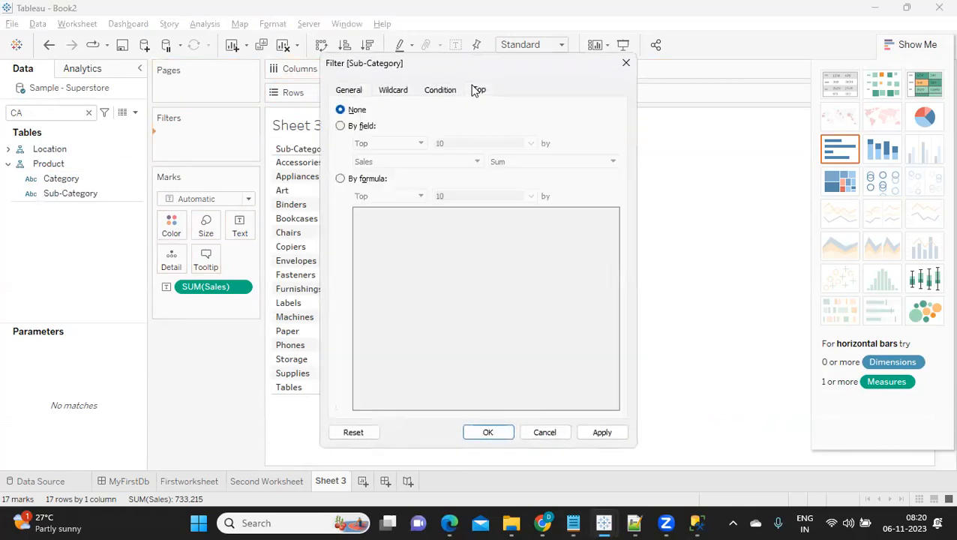
{"action": "left_click", "coordinate": [340, 126]}
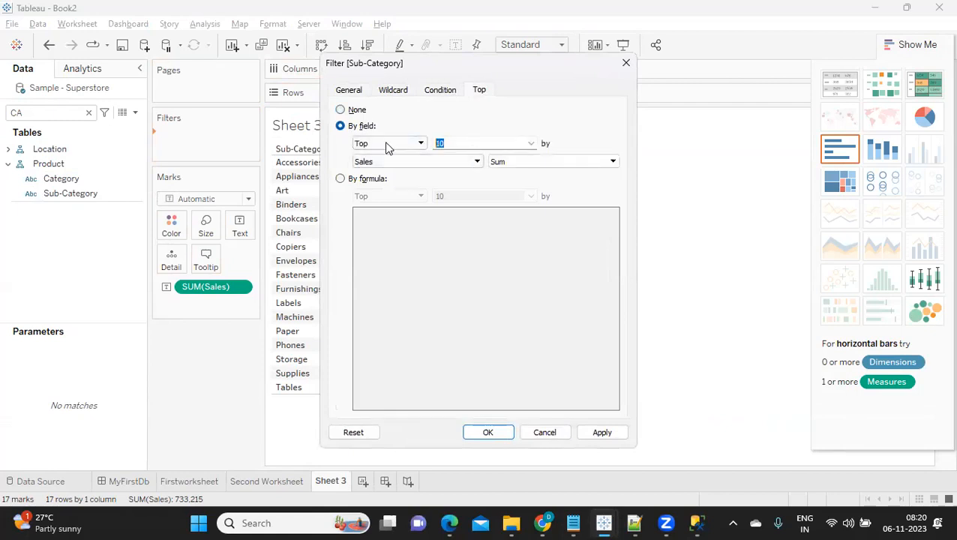
{"action": "type", "text": "3"}
{"action": "left_click", "coordinate": [603, 433]}
{"action": "left_click", "coordinate": [491, 433]}
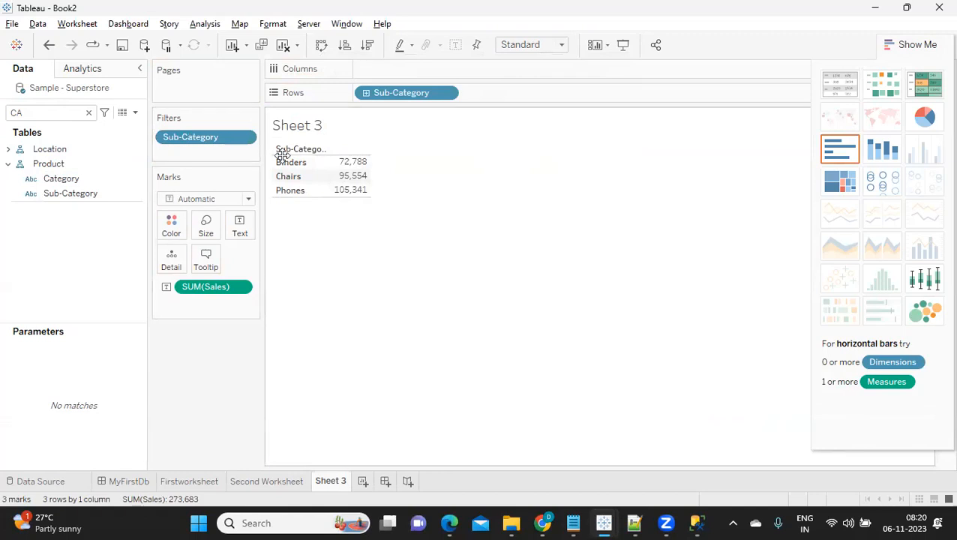
- Place Category before Sub-Category in the rows and add a Category filter with all three values selected
{"action": "left_click_drag", "start_coordinate": [54, 179], "coordinate": [357, 93]}
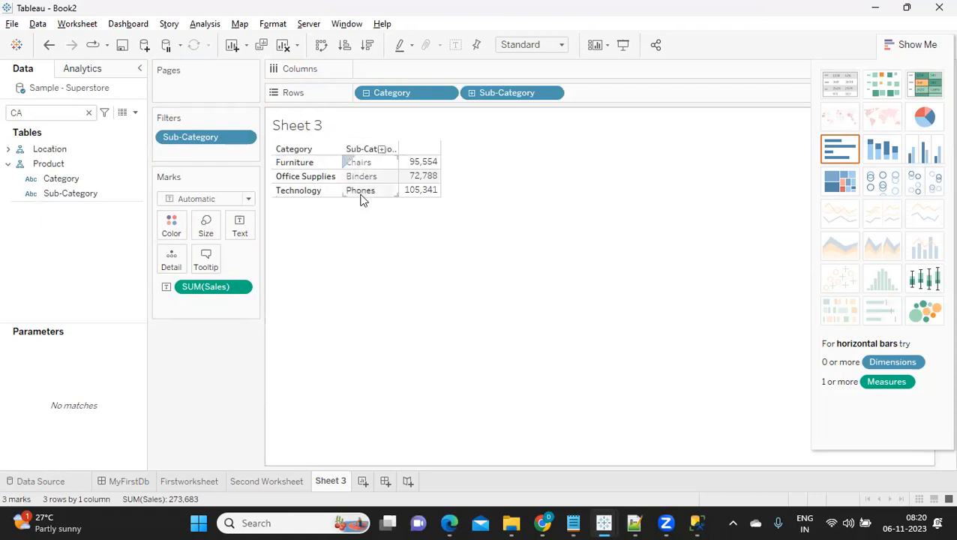
{"action": "left_click", "coordinate": [75, 178]}
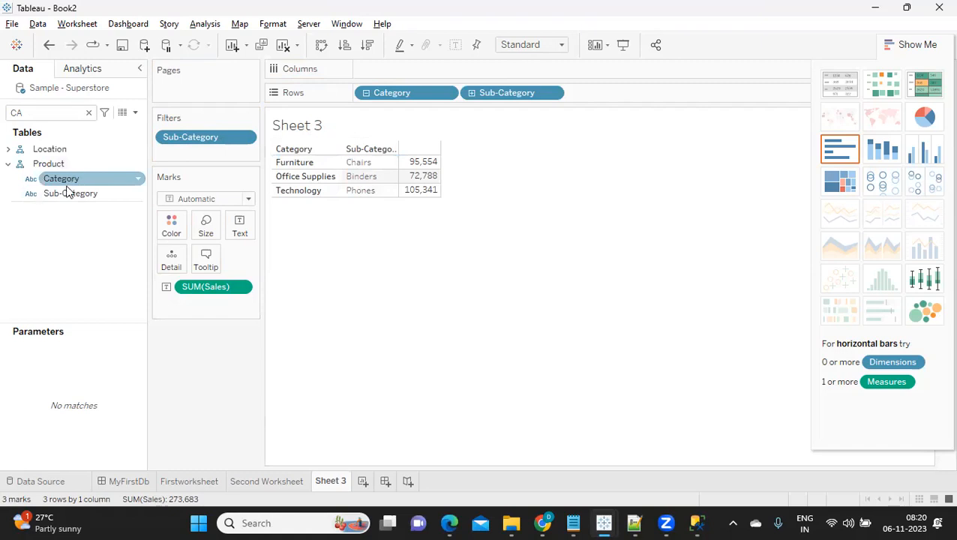
{"action": "left_click", "coordinate": [67, 194]}
{"action": "left_click", "coordinate": [68, 184]}
{"action": "left_click_drag", "start_coordinate": [69, 184], "coordinate": [192, 150]}
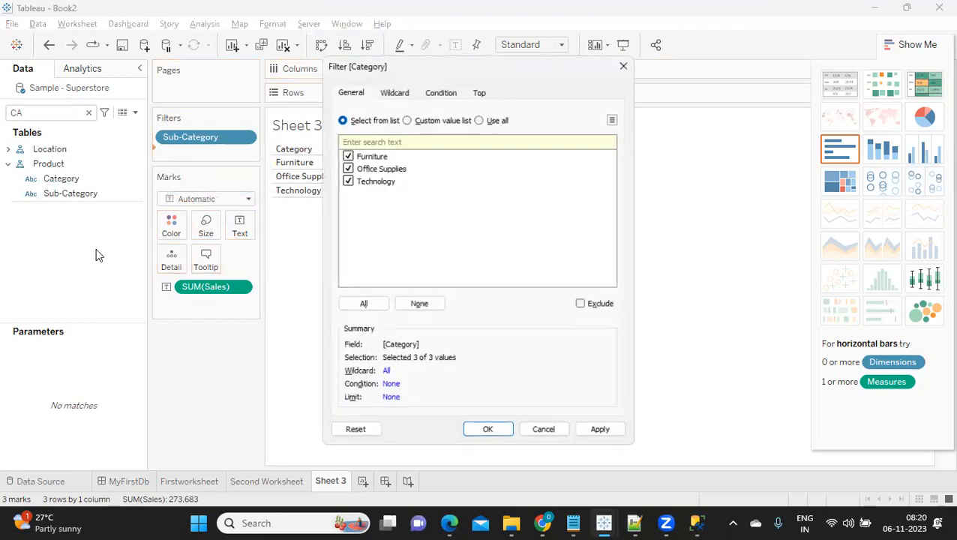
{"action": "left_click", "coordinate": [600, 430]}
{"action": "left_click", "coordinate": [487, 433]}
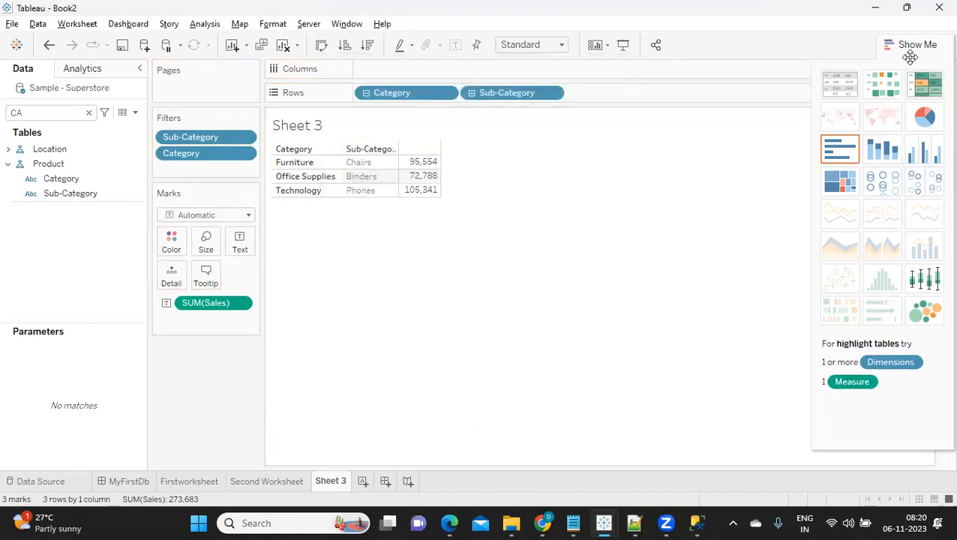
{"action": "left_click", "coordinate": [911, 49]}
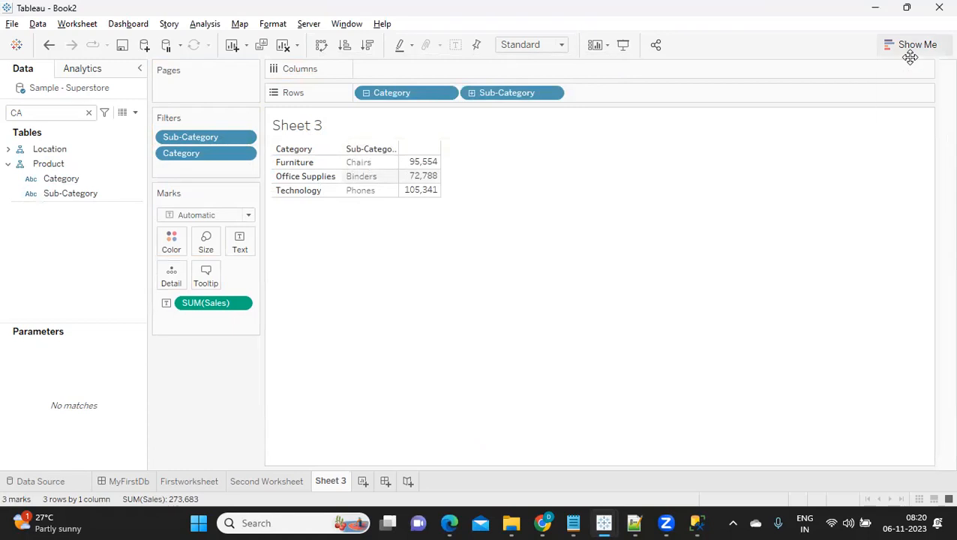
- Show the Category filter as a single-value list and select Office Supplies and Technology in turn
{"action": "left_click", "coordinate": [245, 155]}
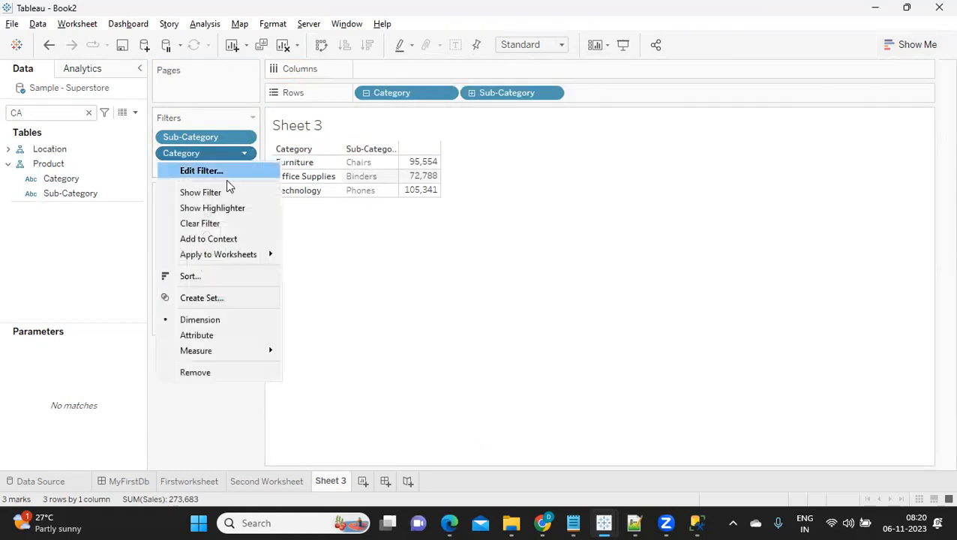
{"action": "left_click", "coordinate": [225, 193]}
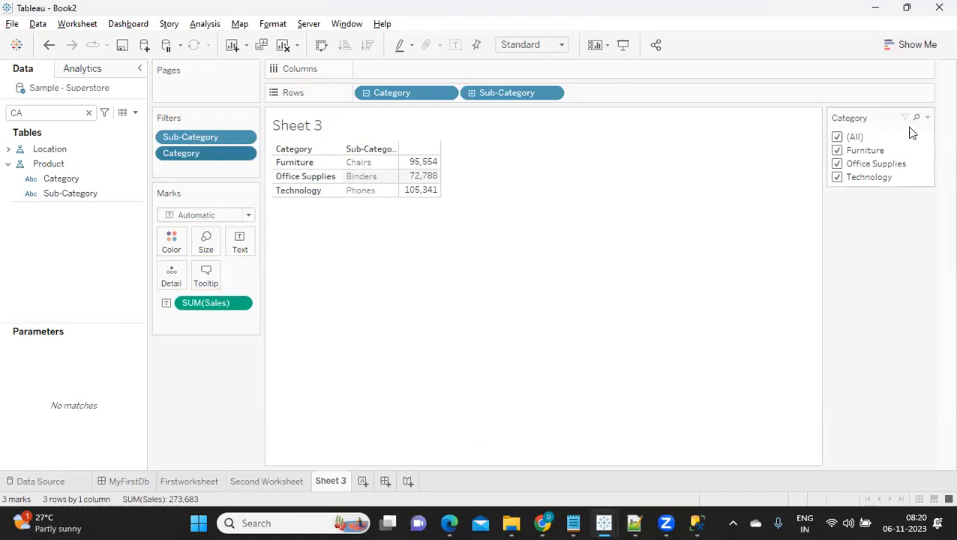
{"action": "left_click", "coordinate": [929, 120]}
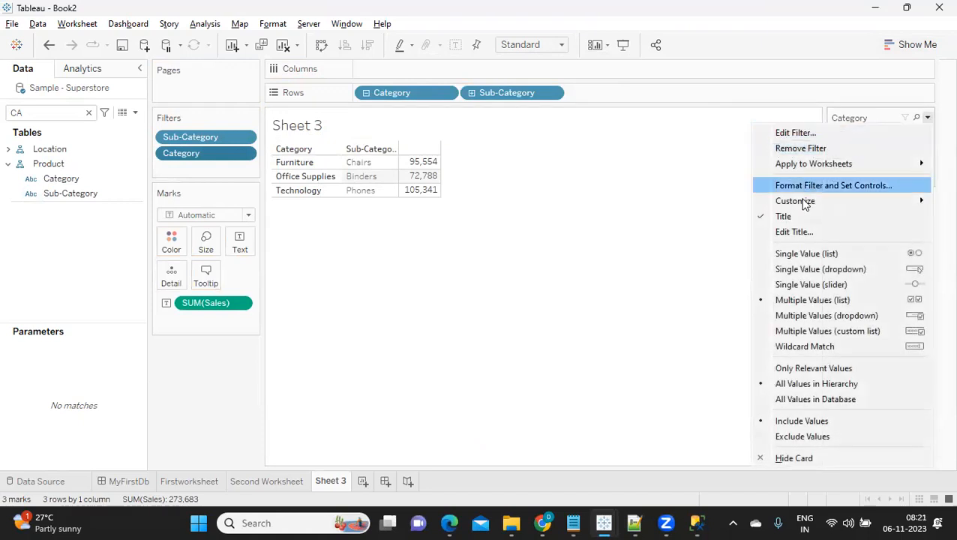
{"action": "left_click", "coordinate": [809, 252]}
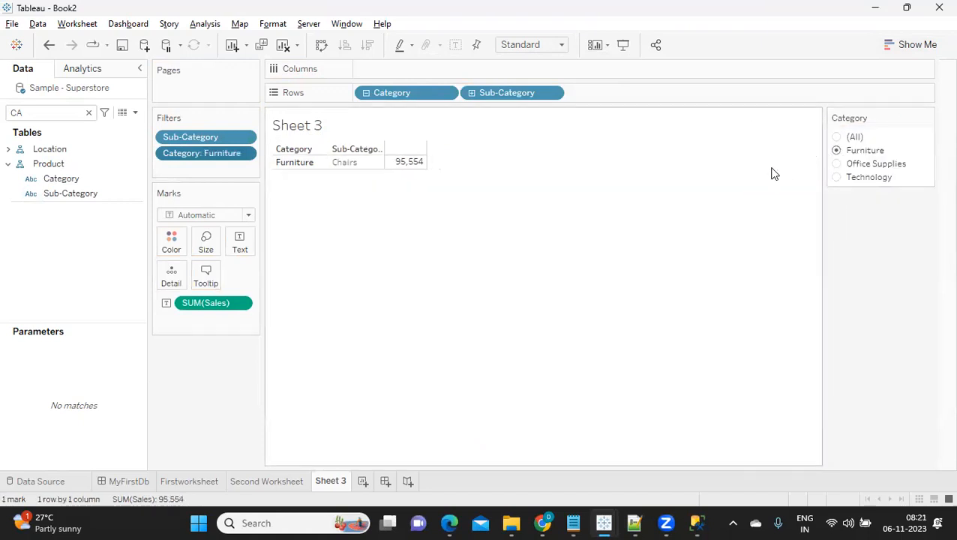
{"action": "left_click", "coordinate": [837, 164]}
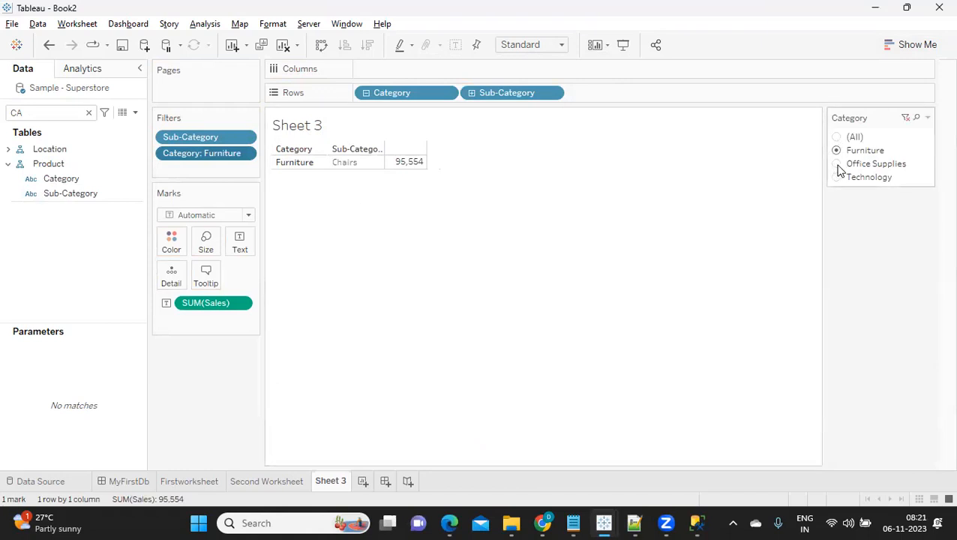
{"action": "left_click", "coordinate": [837, 178]}
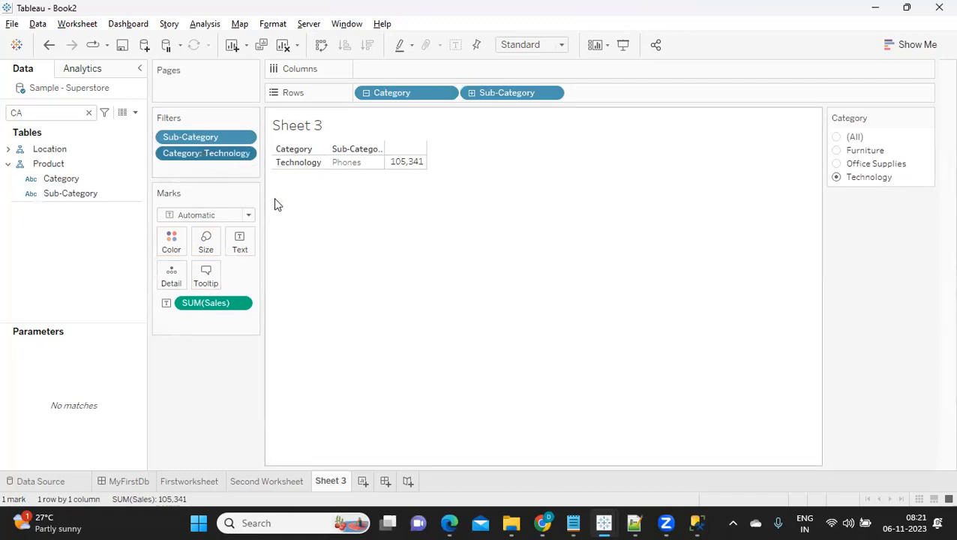
- Make the Category filter a context filter and select Office Supplies and Furniture in turn
{"action": "left_click", "coordinate": [244, 153]}
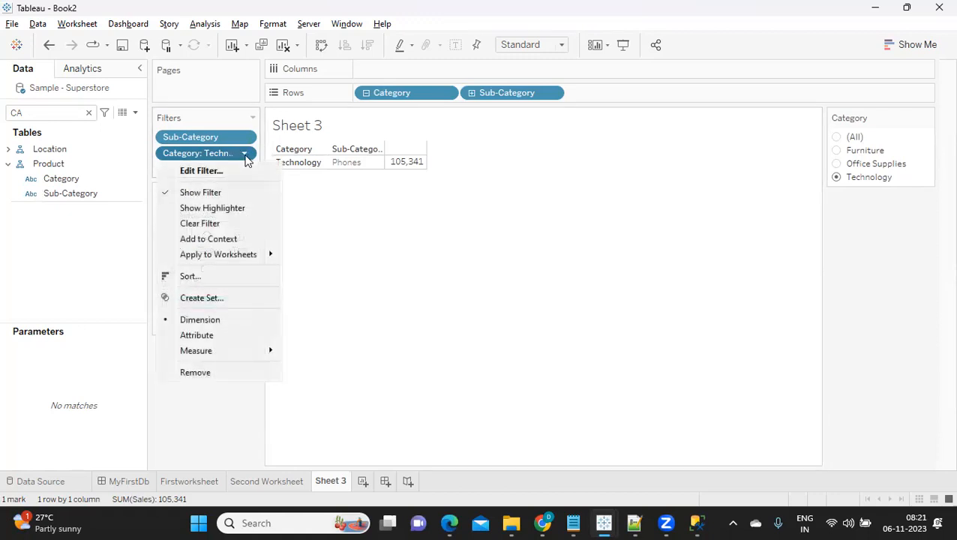
{"action": "left_click", "coordinate": [191, 238]}
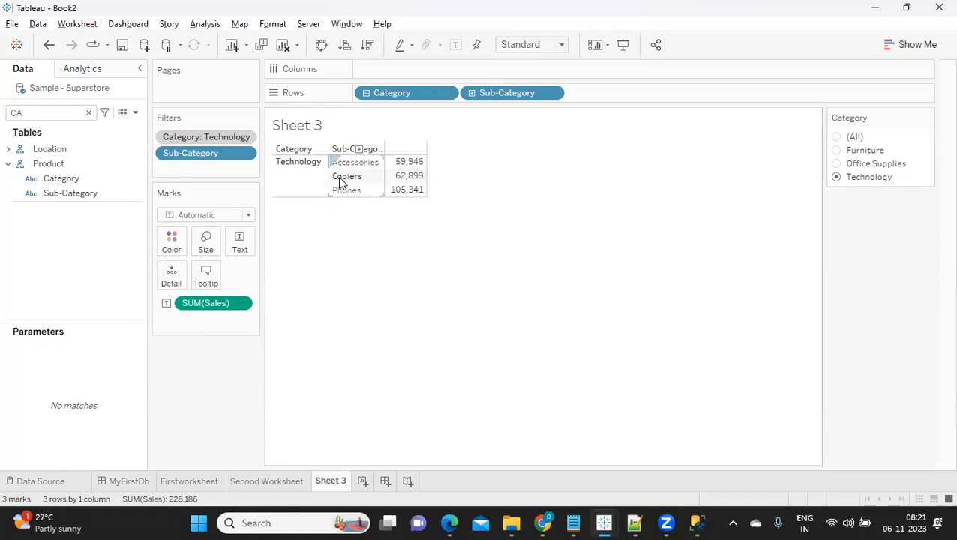
{"action": "left_click", "coordinate": [838, 163]}
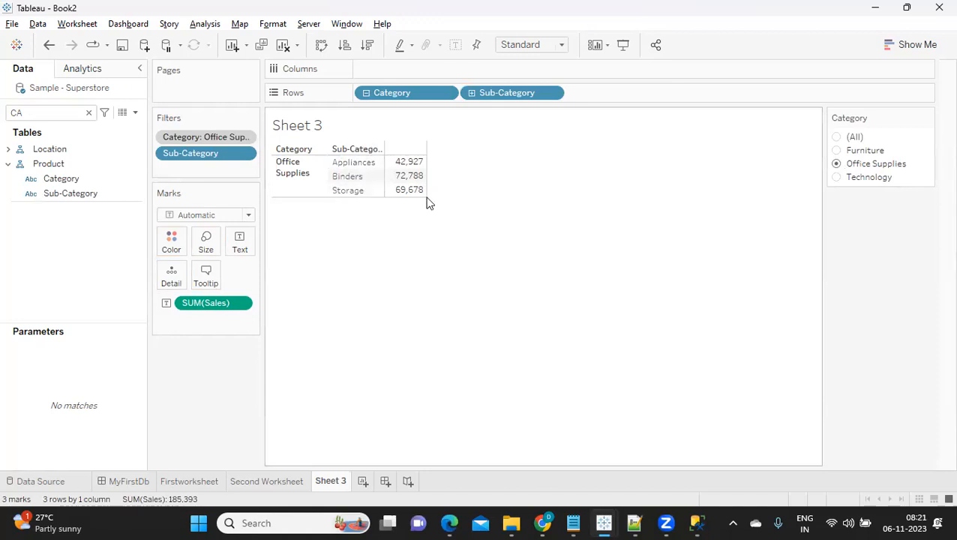
{"action": "left_click", "coordinate": [837, 150]}
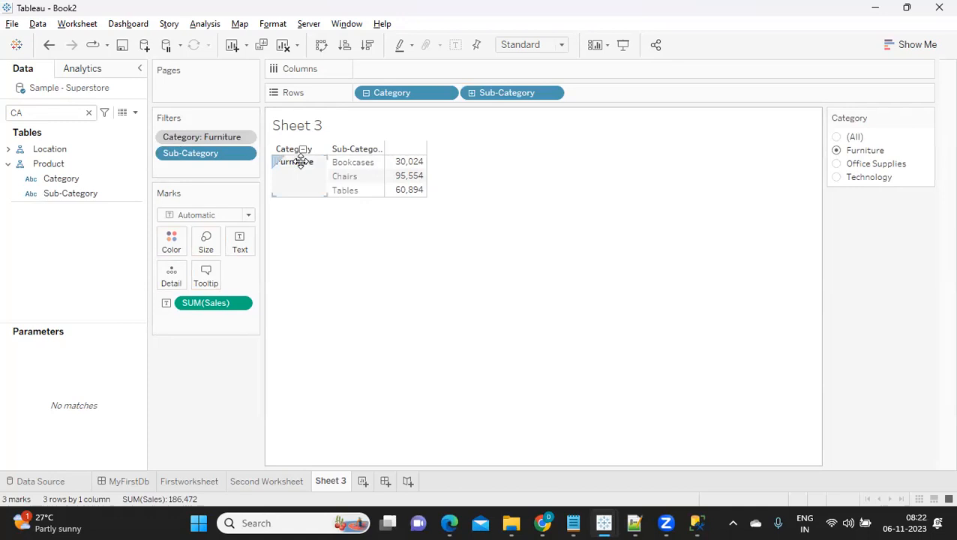
- Add "context Fiter" below "view Filters" in the #30DayChallenge Notepad notes and return to Tableau
{"action": "mouse_move", "coordinate": [573, 523]}
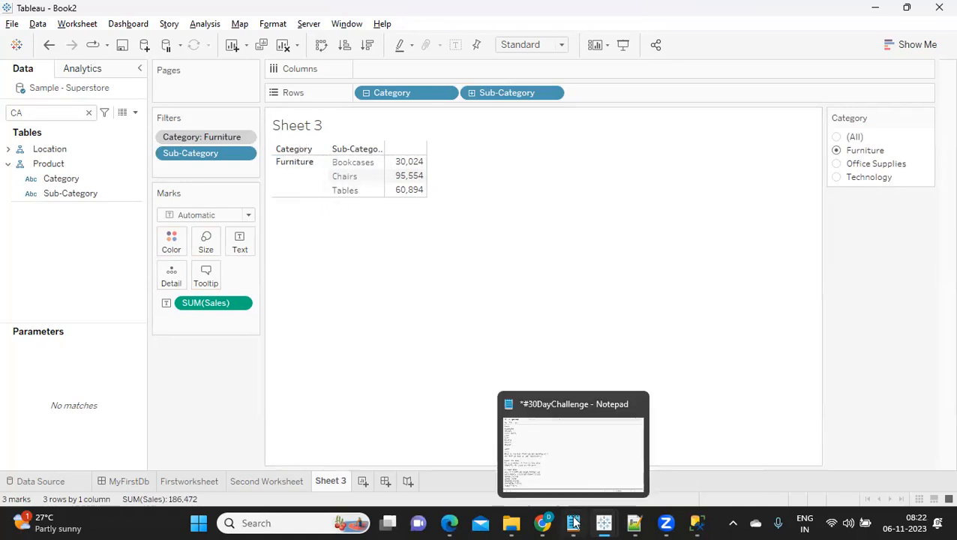
{"action": "left_click", "coordinate": [568, 466]}
{"action": "type", "text": "context "}
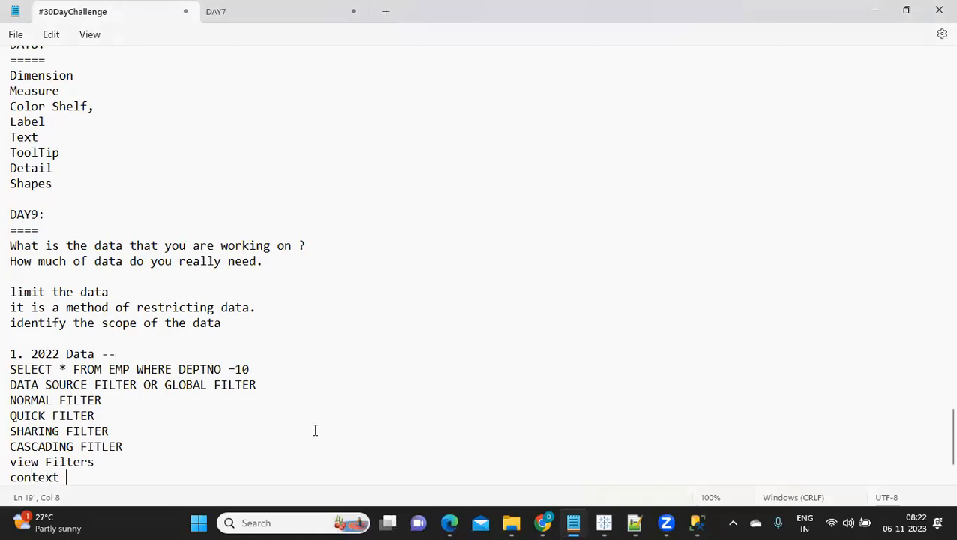
{"action": "type", "text": "Fiter"}
{"action": "key", "text": "alt+Tab"}
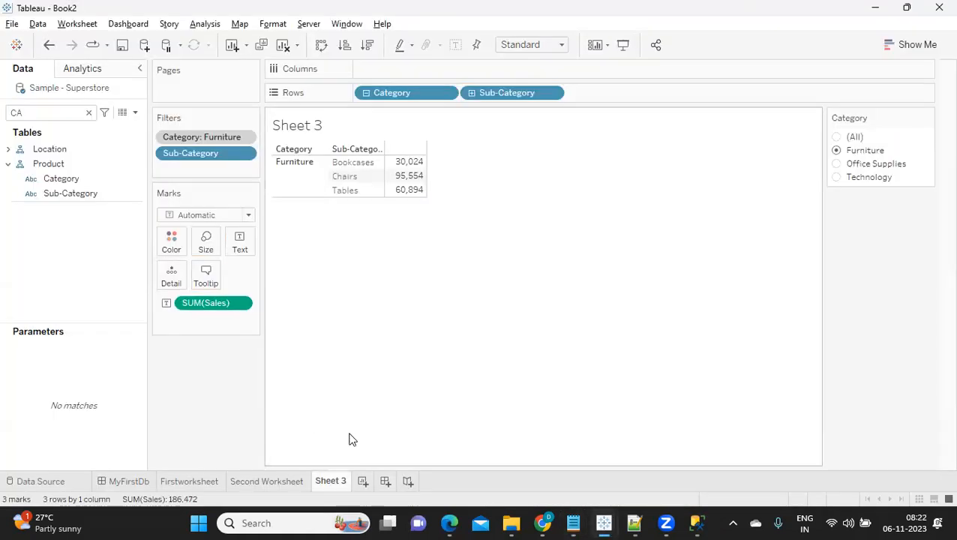